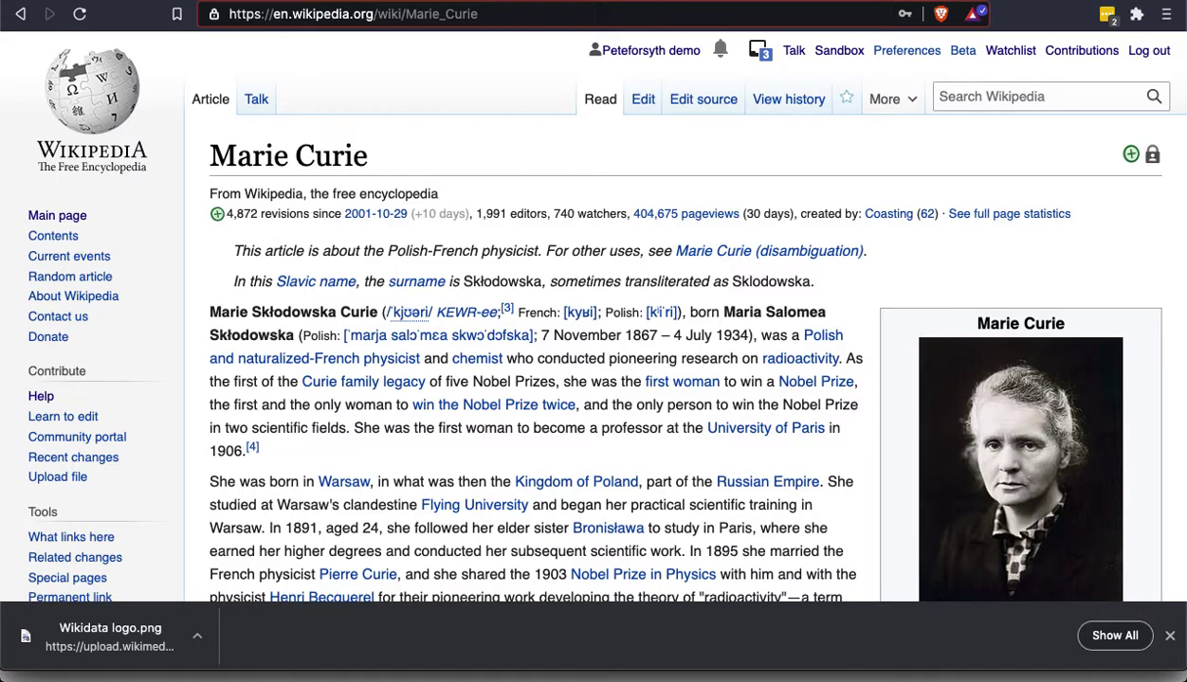
scroll(962, 331, down, 5)
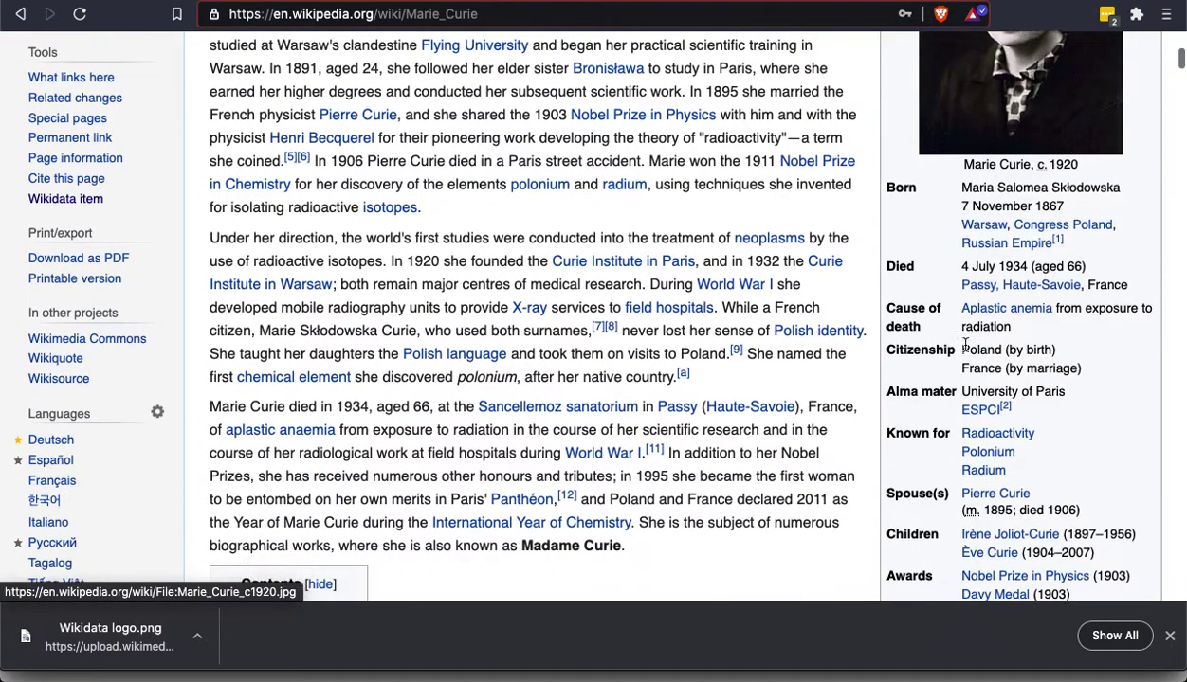
scroll(686, 379, up, 5)
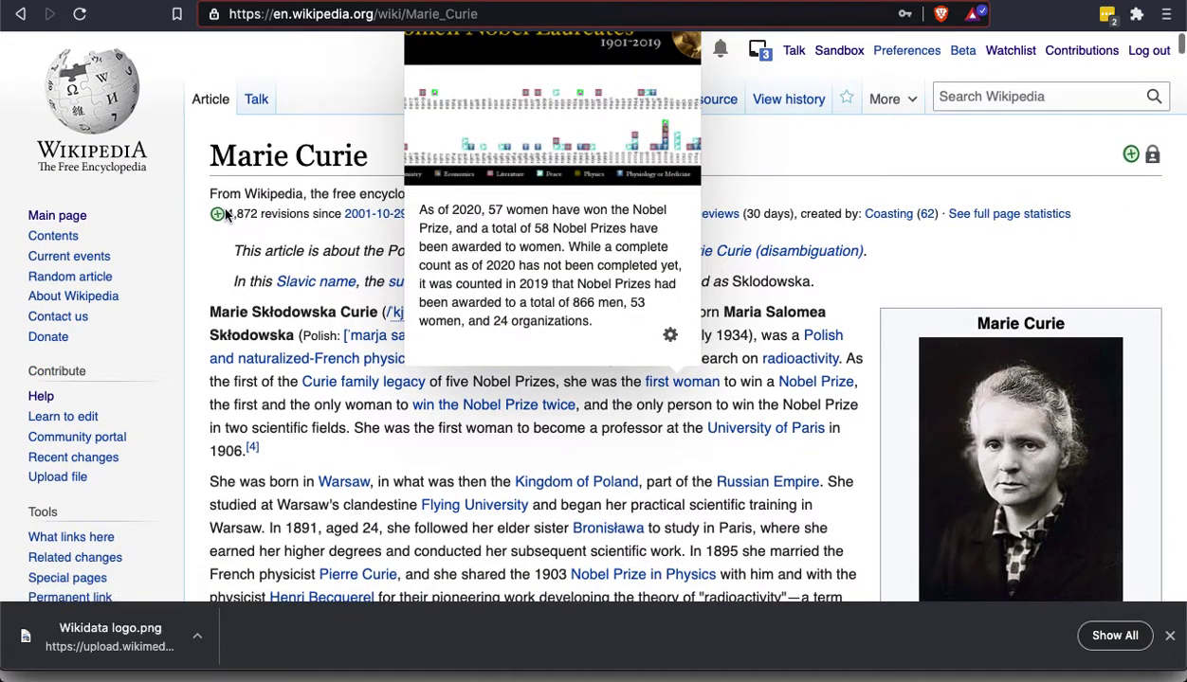
mouse_move(217, 218)
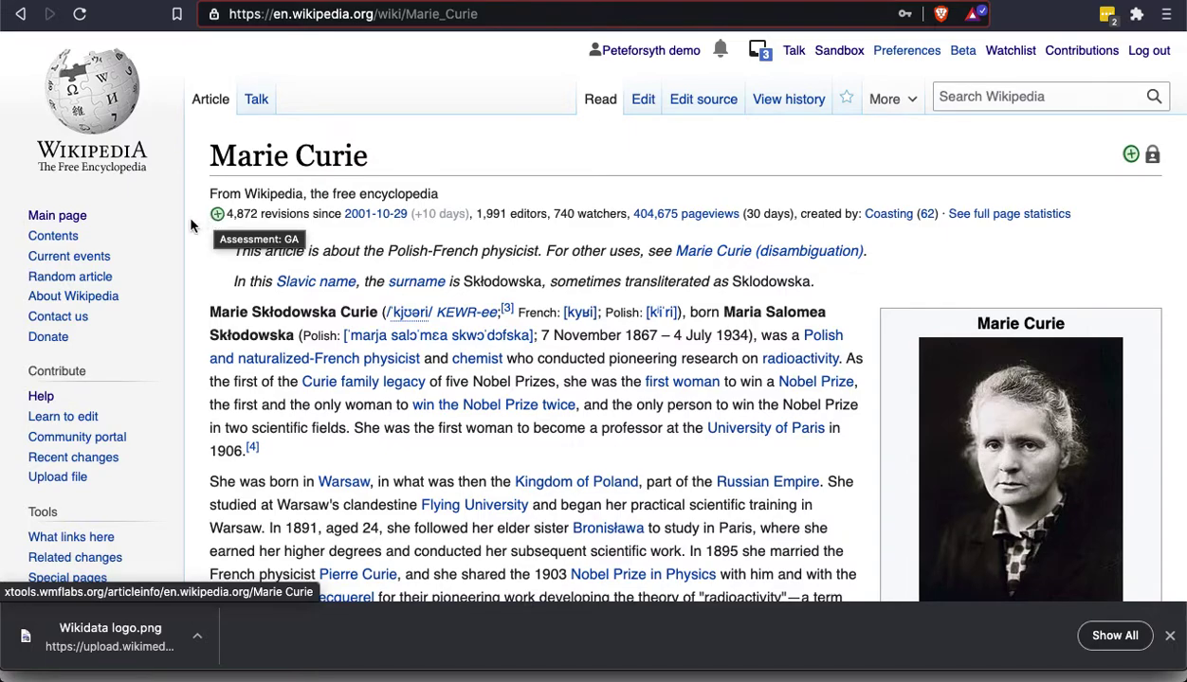
scroll(190, 226, down, 2)
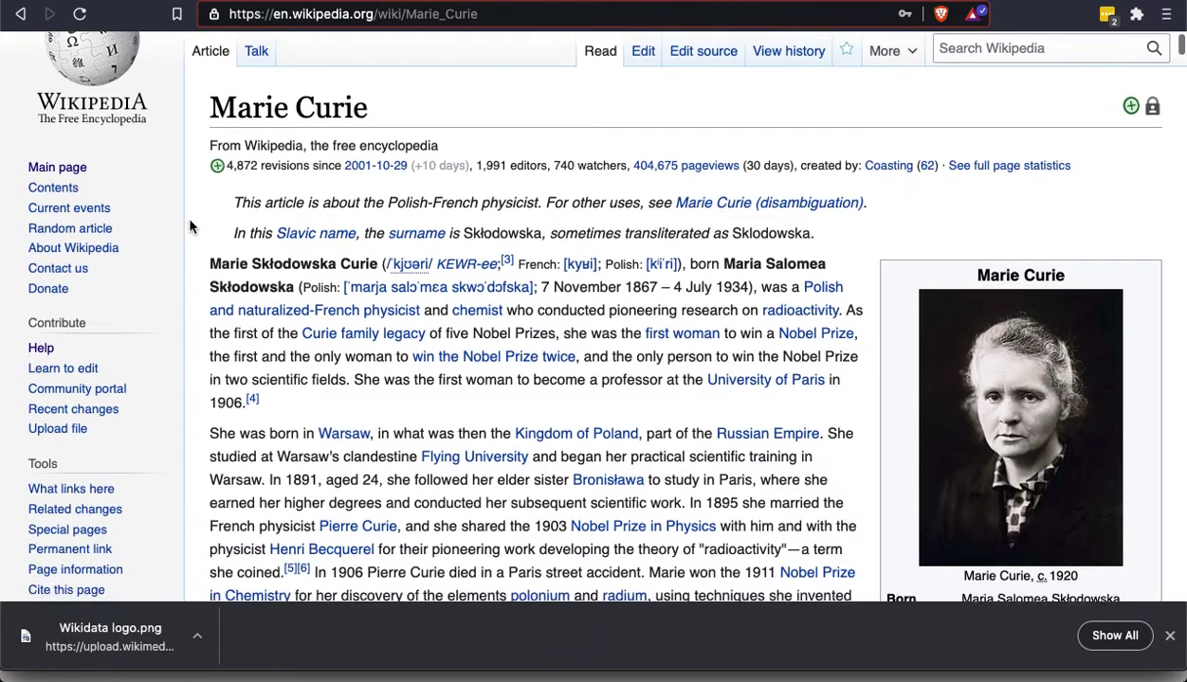
scroll(190, 227, down, 2)
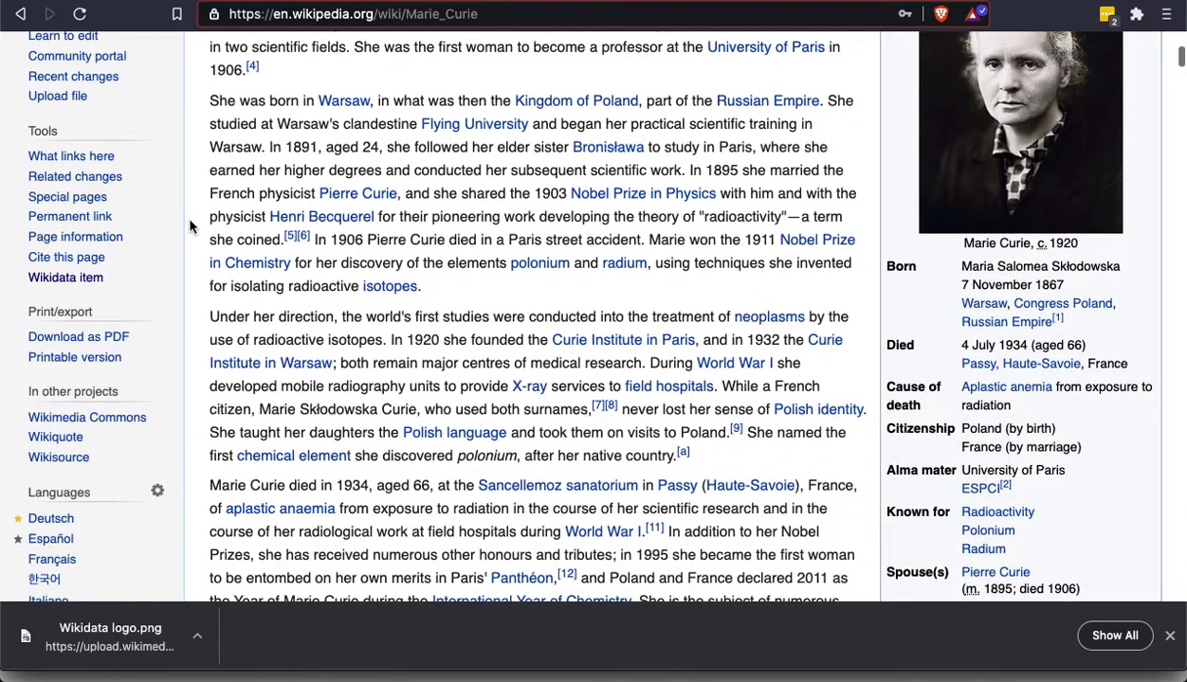
scroll(189, 226, down, 2)
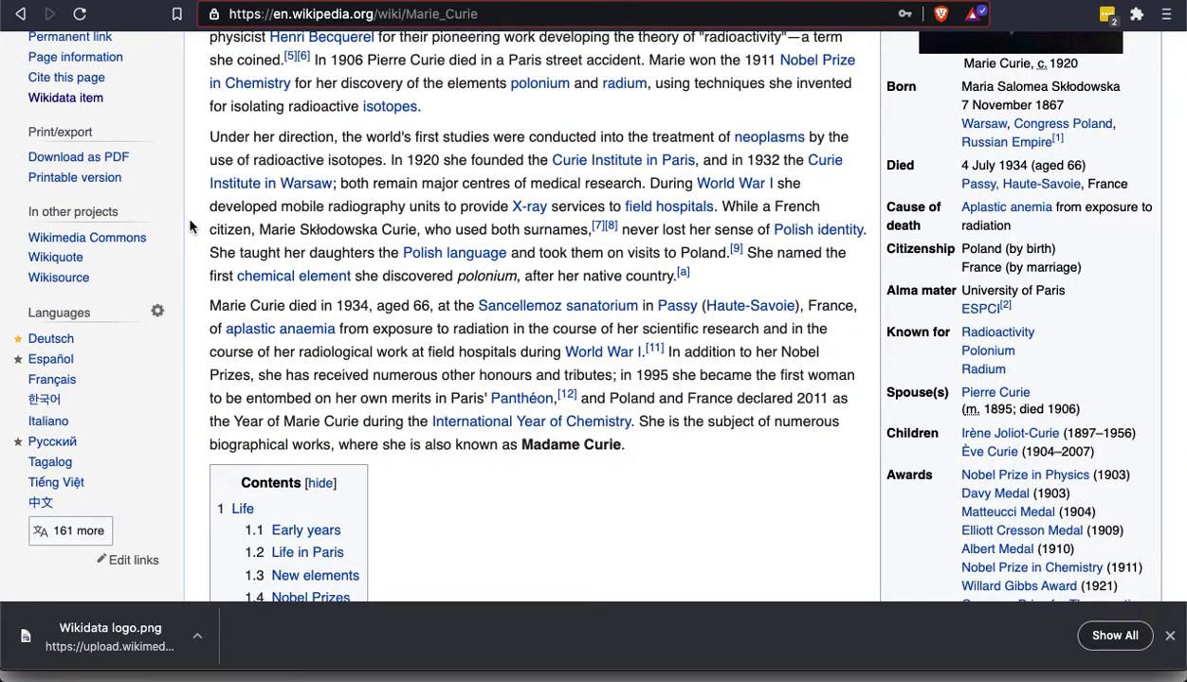
scroll(189, 227, down, 3)
scroll(190, 227, down, 2)
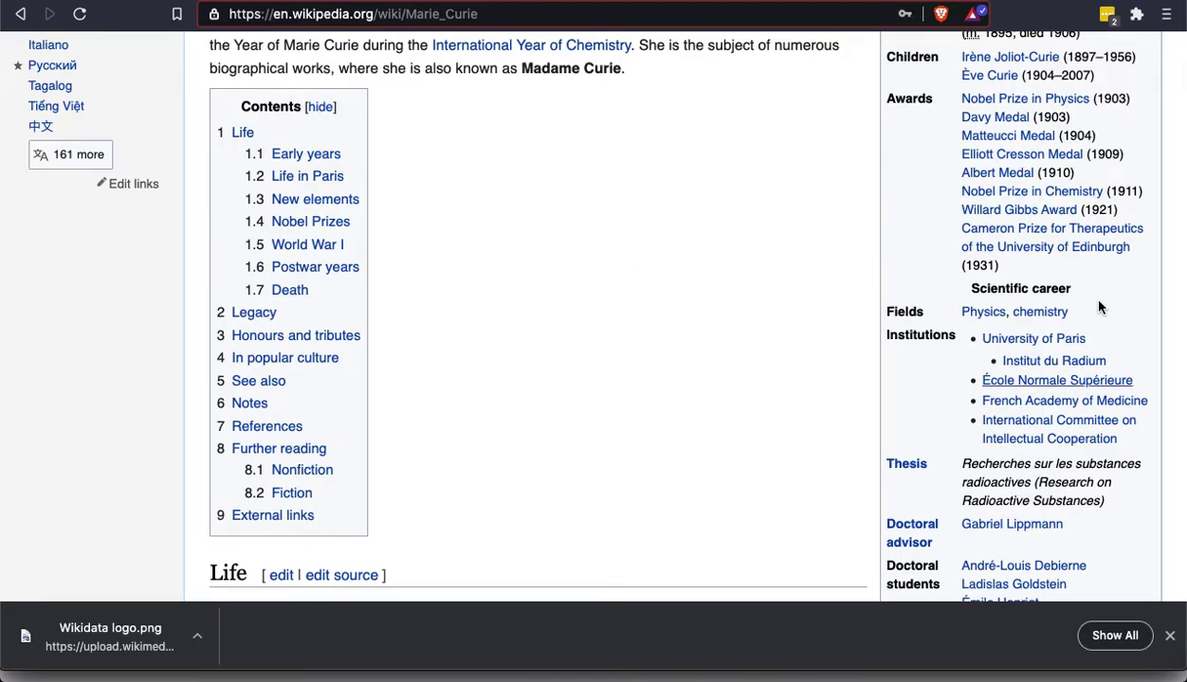
scroll(684, 358, down, 2)
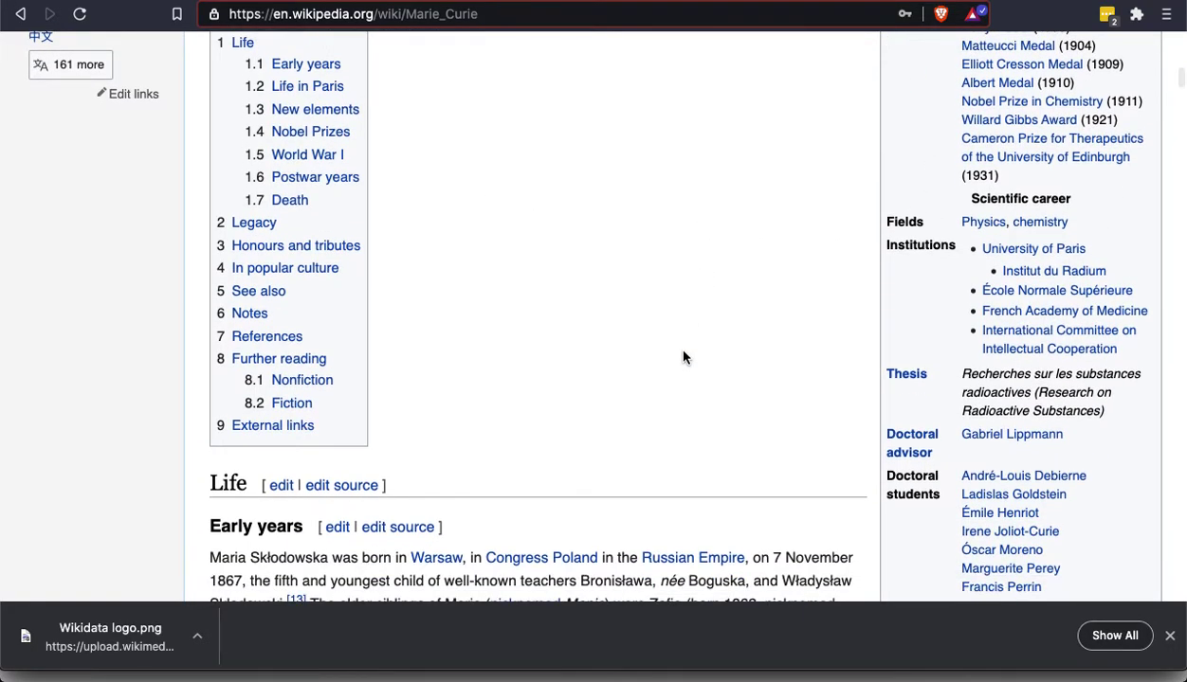
scroll(685, 357, up, 10)
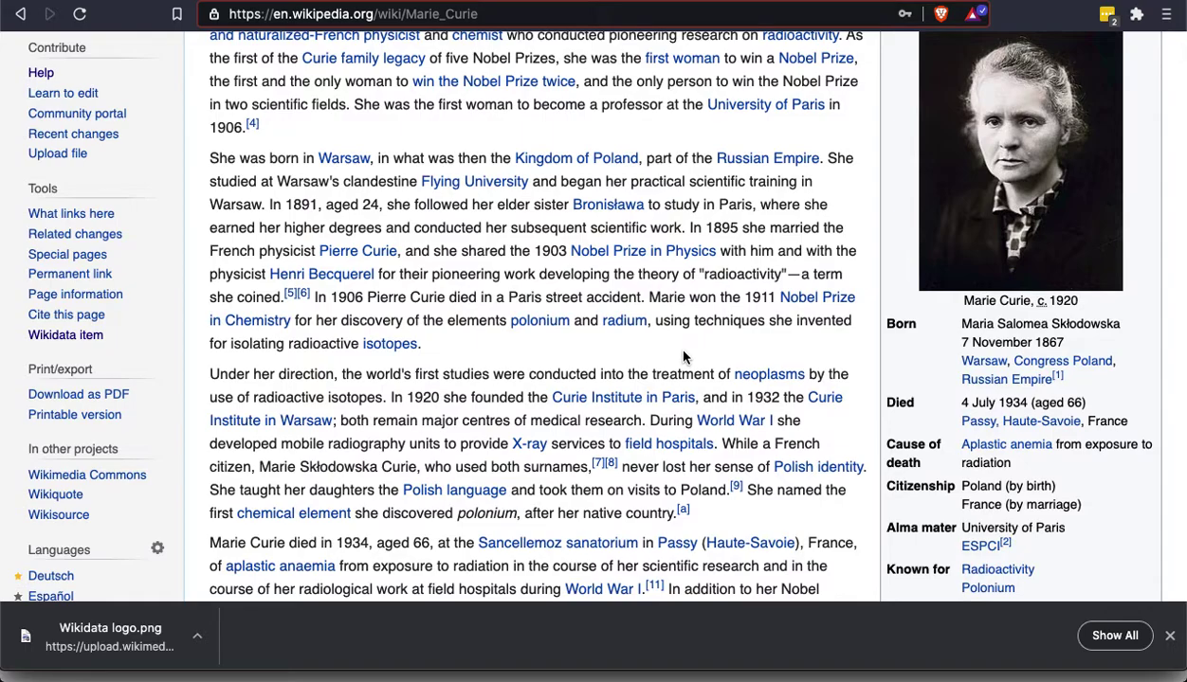
scroll(685, 357, up, 5)
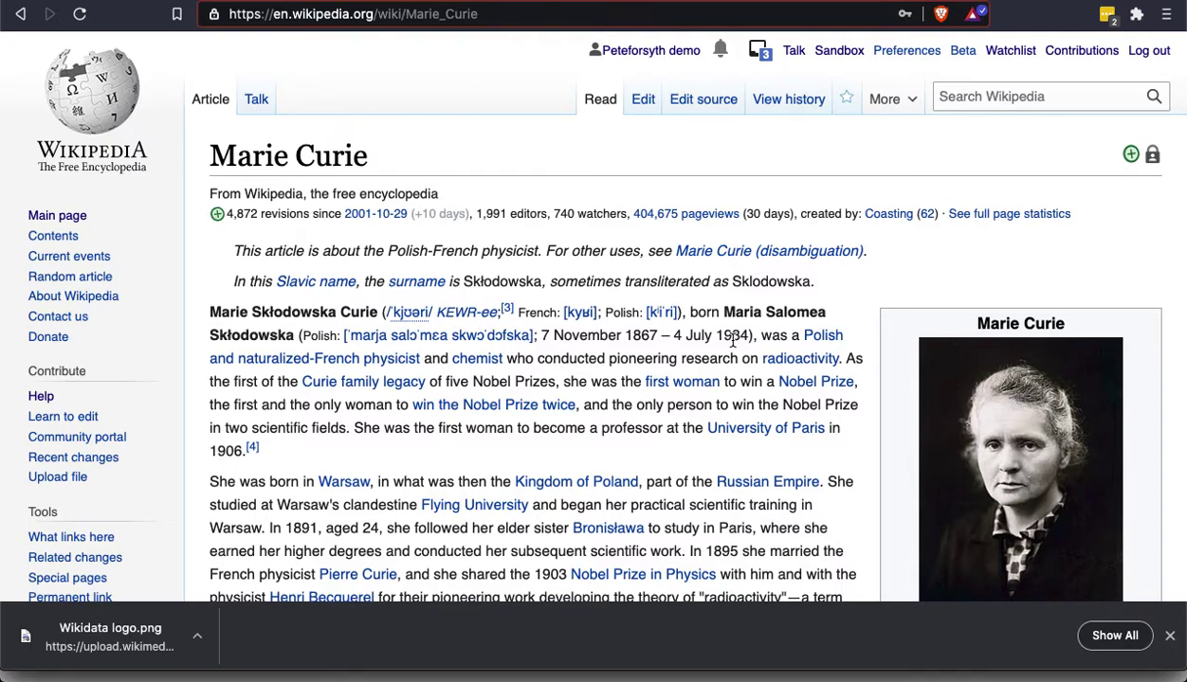
scroll(732, 341, down, 3)
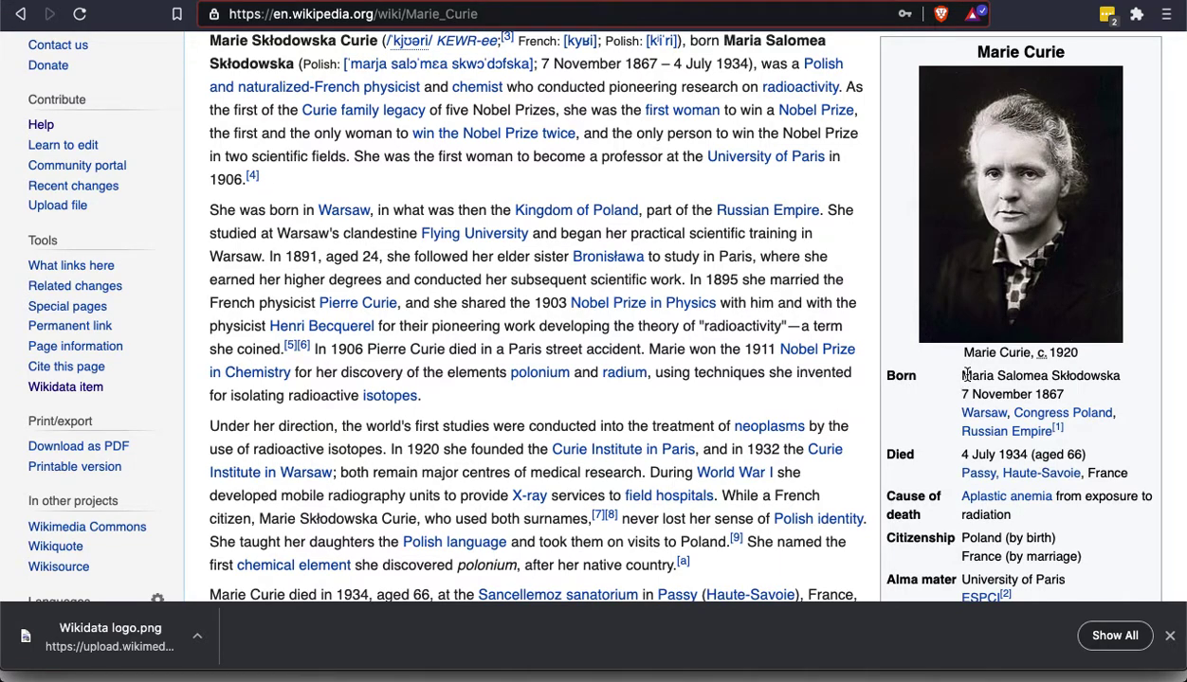
- Highlight the 'Born' (Warsaw) label in Marie Curie's infobox, then scroll the article to her awards
double_click(898, 377)
scroll(899, 377, down, 2)
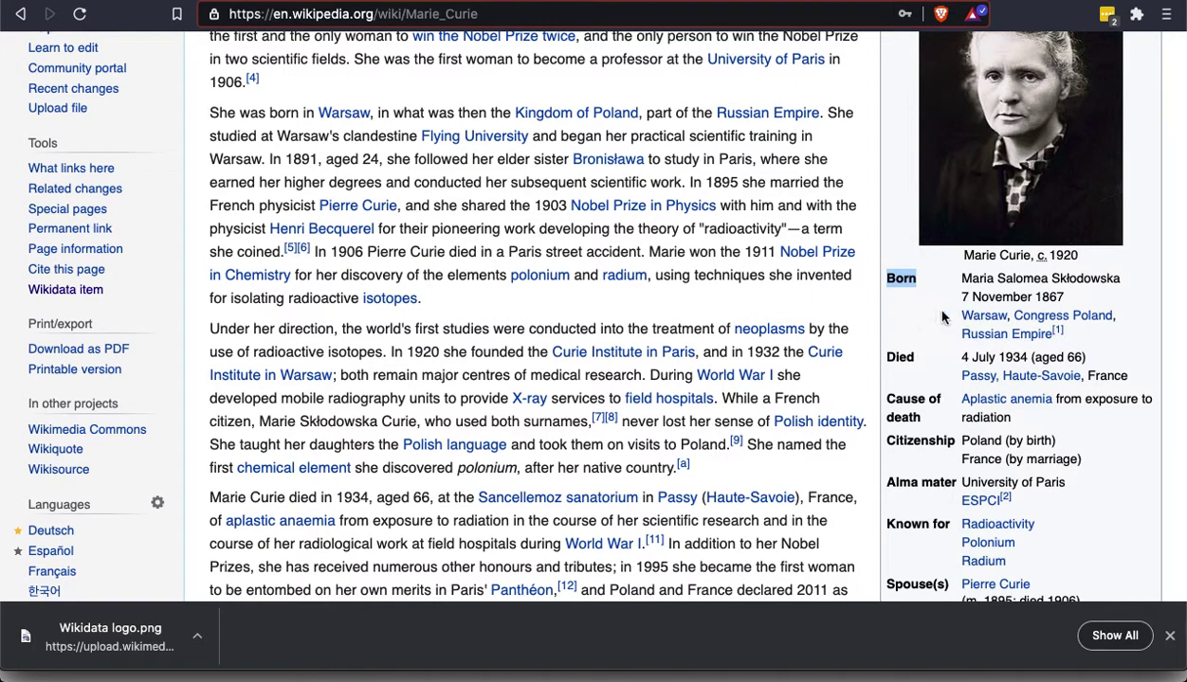
scroll(901, 355, down, 3)
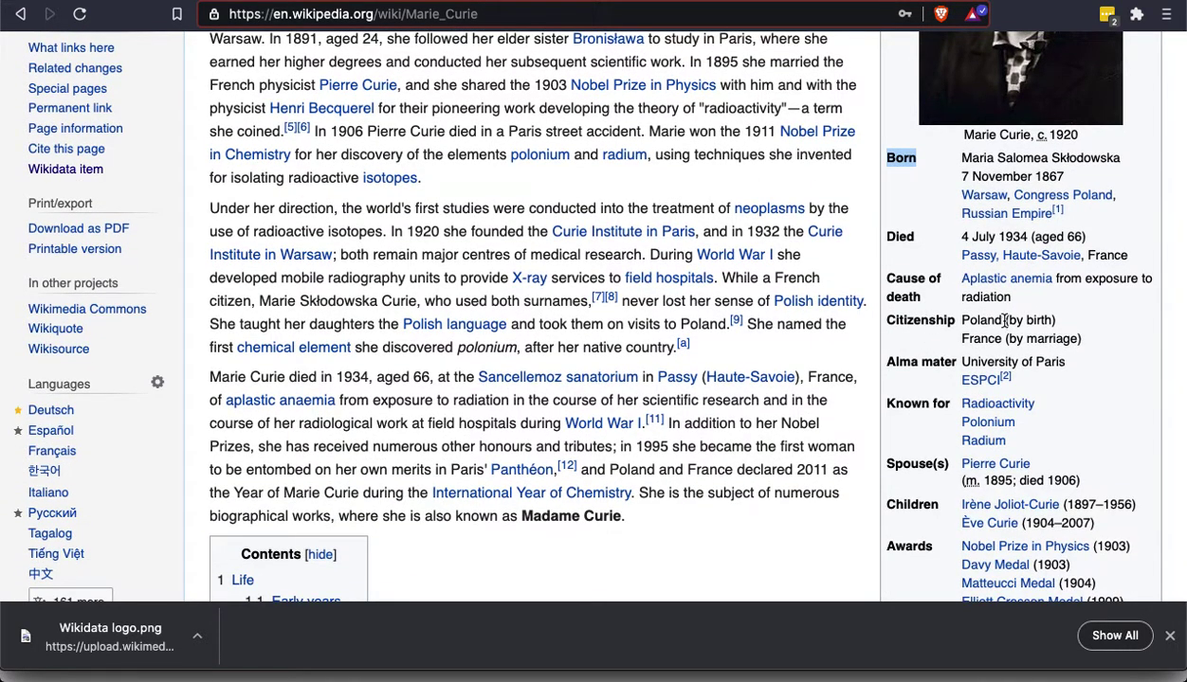
scroll(830, 436, down, 1)
scroll(830, 436, down, 10)
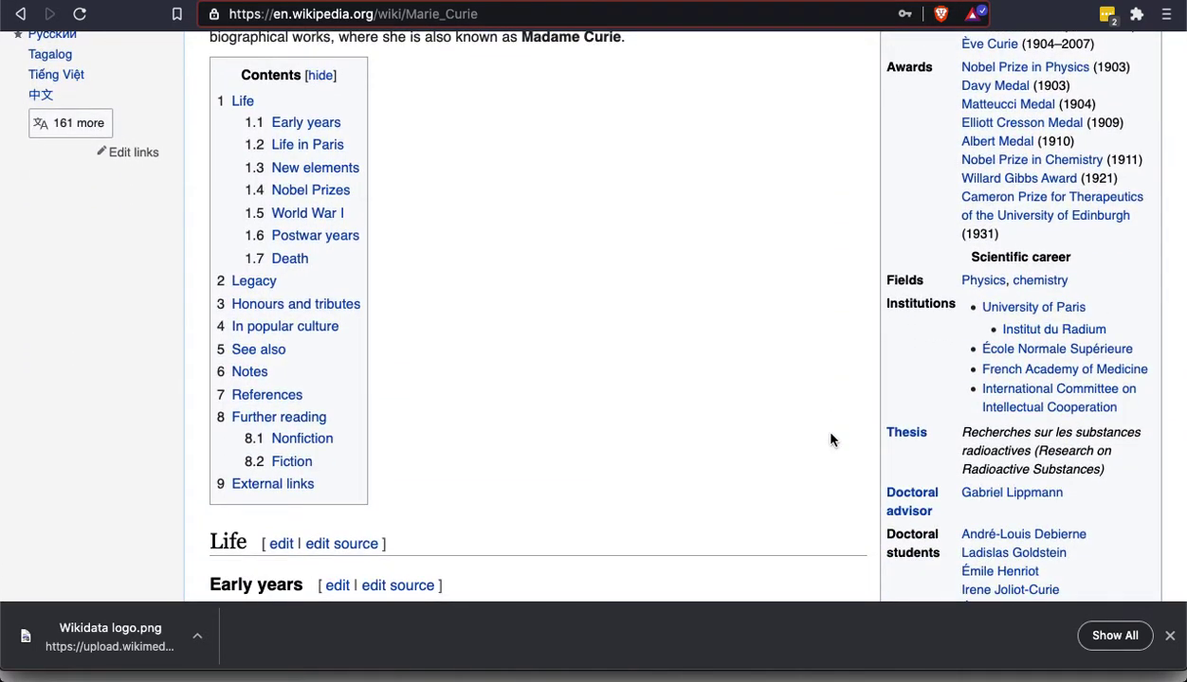
scroll(830, 439, up, 10)
scroll(831, 439, up, 1)
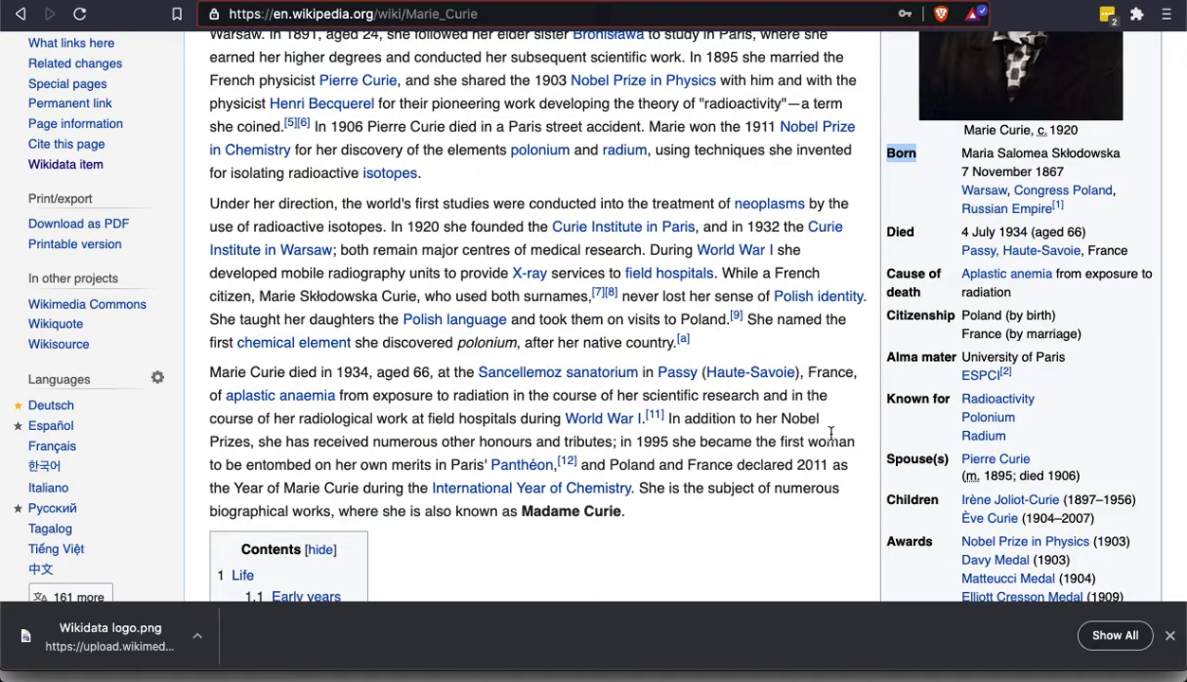
scroll(831, 434, down, 8)
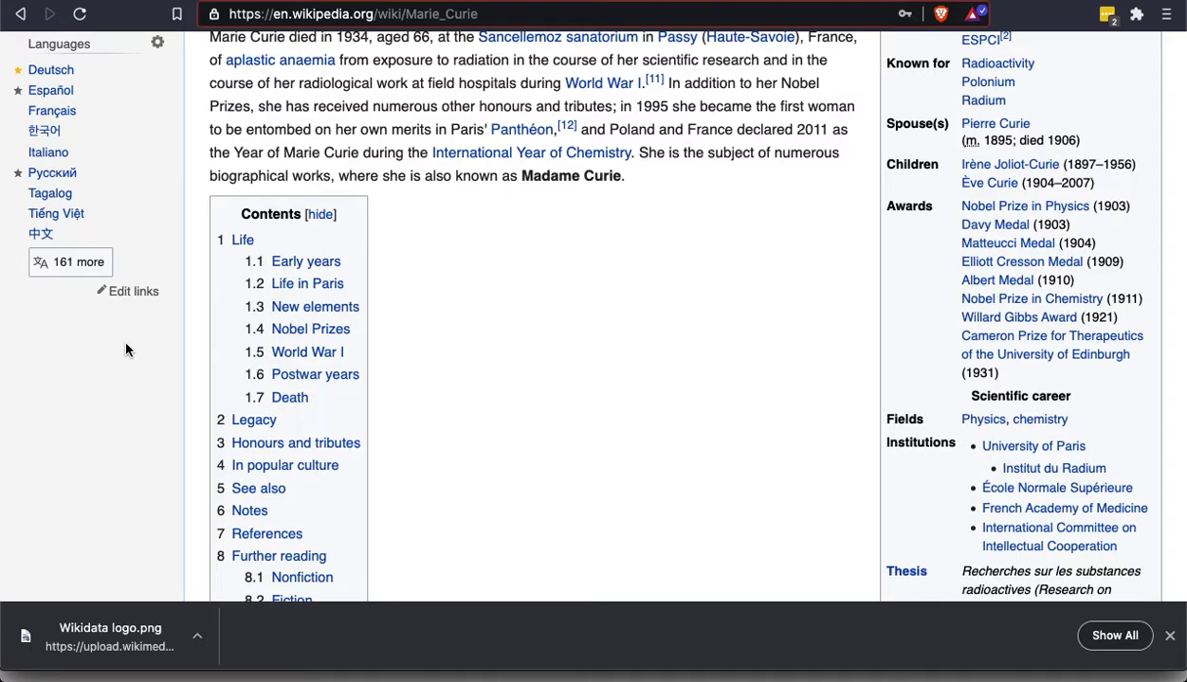
scroll(149, 144, up, 3)
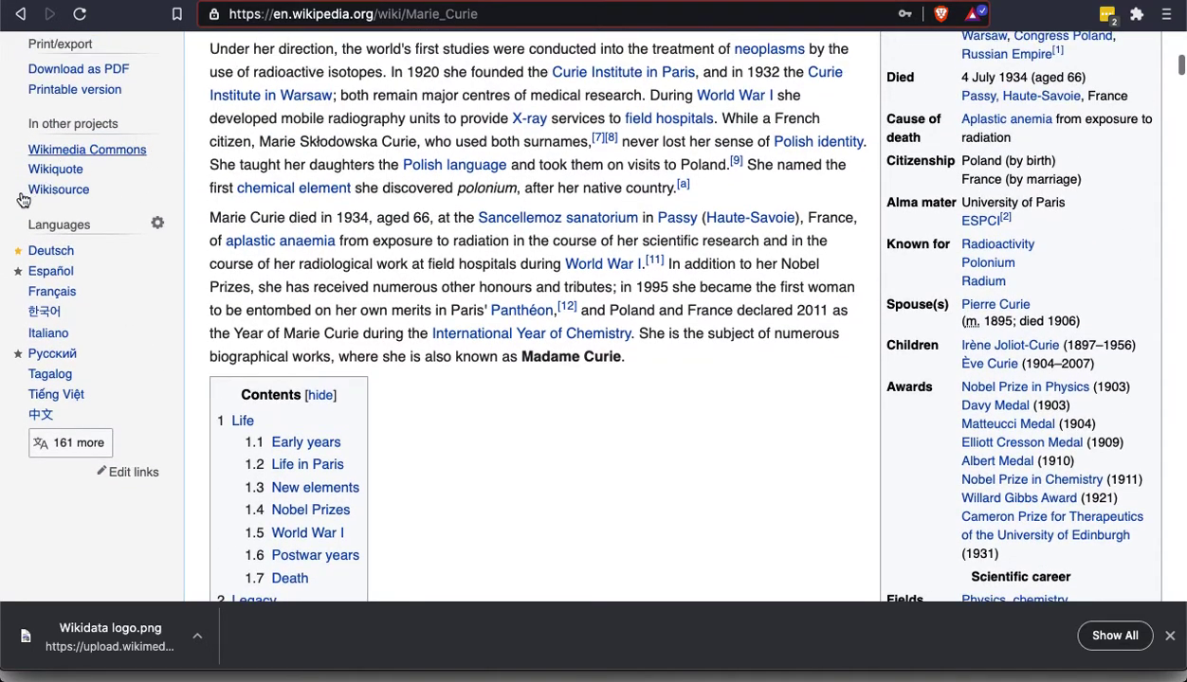
- Clear the highlight from the 'Born' label using an empty spot in the left margin
scroll(8, 151, up, 2)
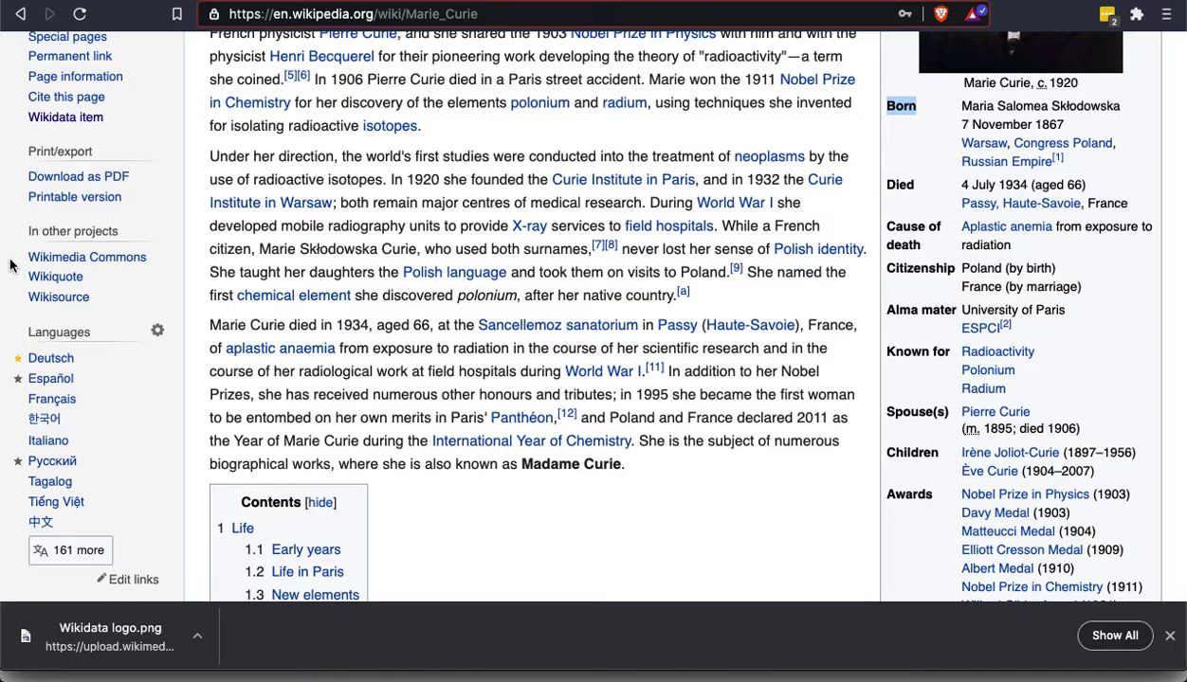
click(10, 260)
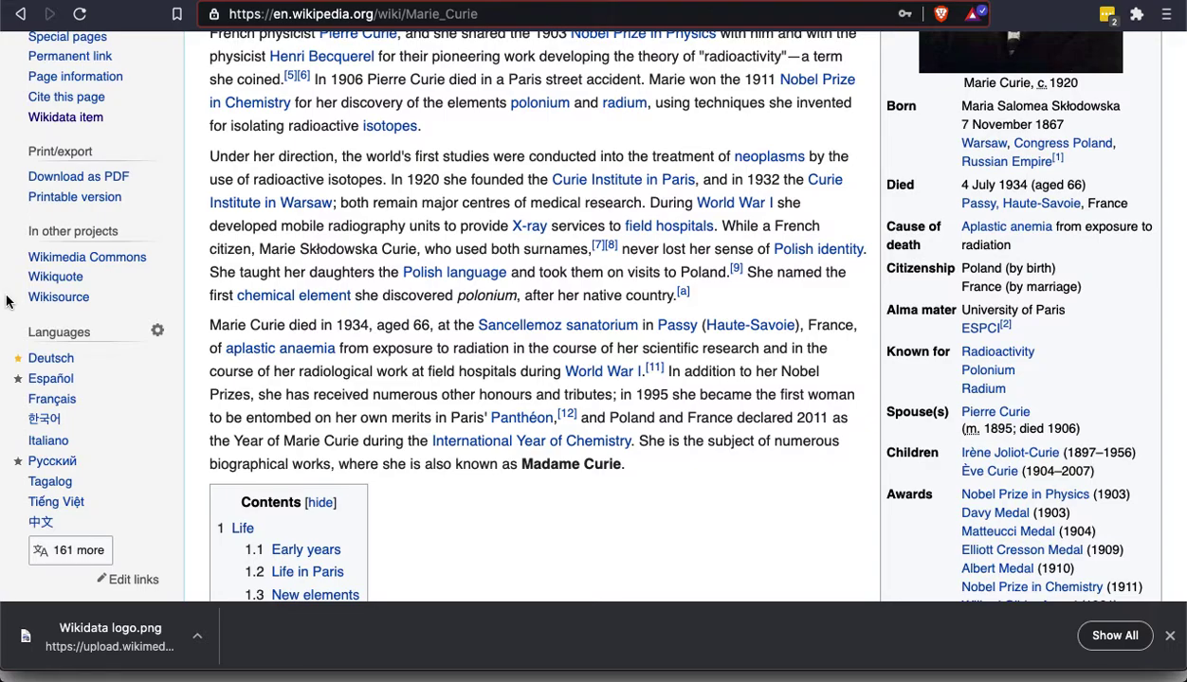
- Scroll back up the Marie Curie article toward the sidebar's 'Wikidata item' link
scroll(273, 150, up, 1)
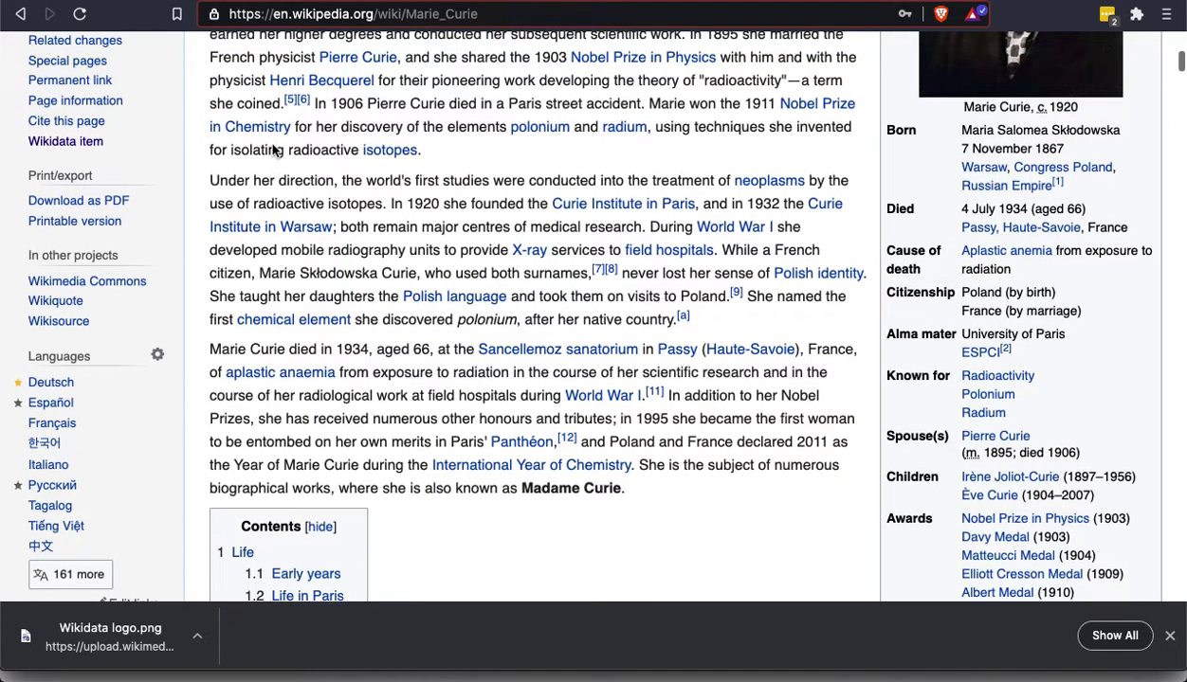
scroll(272, 150, up, 3)
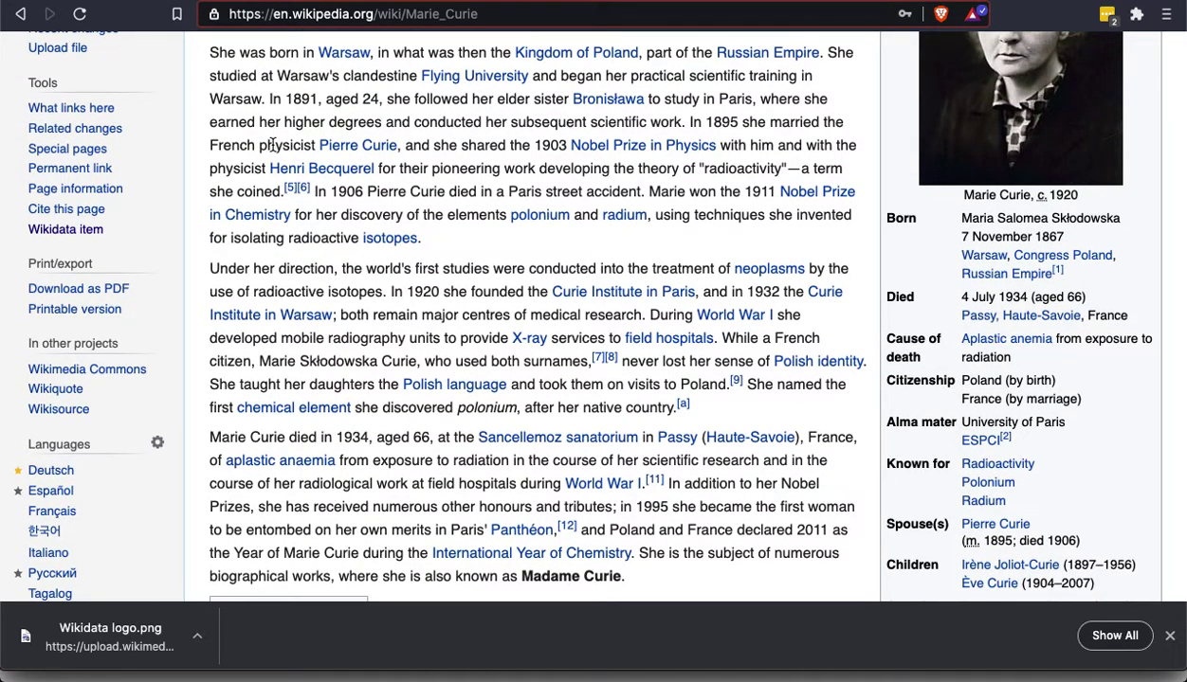
scroll(273, 145, up, 3)
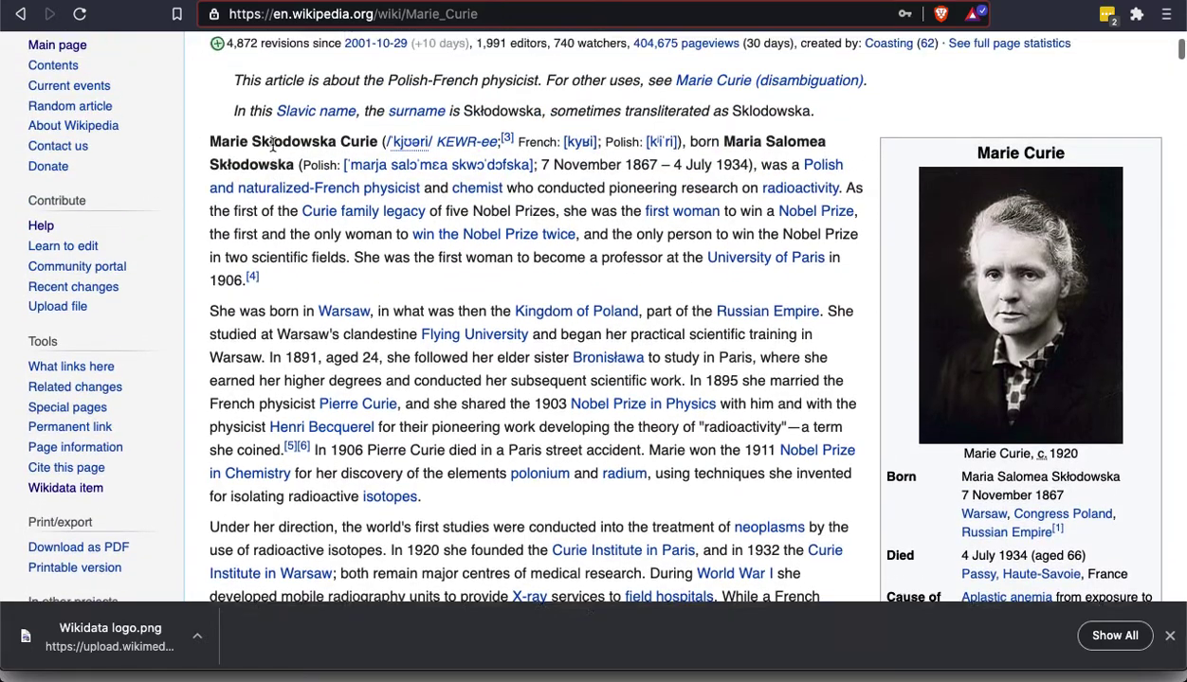
scroll(272, 147, up, 2)
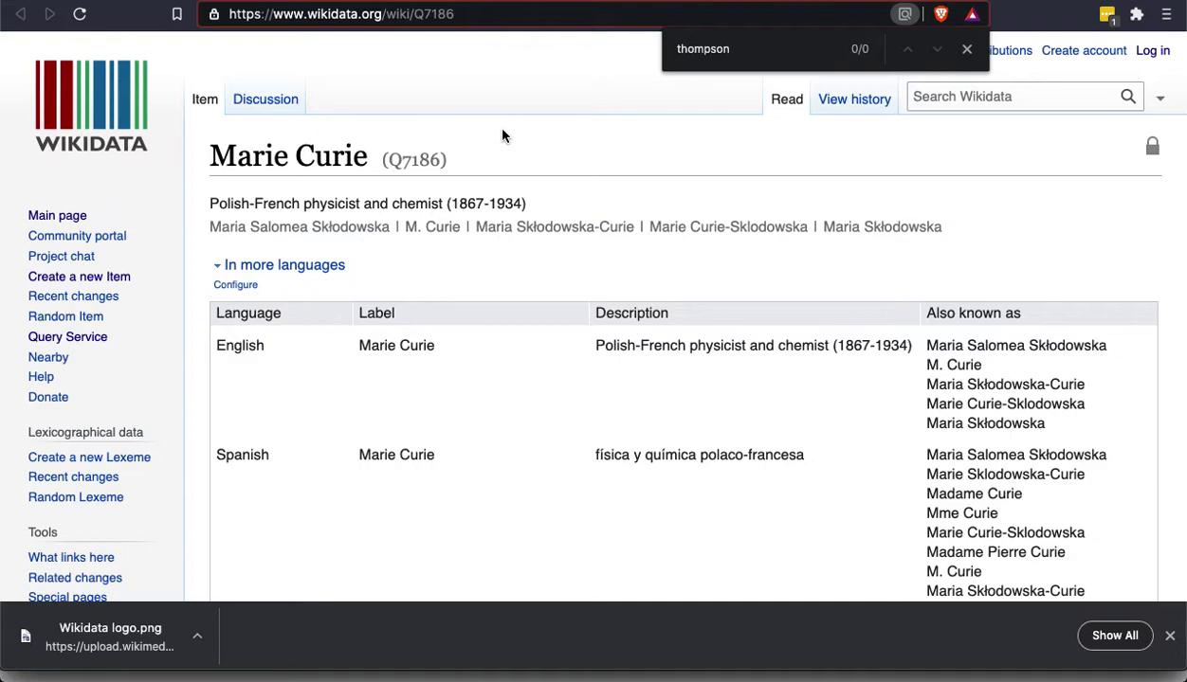
- Close the browser find bar searching for 'thompson' on the Q7186 page
click(966, 48)
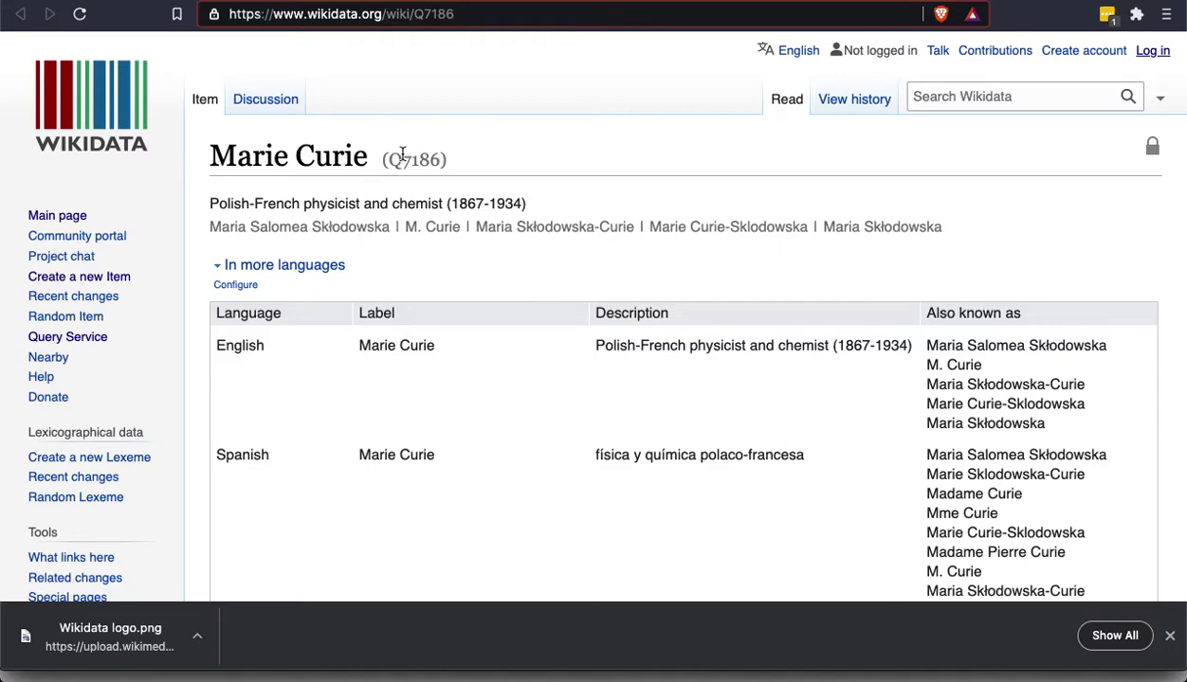
- Select Marie Curie's description, collapse and re-expand the labels table, then scroll to Statements
triple_click(272, 200)
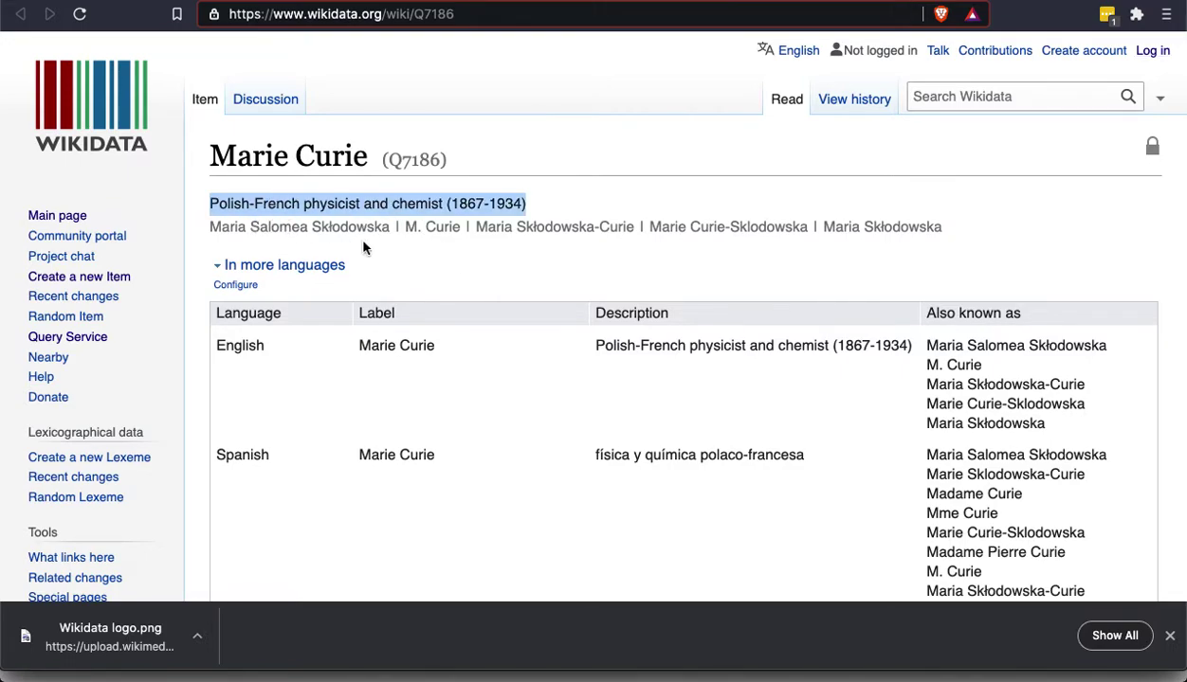
click(322, 265)
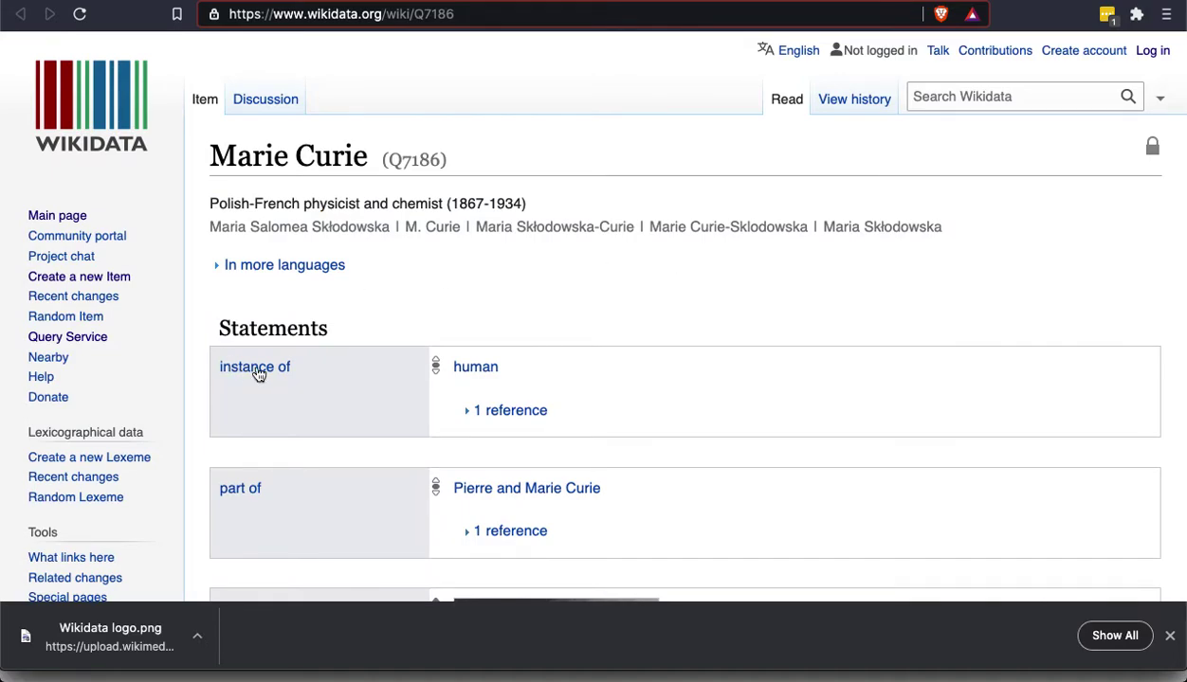
click(284, 269)
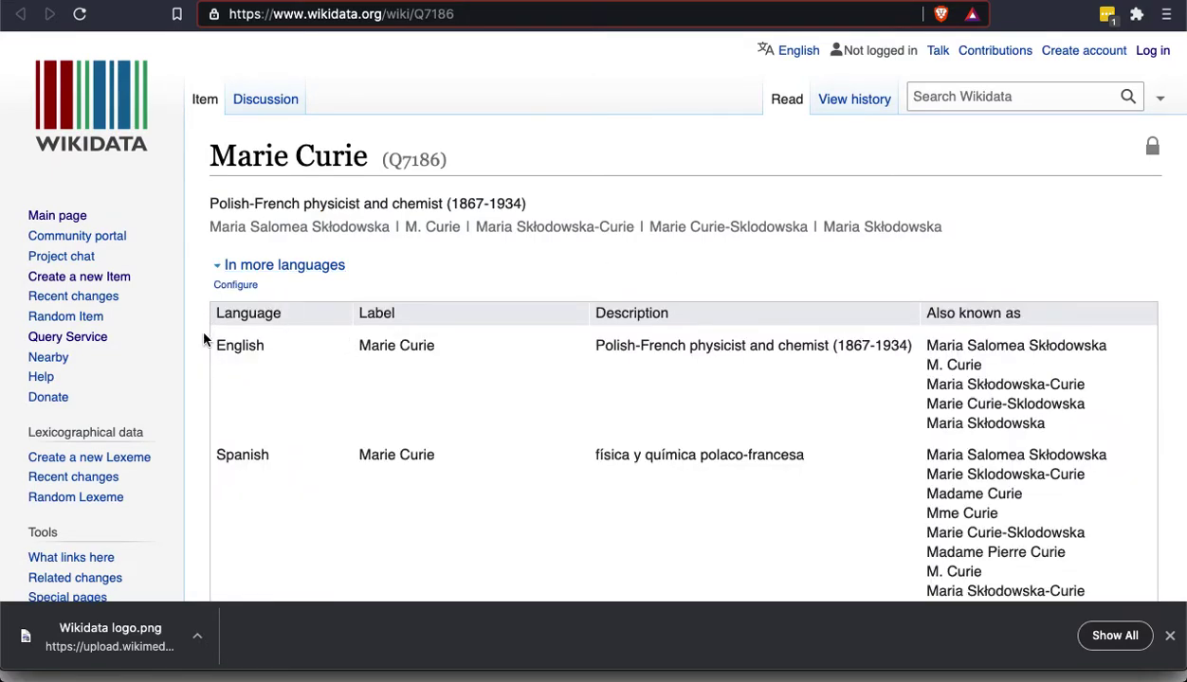
scroll(187, 394, down, 5)
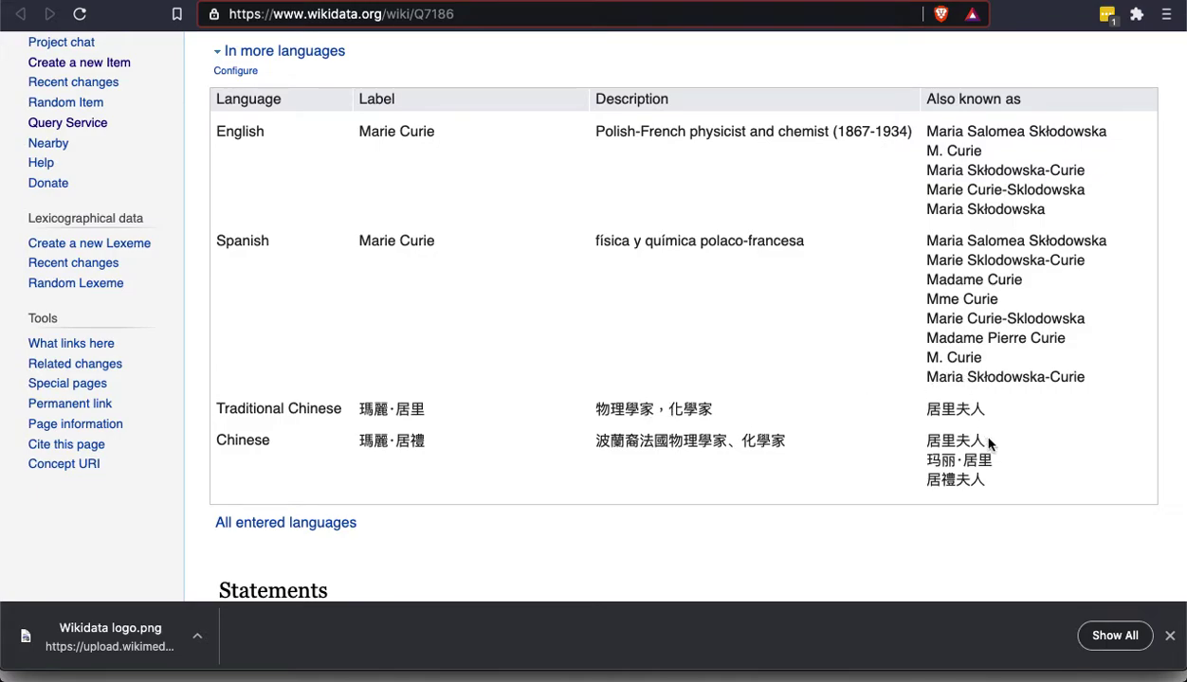
scroll(180, 389, down, 5)
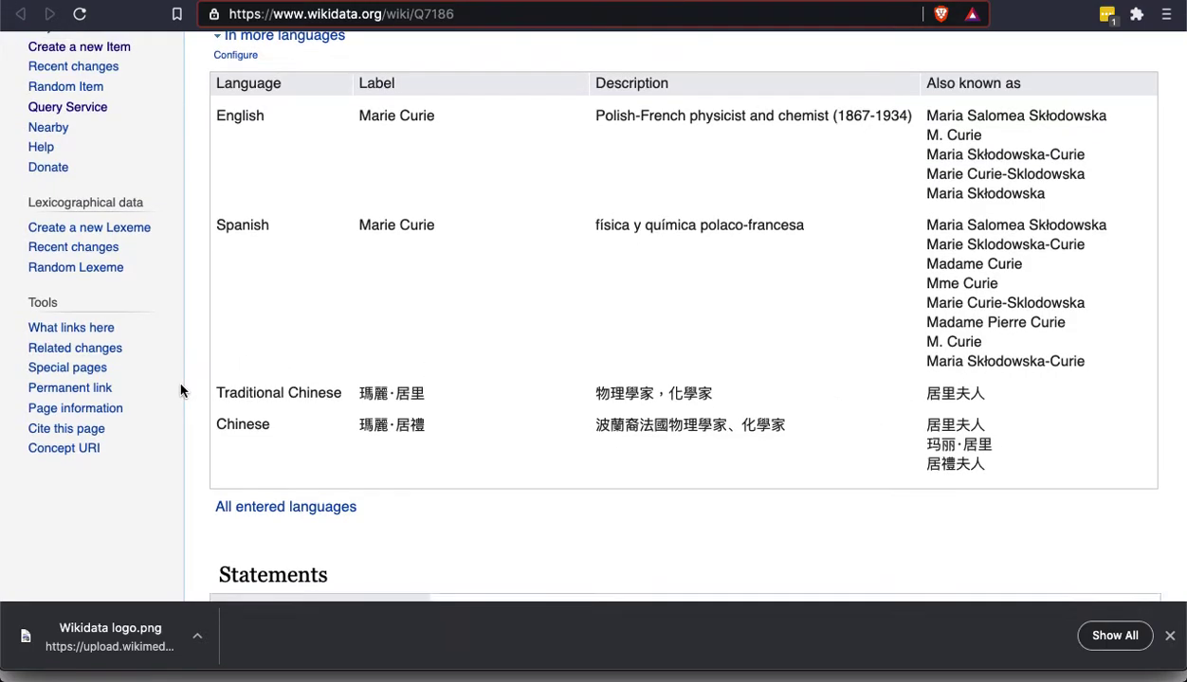
scroll(180, 390, down, 5)
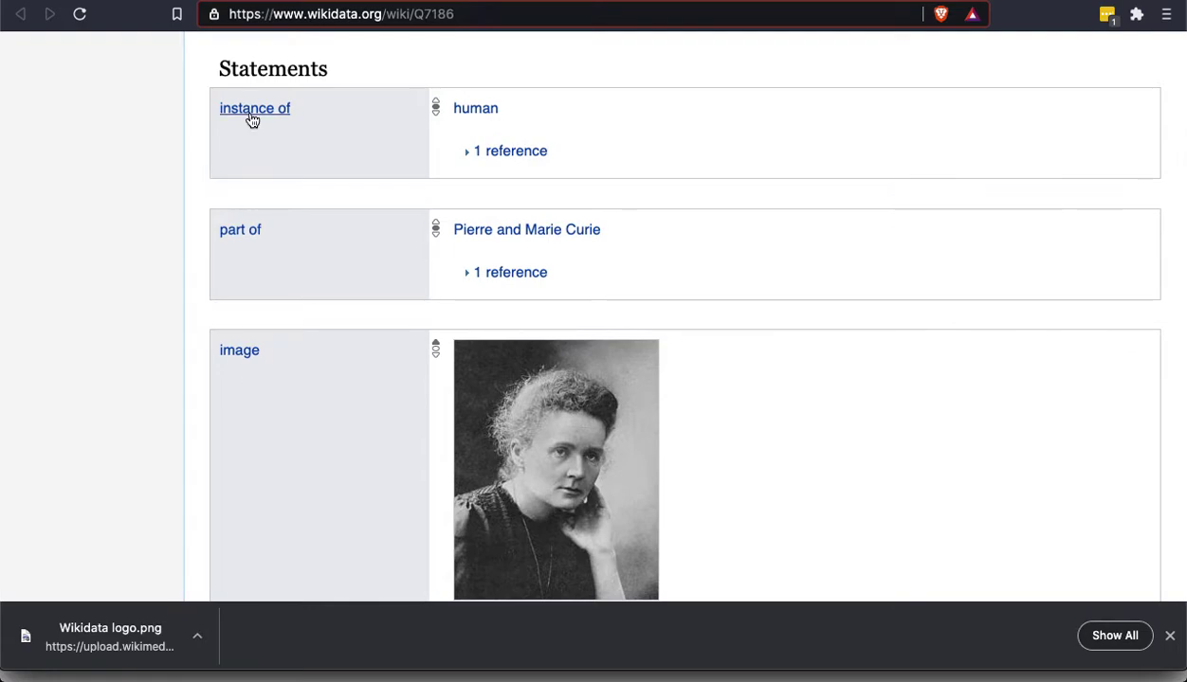
- Expand and then collapse the '1 reference' details under the 'instance of human' statement
click(515, 153)
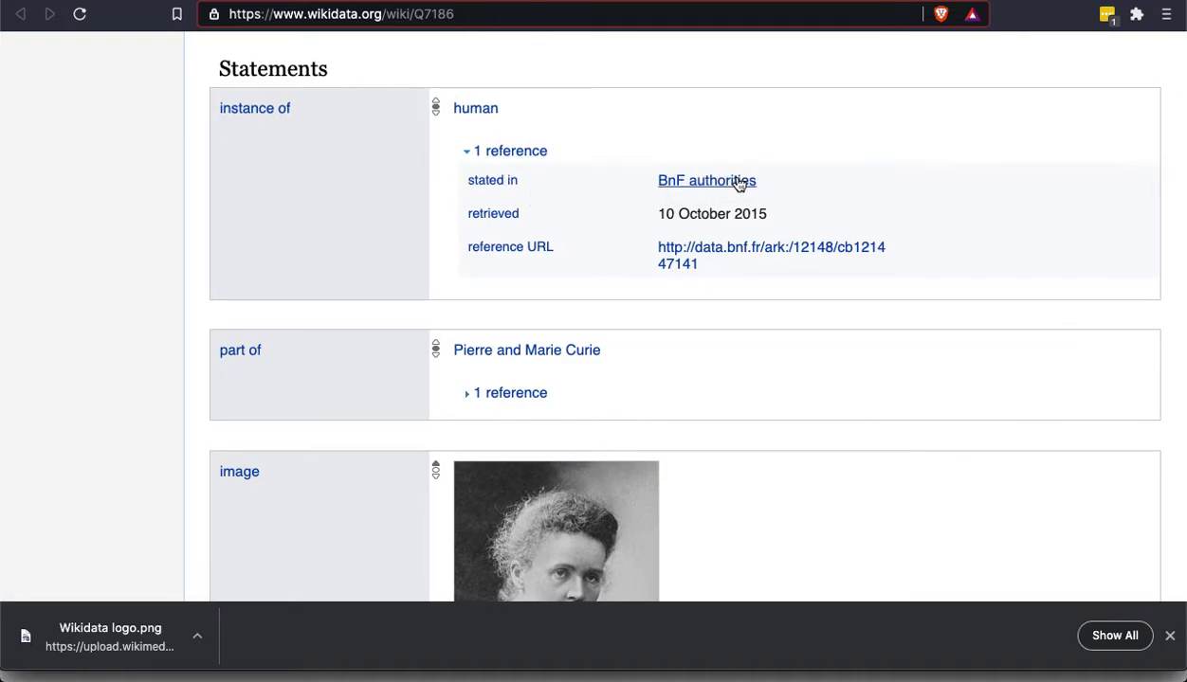
click(468, 156)
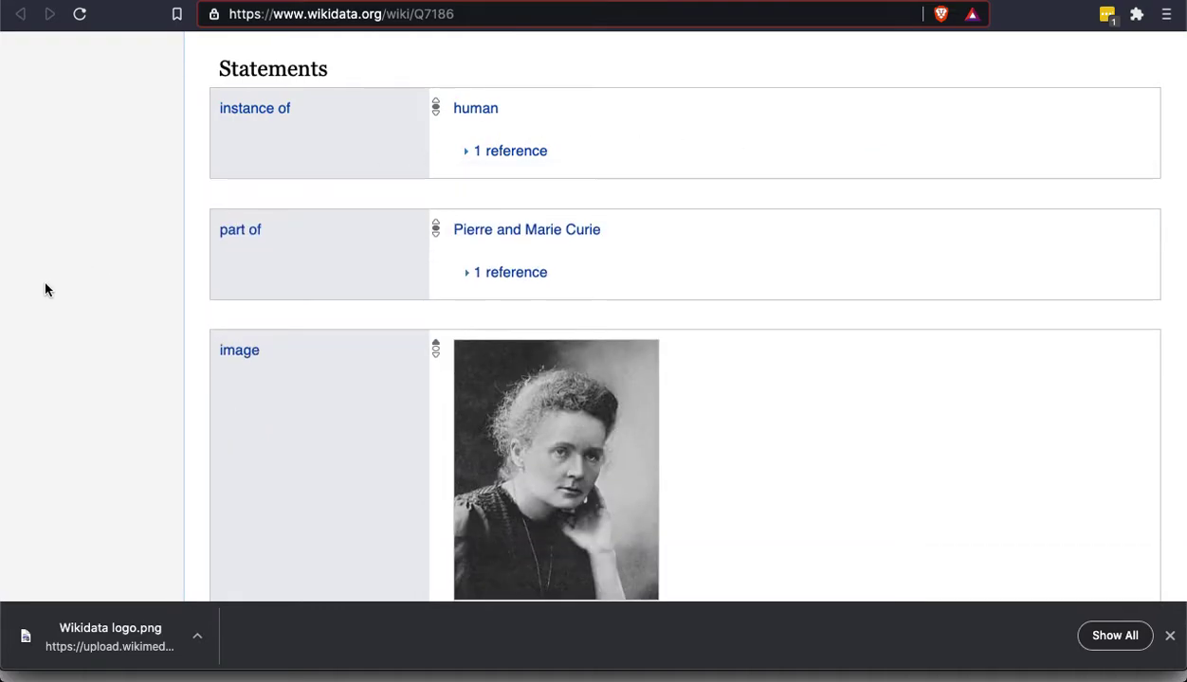
scroll(46, 289, down, 1)
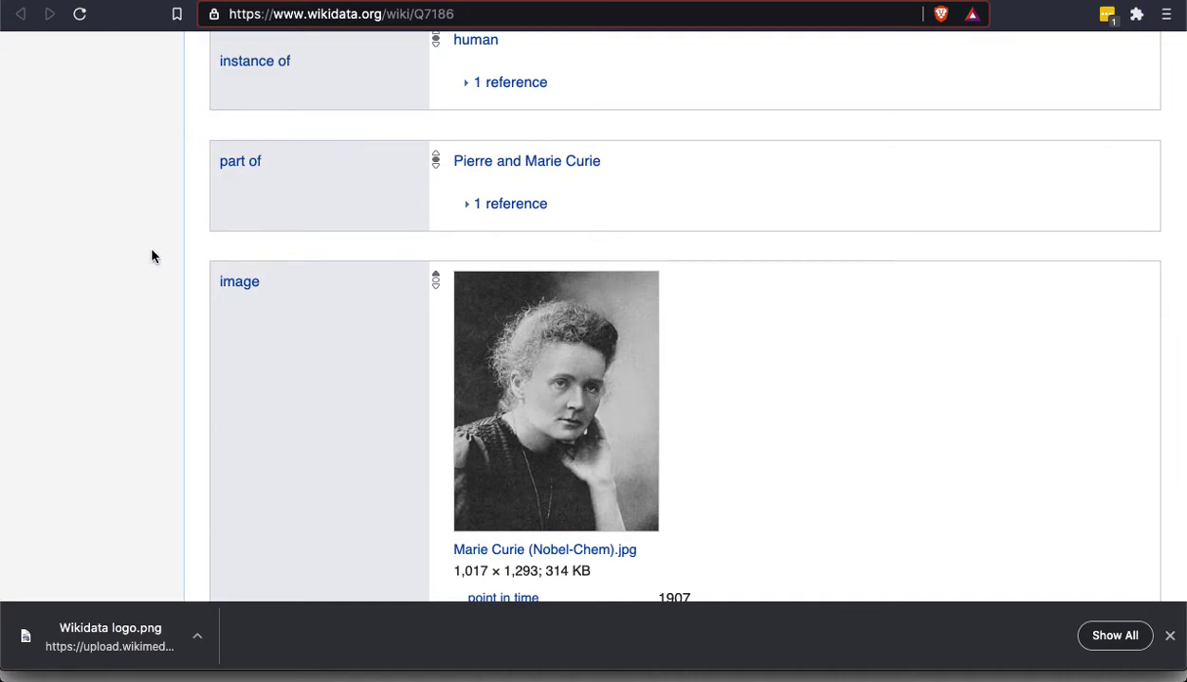
- Scroll down Q7186 past both images to the sex or gender and country of citizenship statements
scroll(152, 256, down, 3)
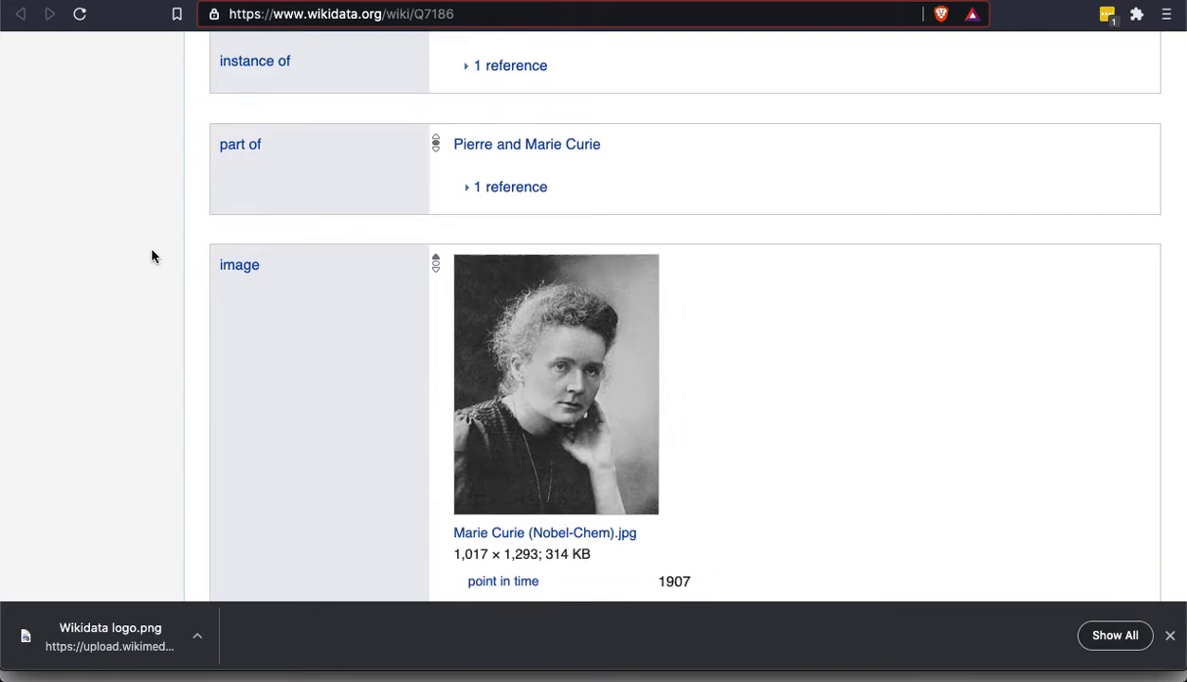
scroll(151, 256, down, 6)
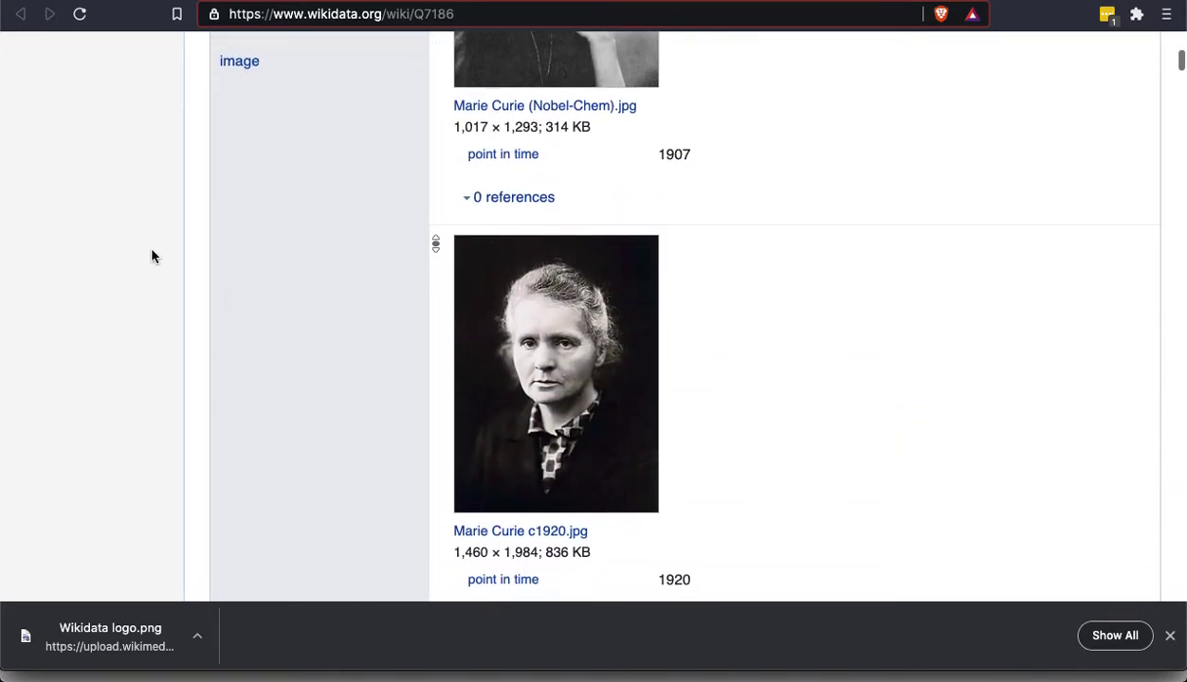
scroll(151, 256, down, 5)
scroll(152, 256, down, 2)
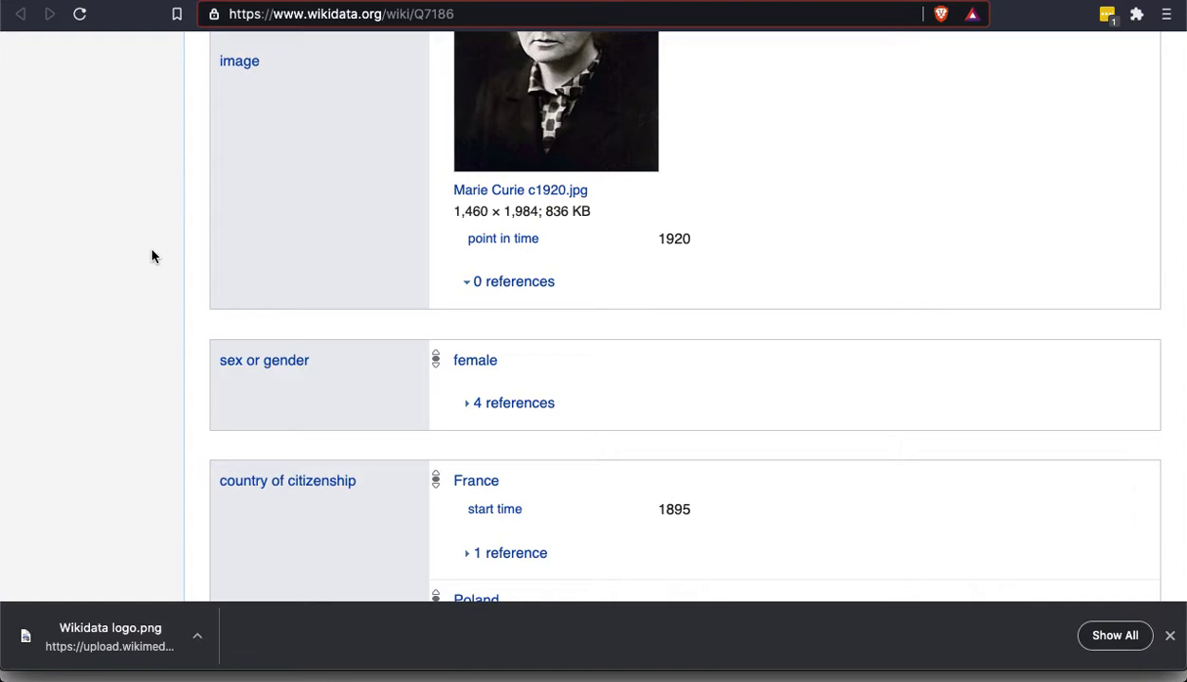
- Scroll past the name, birth, death and burial statements down to the pronunciation audio
scroll(151, 256, down, 5)
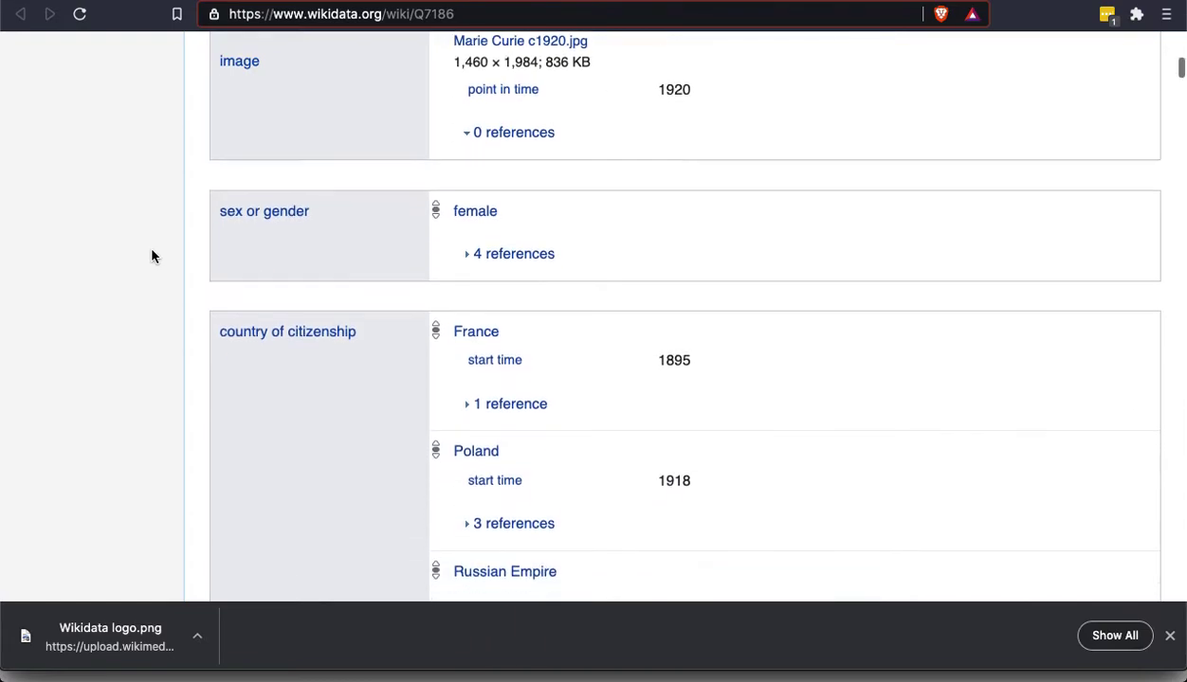
scroll(152, 256, down, 1)
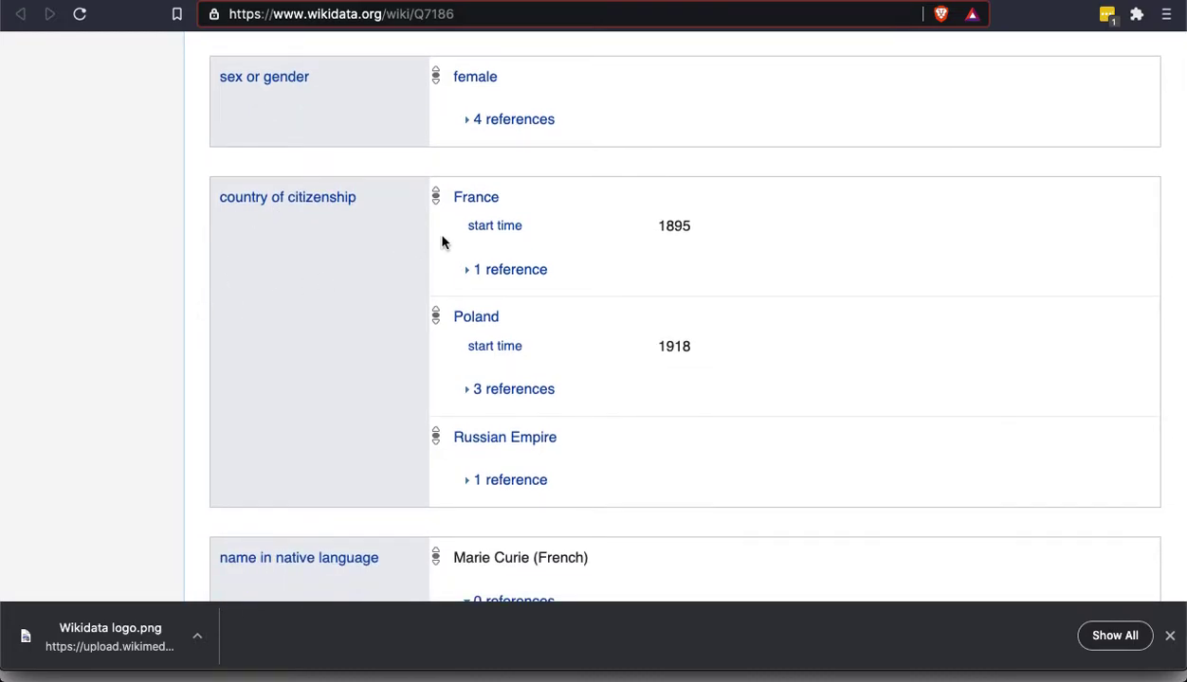
scroll(120, 362, down, 1)
scroll(120, 362, down, 10)
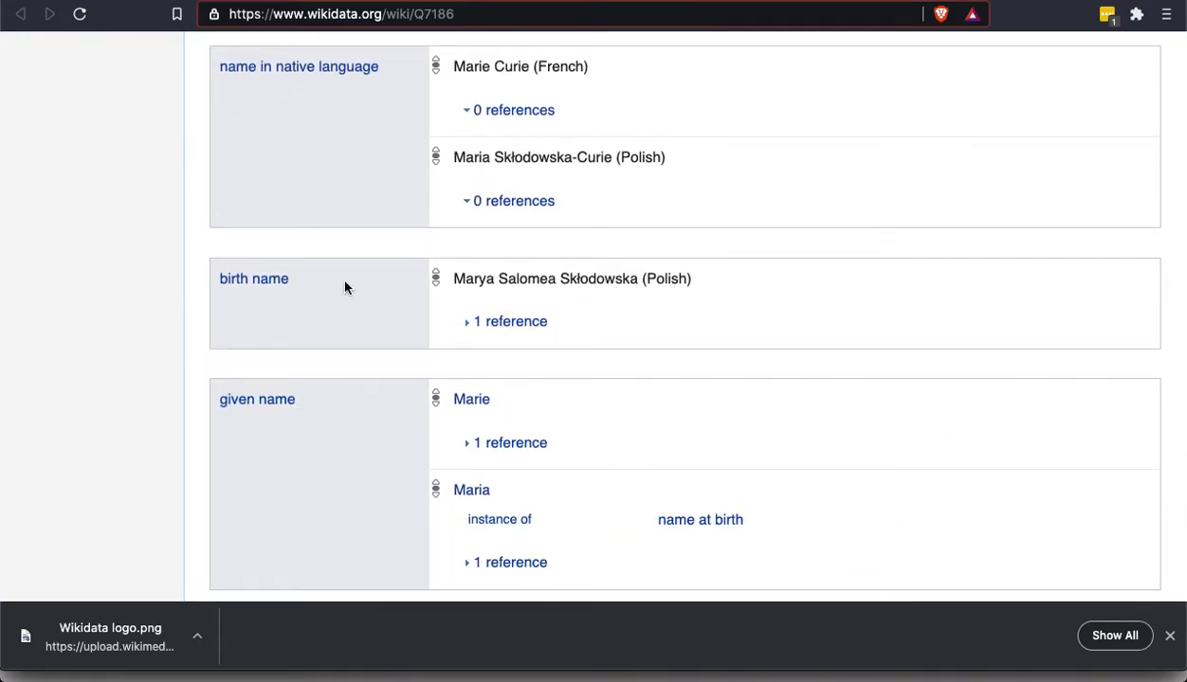
scroll(97, 330, down, 4)
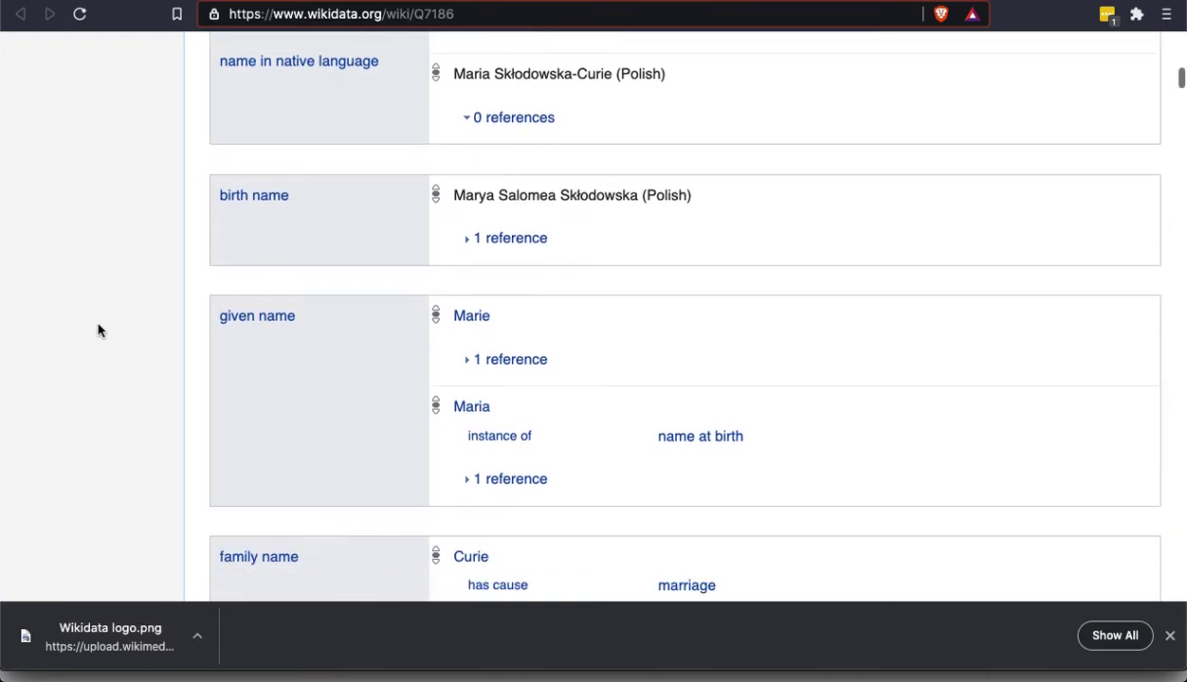
scroll(98, 330, down, 10)
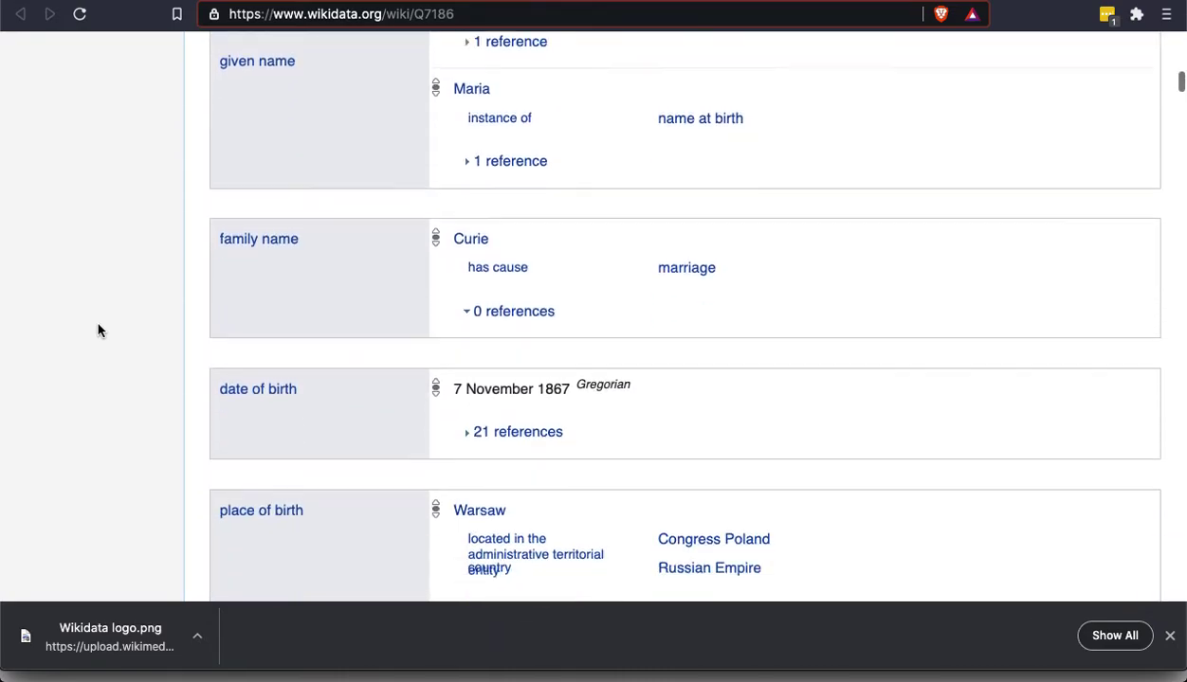
scroll(97, 330, down, 3)
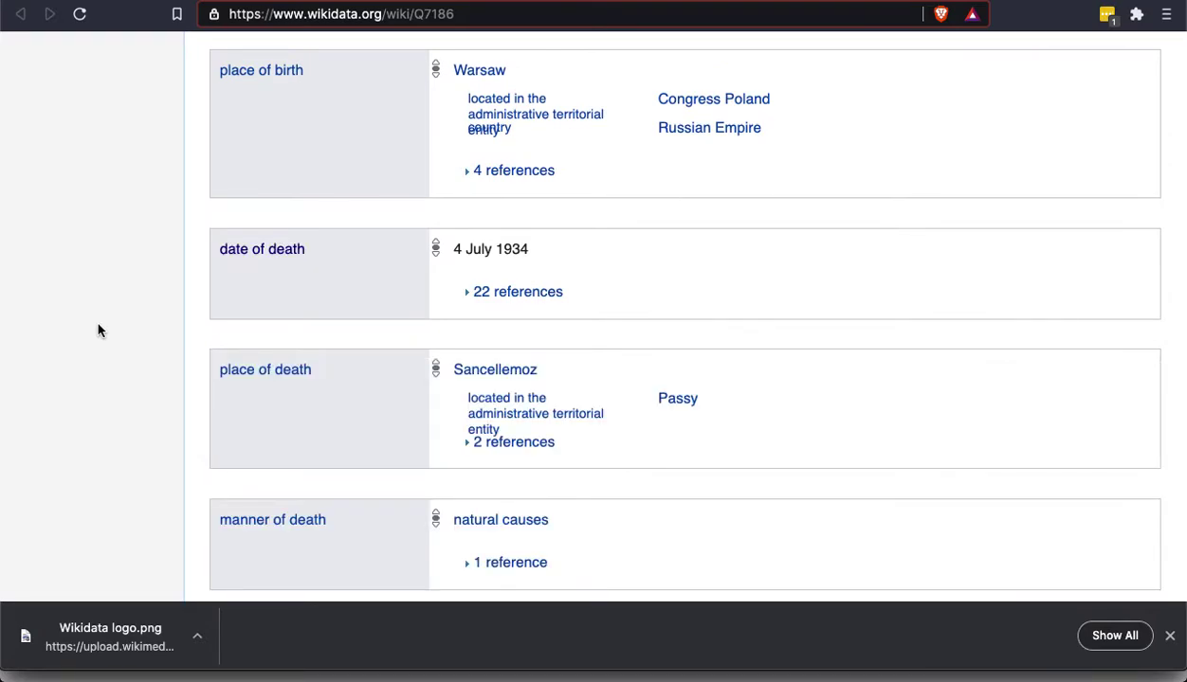
scroll(98, 330, down, 1)
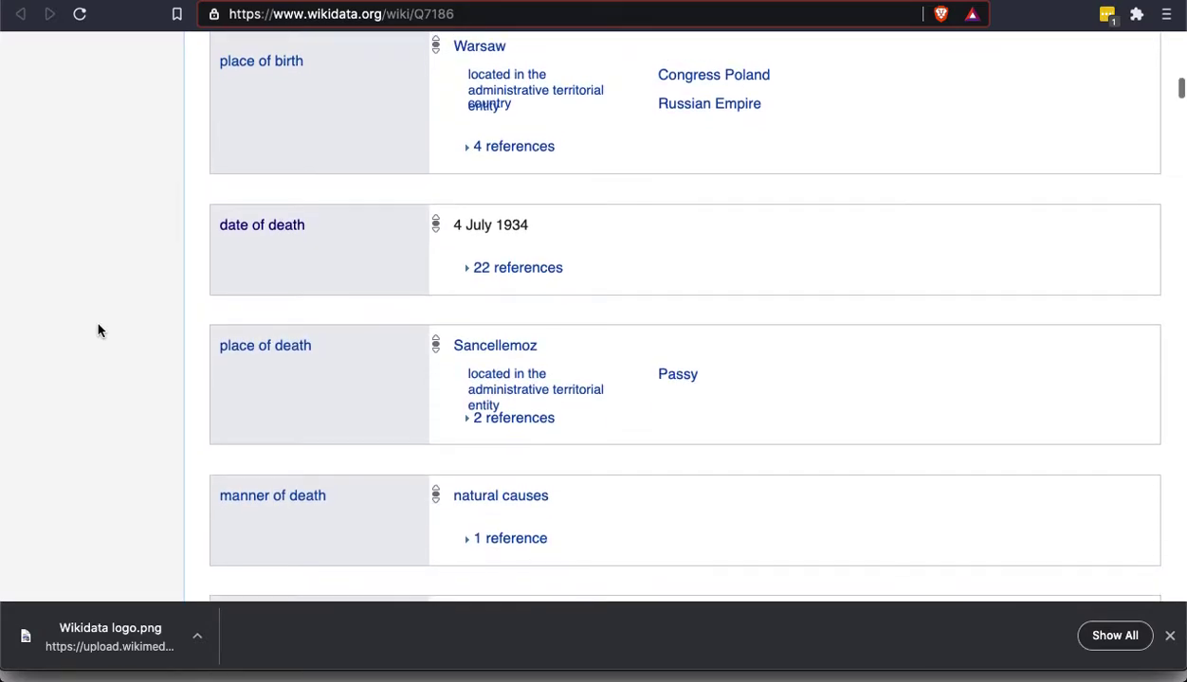
scroll(284, 132, up, 1)
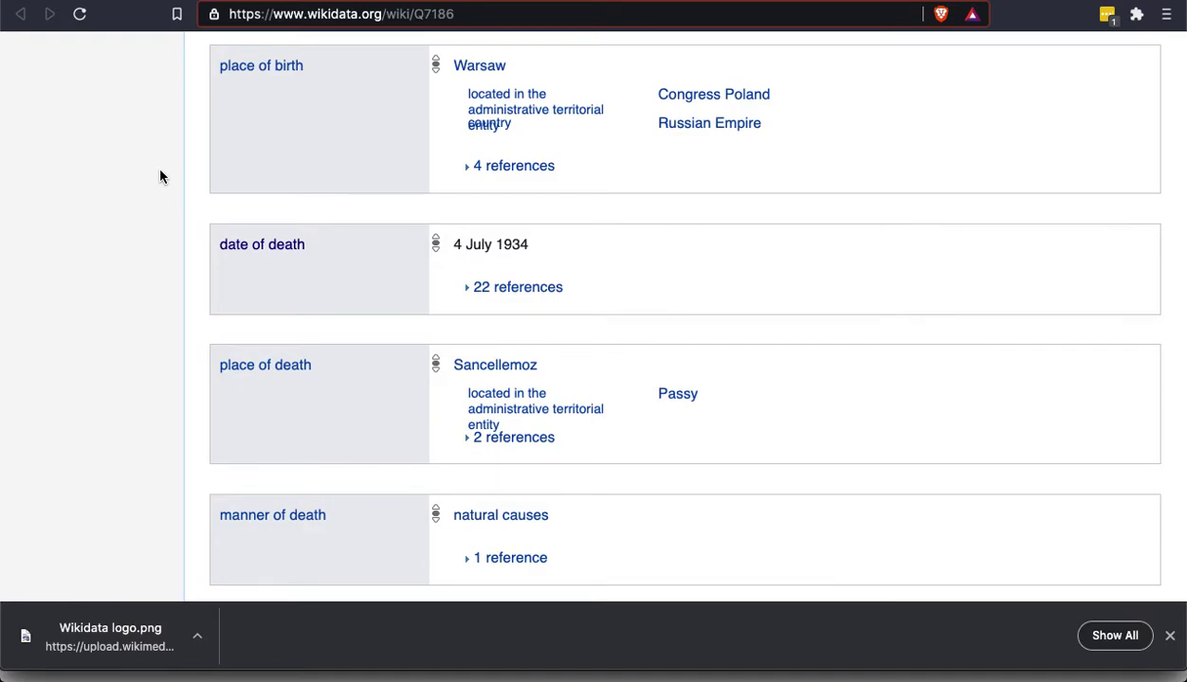
scroll(159, 176, down, 10)
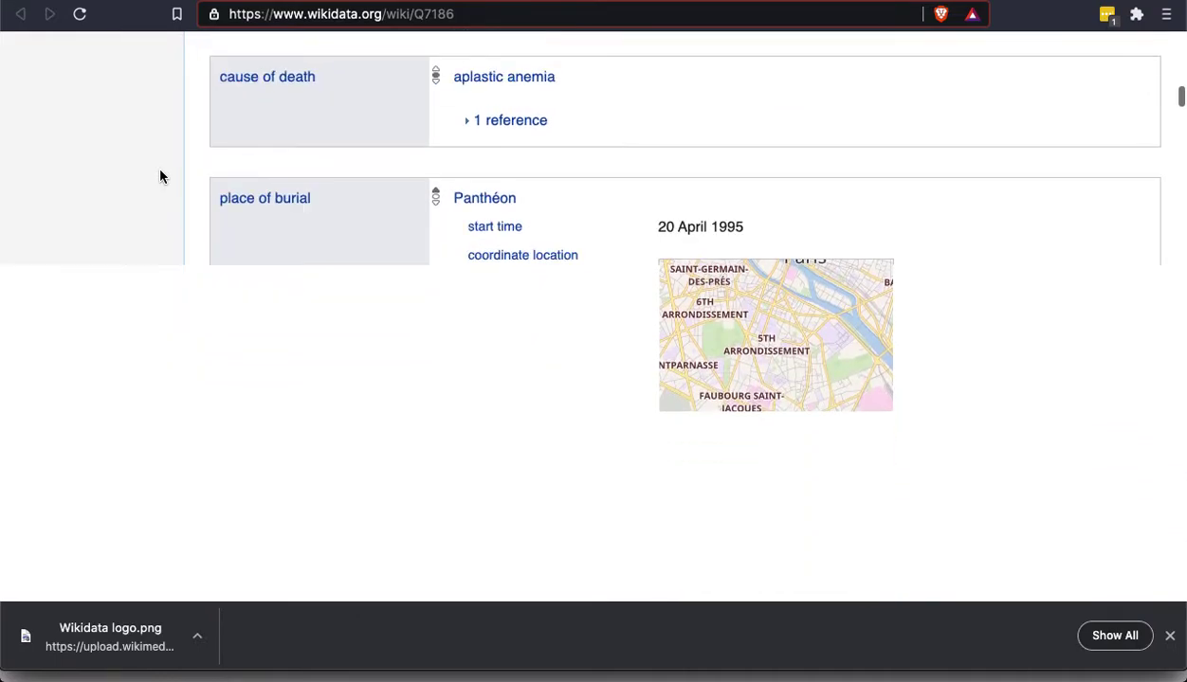
scroll(159, 176, down, 8)
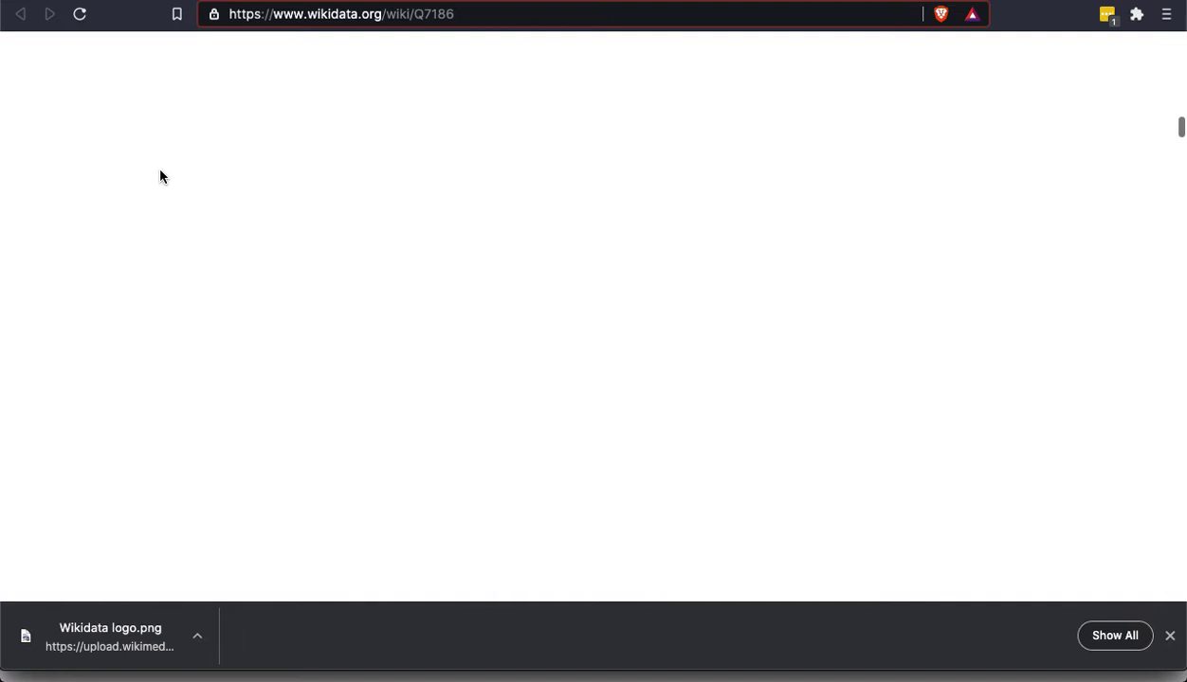
scroll(159, 177, down, 3)
scroll(159, 176, down, 10)
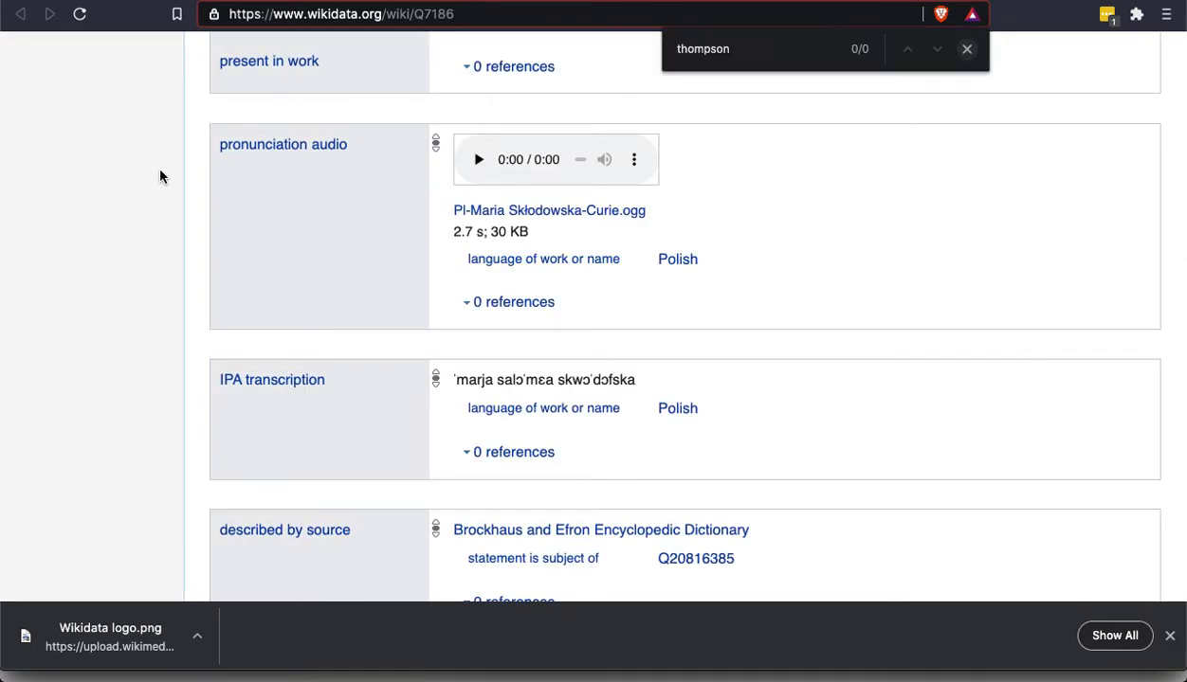
- Search the page for 'inentifi' to reach Identifiers, then close the find bar and deselect
text(in)
text(entifi)
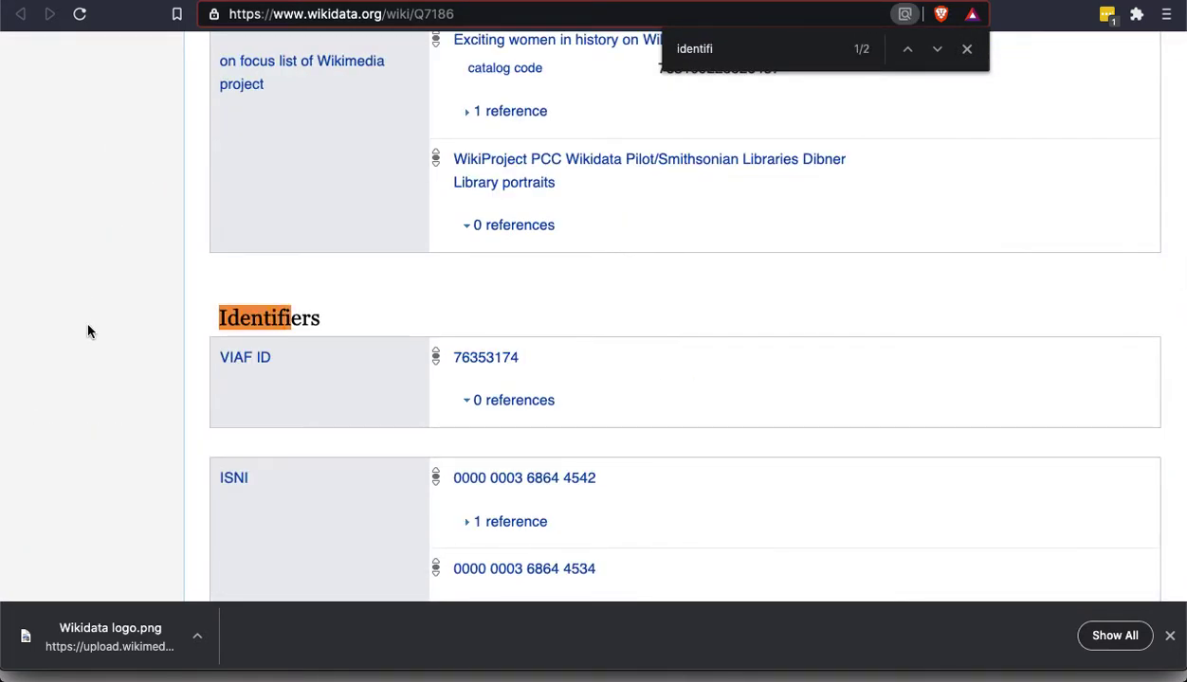
scroll(87, 331, down, 5)
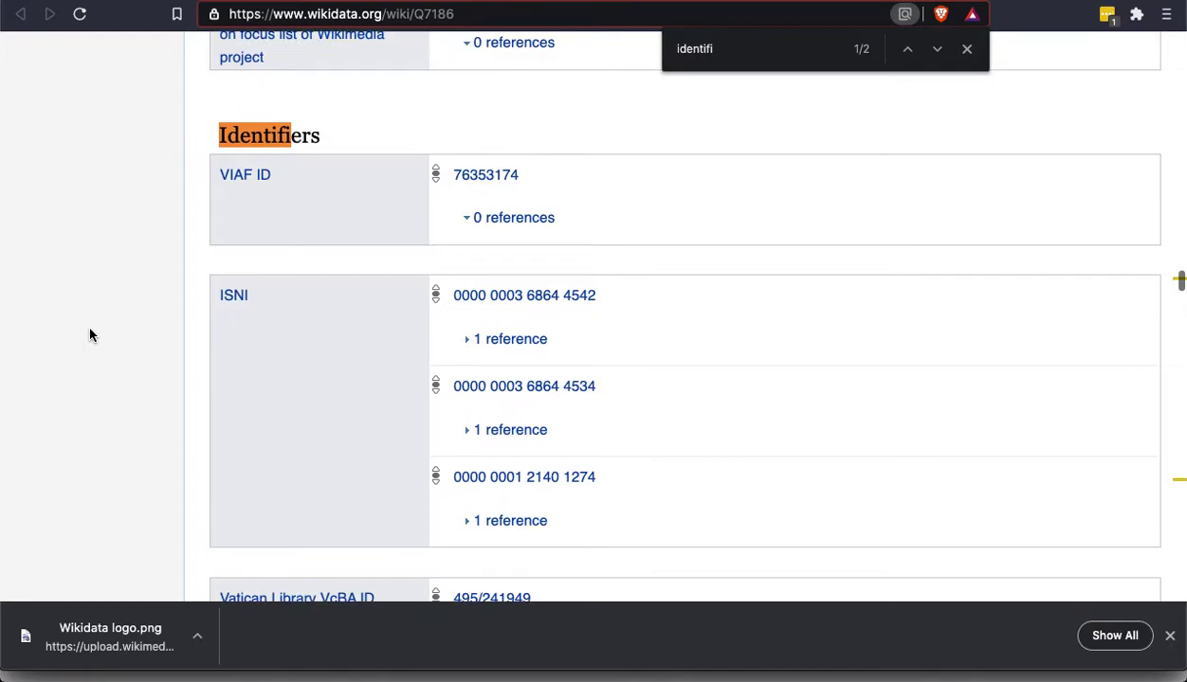
click(966, 48)
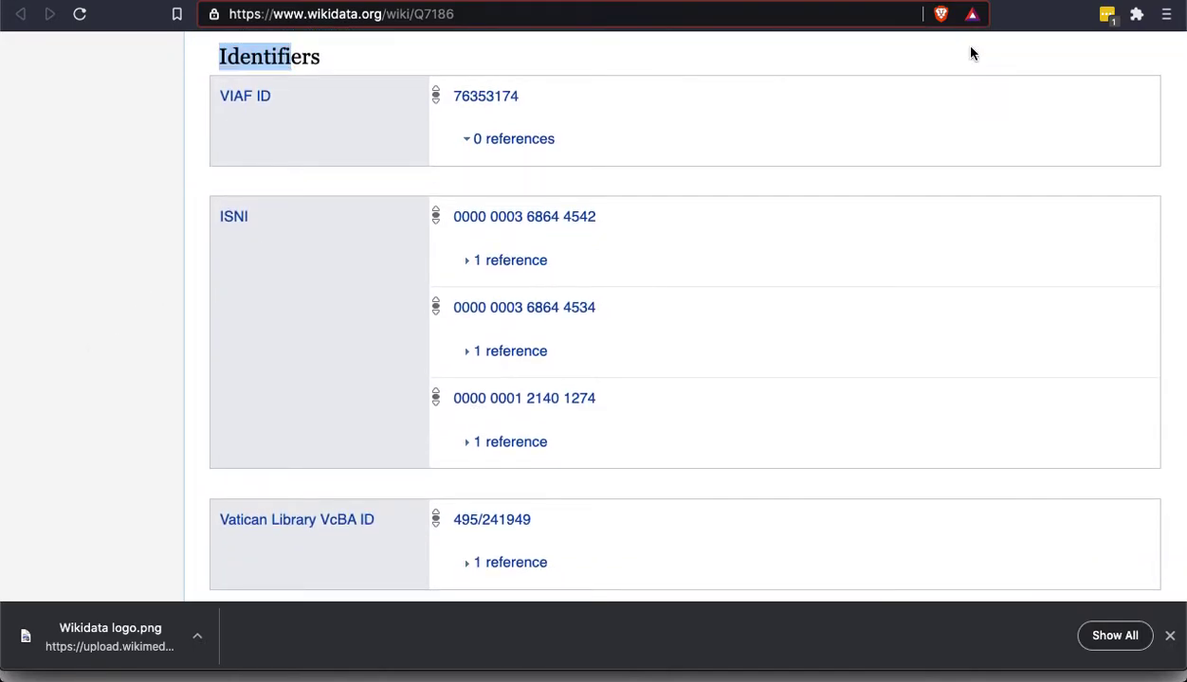
click(190, 227)
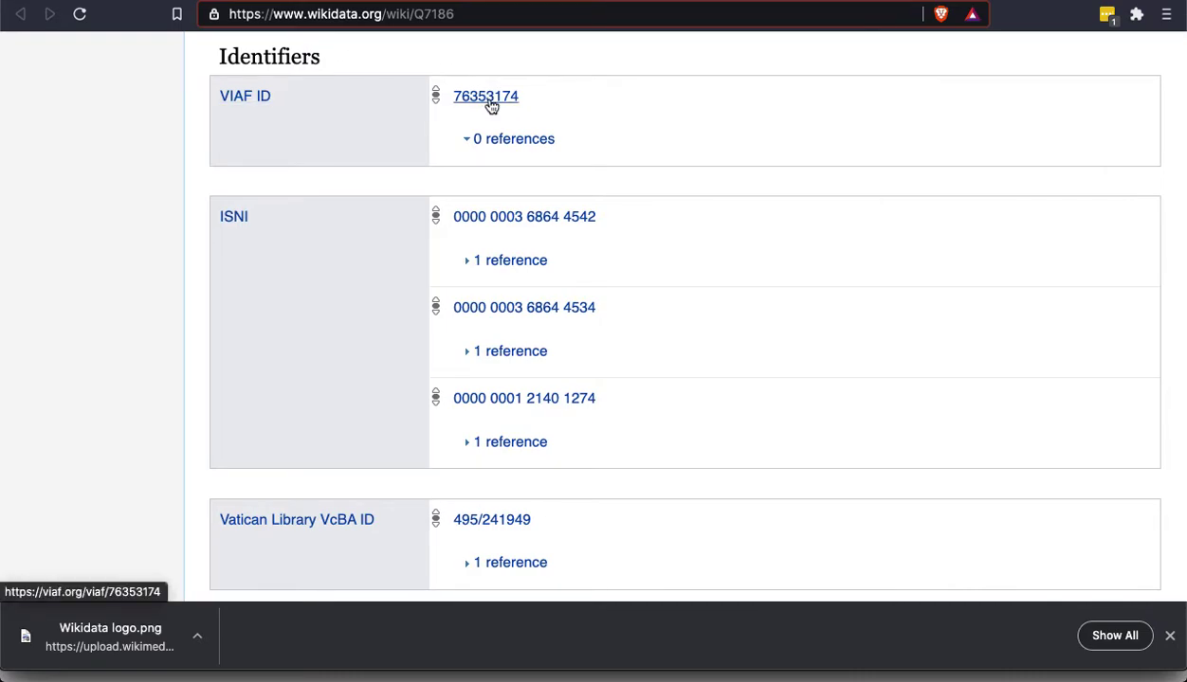
- Scroll through the Identifiers list down to Cyprus Bibliography ID 3806
scroll(92, 319, down, 5)
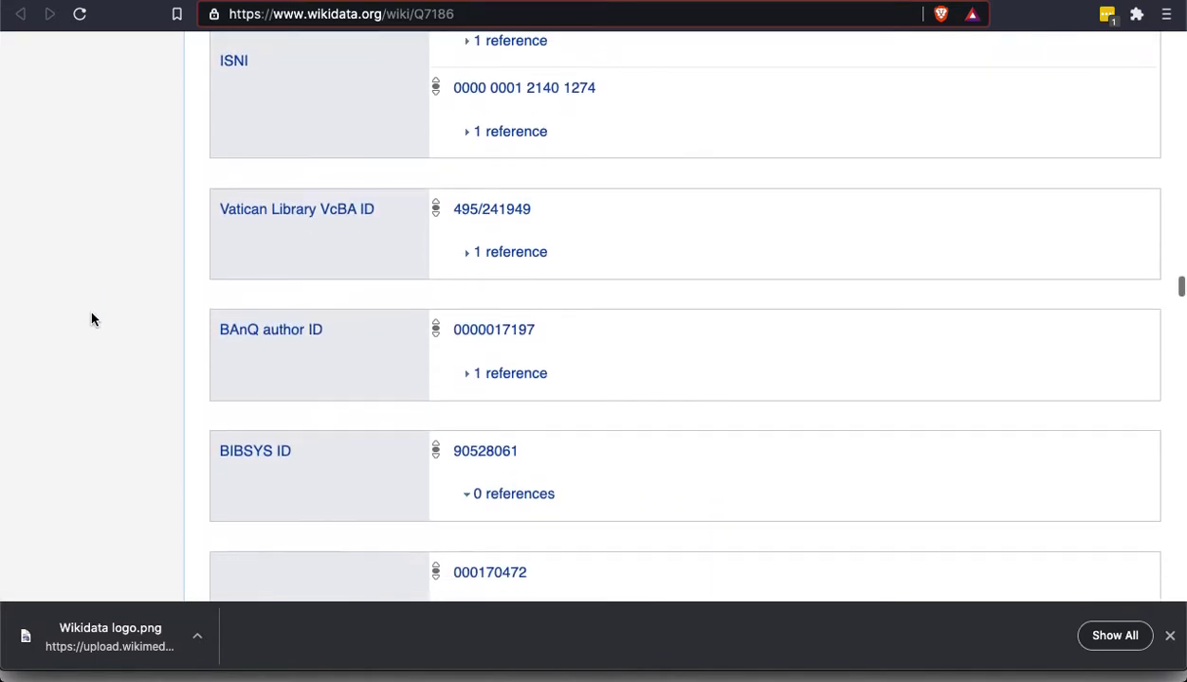
scroll(92, 320, down, 6)
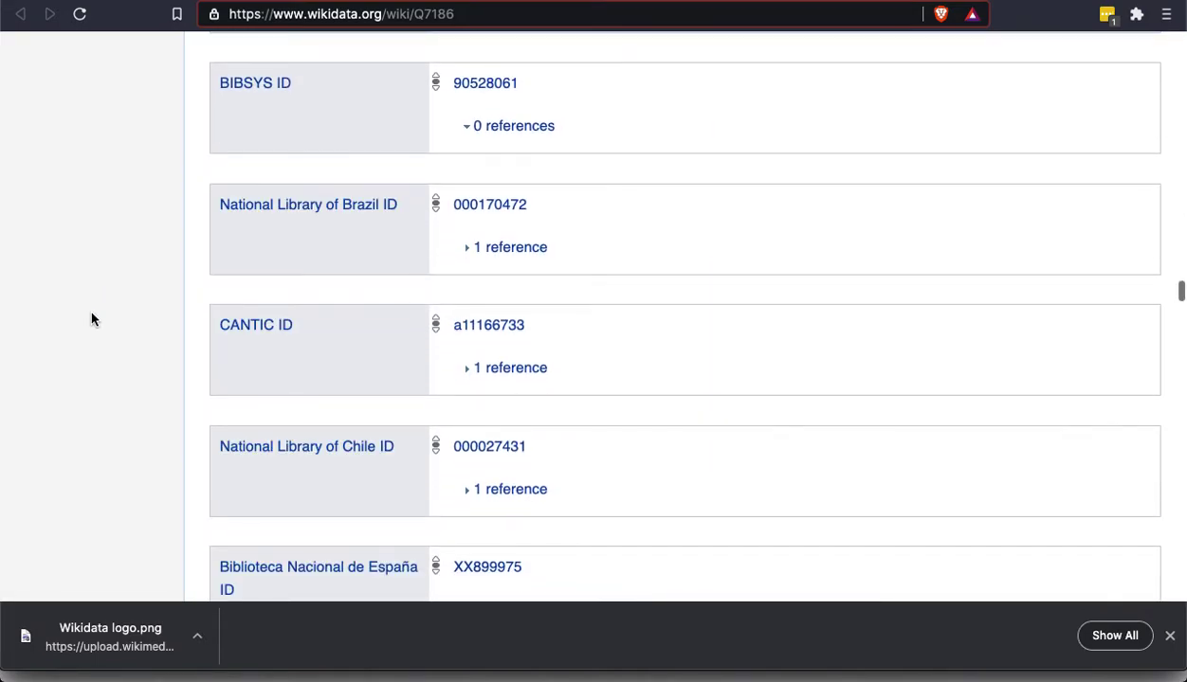
scroll(92, 320, down, 2)
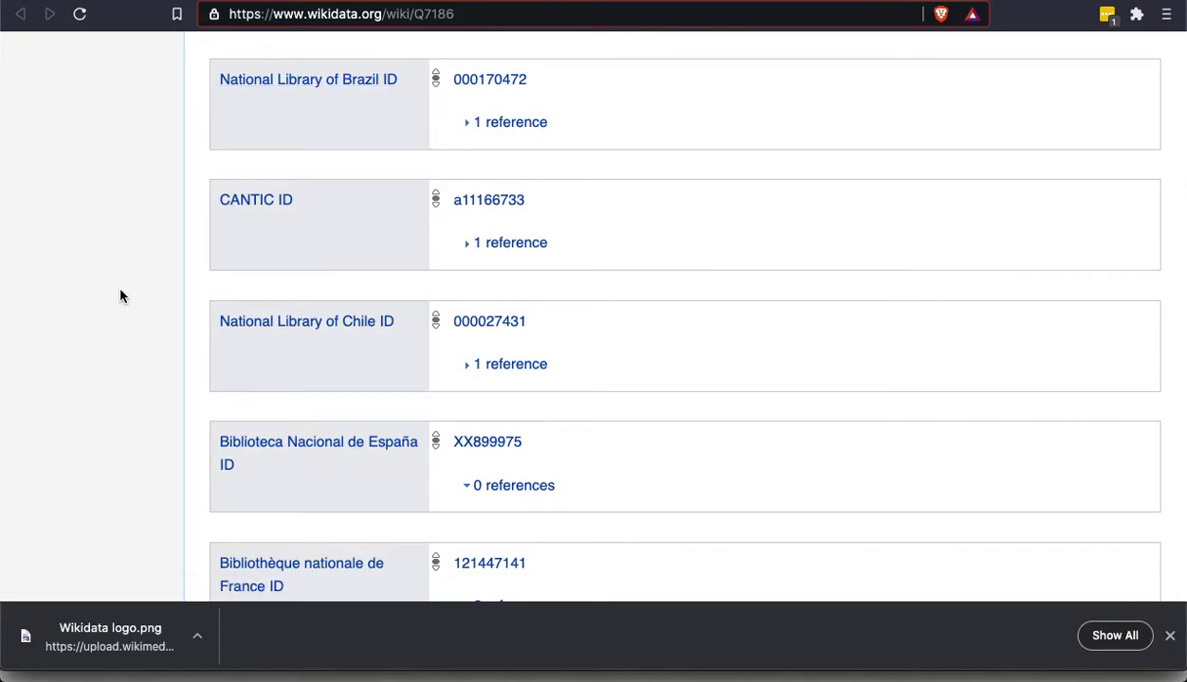
scroll(127, 381, down, 3)
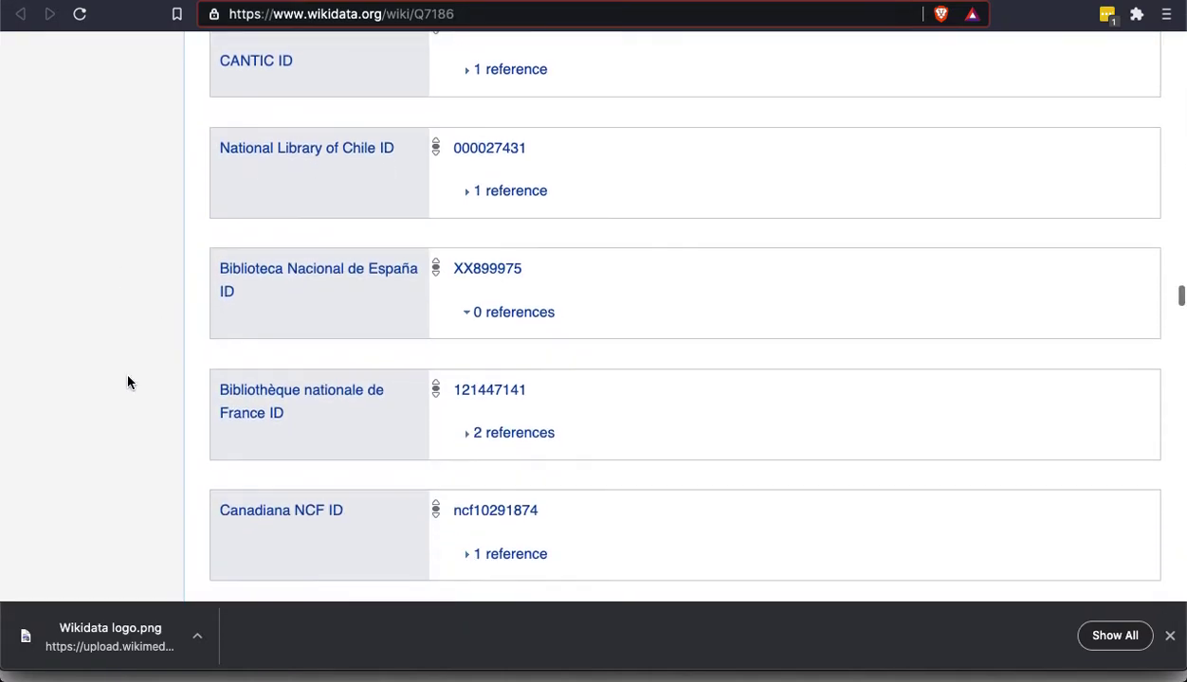
scroll(129, 381, down, 10)
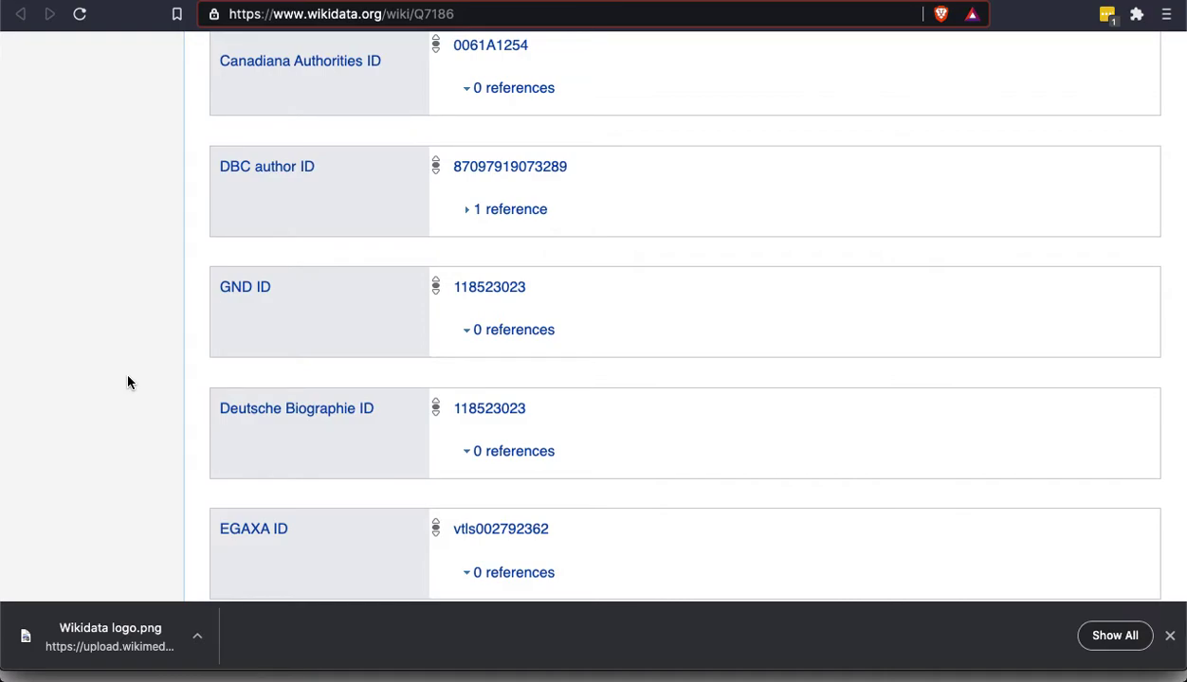
scroll(130, 382, down, 10)
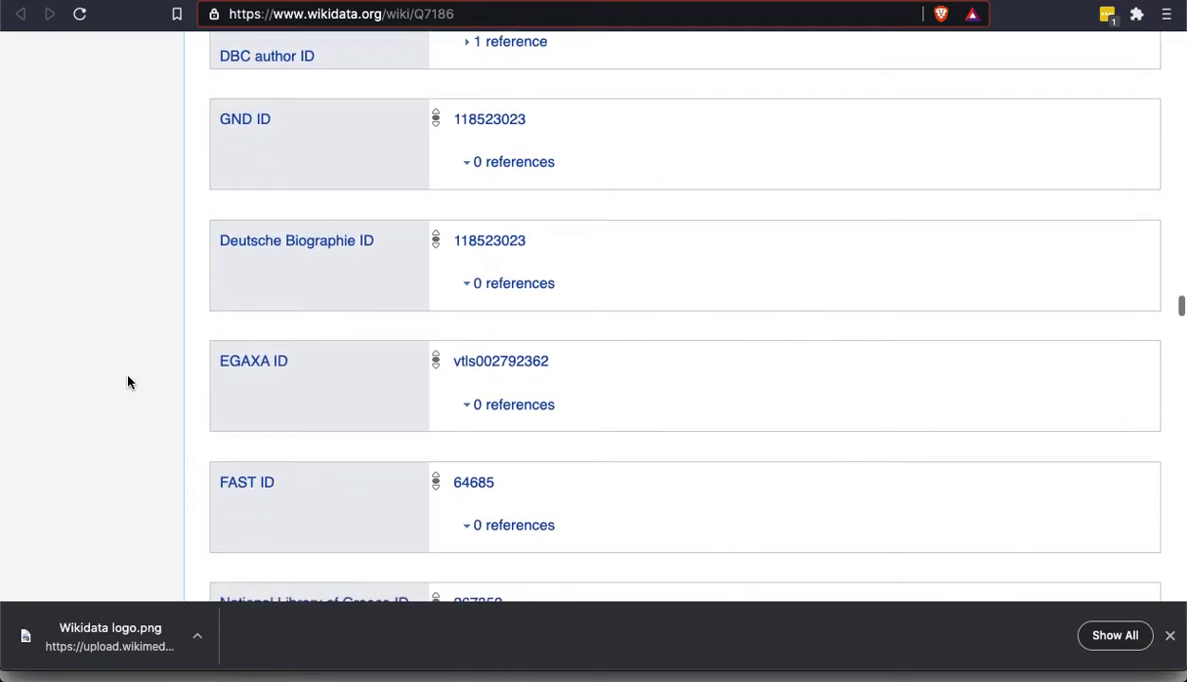
scroll(130, 382, down, 10)
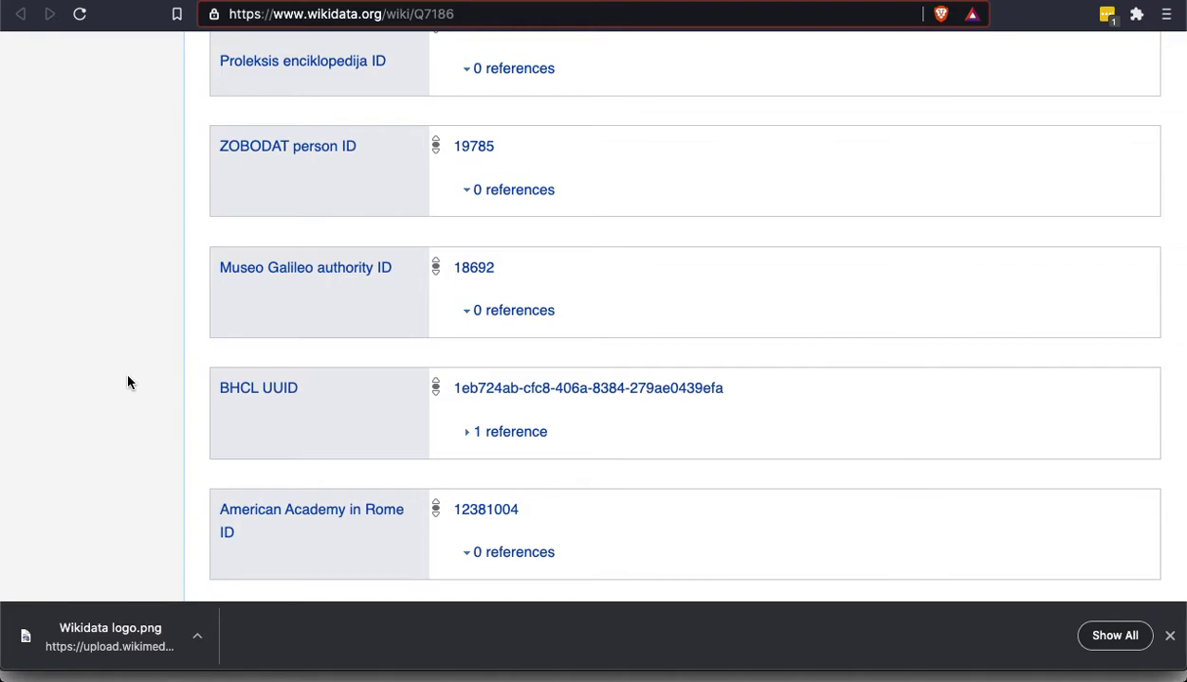
scroll(130, 382, down, 8)
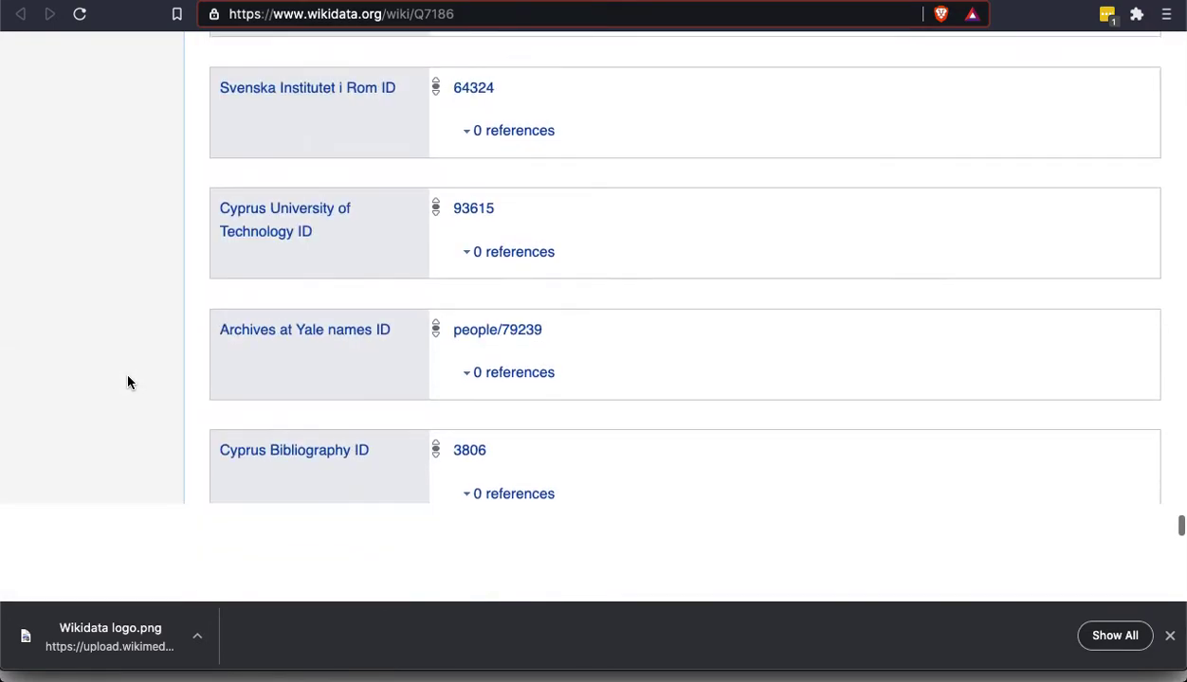
scroll(130, 382, down, 5)
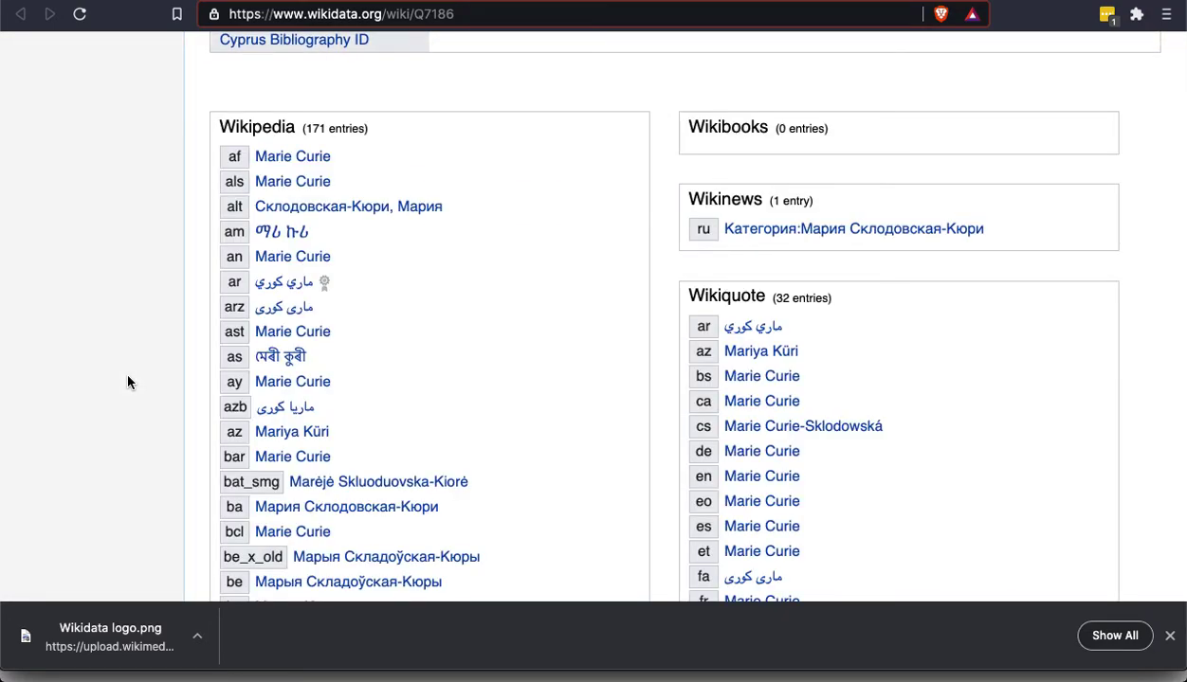
scroll(130, 382, up, 2)
scroll(130, 382, down, 2)
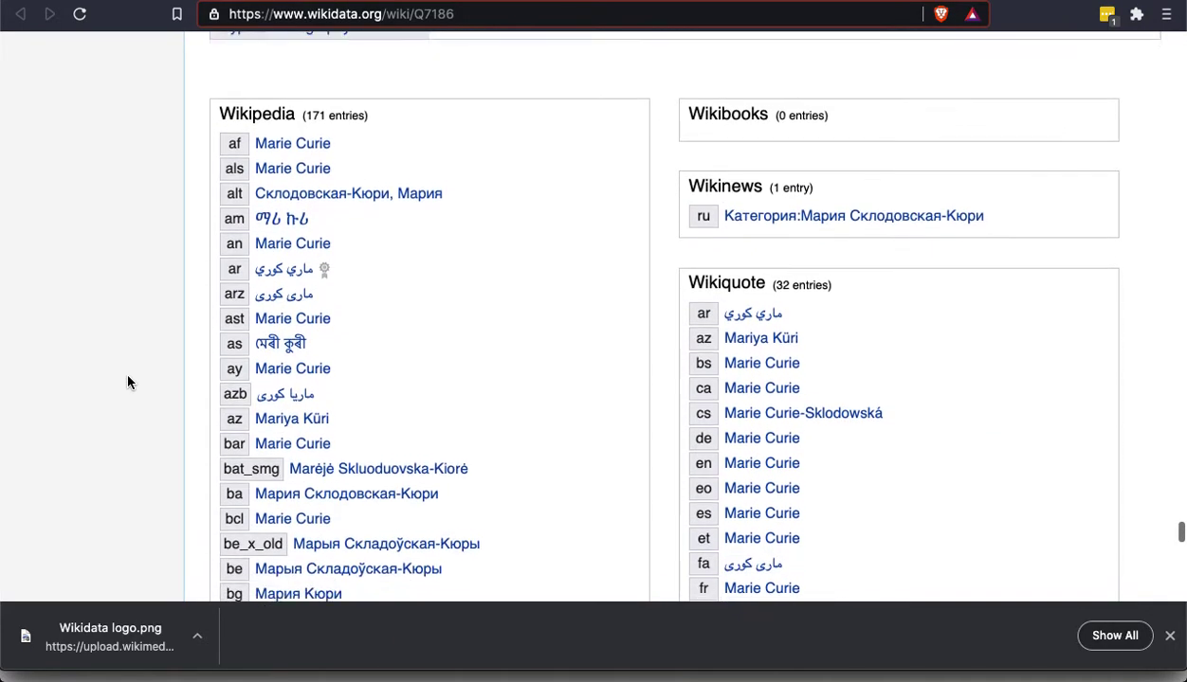
scroll(130, 382, down, 1)
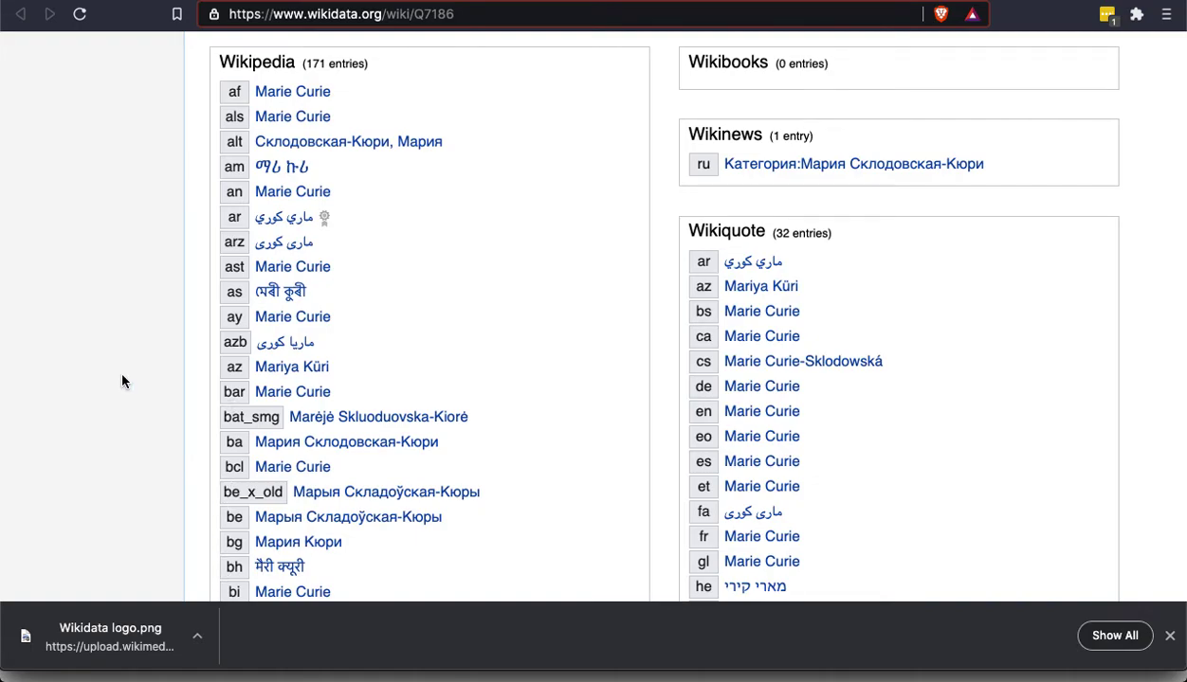
scroll(122, 381, down, 5)
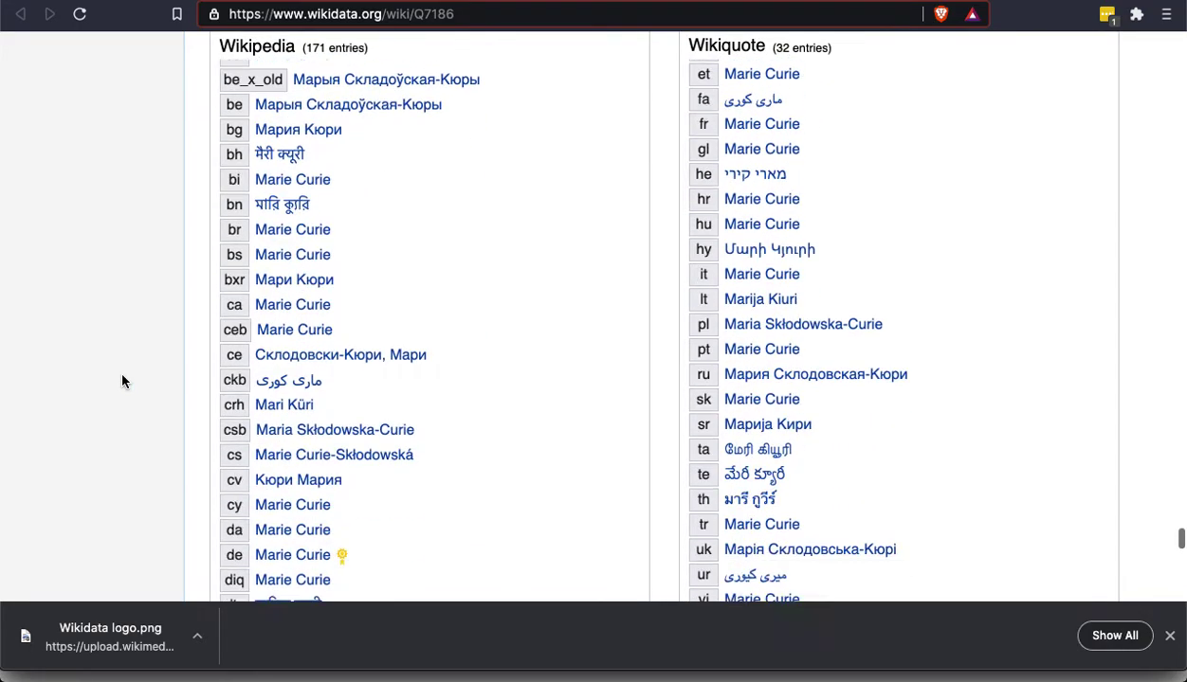
scroll(121, 381, down, 5)
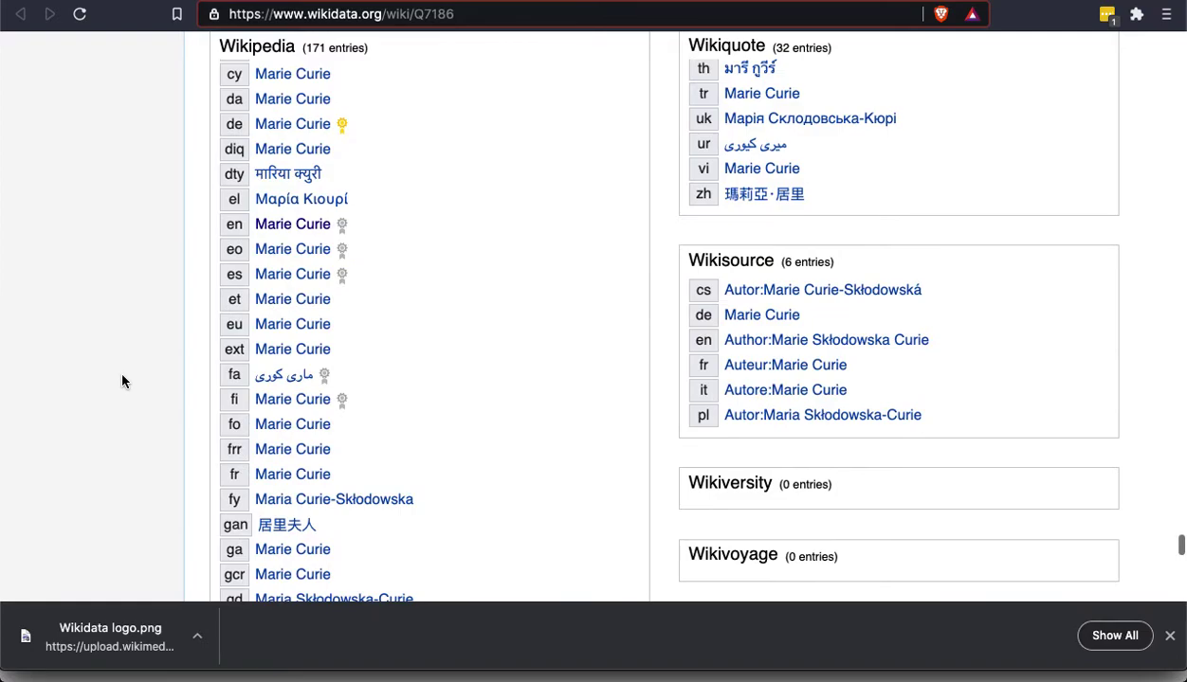
scroll(121, 381, down, 8)
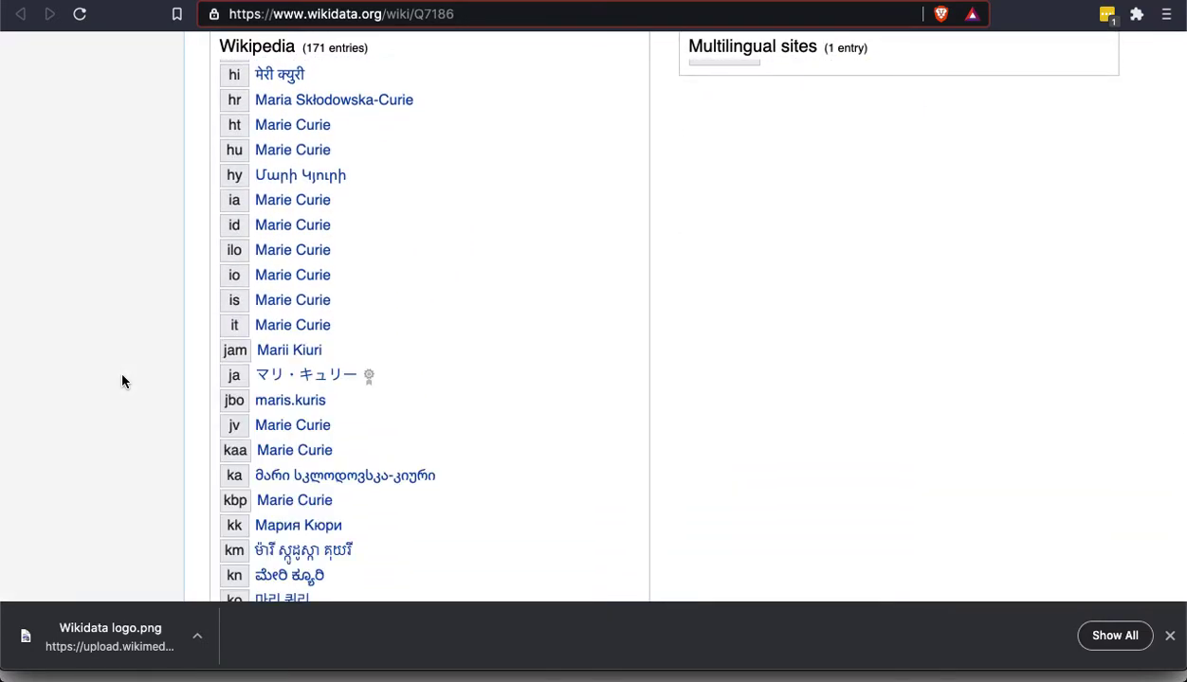
scroll(122, 381, down, 6)
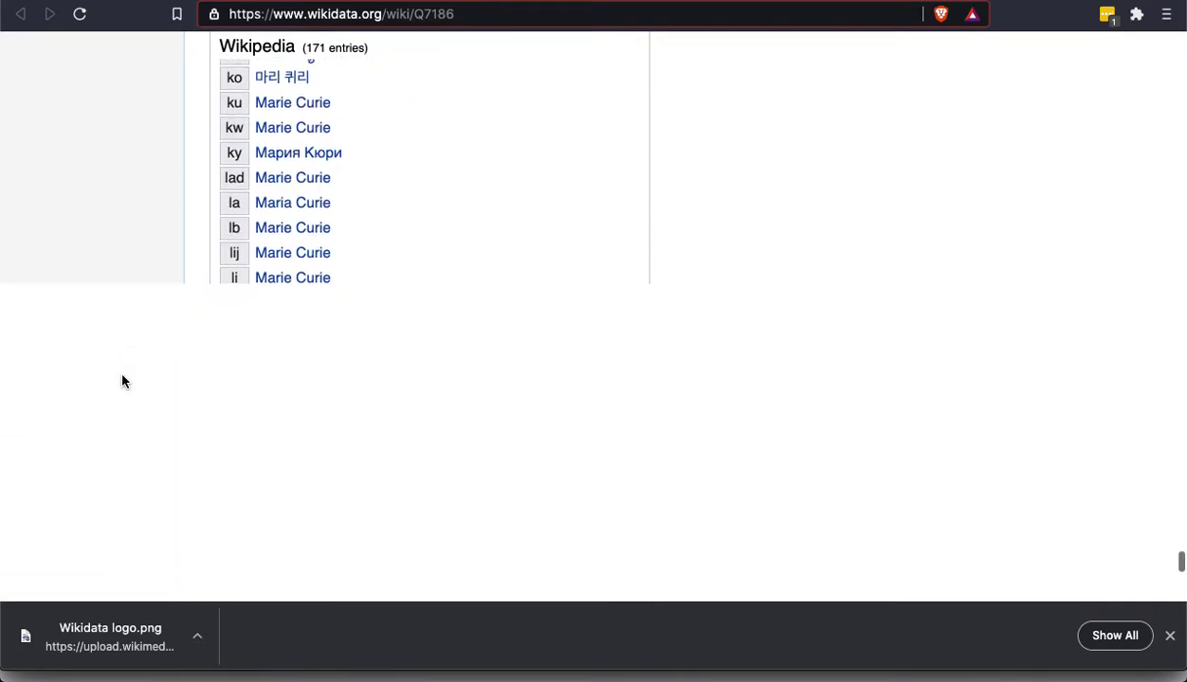
scroll(121, 381, down, 10)
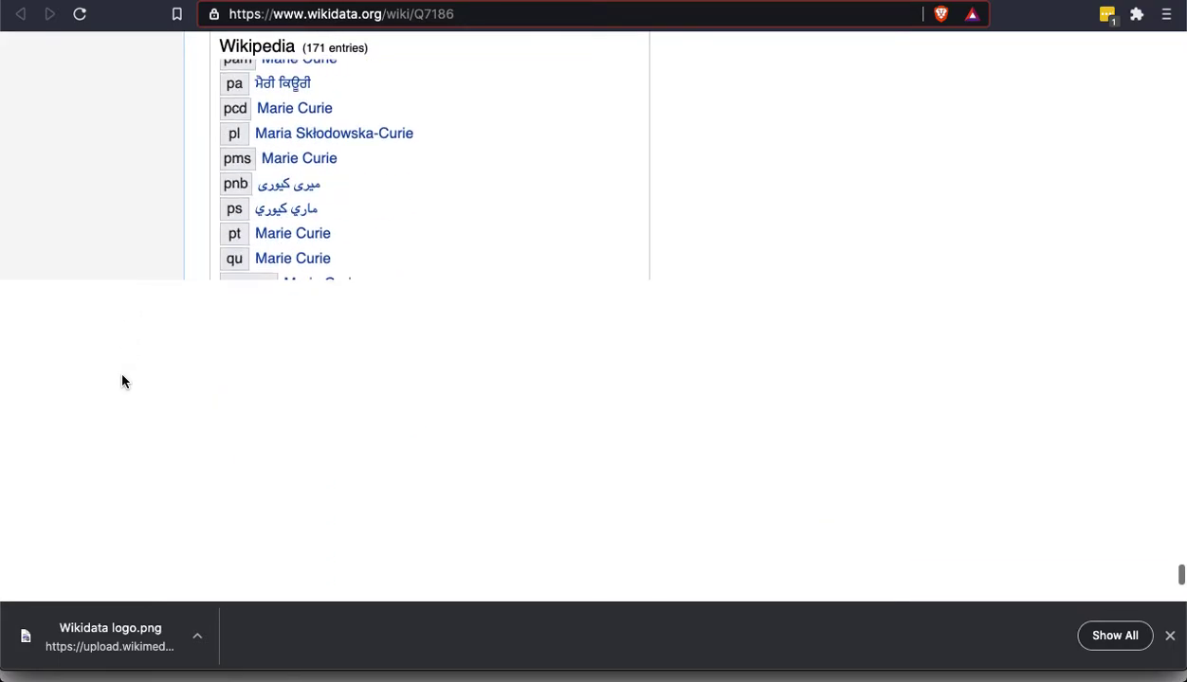
scroll(121, 380, down, 9)
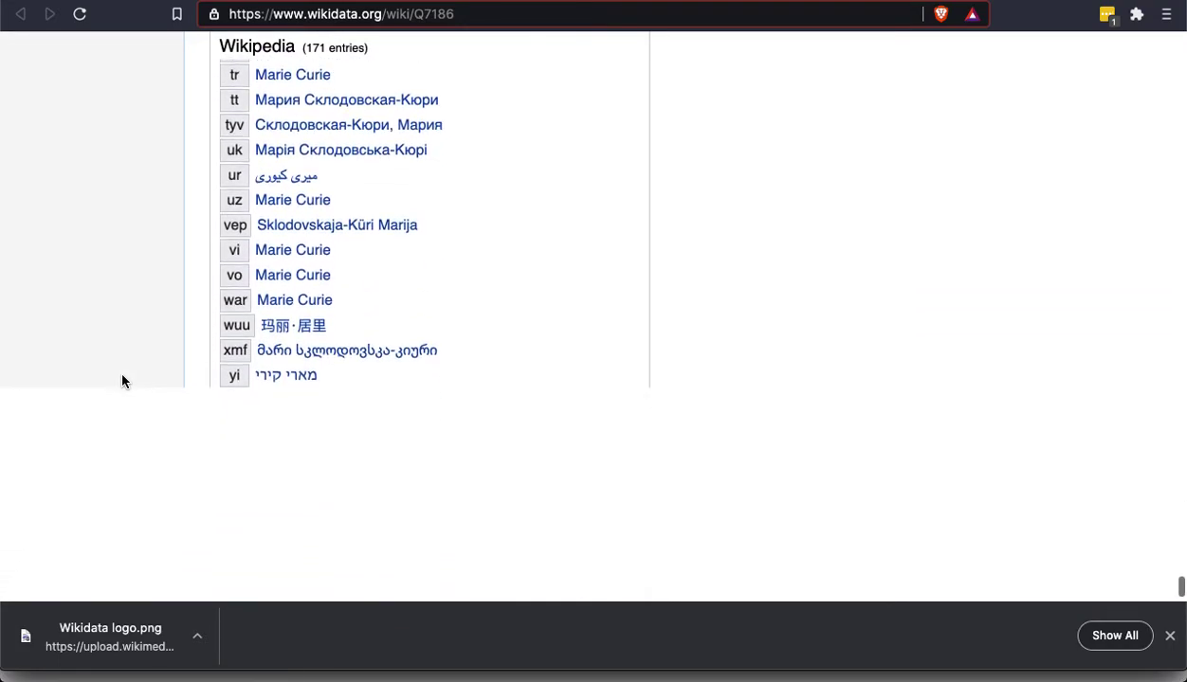
scroll(121, 381, down, 2)
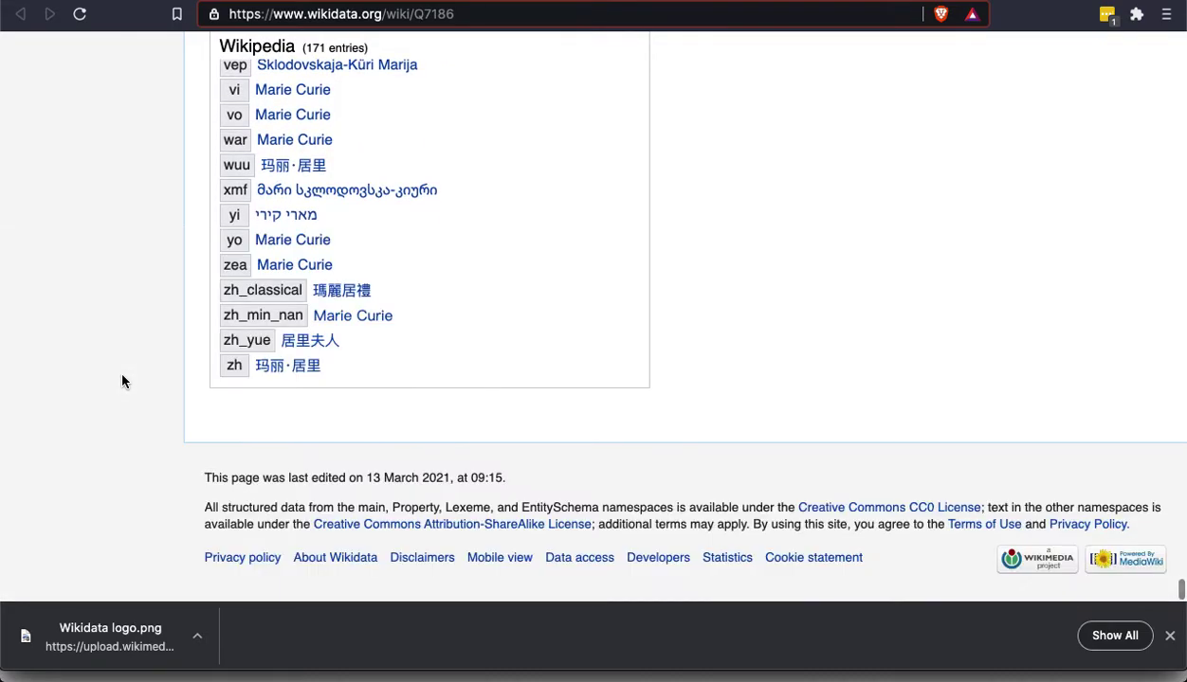
scroll(121, 381, up, 20)
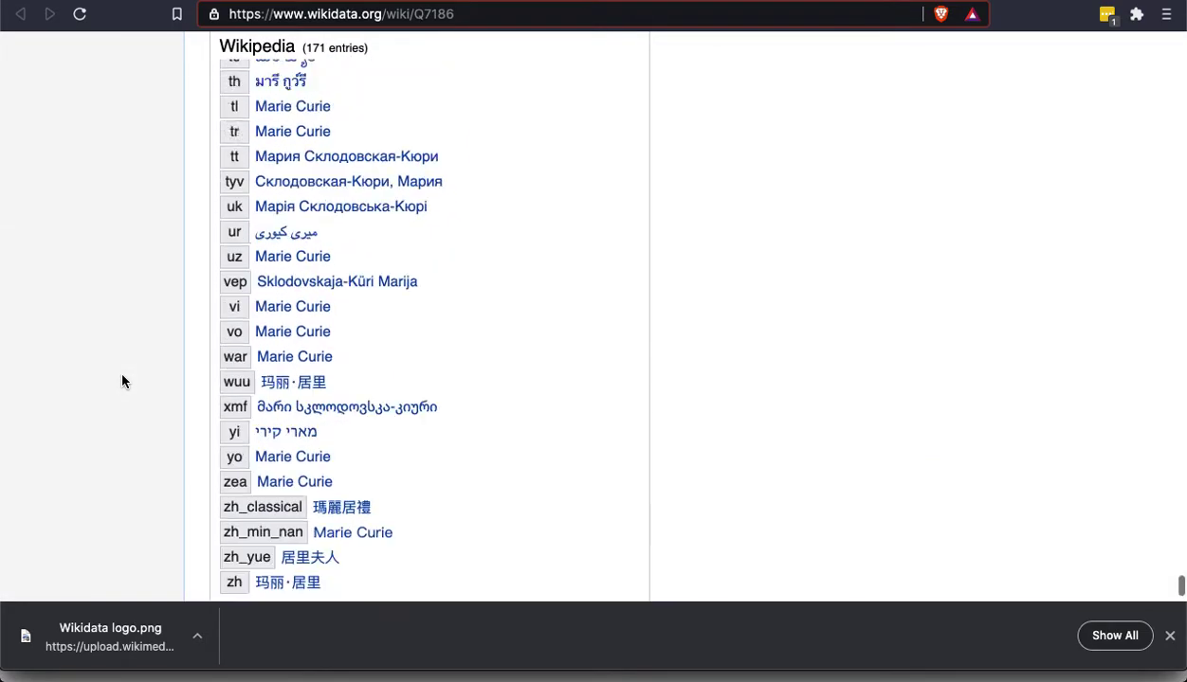
scroll(122, 381, up, 10)
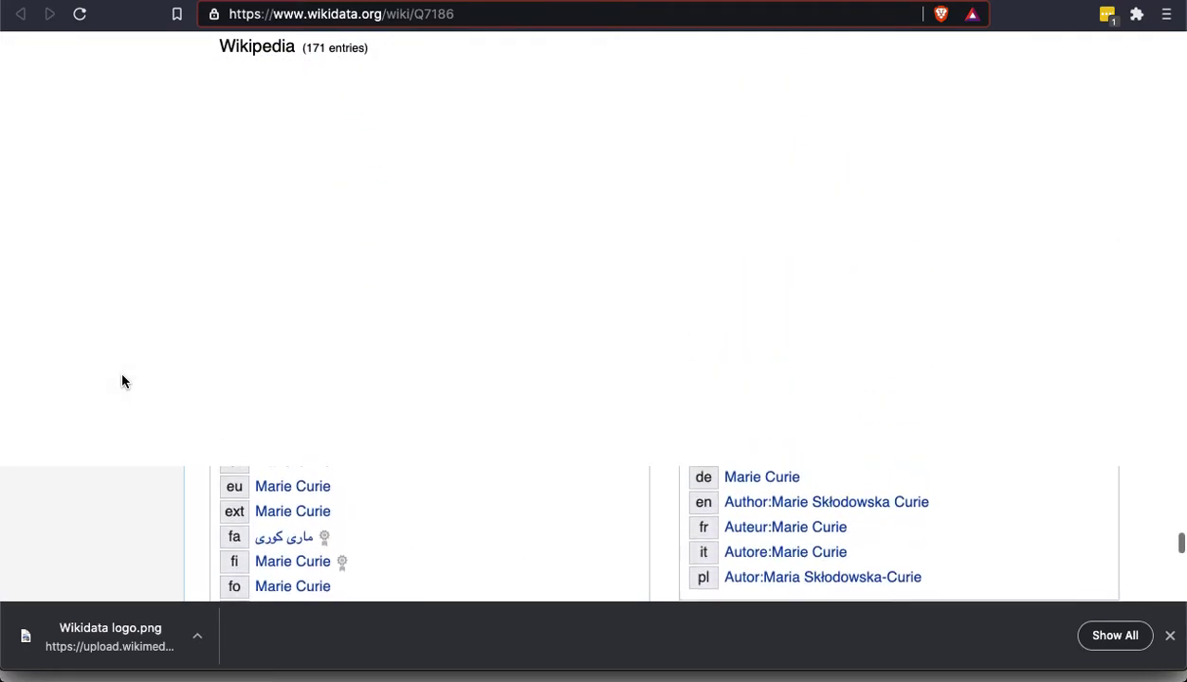
scroll(121, 381, up, 8)
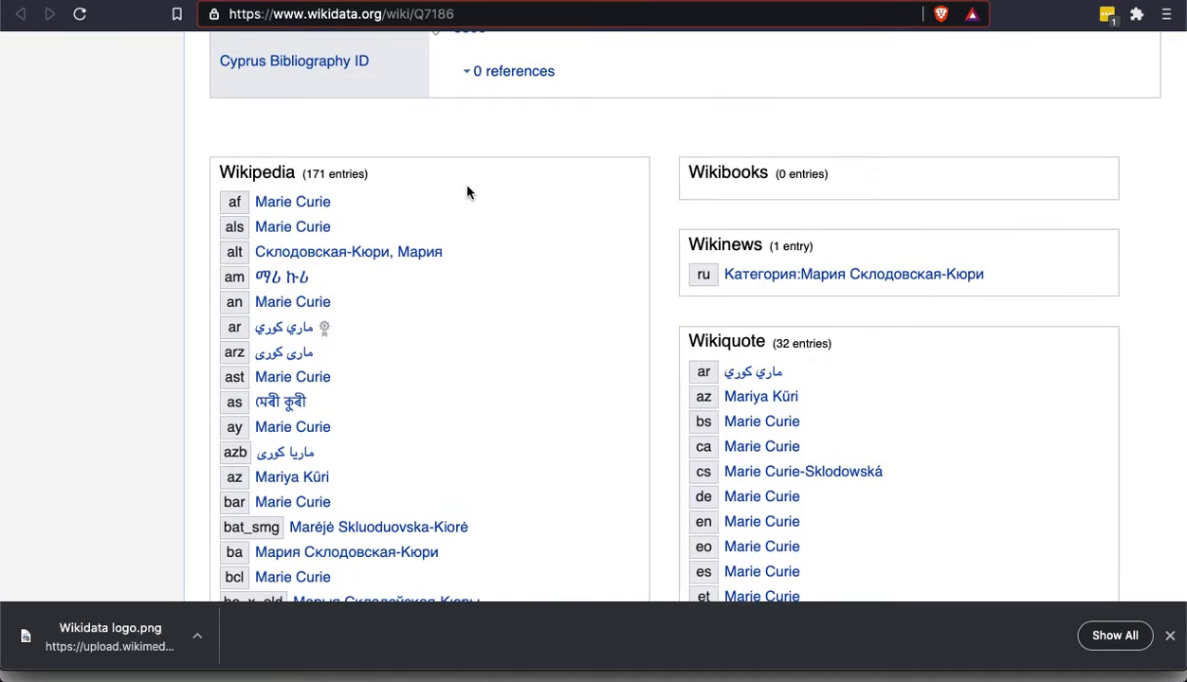
scroll(545, 304, down, 20)
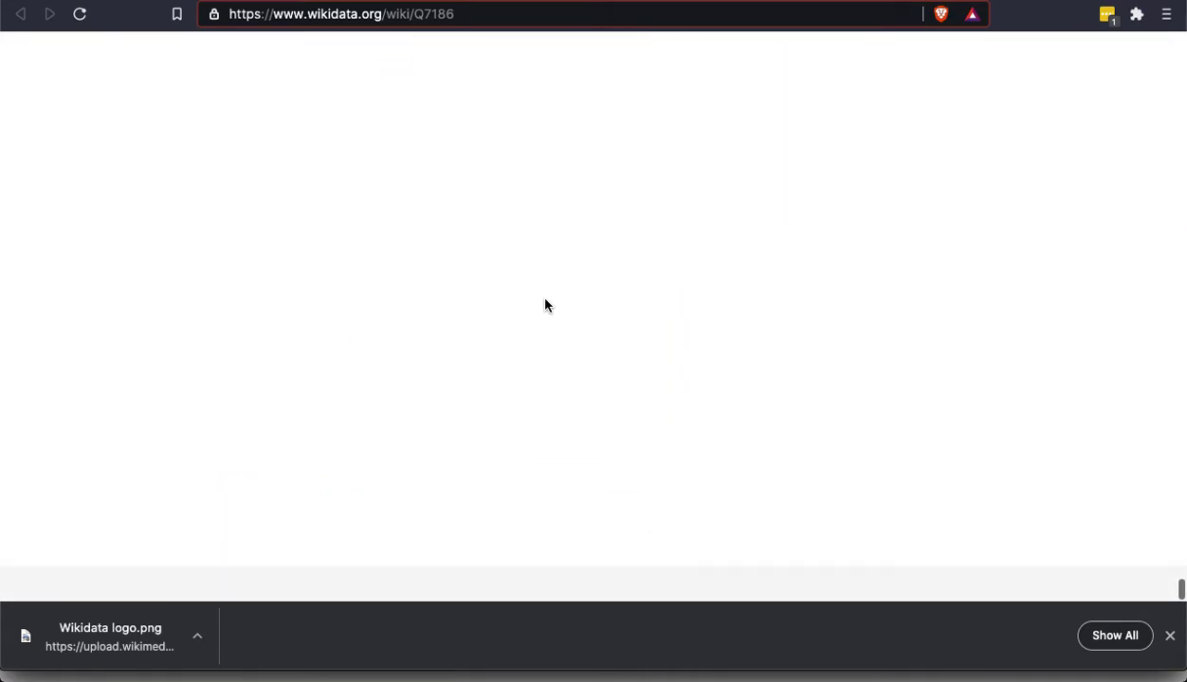
scroll(545, 306, up, 5)
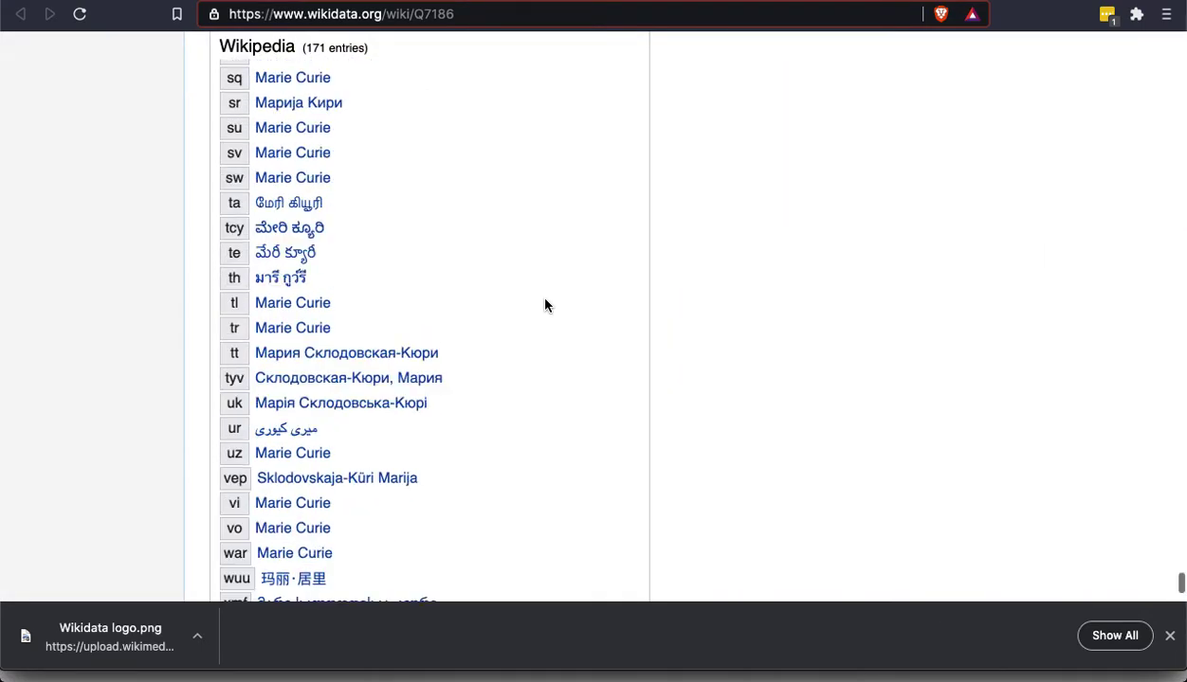
scroll(545, 305, up, 10)
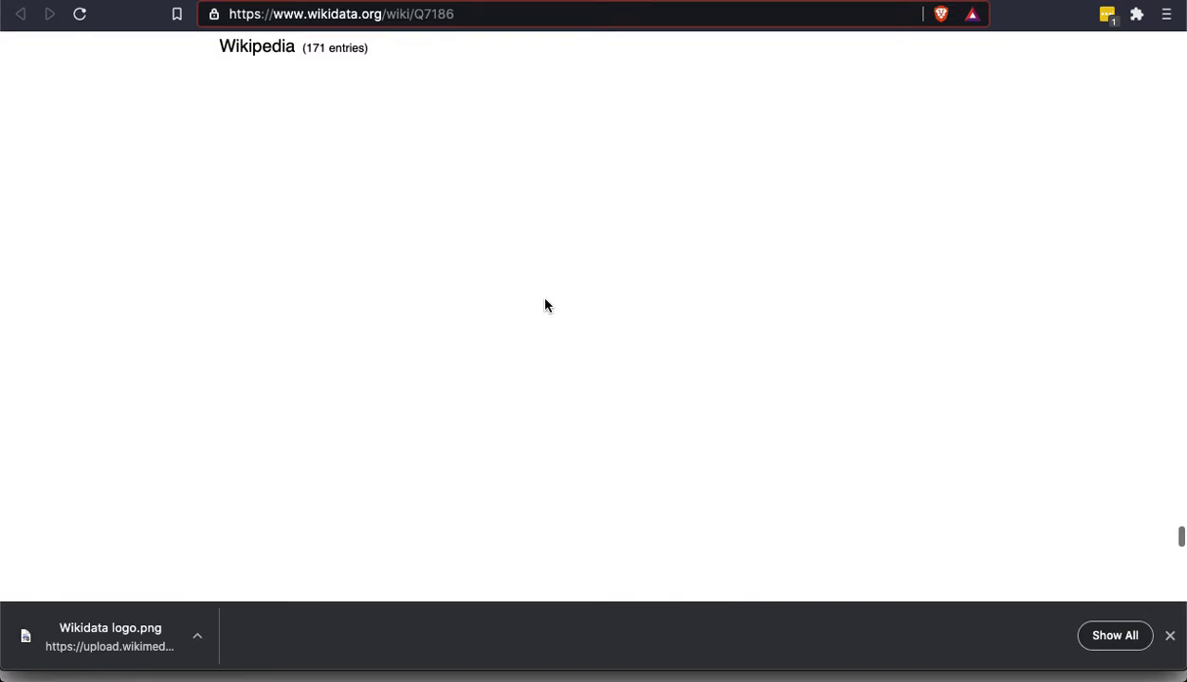
scroll(545, 305, up, 3)
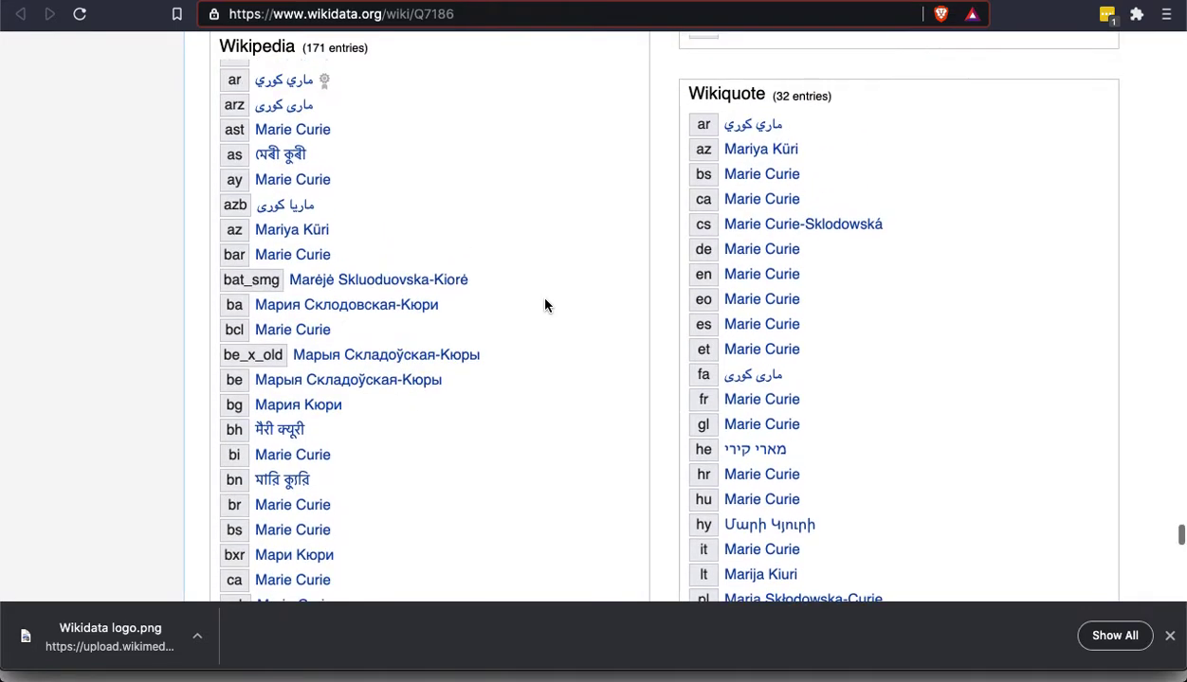
scroll(545, 305, up, 3)
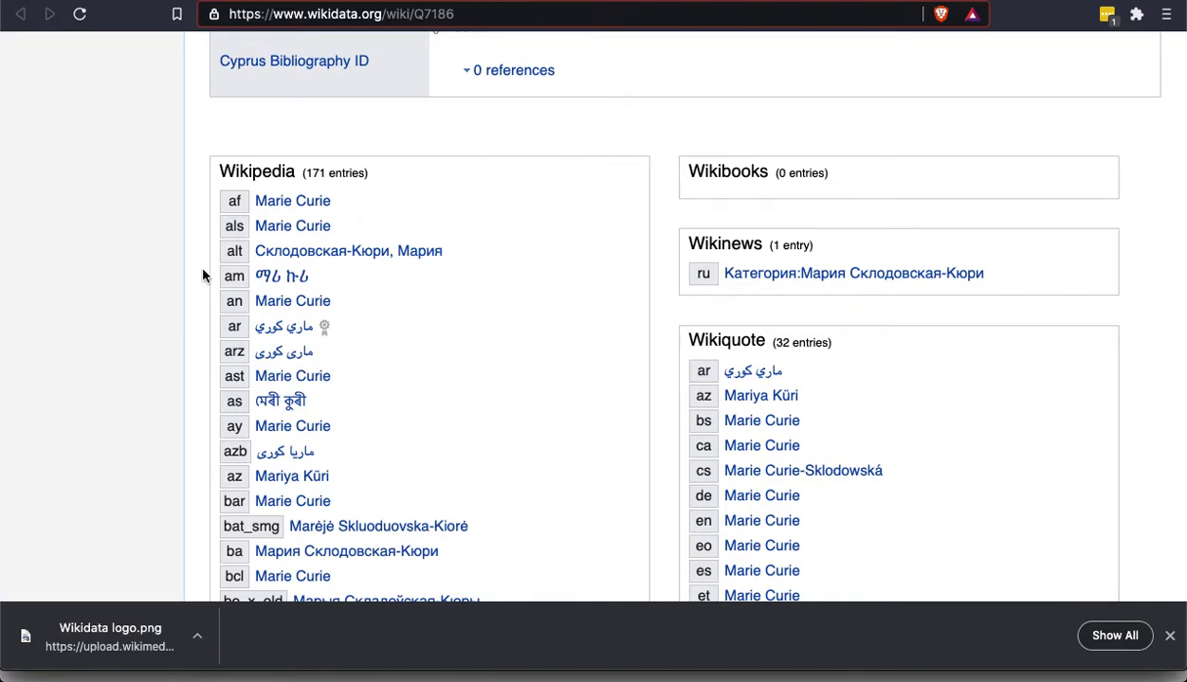
- Reload the Q7186 page with Cmd+R, then scroll up and back down to the sitelinks
key(super+r)
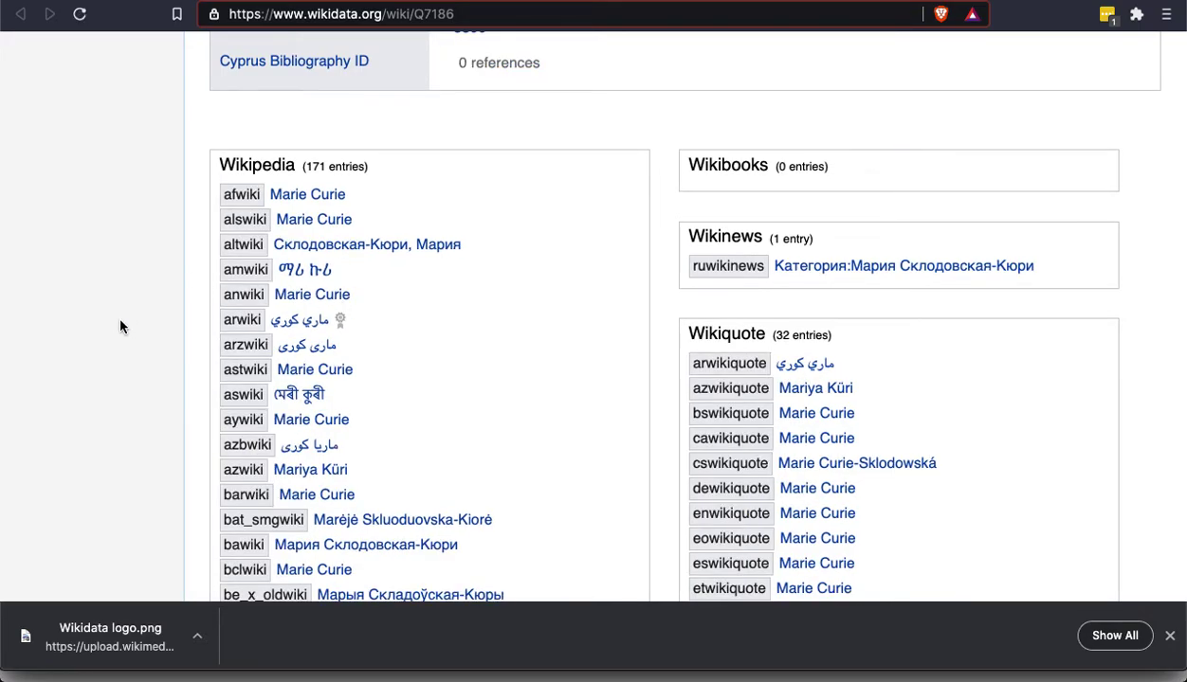
scroll(121, 327, up, 8)
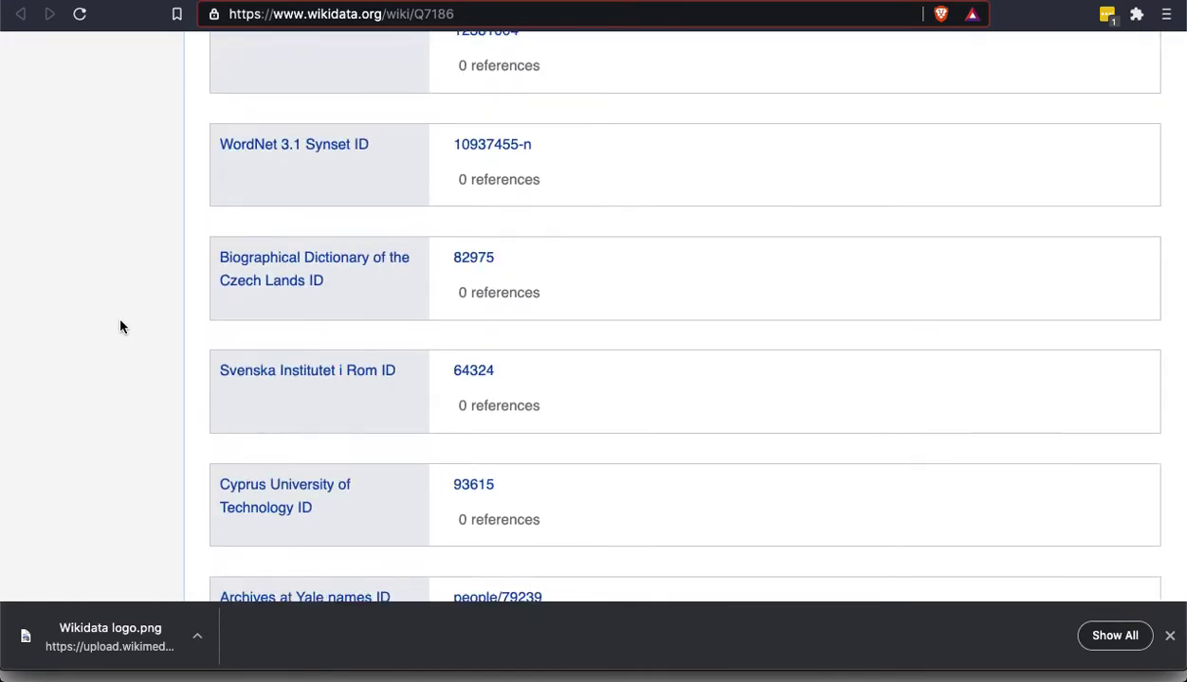
scroll(120, 327, down, 6)
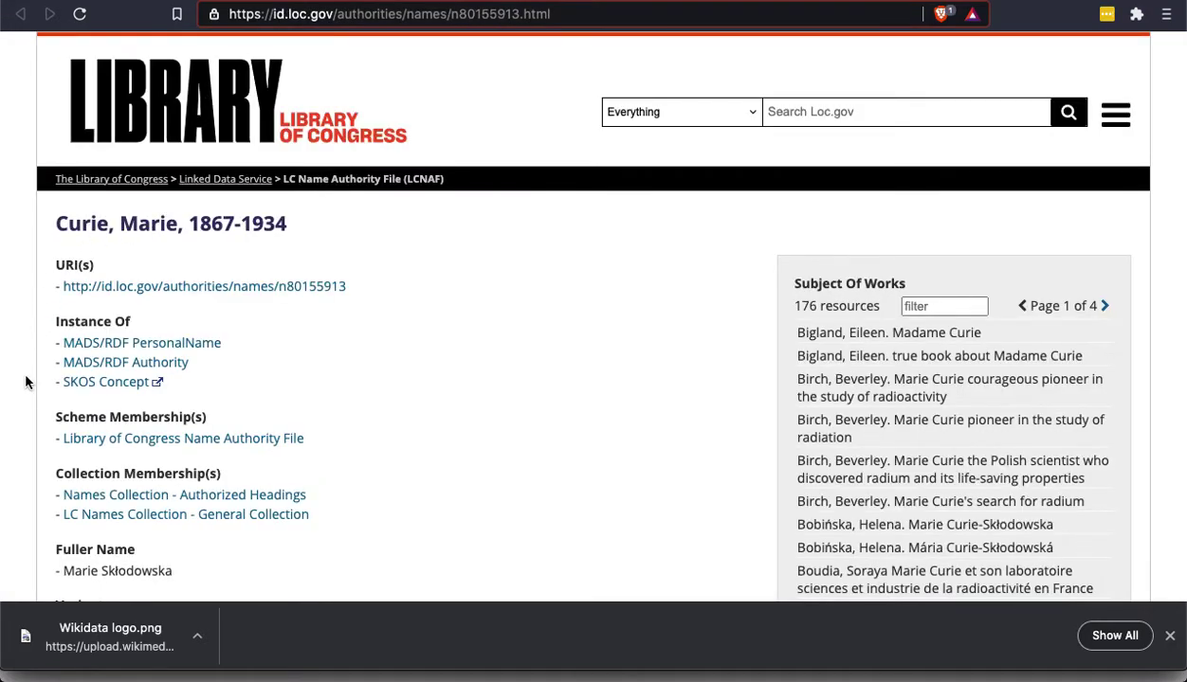
- Scroll to the Sources section and highlight the notes on Marie Curie's birth
scroll(25, 382, down, 2)
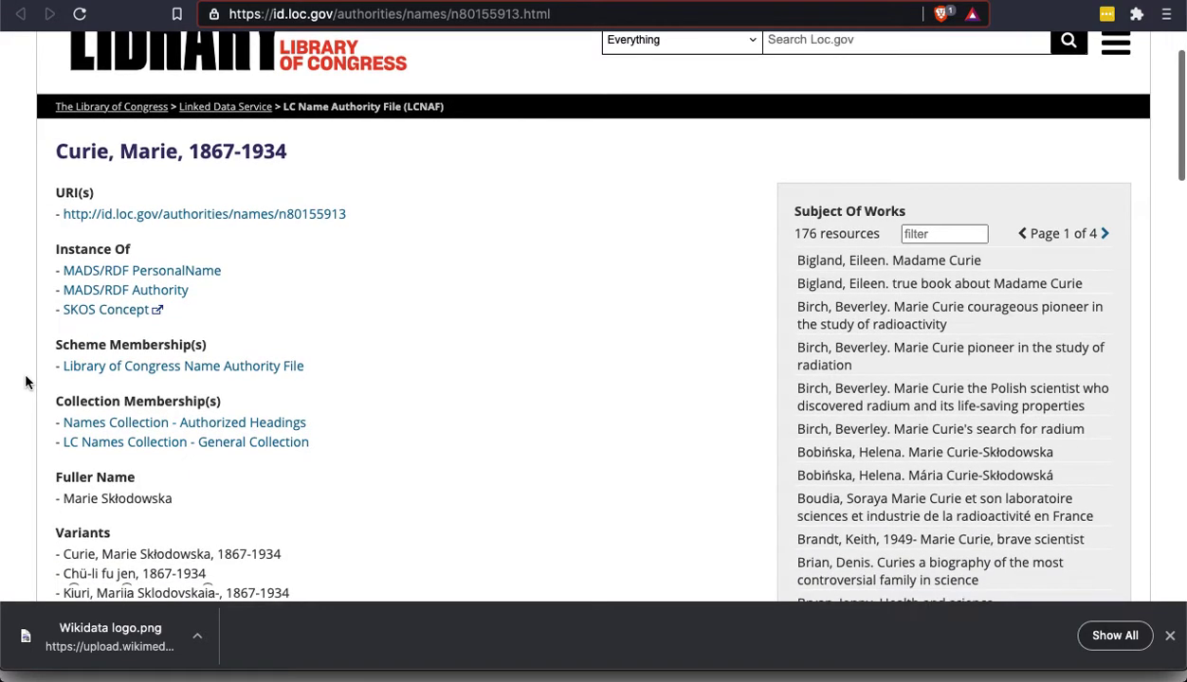
scroll(25, 381, up, 2)
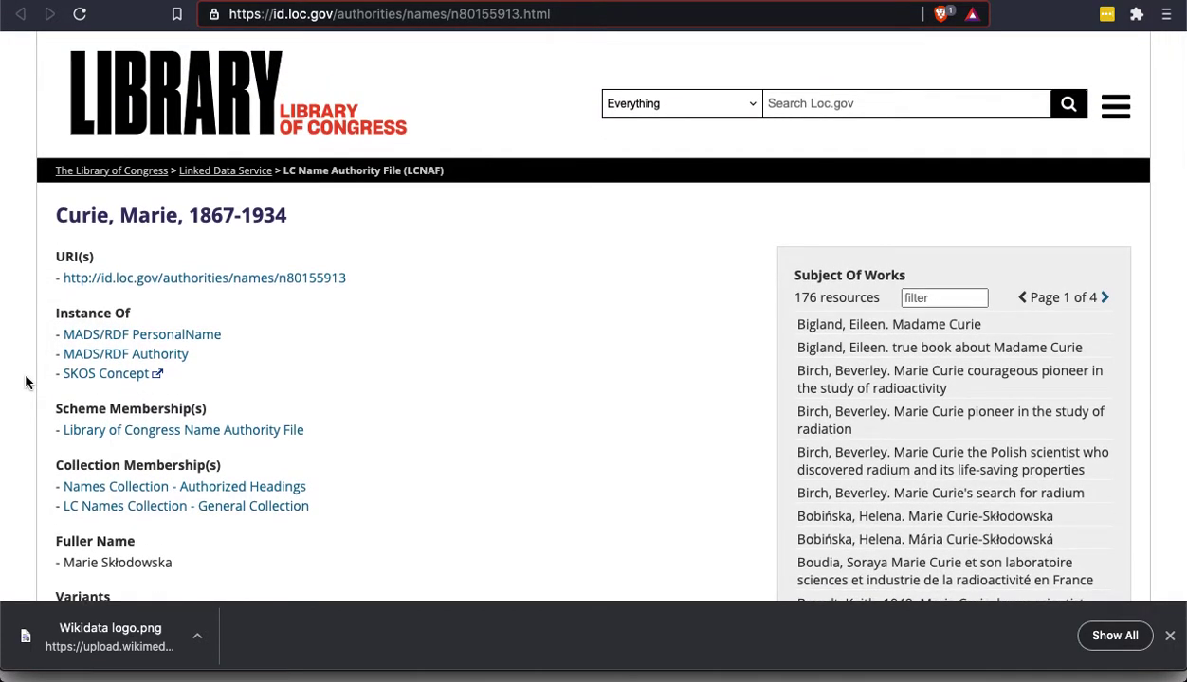
scroll(26, 382, down, 4)
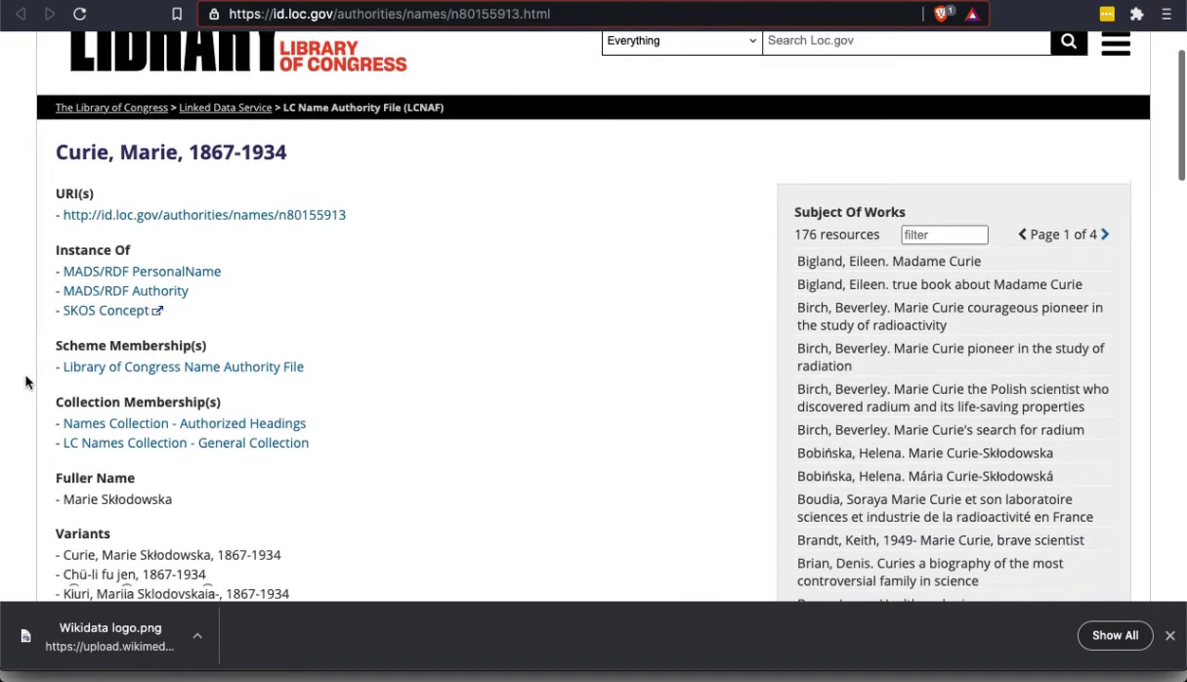
scroll(25, 382, down, 4)
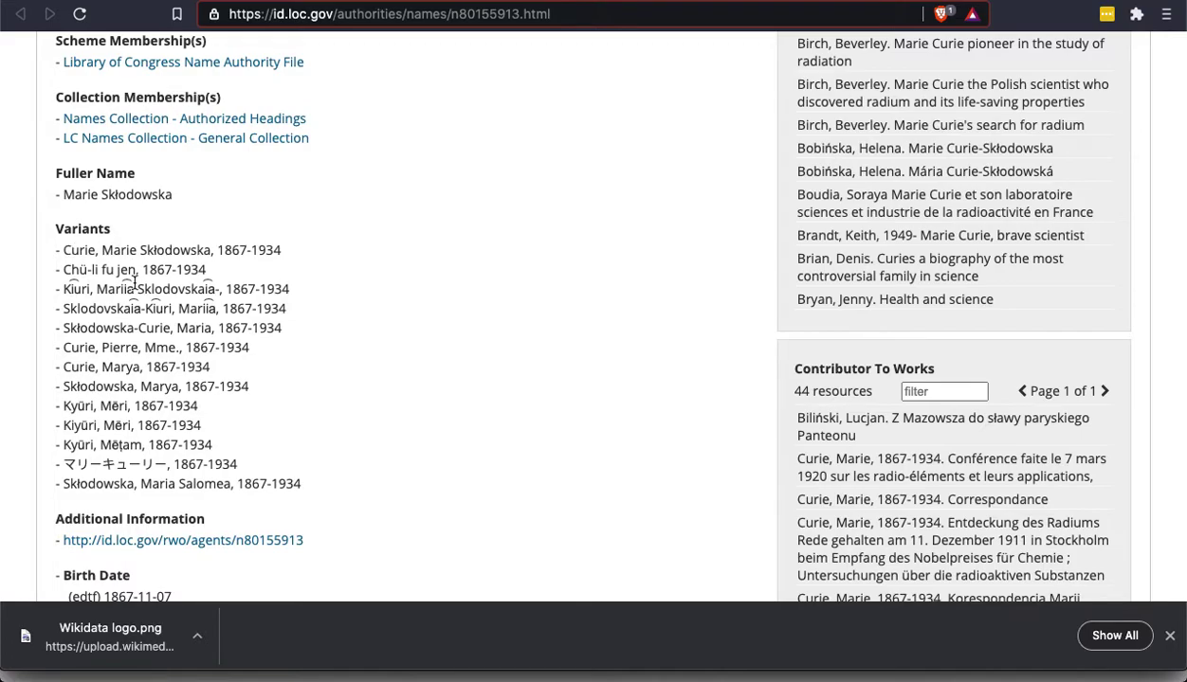
scroll(25, 322, down, 1)
scroll(28, 337, down, 12)
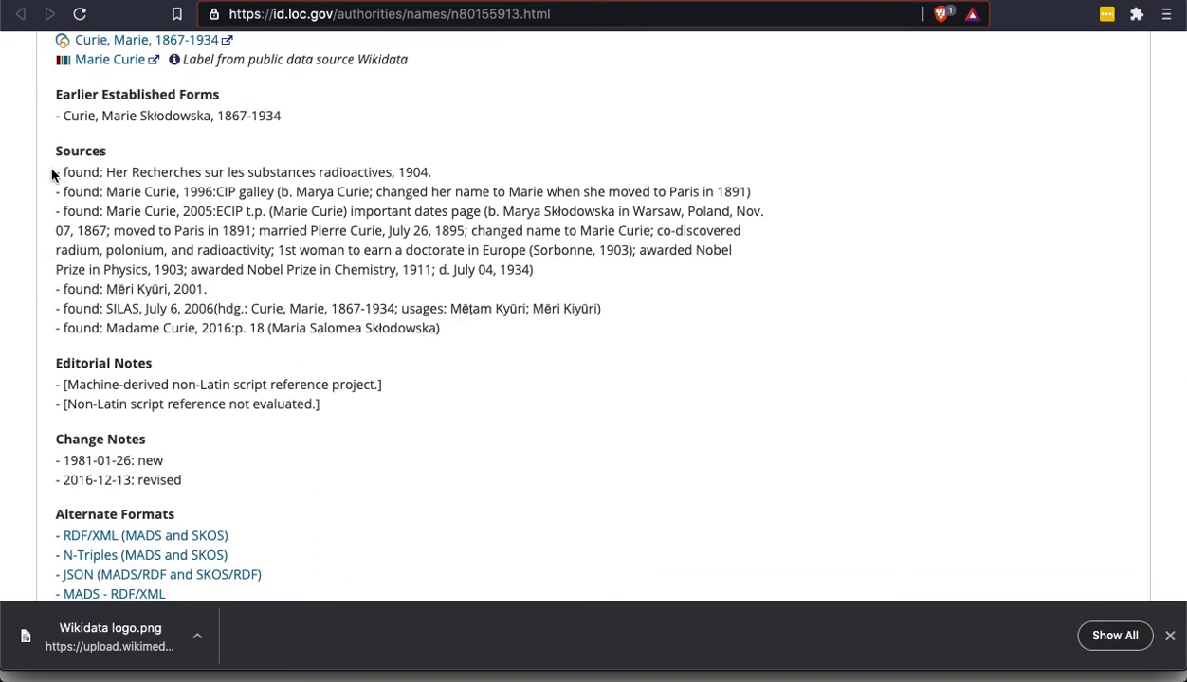
shift+click(422, 251)
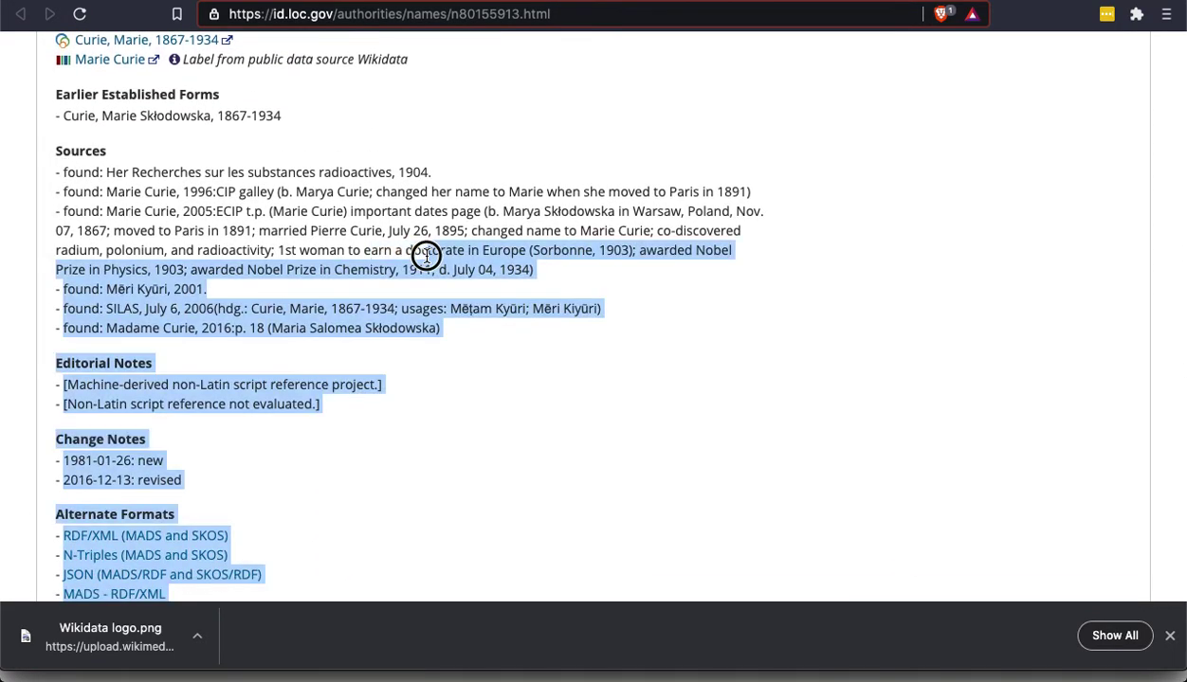
click(451, 319)
drag(463, 323, 76, 172)
click(18, 225)
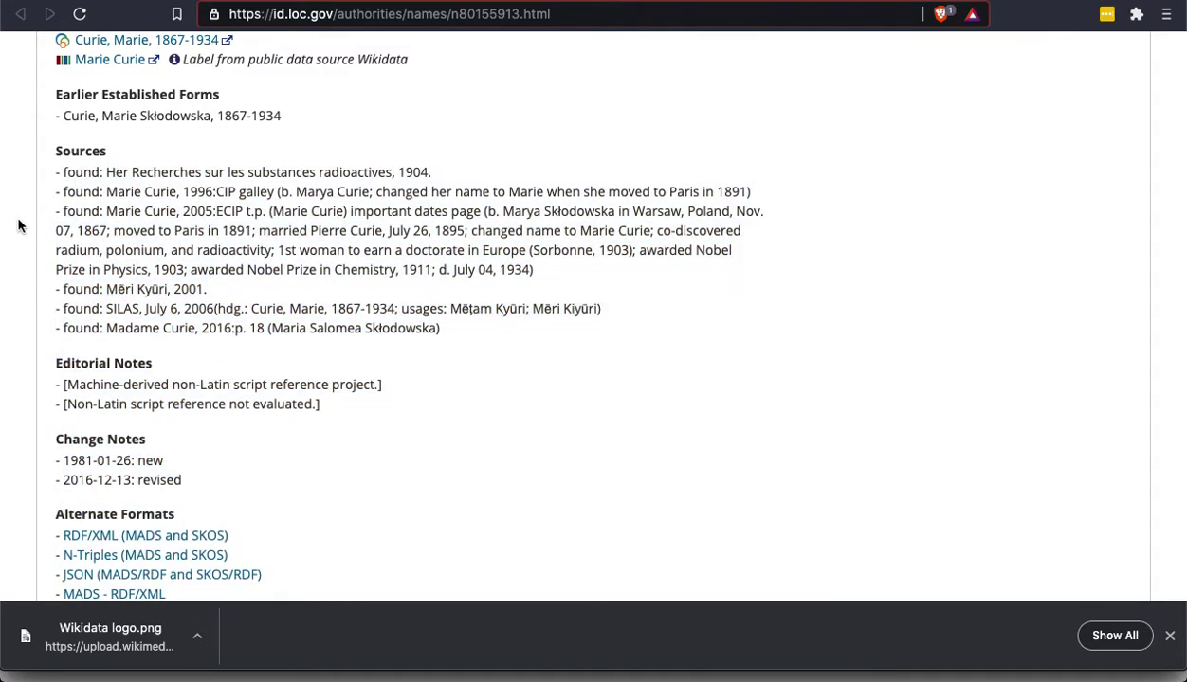
- Scroll back up the record and search the web for 'Marie Curie'
scroll(18, 225, down, 7)
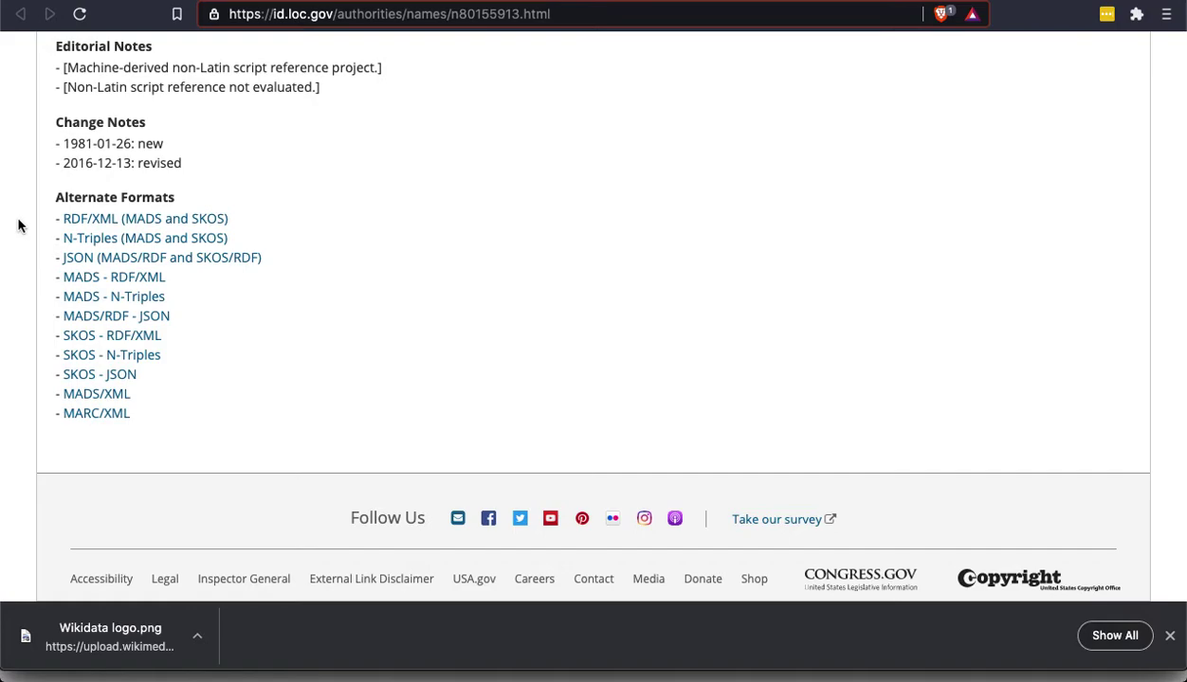
scroll(18, 225, up, 2)
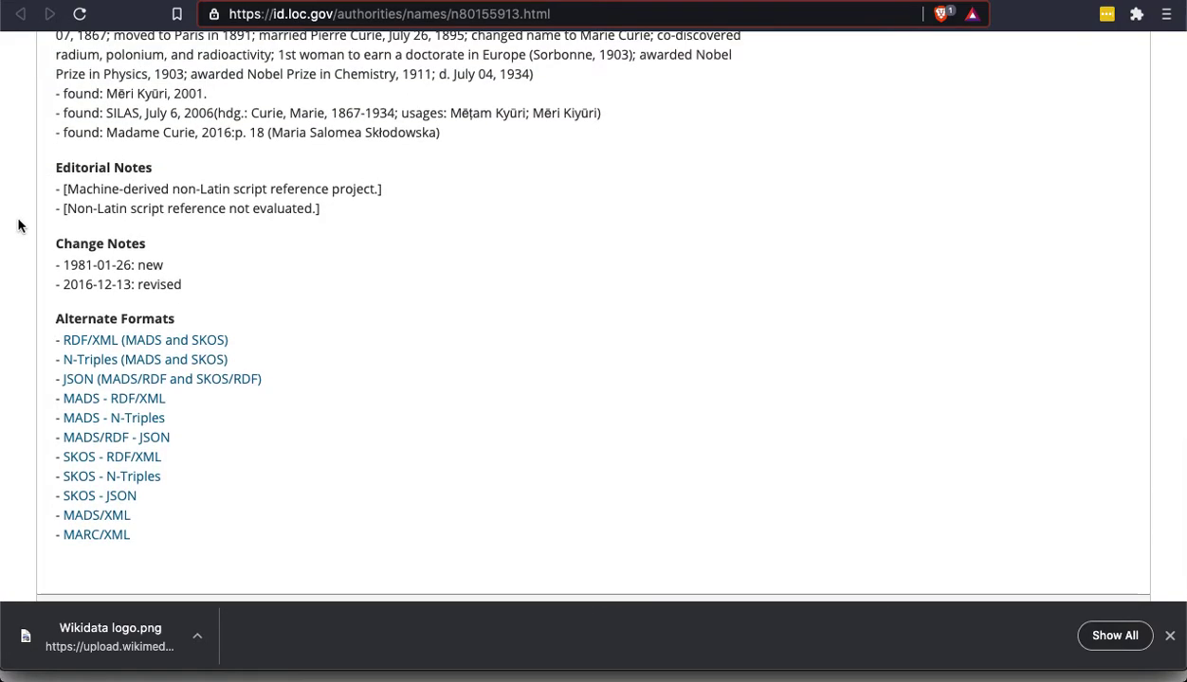
scroll(392, 140, up, 3)
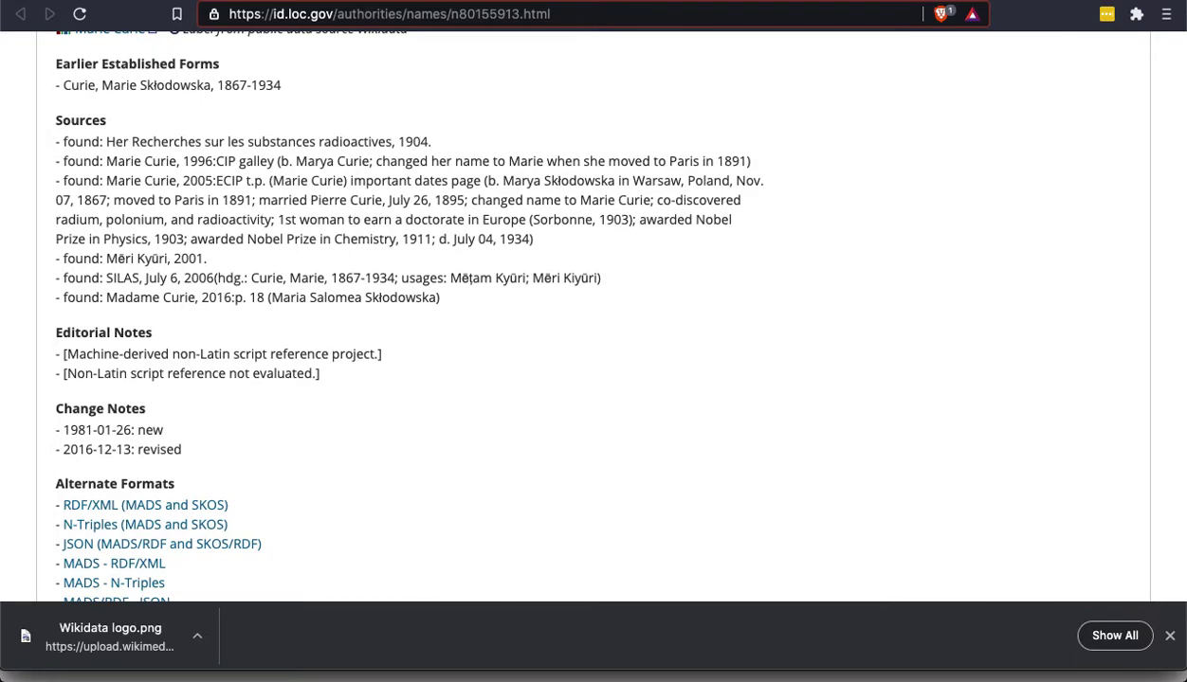
text(Marie Curie)
key(Return)
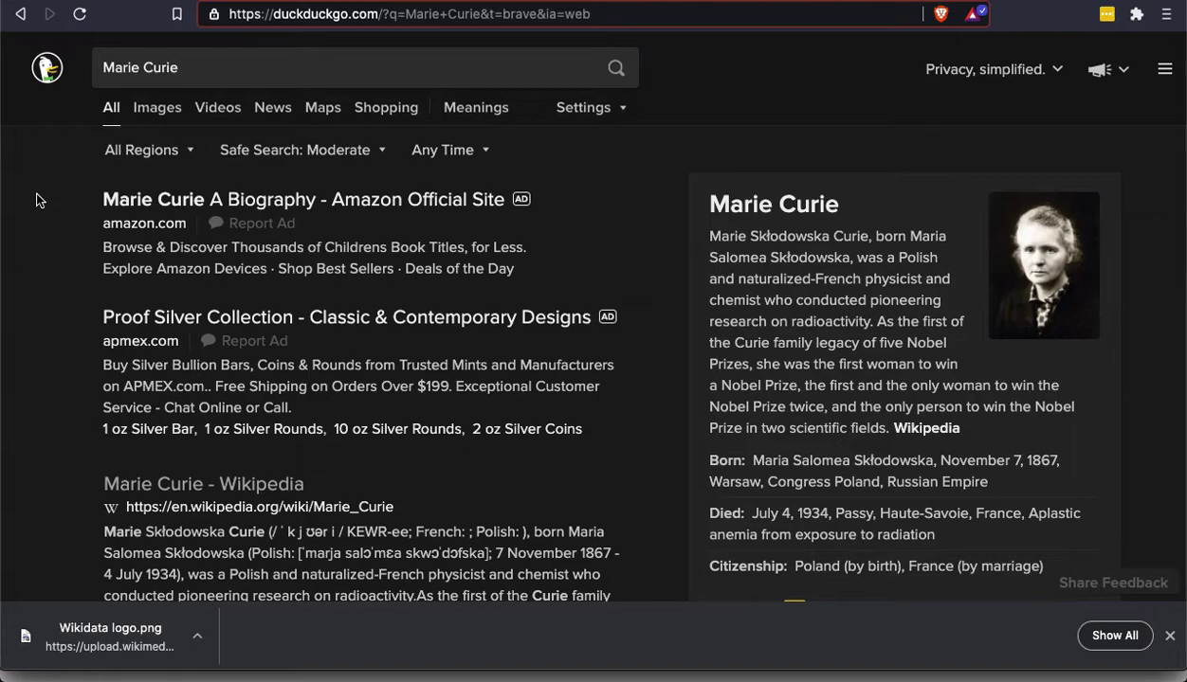
click(191, 68)
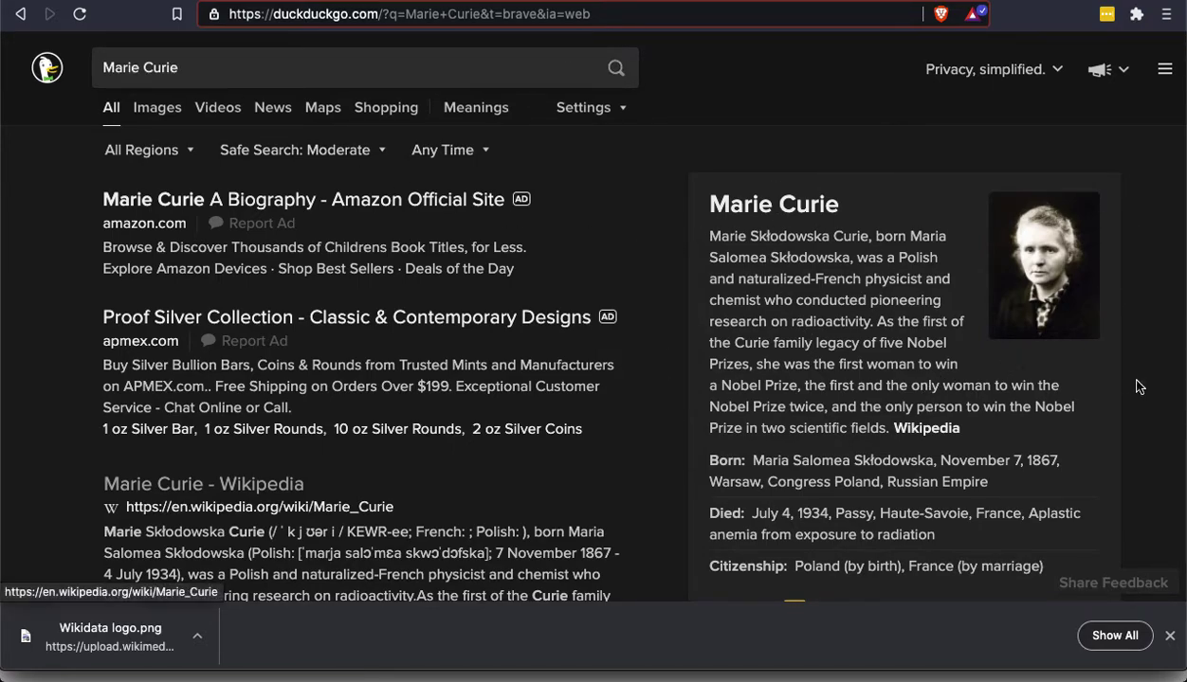
scroll(1145, 386, down, 2)
scroll(1147, 385, down, 1)
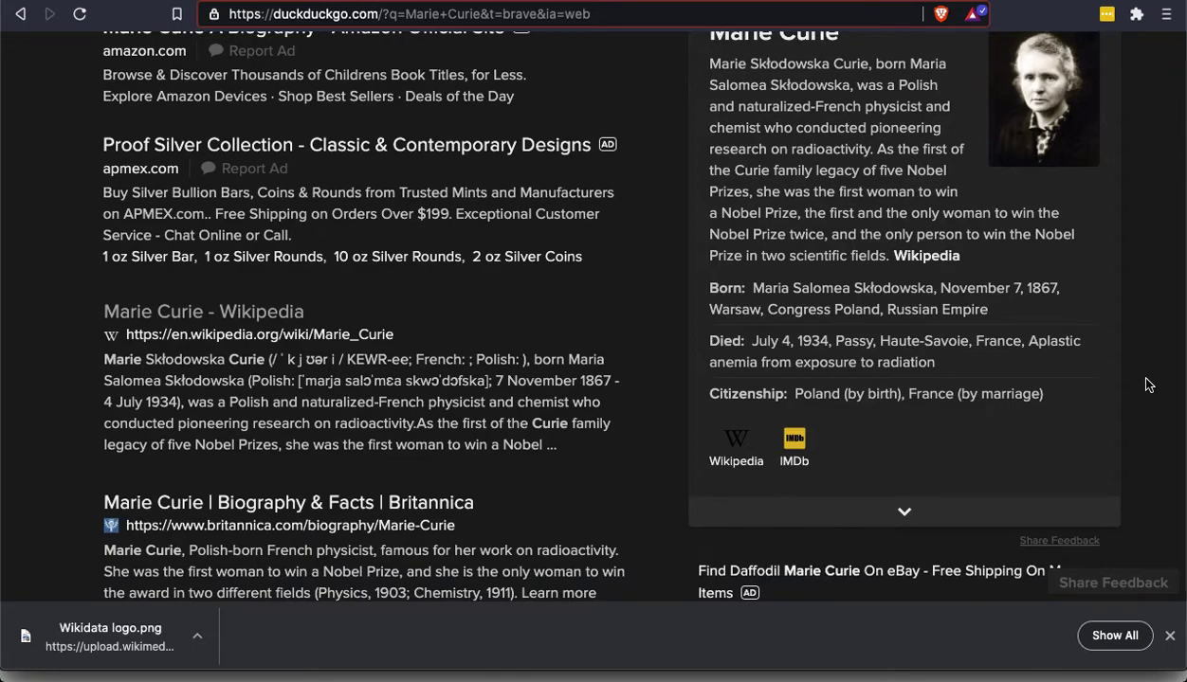
scroll(1147, 385, up, 1)
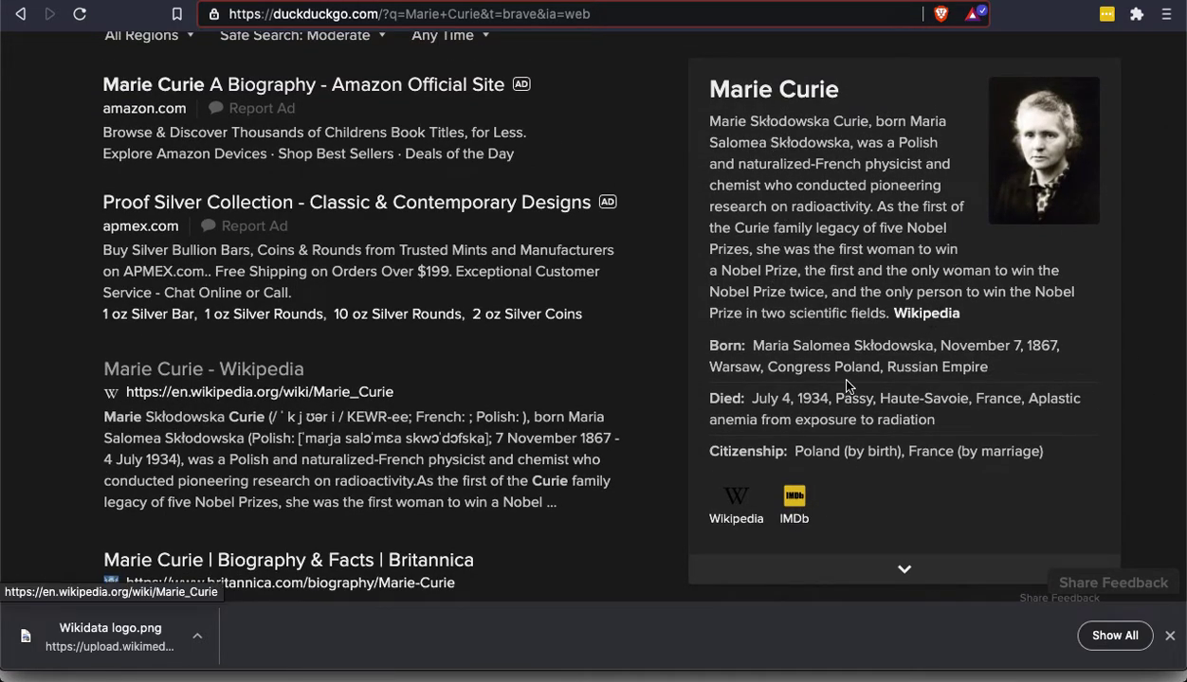
click(722, 347)
double_click(722, 347)
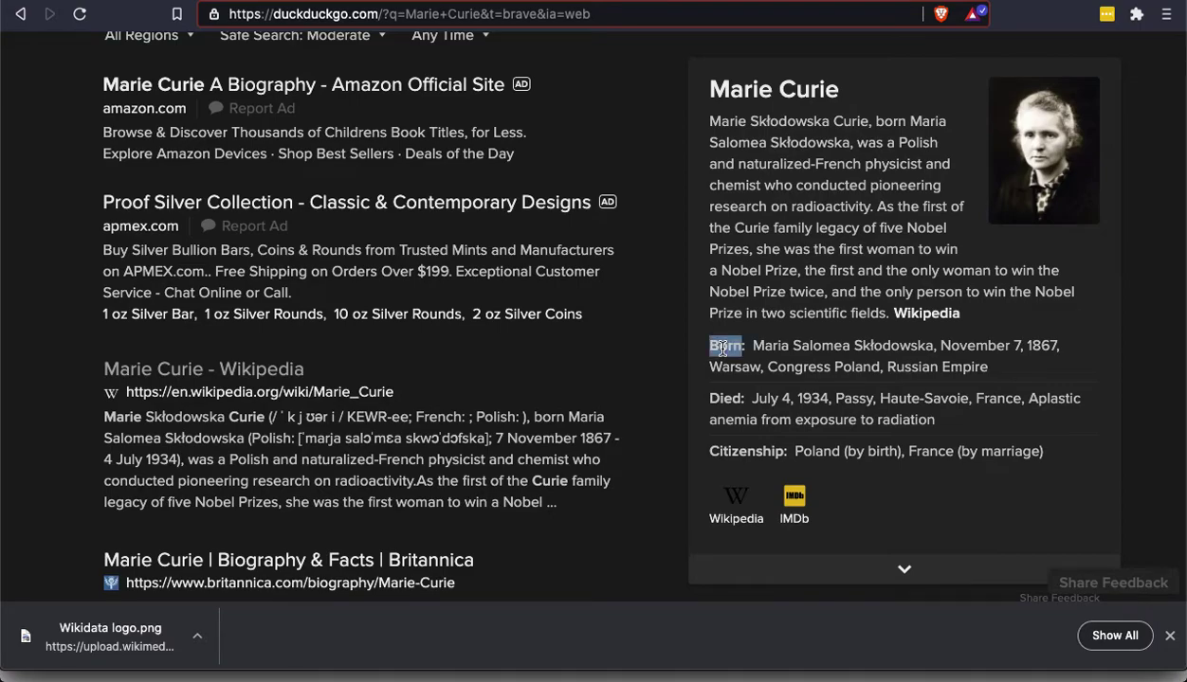
double_click(725, 399)
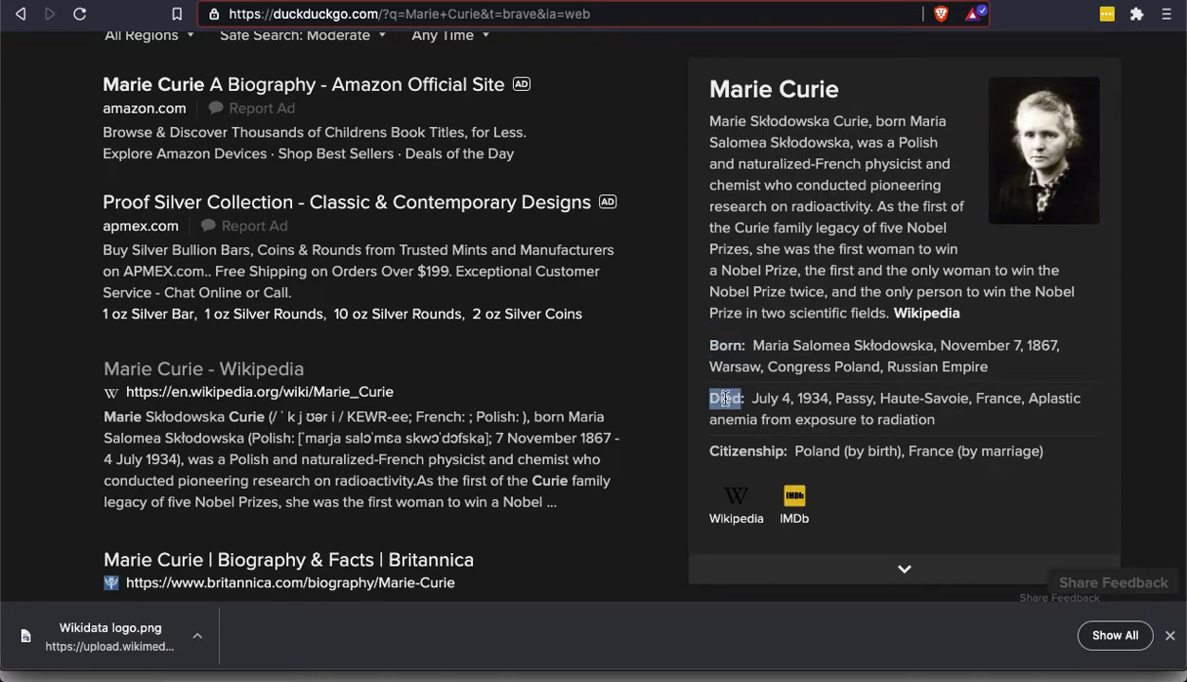
click(753, 453)
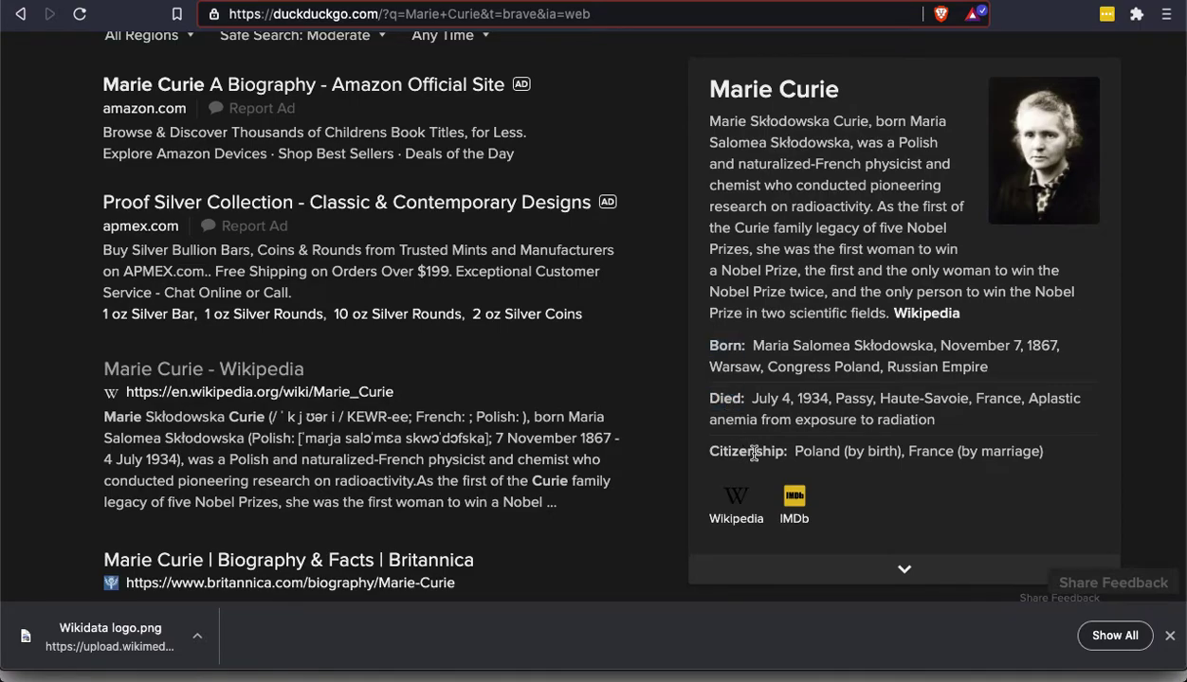
click(883, 561)
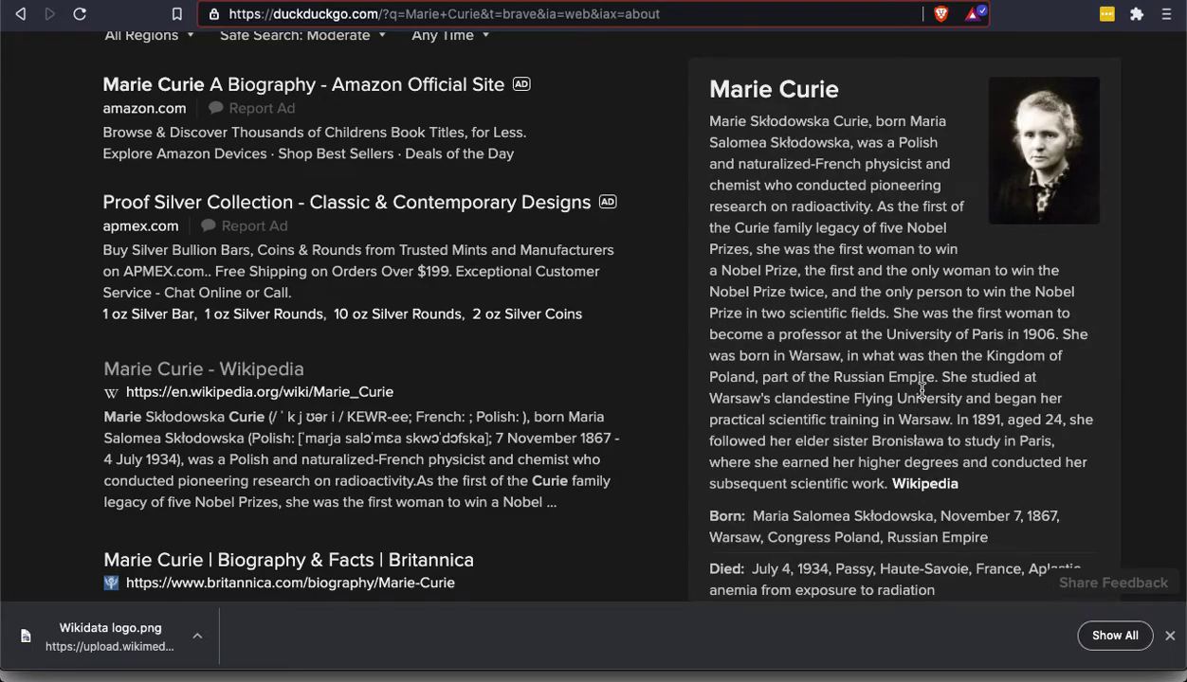
- Look through Marie Curie's knowledge panel facts, then bring up her Scholia author page
scroll(922, 388, down, 10)
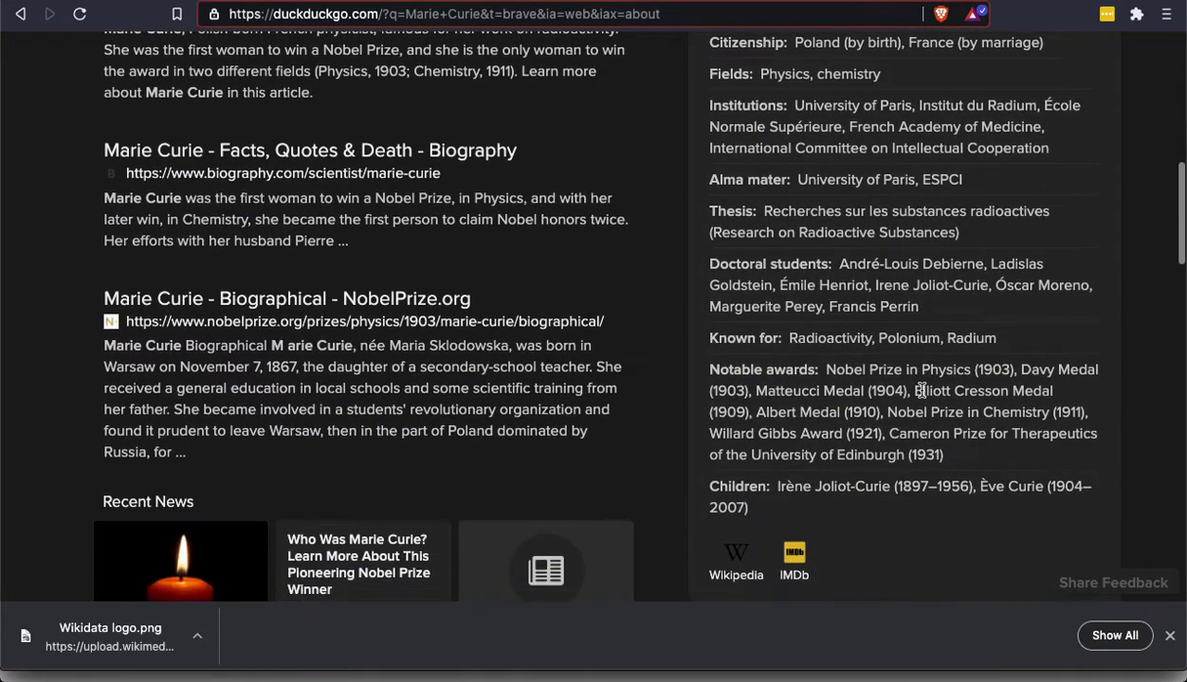
scroll(922, 391, down, 2)
scroll(921, 393, up, 12)
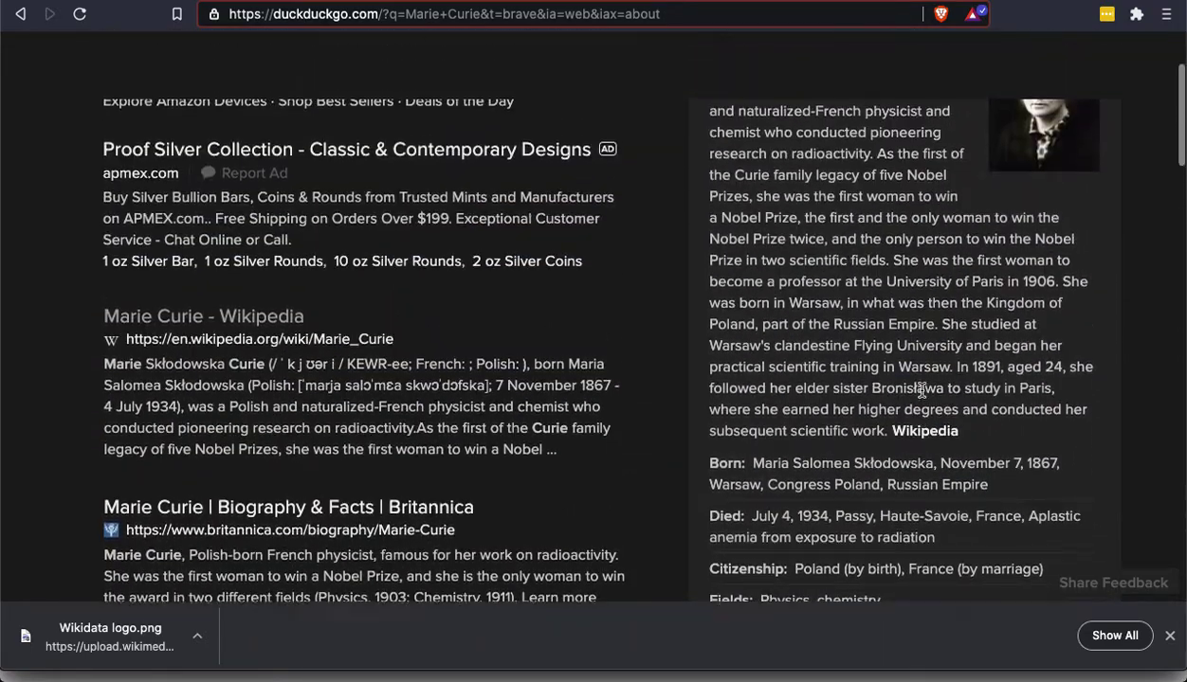
scroll(921, 388, up, 3)
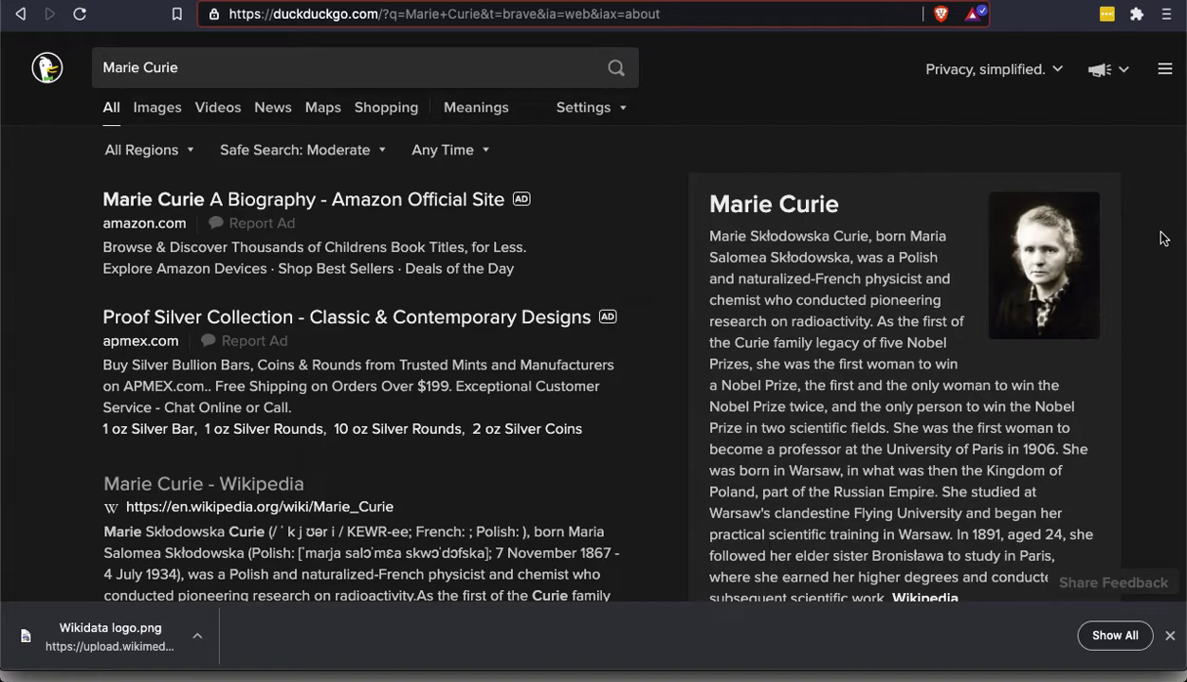
scroll(1163, 239, down, 3)
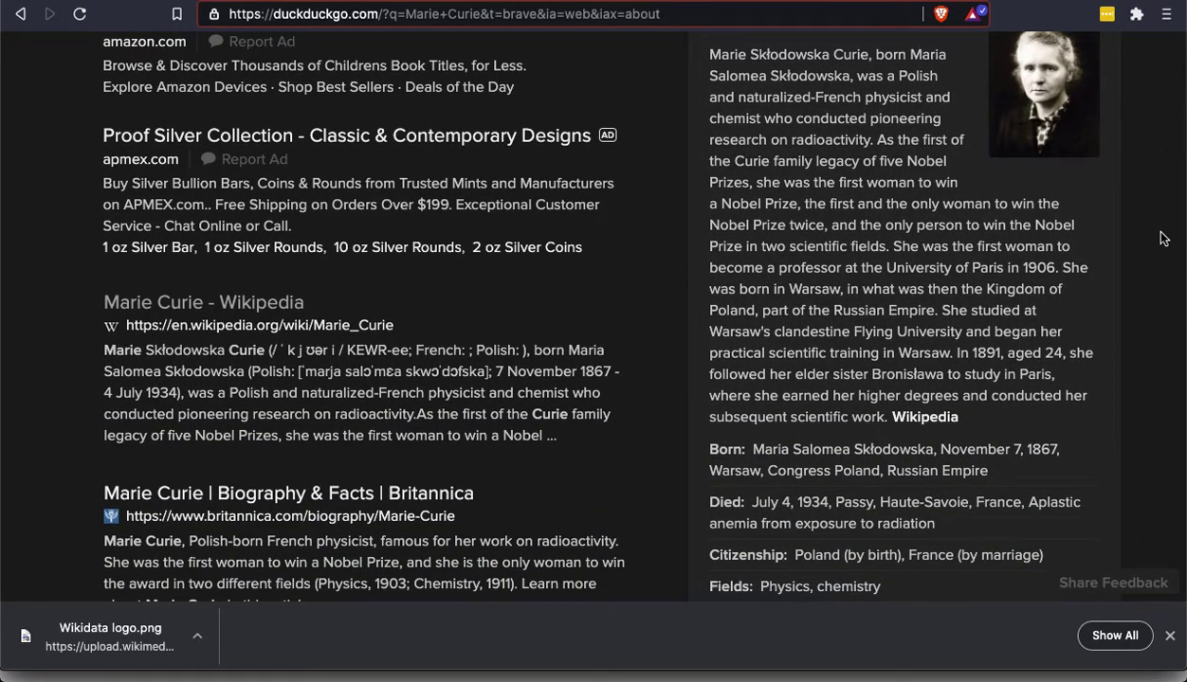
scroll(1163, 239, down, 5)
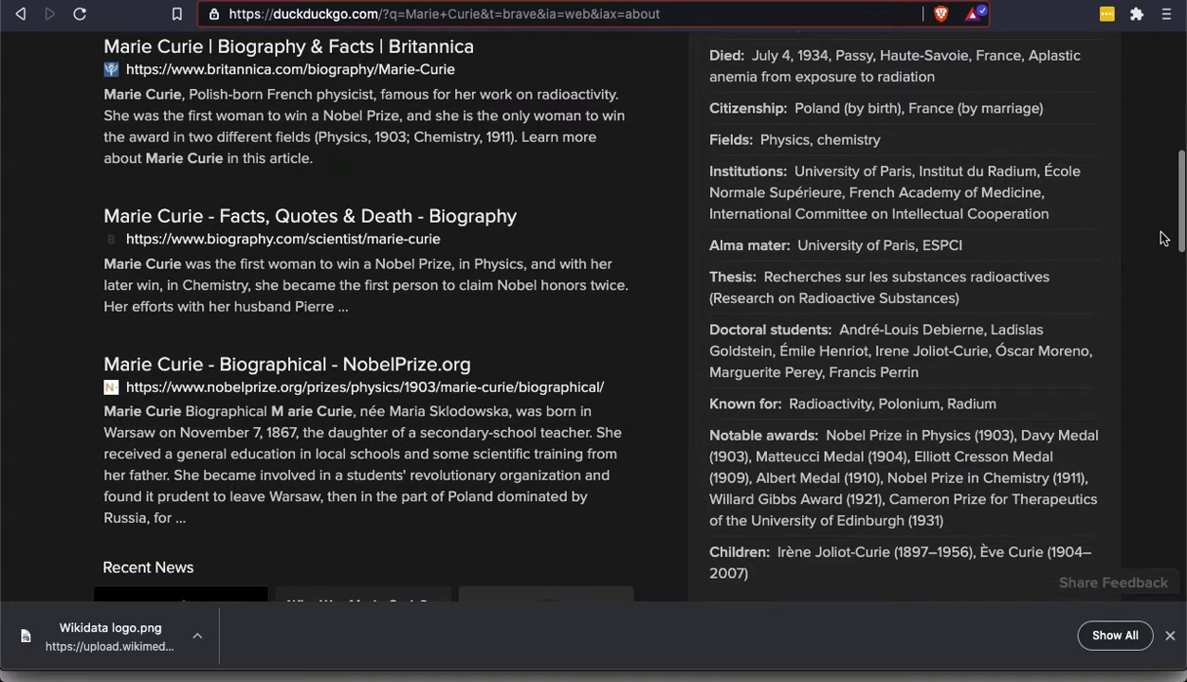
scroll(1164, 239, down, 2)
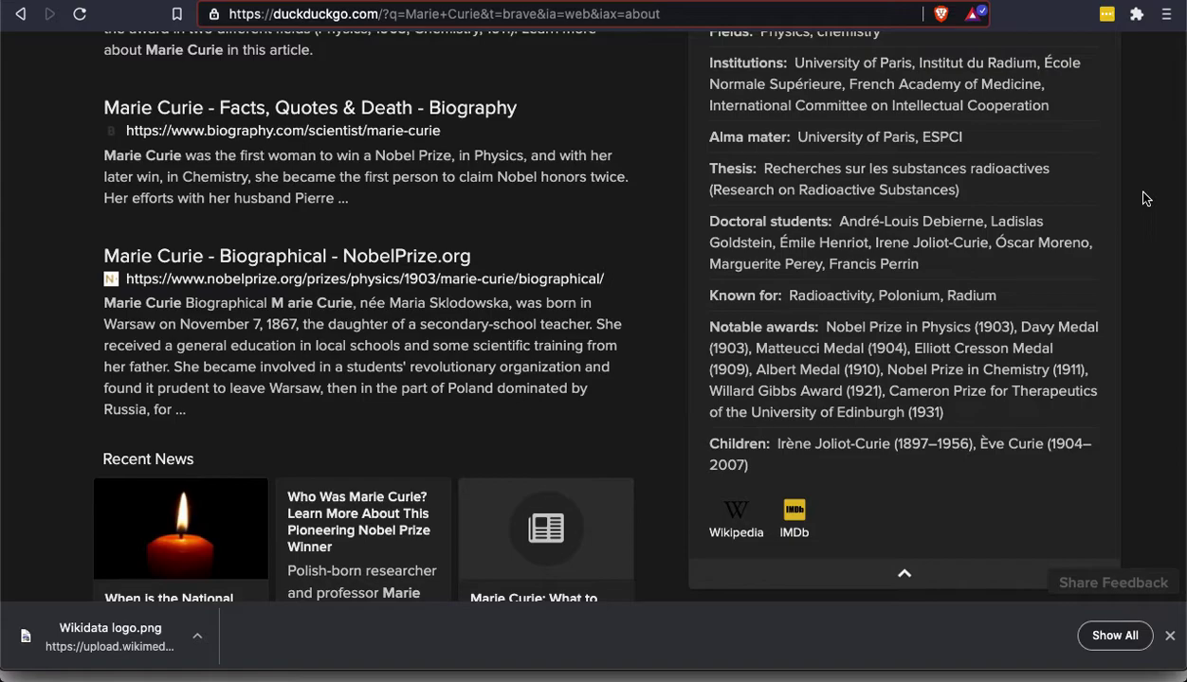
scroll(1144, 198, up, 10)
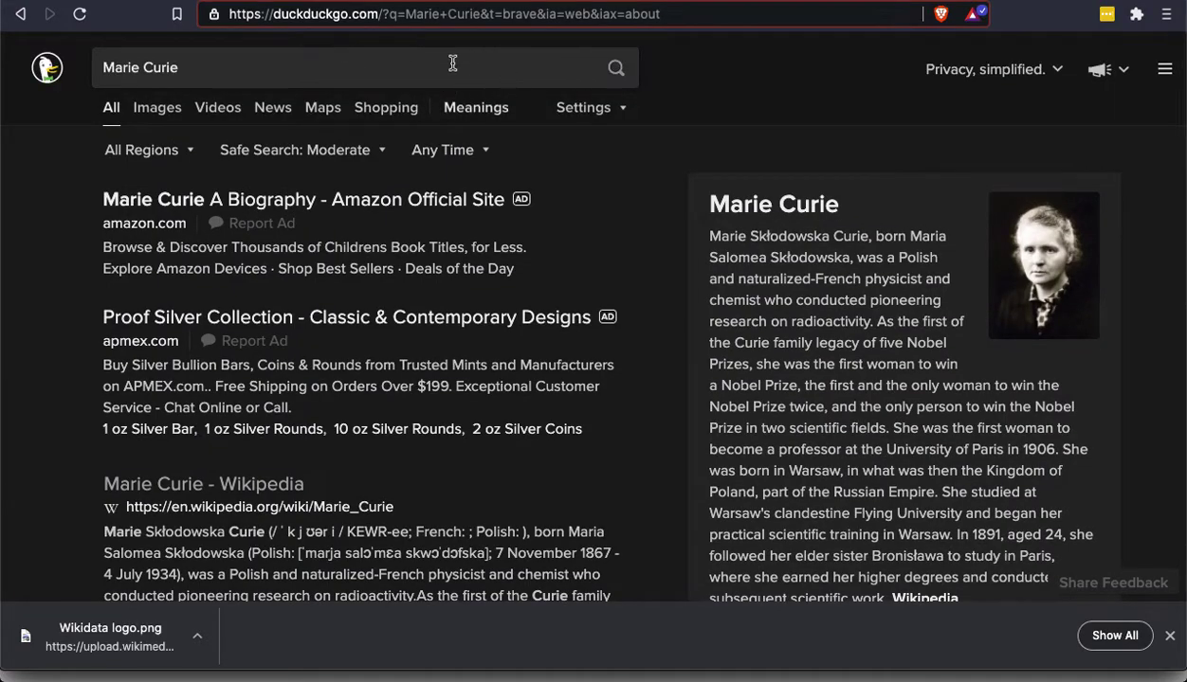
mouse_move(521, 199)
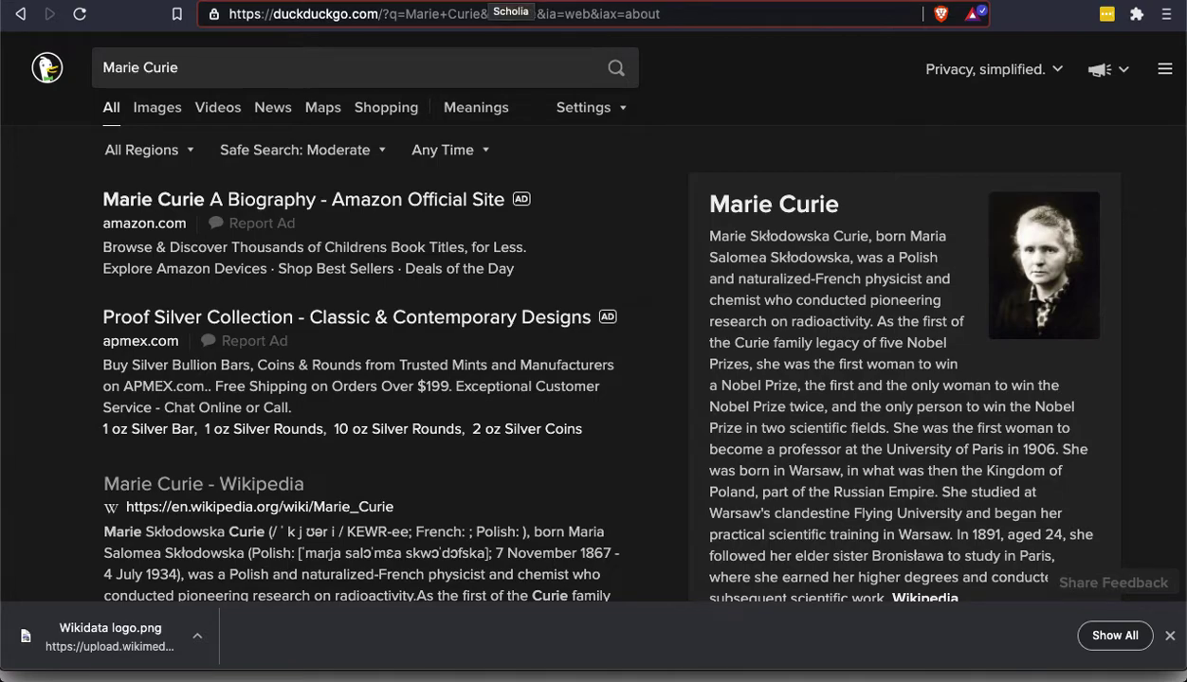
click(510, 3)
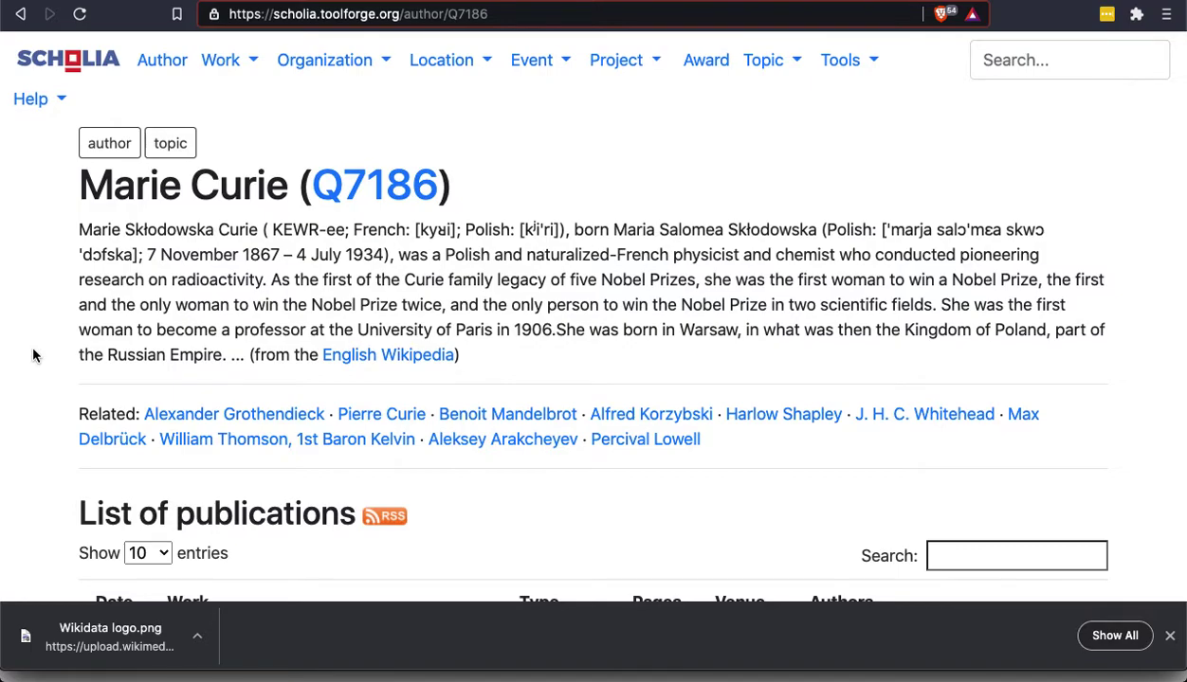
- Select 'five' in the biography and move down to the List of publications table
scroll(33, 356, down, 2)
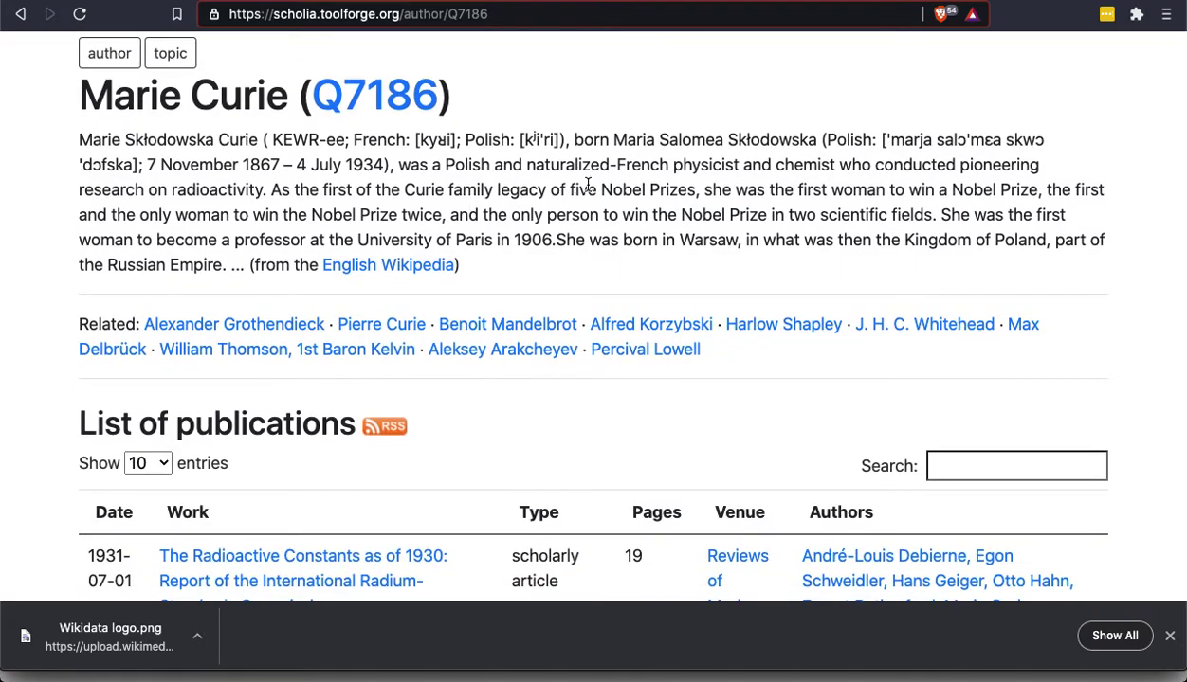
double_click(587, 185)
scroll(33, 303, down, 5)
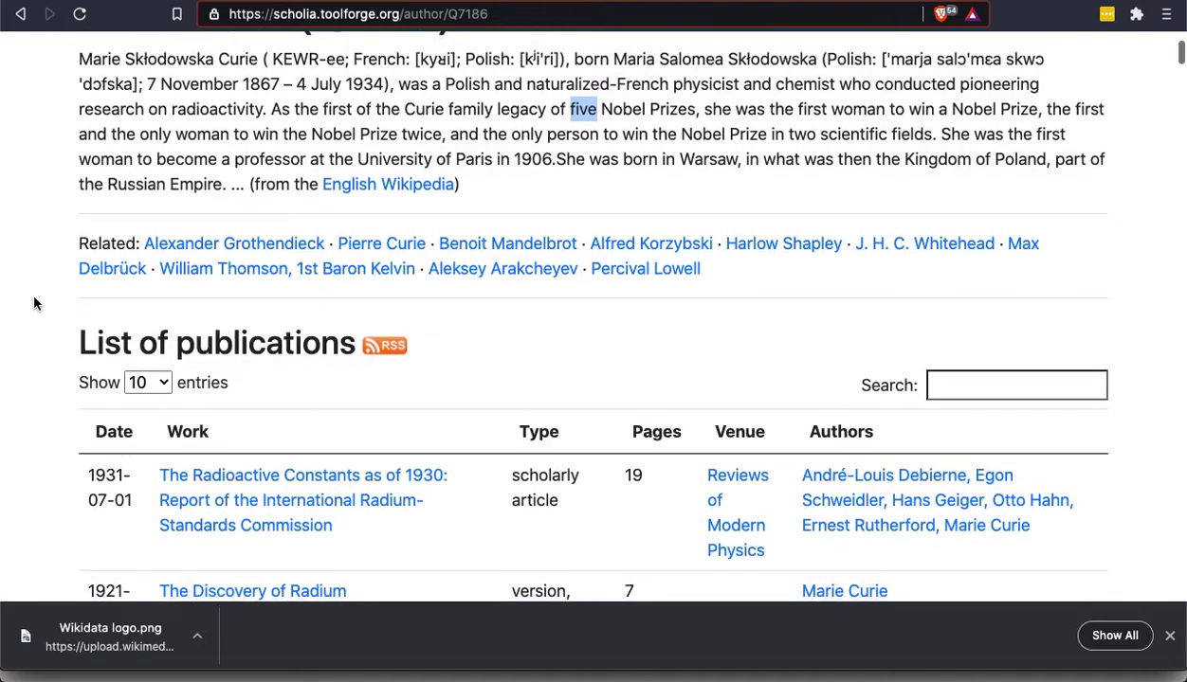
scroll(34, 303, down, 2)
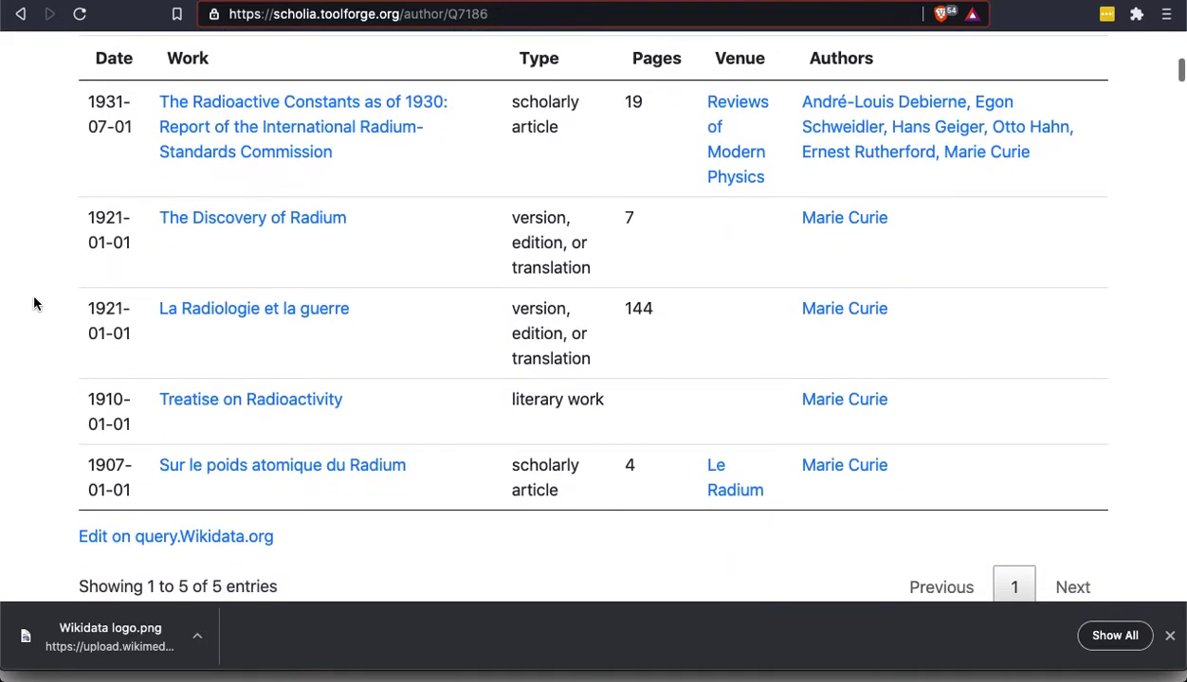
scroll(63, 207, up, 3)
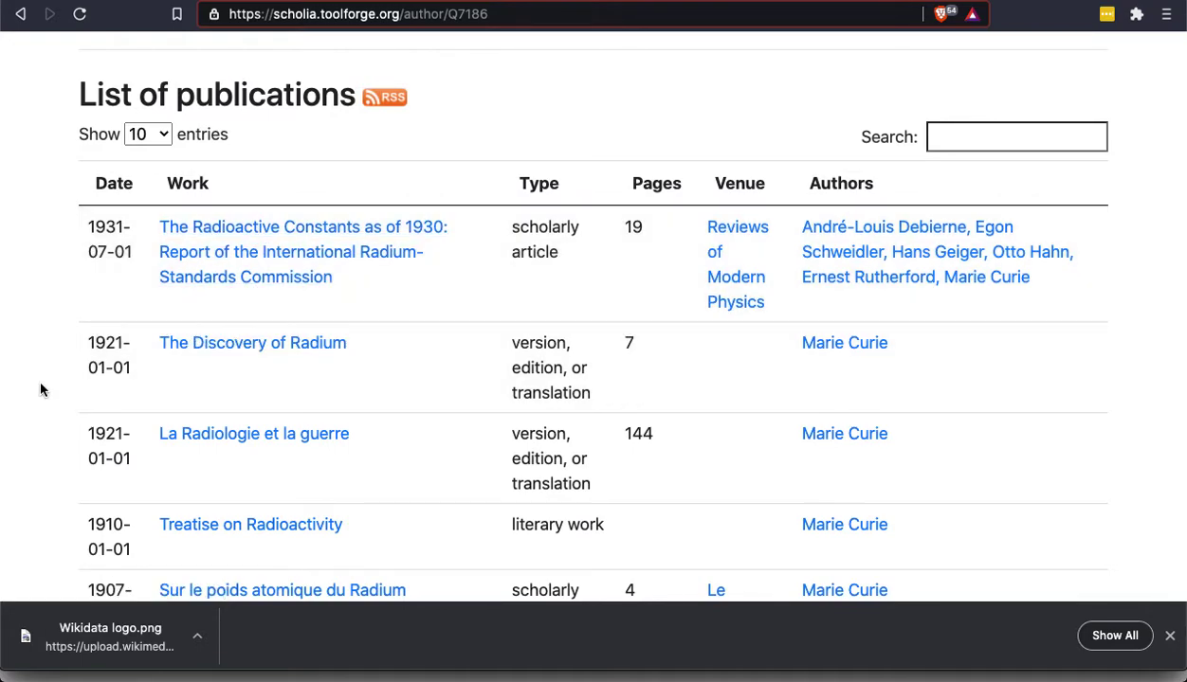
scroll(40, 389, down, 1)
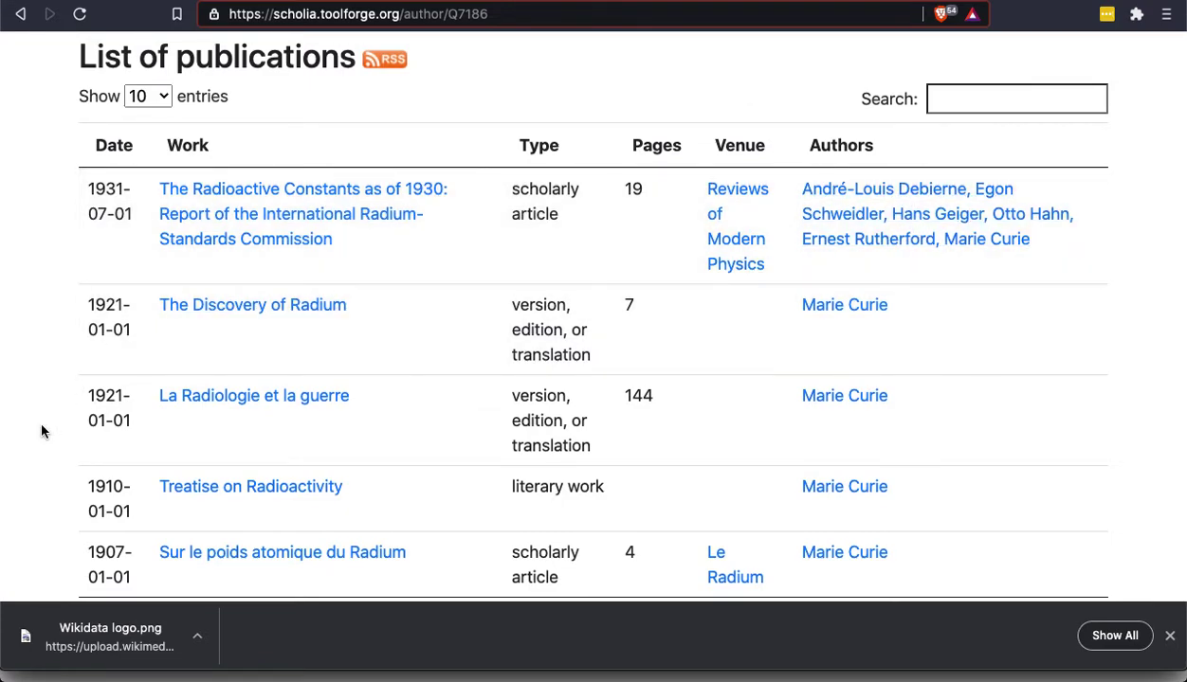
scroll(39, 429, down, 7)
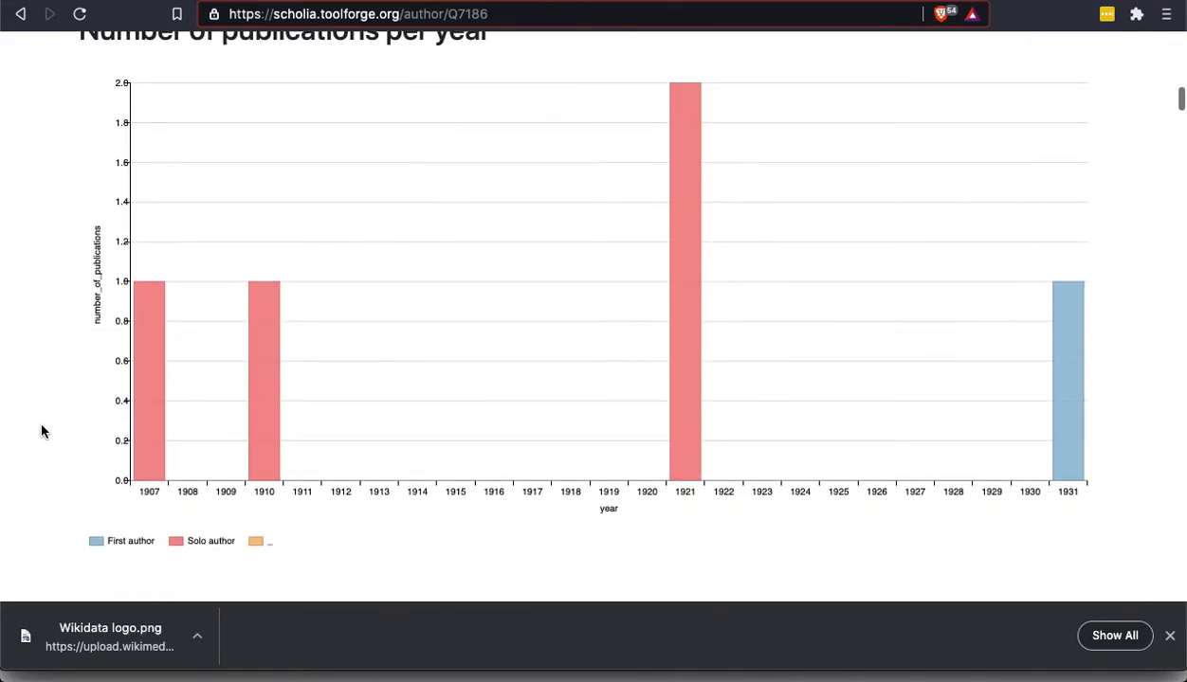
scroll(41, 431, up, 1)
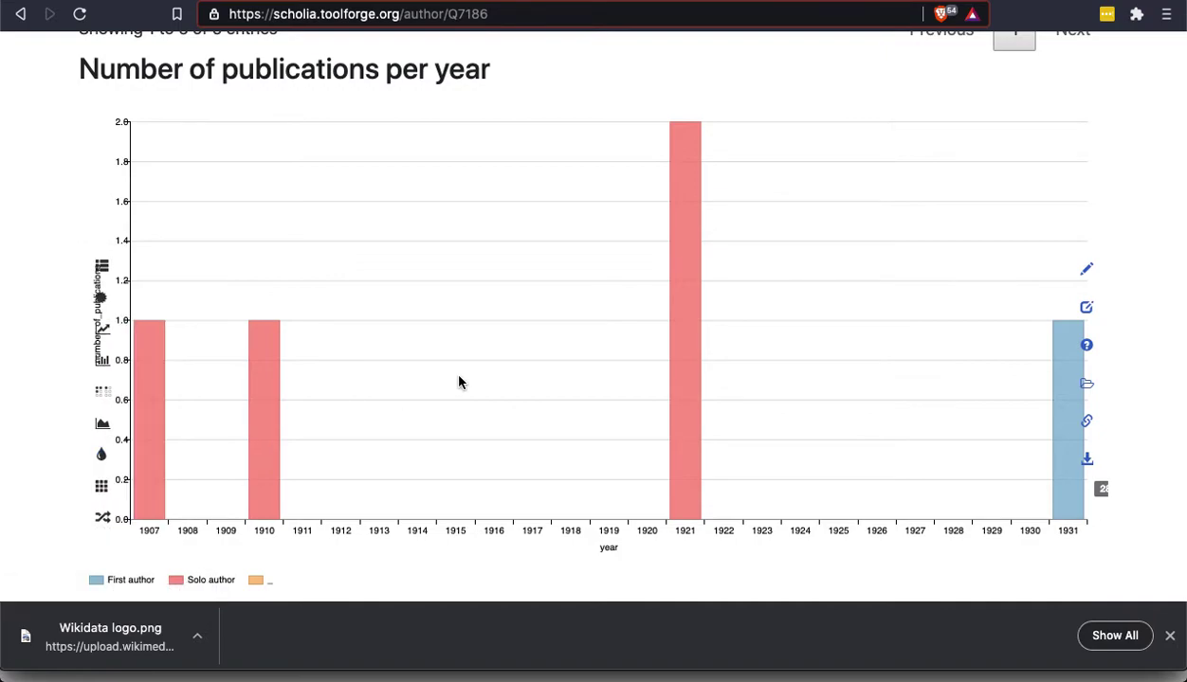
mouse_move(148, 384)
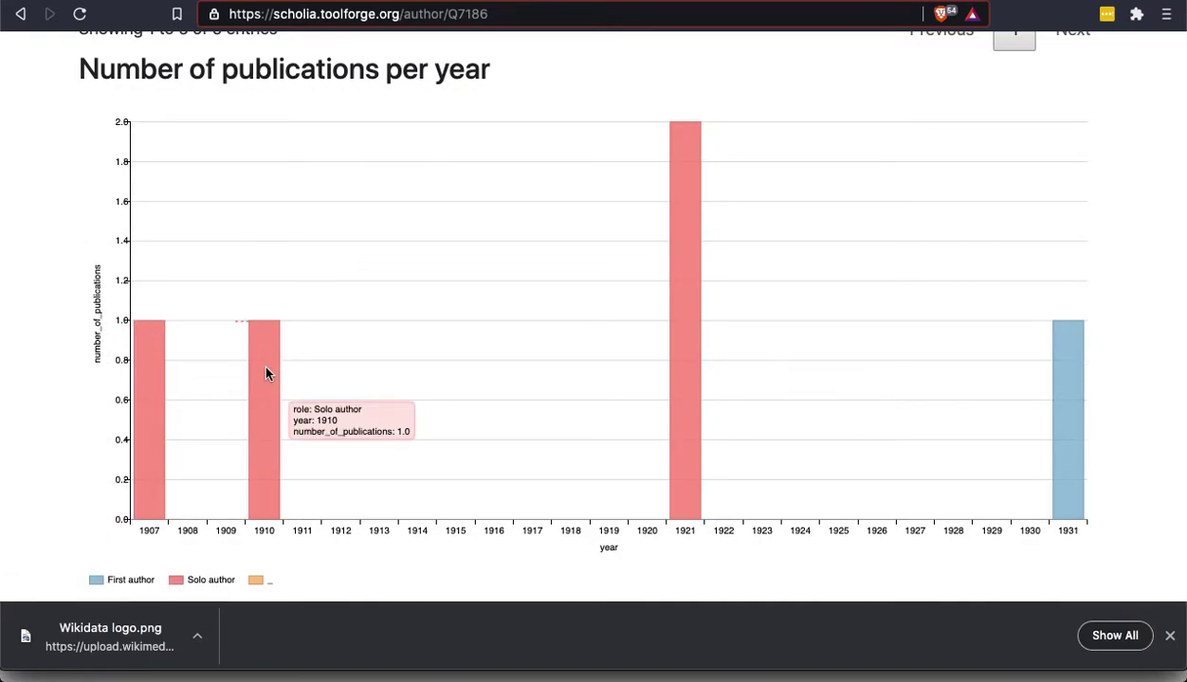
mouse_move(691, 154)
scroll(691, 156, up, 1)
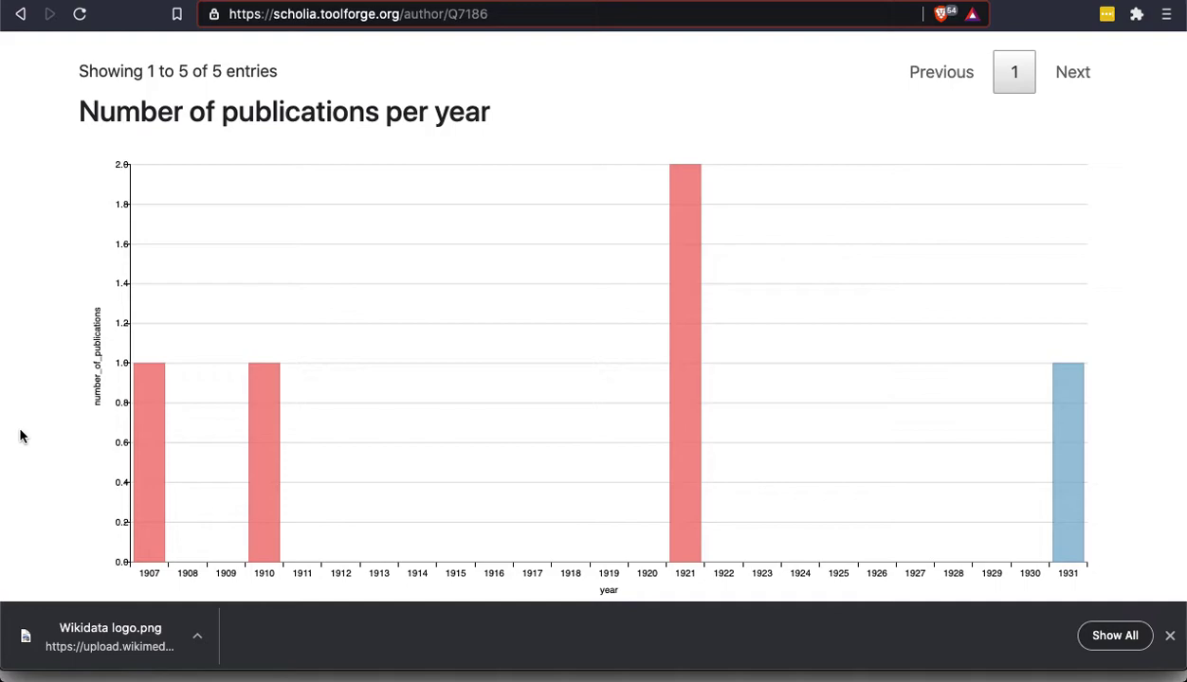
scroll(23, 436, down, 5)
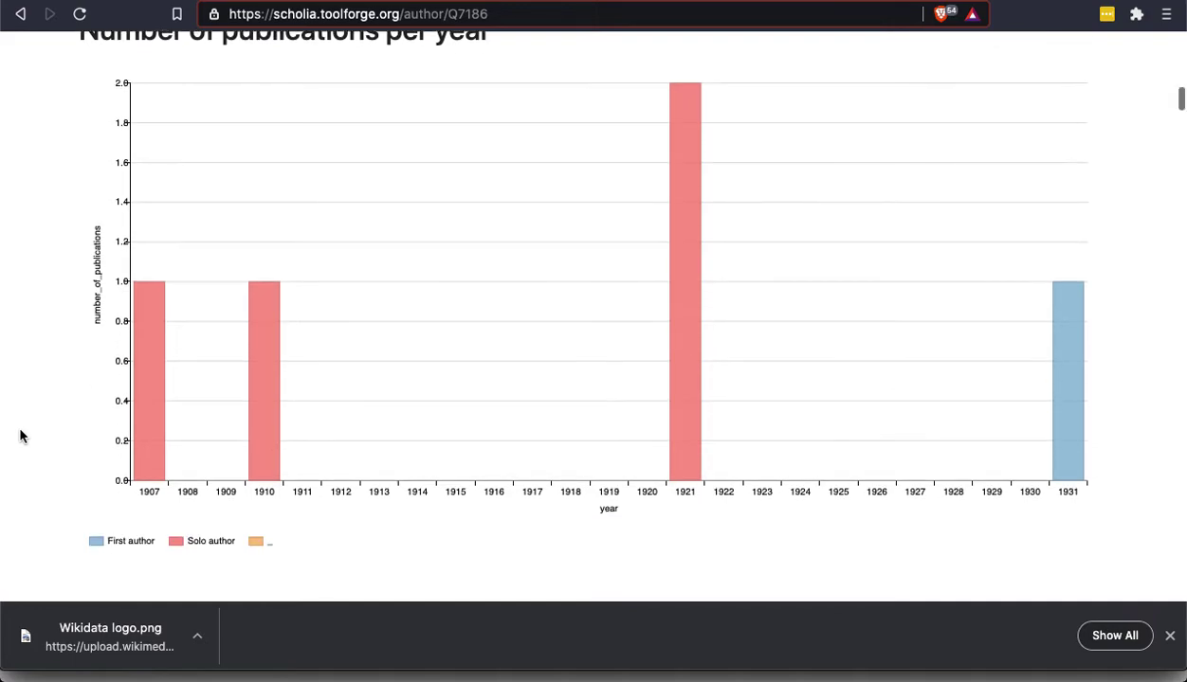
scroll(21, 437, down, 3)
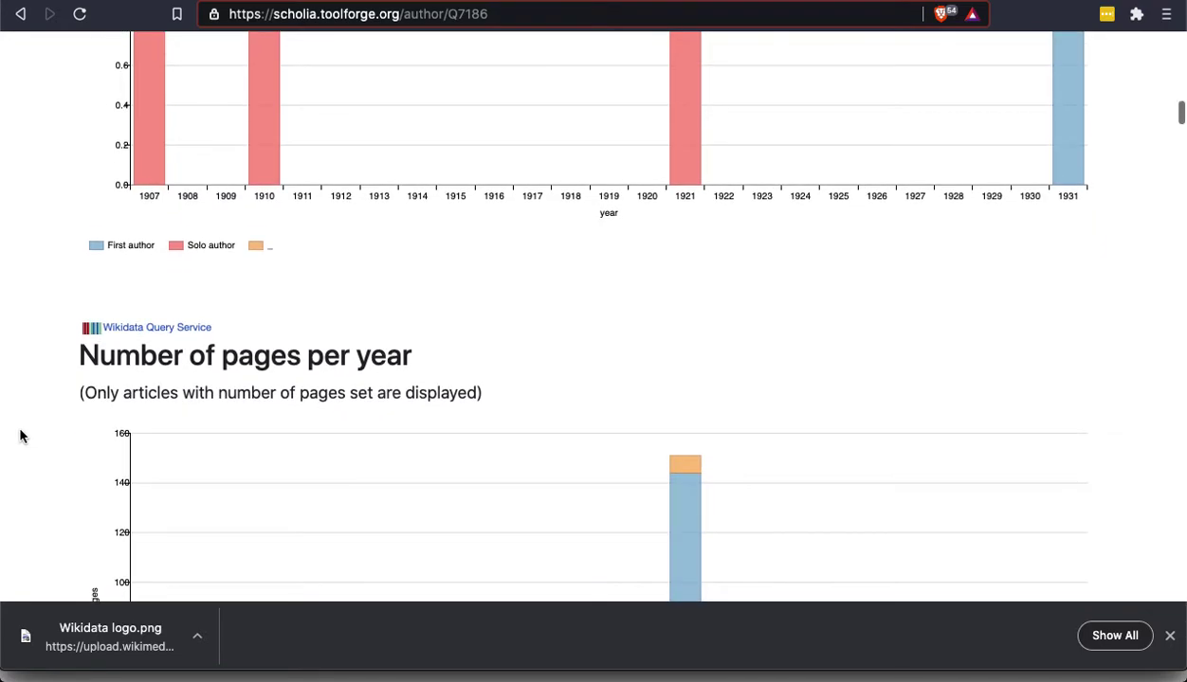
scroll(21, 437, up, 2)
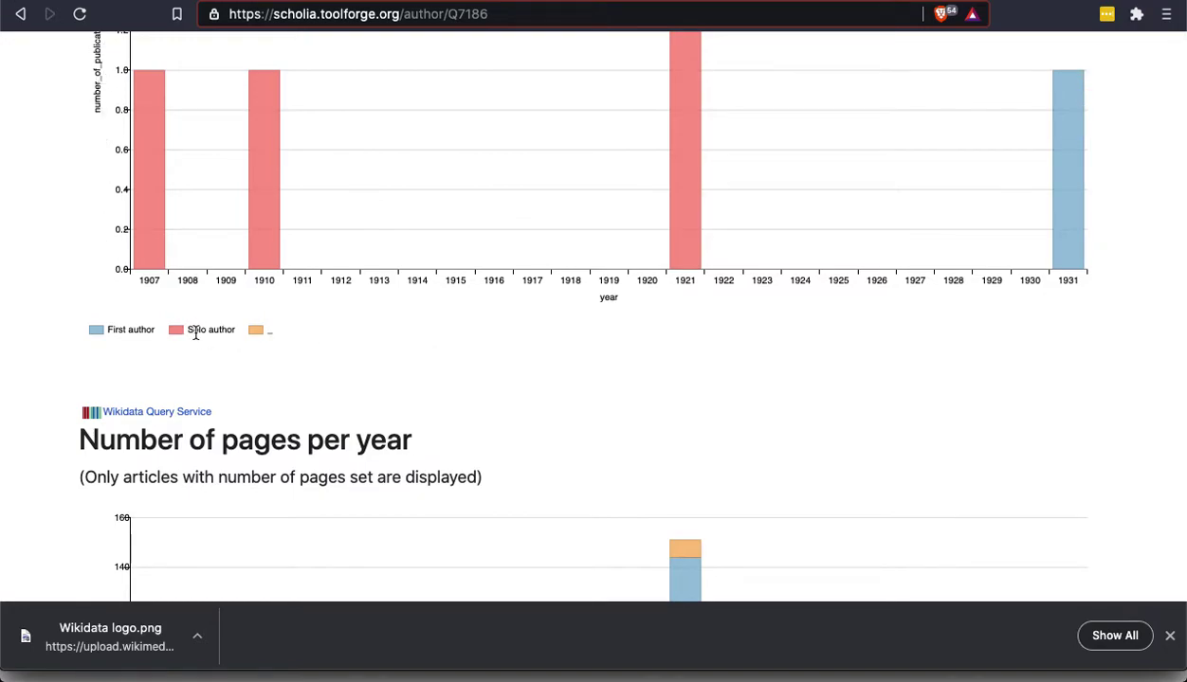
scroll(38, 425, down, 3)
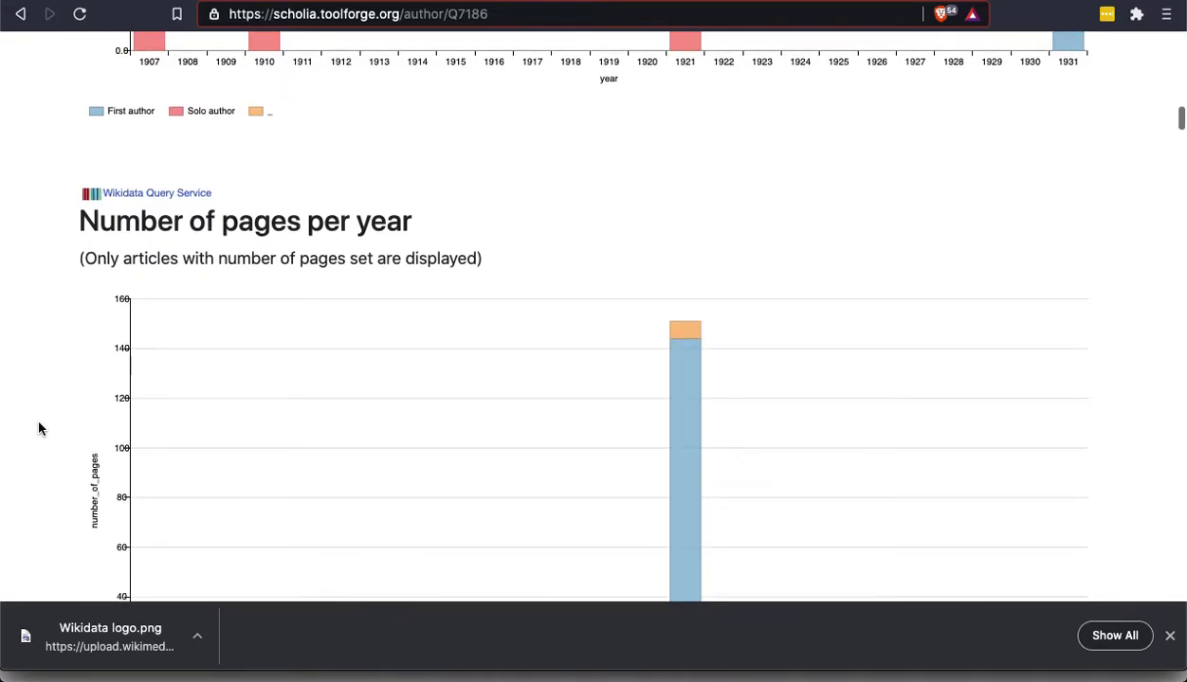
- Reach the 'Number of pages per year' chart and select the note beneath its heading
scroll(38, 428, down, 2)
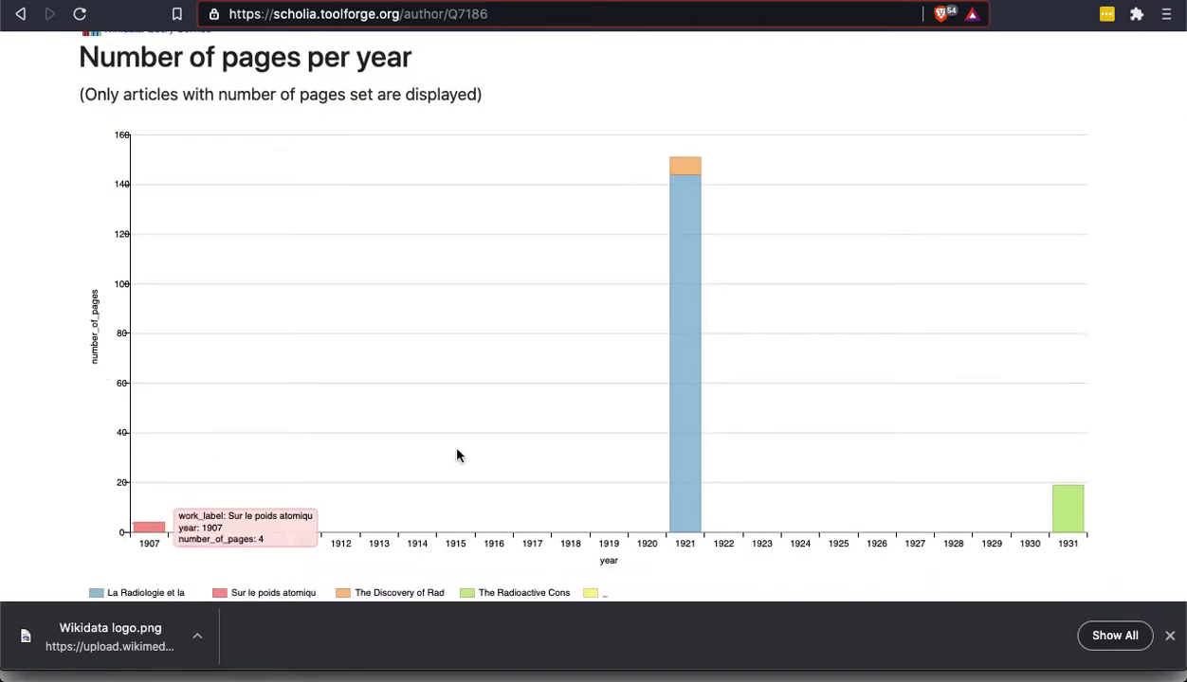
mouse_move(680, 312)
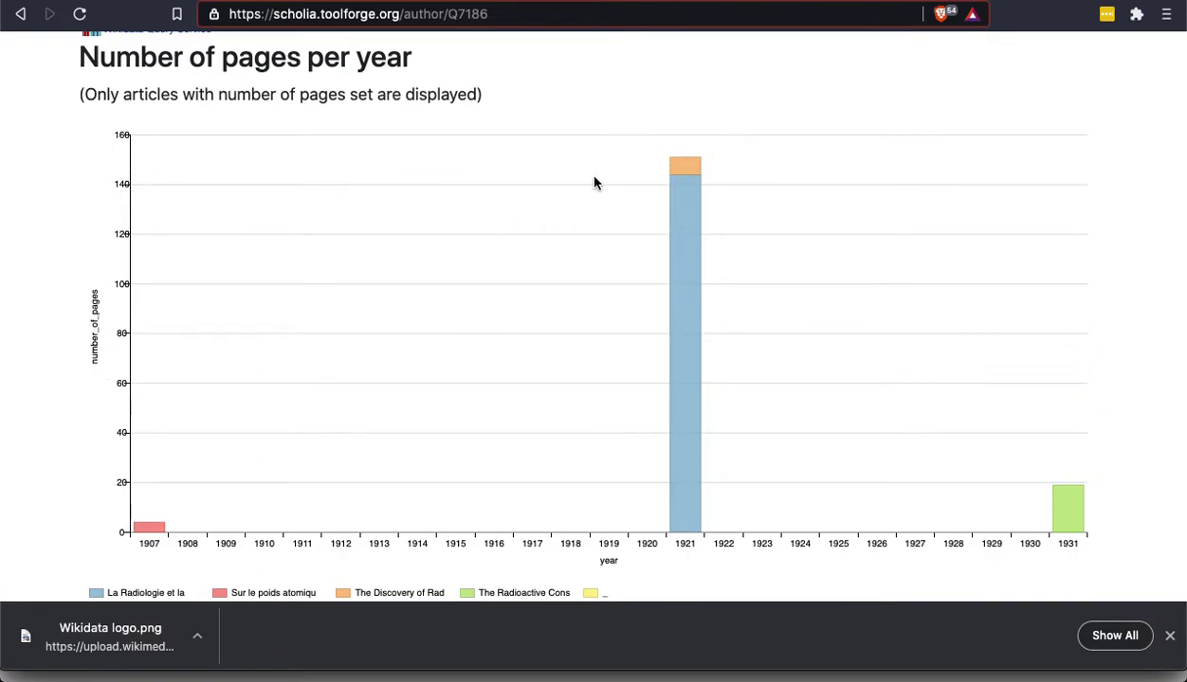
mouse_move(109, 400)
mouse_move(682, 239)
triple_click(127, 95)
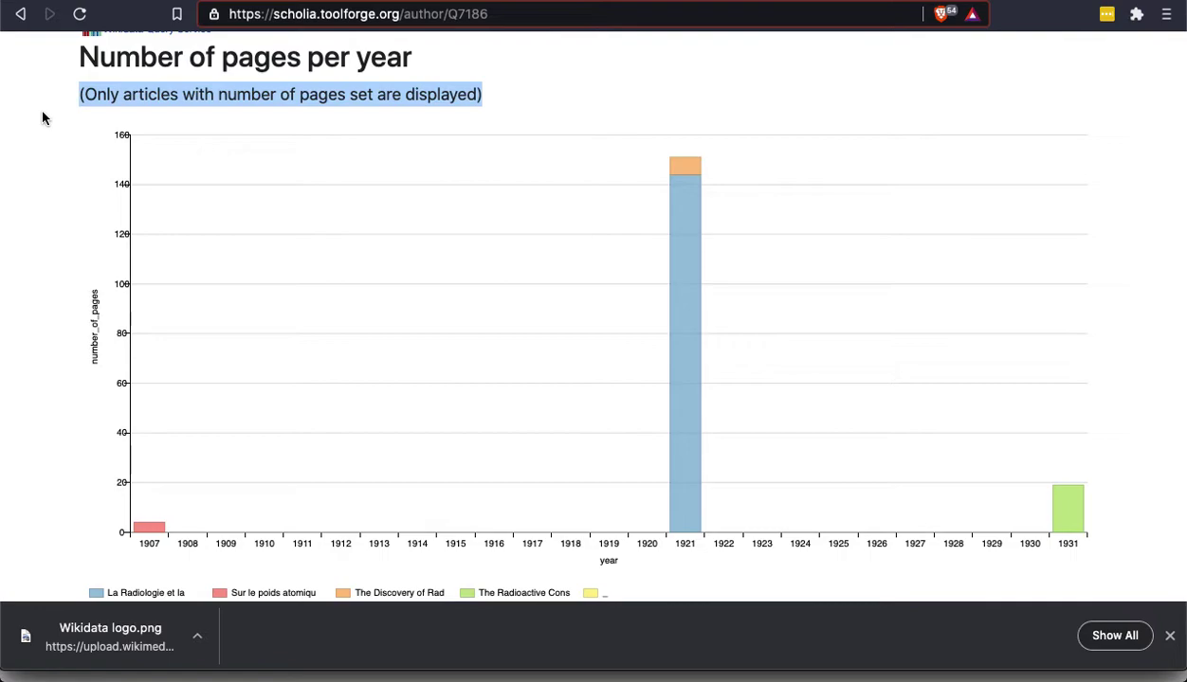
scroll(42, 117, down, 5)
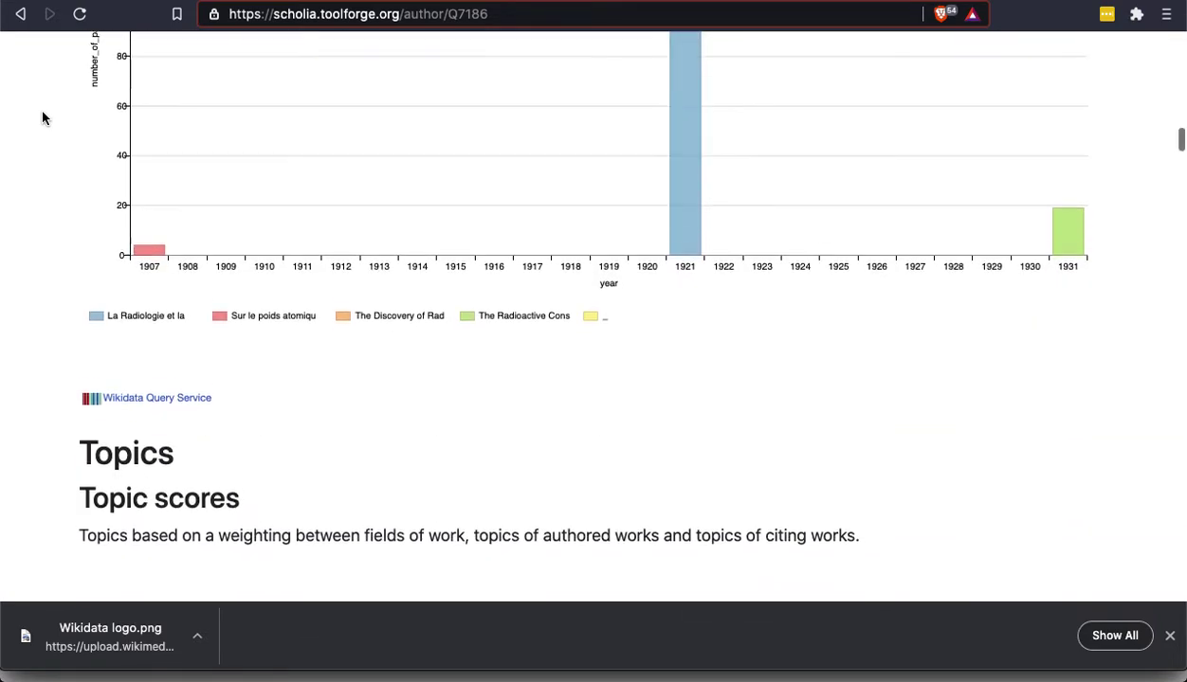
- Scroll past the Topics bubble chart, table and matrix to the Venue statistics table
scroll(42, 117, down, 3)
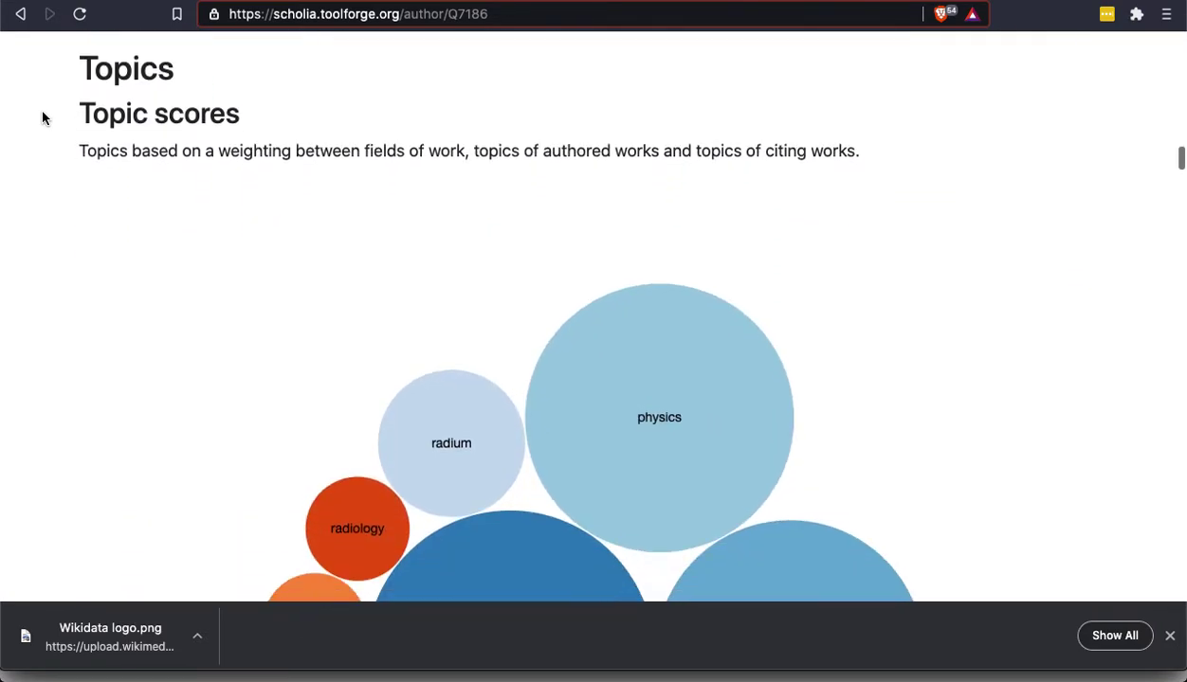
scroll(32, 327, down, 3)
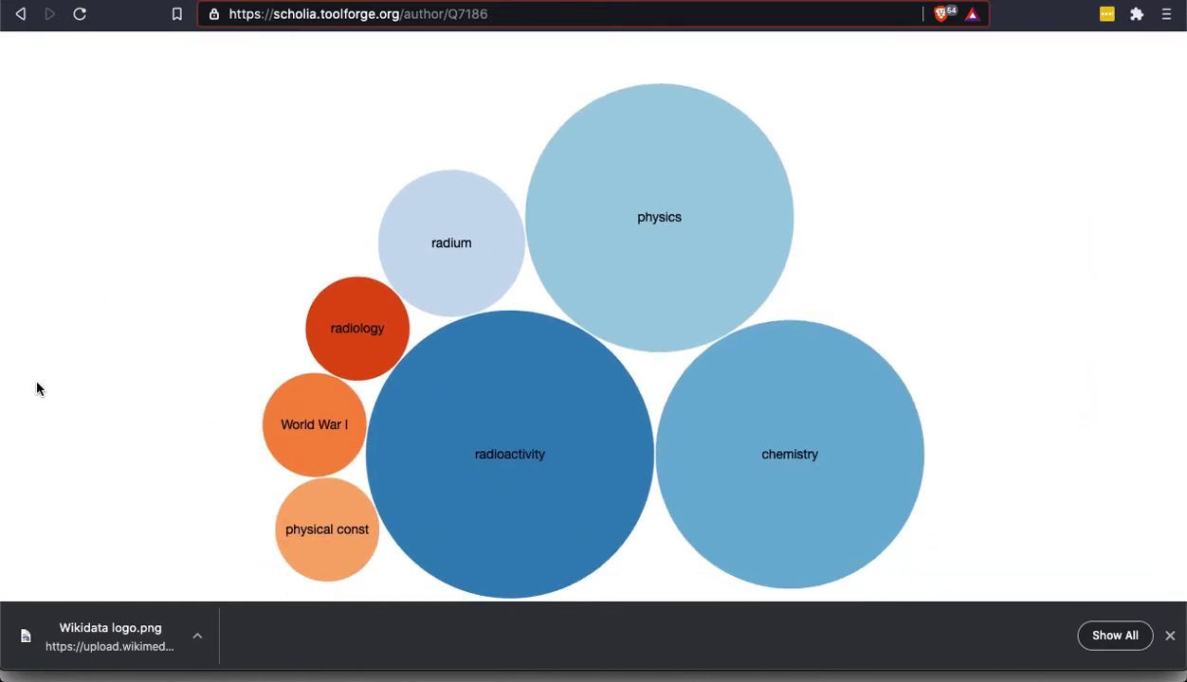
scroll(36, 383, down, 3)
scroll(37, 388, down, 3)
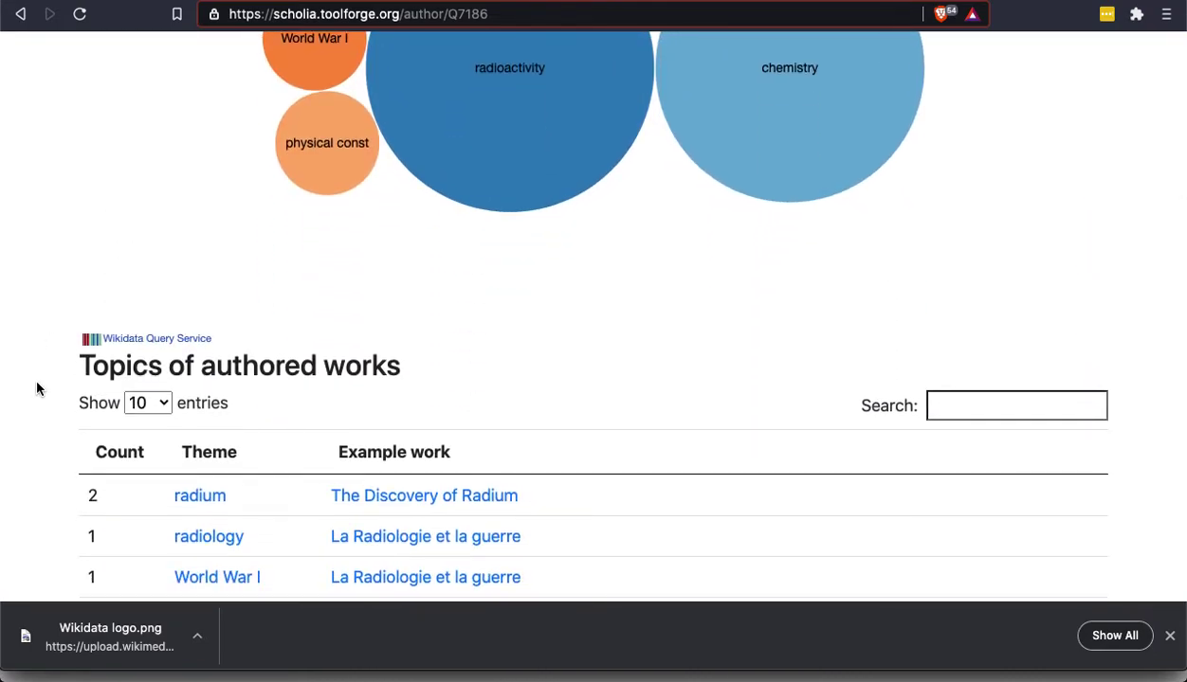
scroll(36, 388, down, 5)
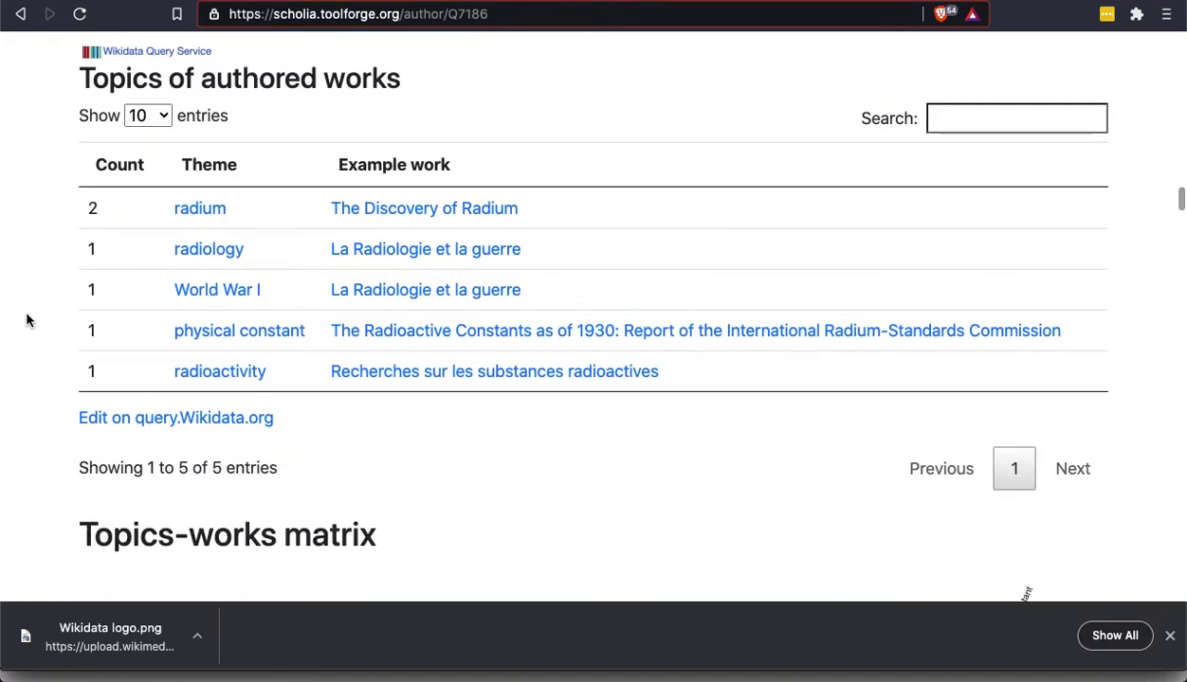
scroll(24, 232, down, 8)
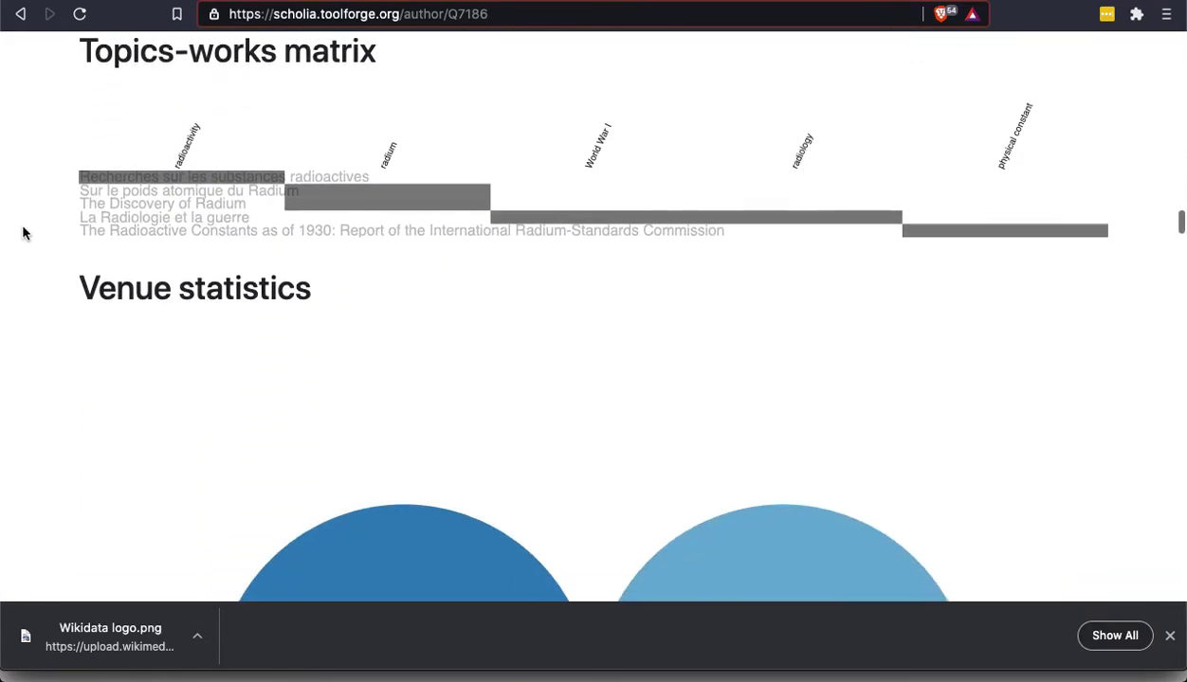
scroll(24, 232, down, 15)
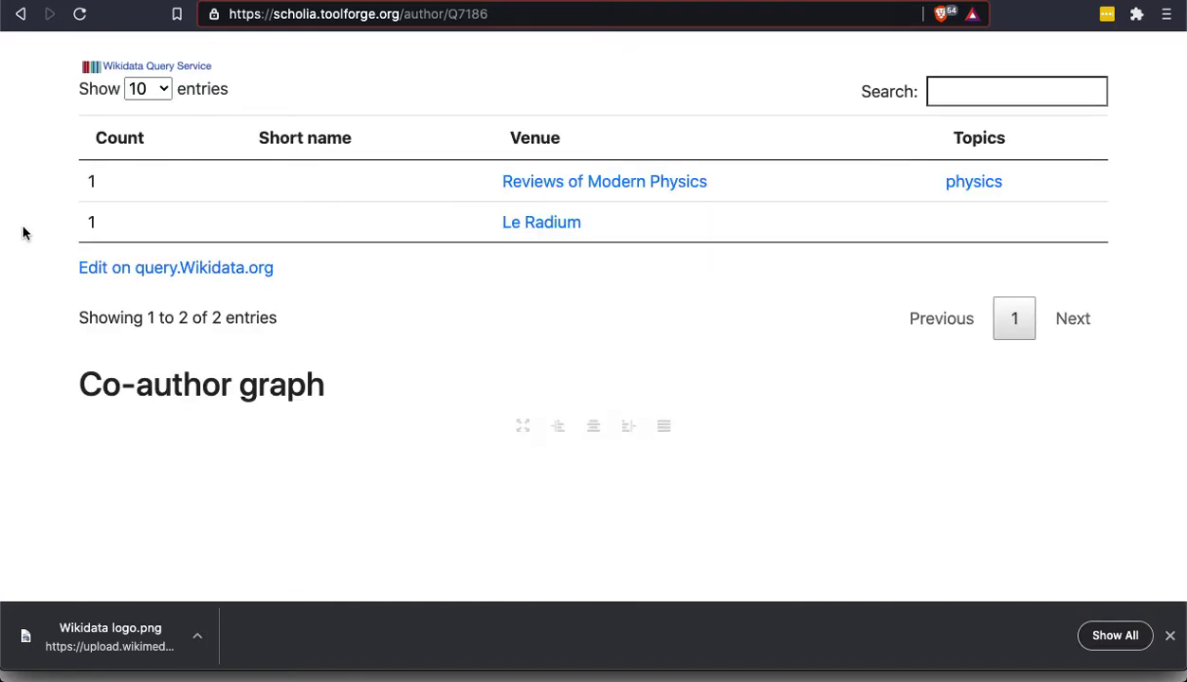
scroll(24, 232, down, 5)
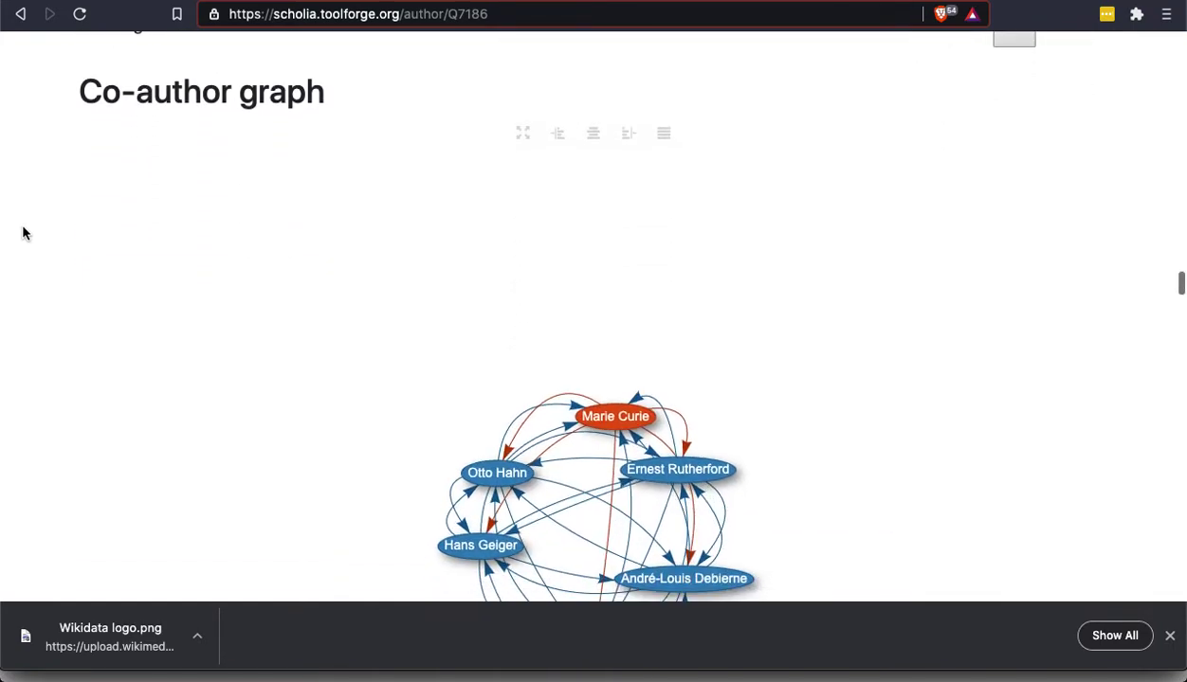
- Scroll to the co-author graph and expand Otto Hahn's node into his linked facts
scroll(23, 232, down, 2)
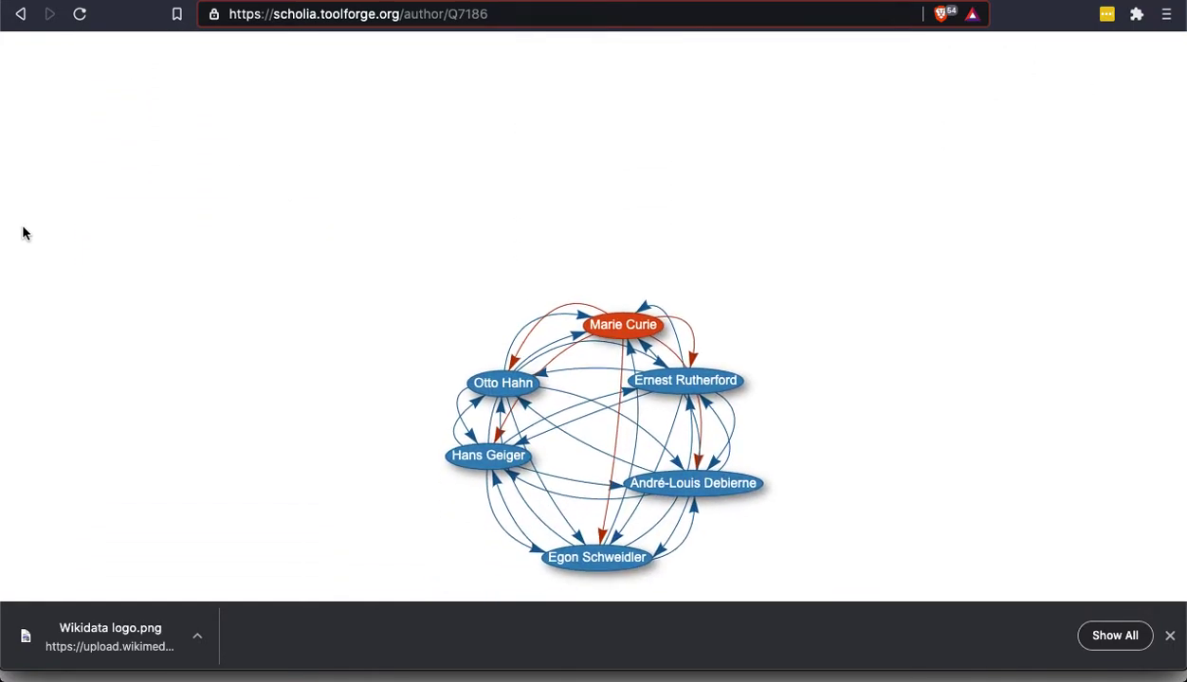
scroll(24, 232, down, 3)
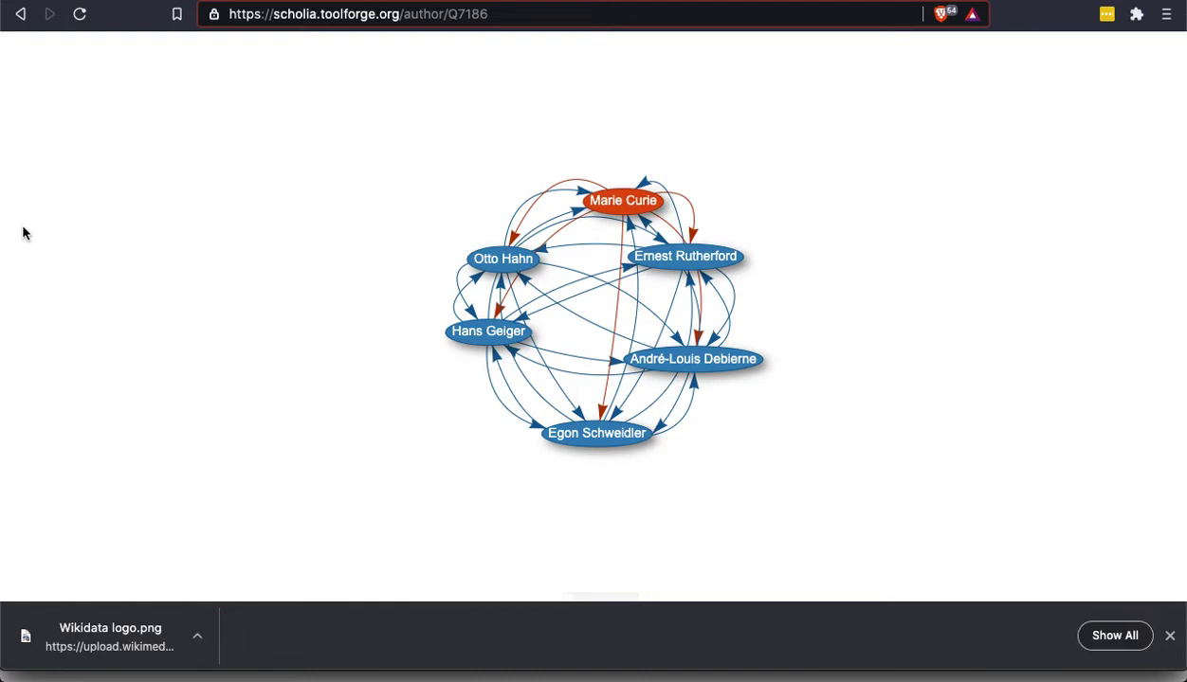
mouse_move(412, 246)
mouse_move(451, 280)
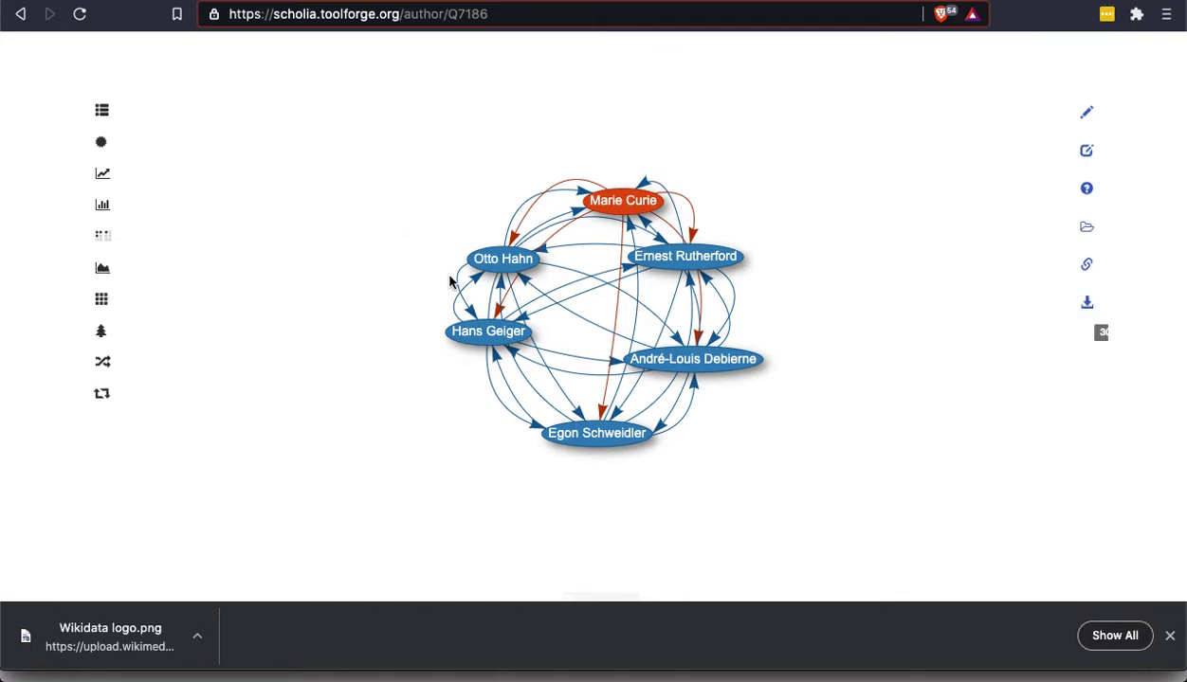
click(499, 265)
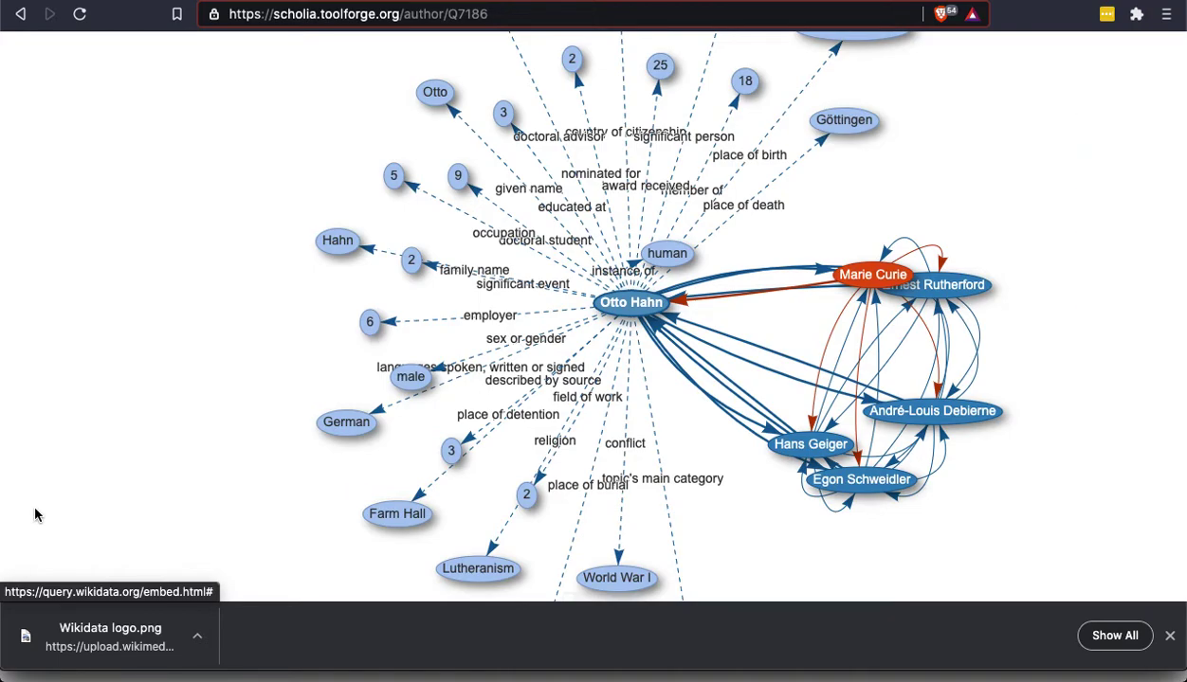
scroll(35, 515, down, 7)
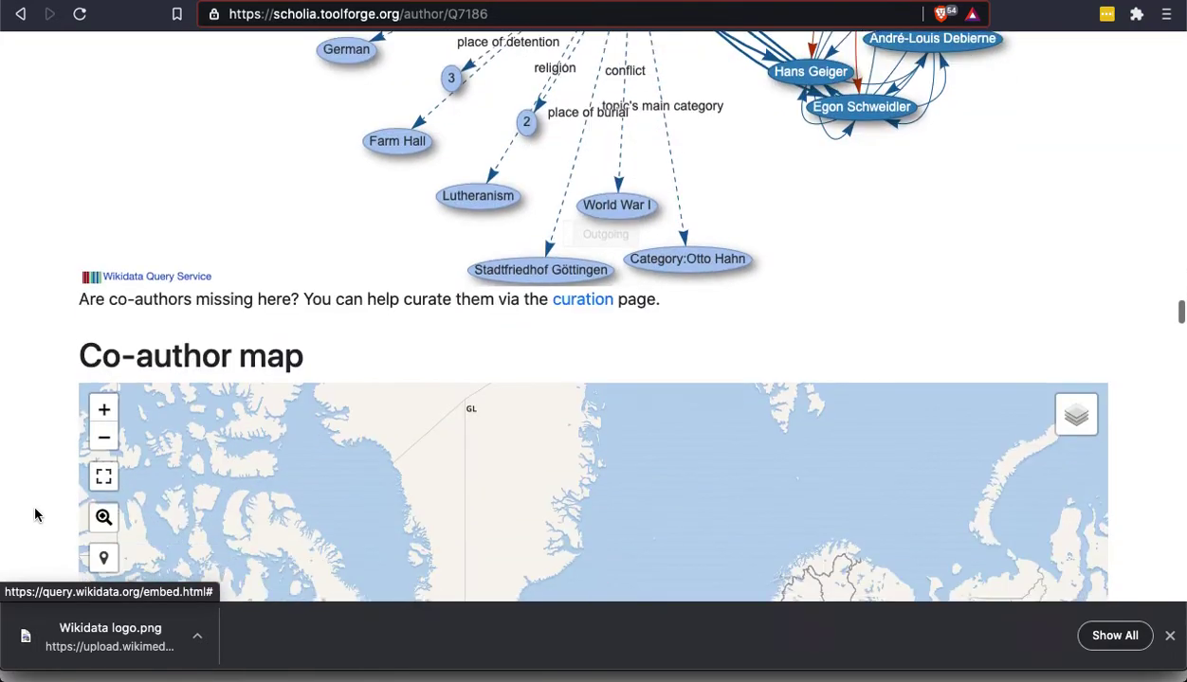
- Centre the co-author map on Europe and check the Berlin, Paris and Spain markers' institutions
scroll(35, 514, down, 2)
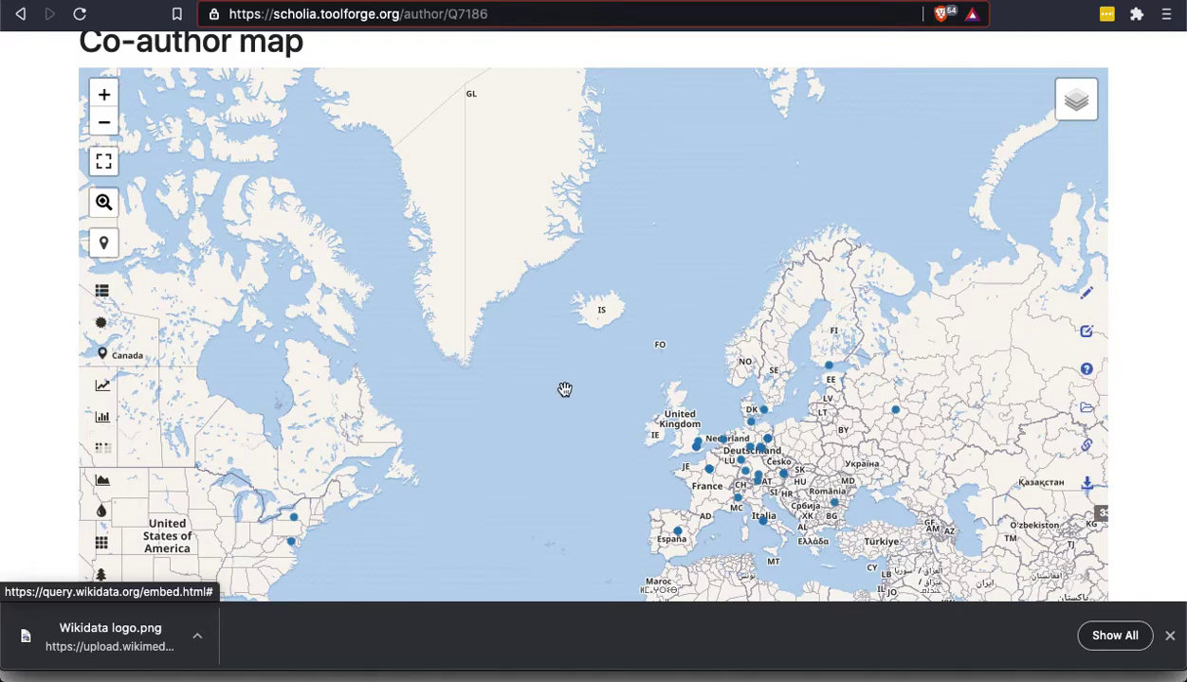
click(563, 339)
scroll(563, 339, down, 1)
drag(563, 340, 522, 265)
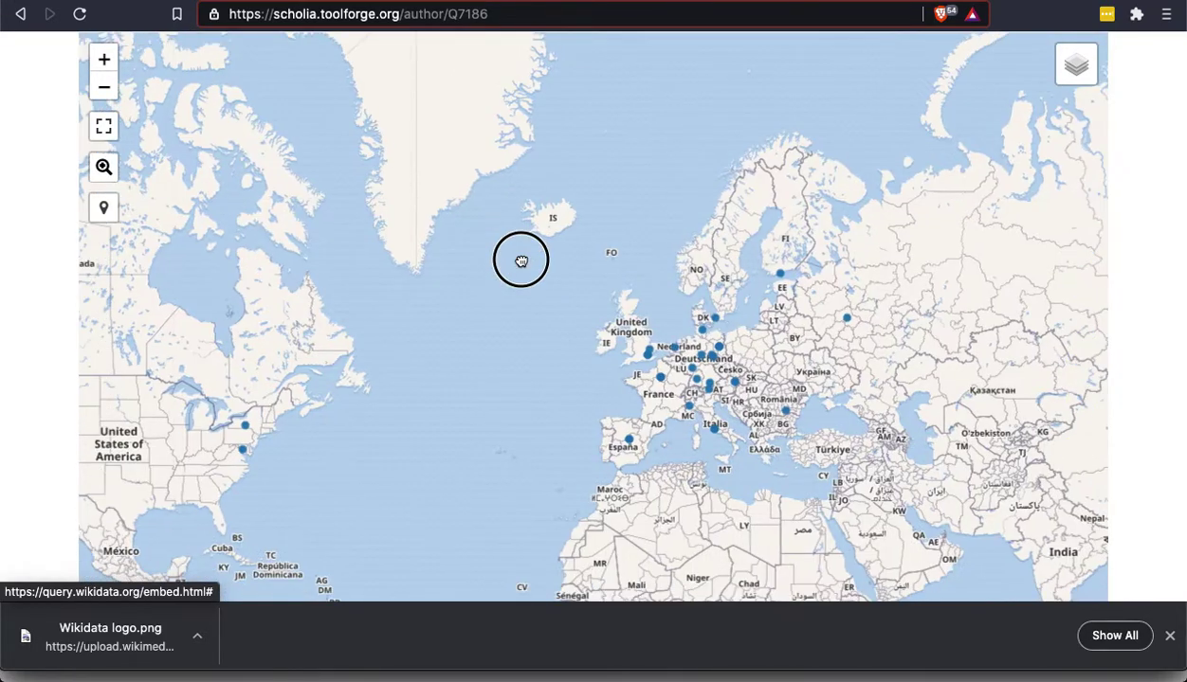
click(719, 350)
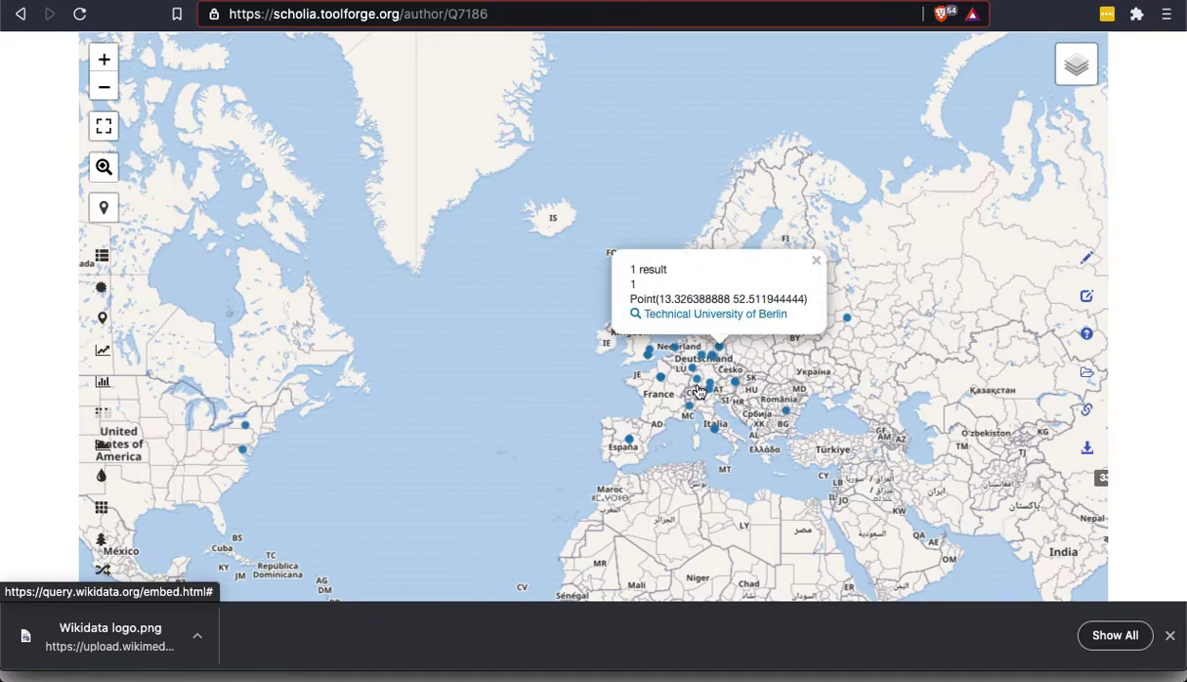
click(661, 381)
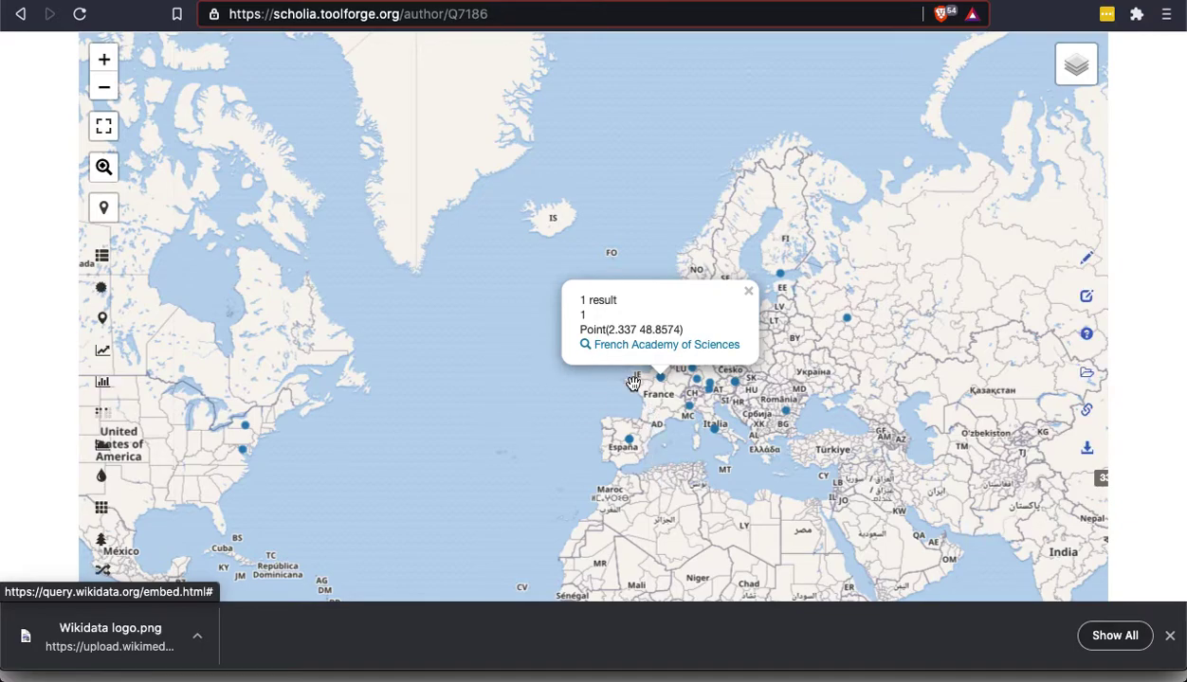
click(629, 441)
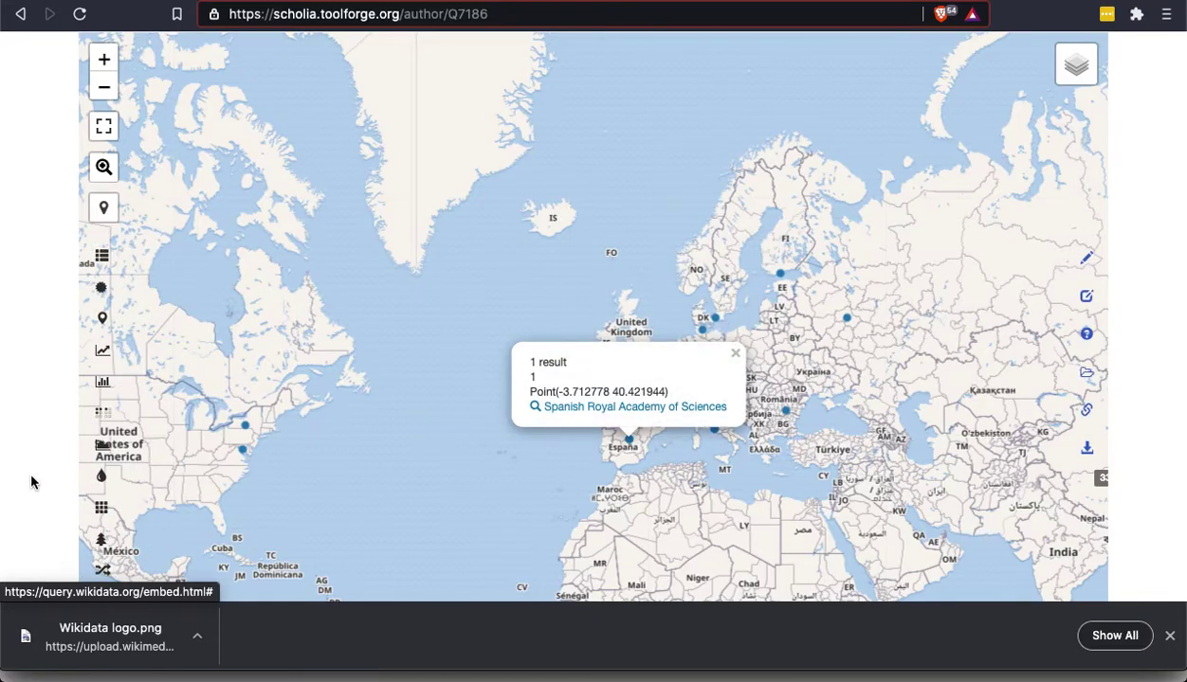
- Scroll past Other locations down to the author's Timeline
scroll(32, 483, down, 1)
scroll(32, 482, down, 7)
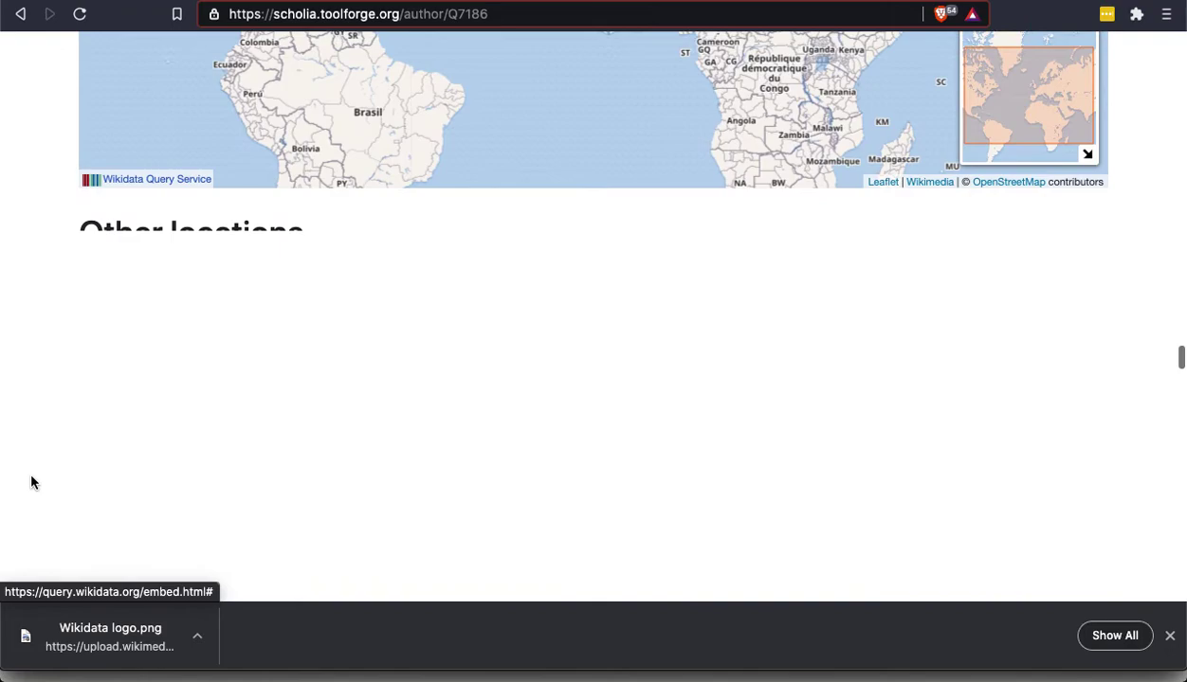
scroll(31, 483, down, 1)
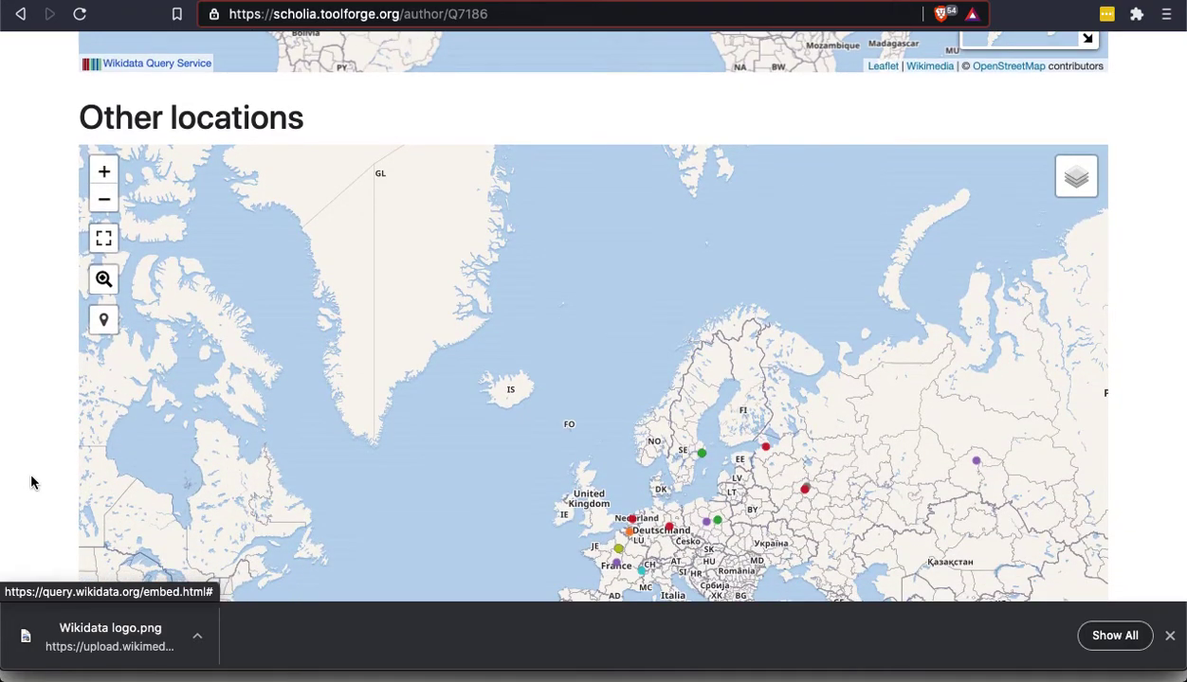
scroll(32, 482, down, 1)
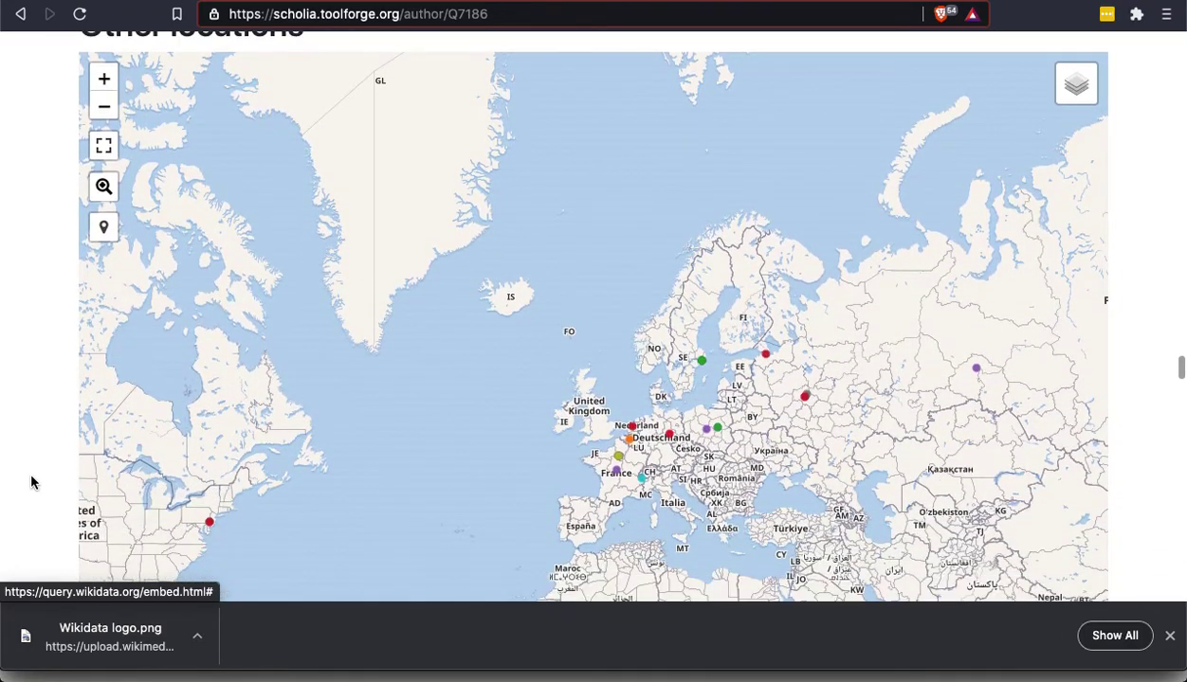
scroll(31, 482, down, 8)
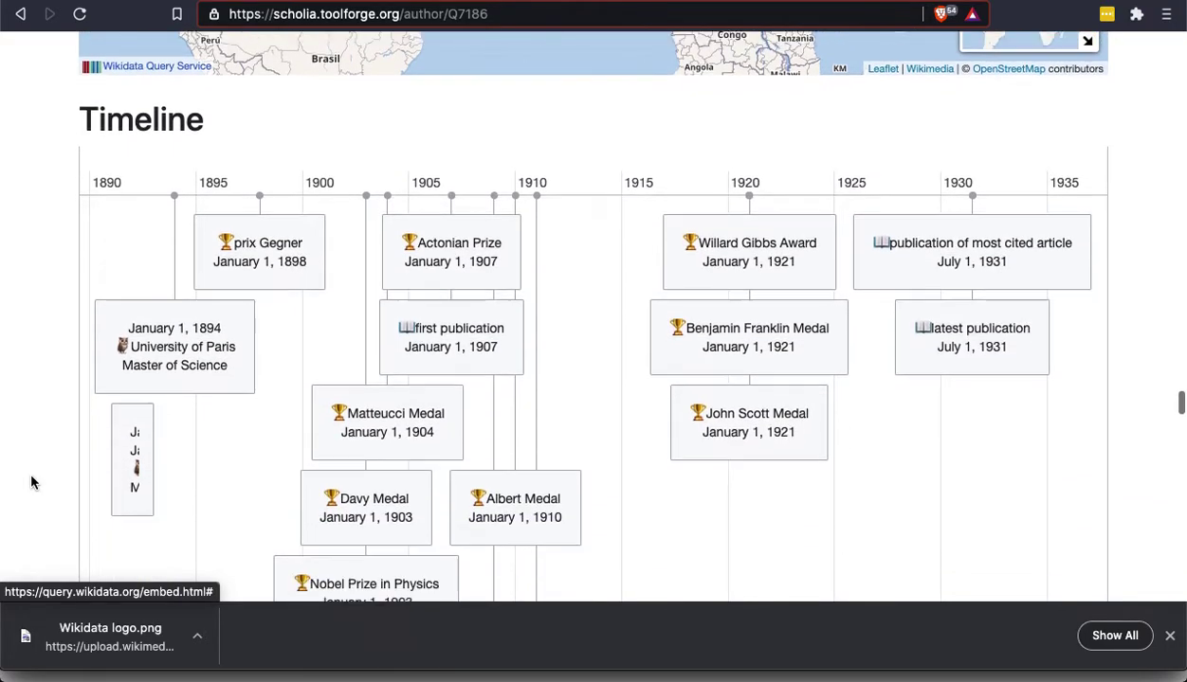
scroll(32, 482, down, 1)
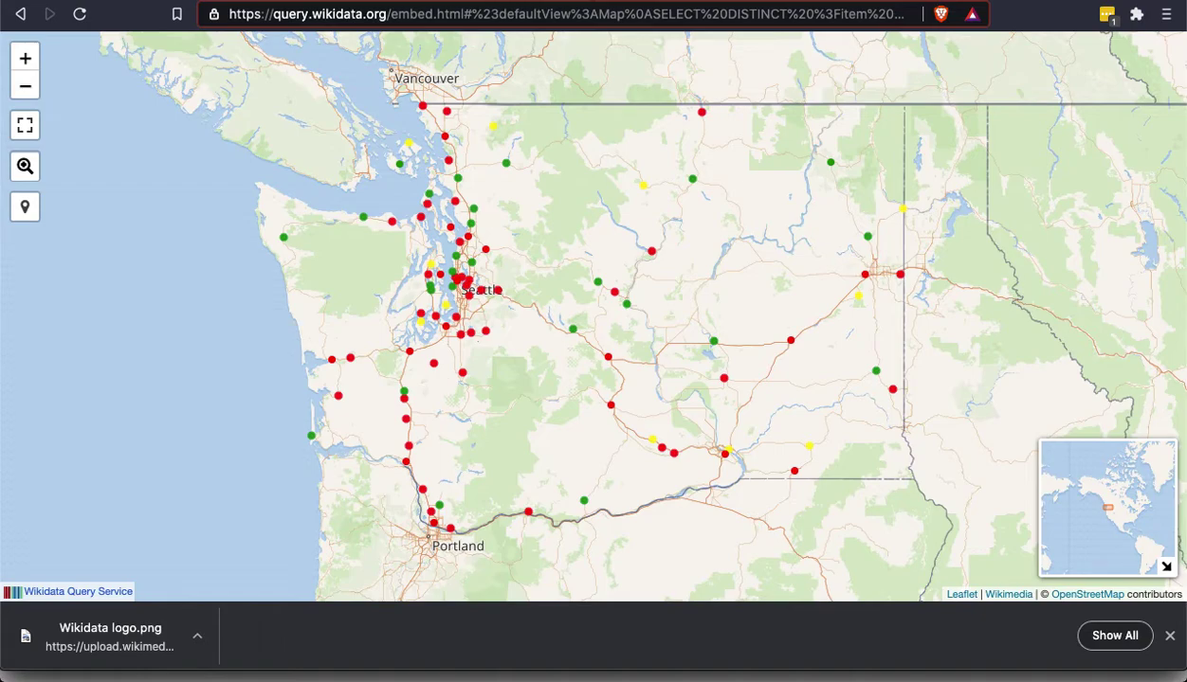
- View the details of the red Chelan and green Wenatchee markers
mouse_move(641, 265)
click(652, 253)
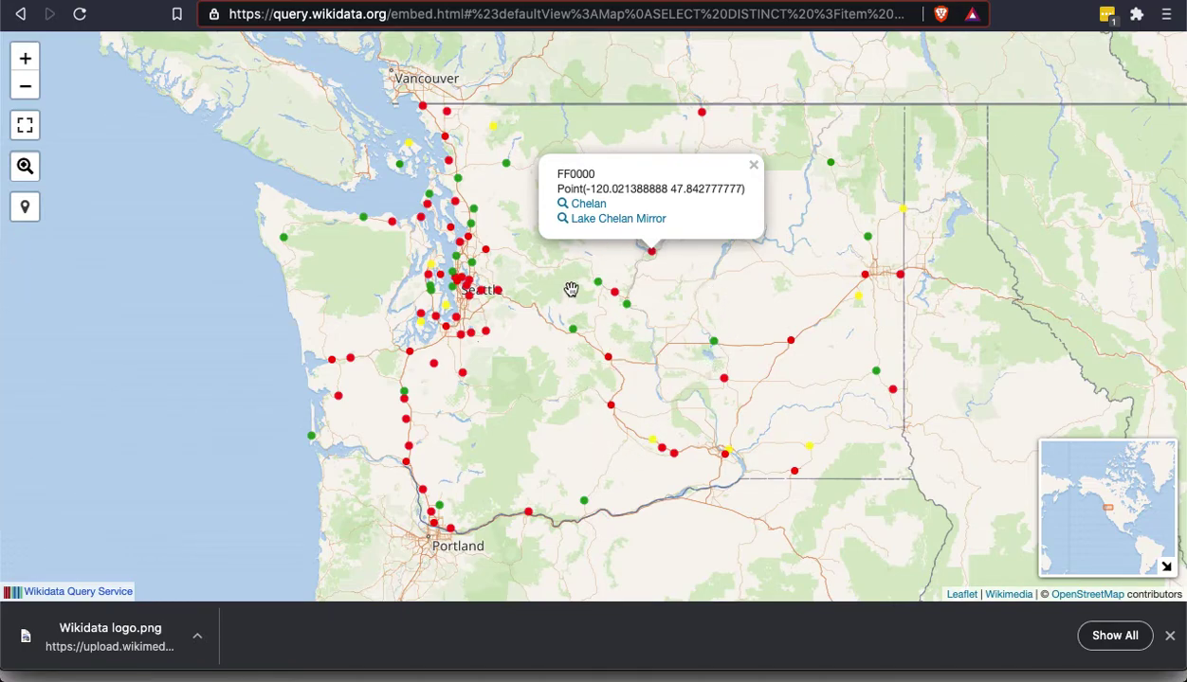
click(626, 305)
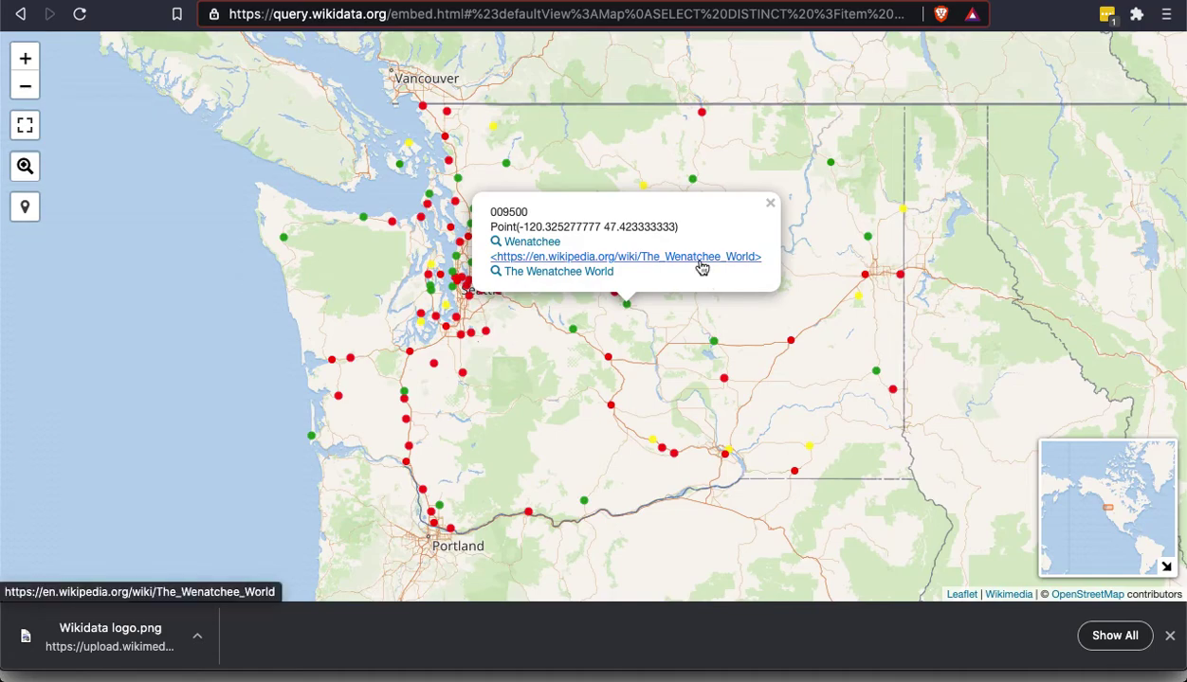
click(627, 338)
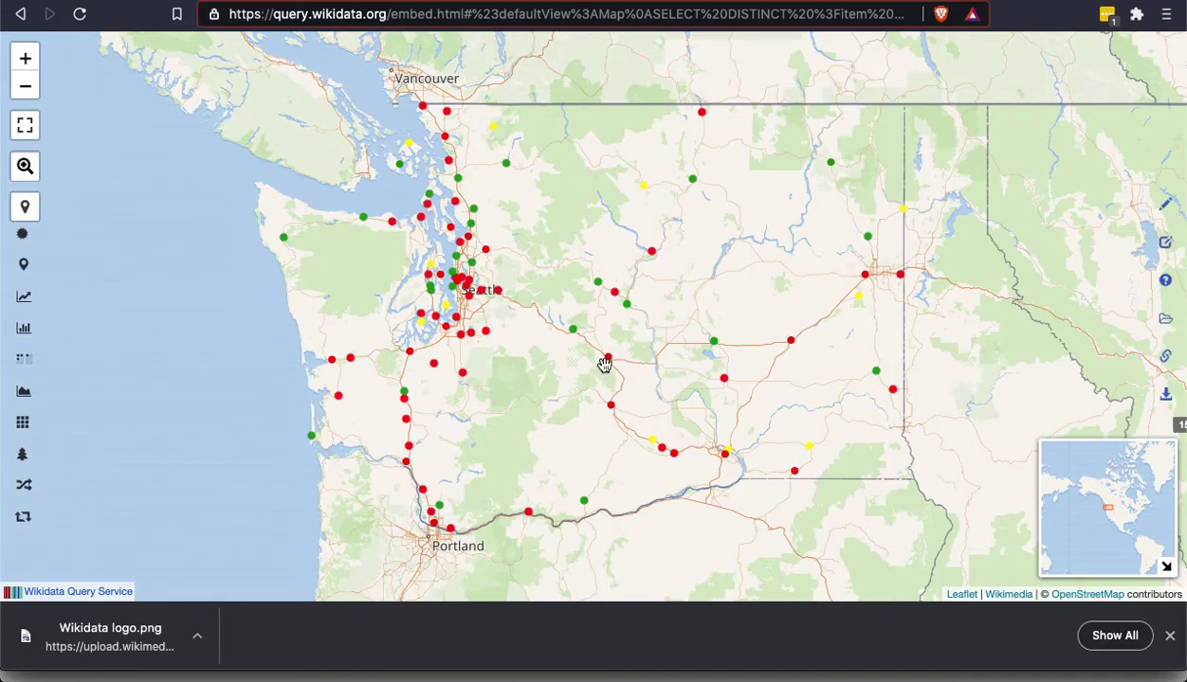
- Separate the overlapping Ellensburg markers and view the red and green ones' details
click(609, 359)
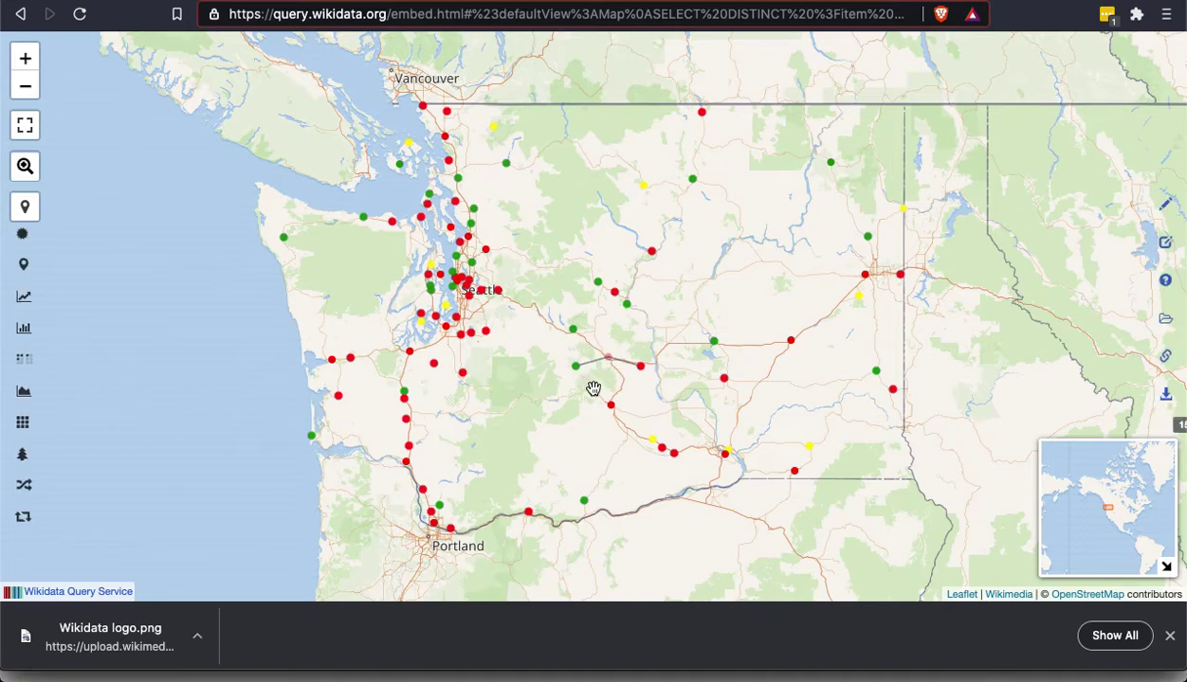
click(640, 368)
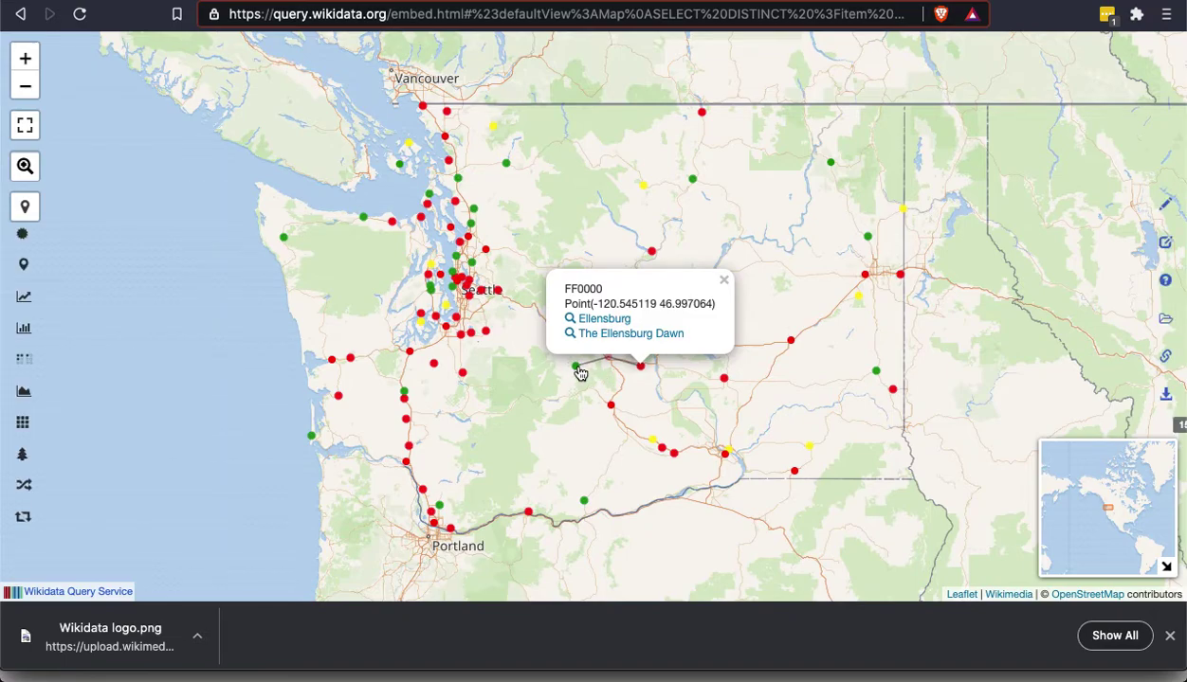
click(577, 371)
mouse_move(538, 392)
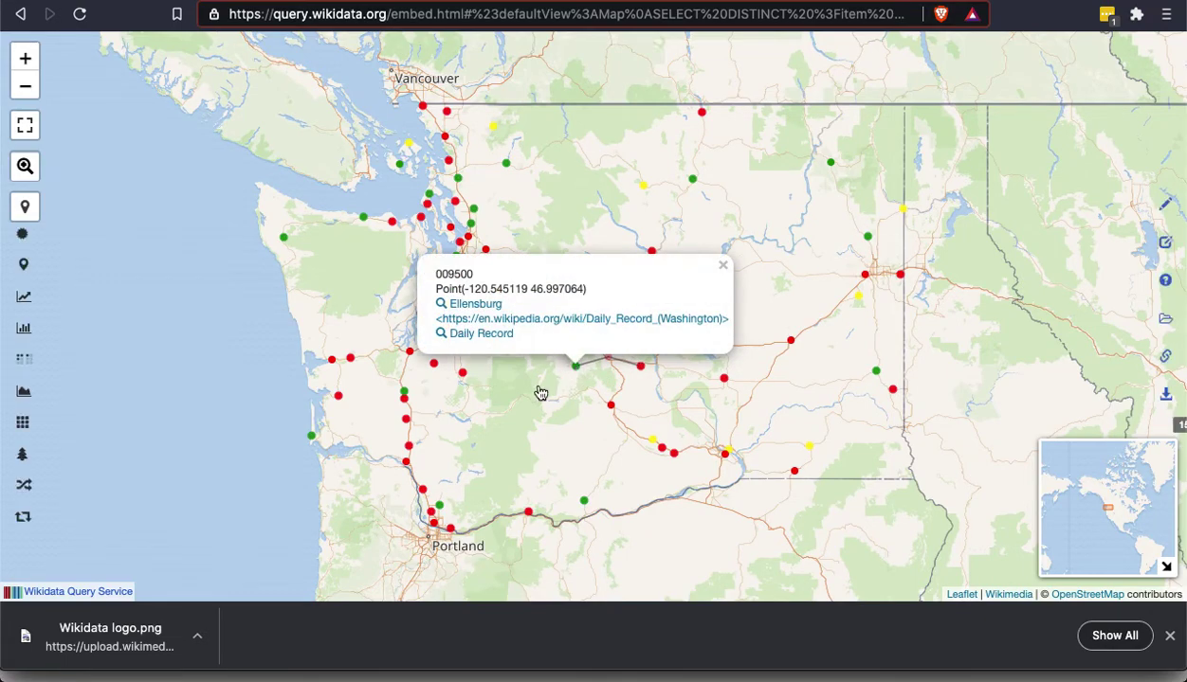
click(249, 382)
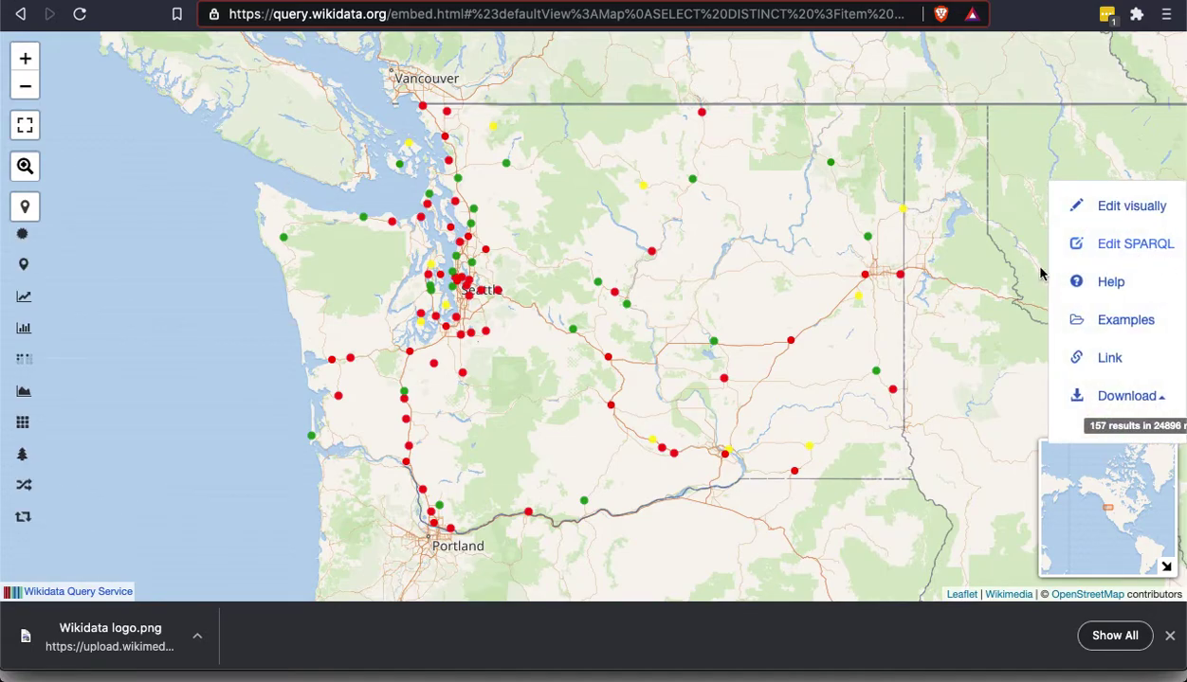
- Show the newspaper results as a table, scroll the rows, then go to item Q4794101
mouse_move(47, 316)
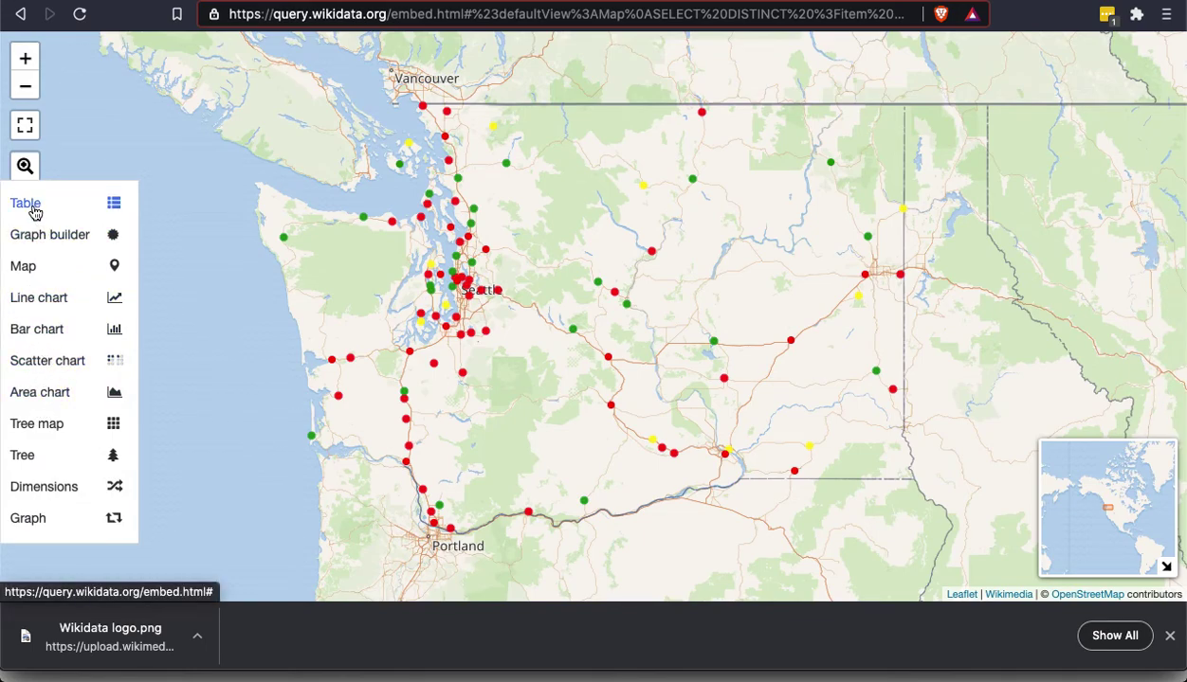
click(35, 212)
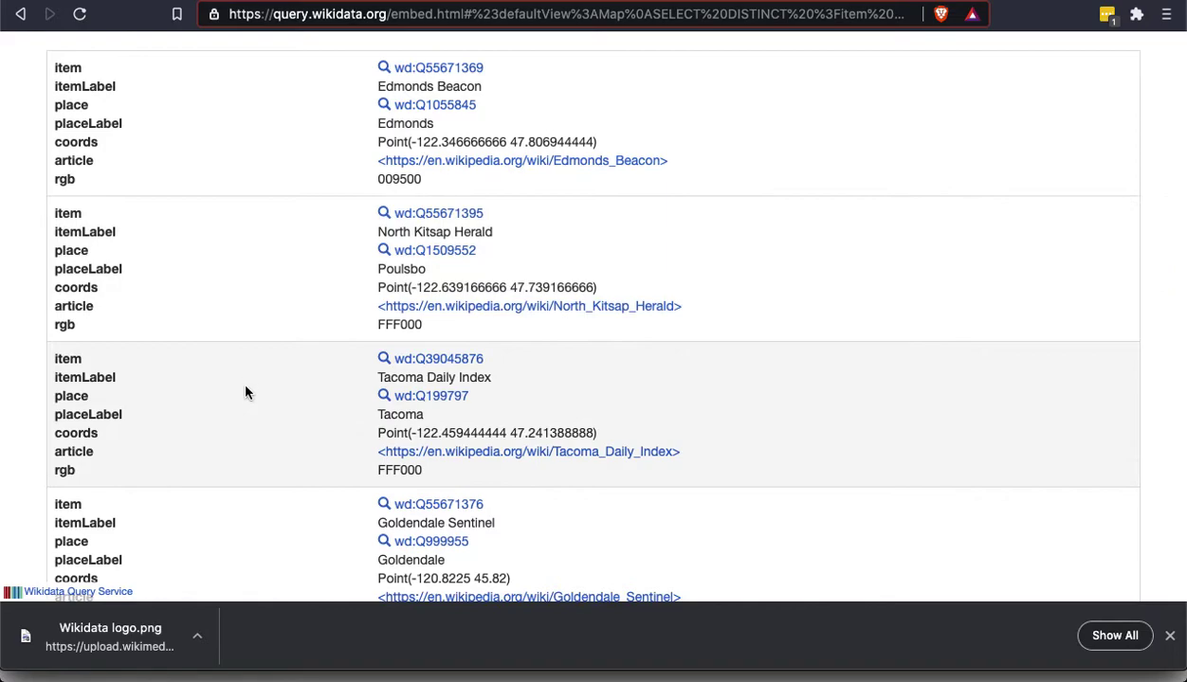
scroll(268, 503, down, 1)
scroll(271, 515, down, 6)
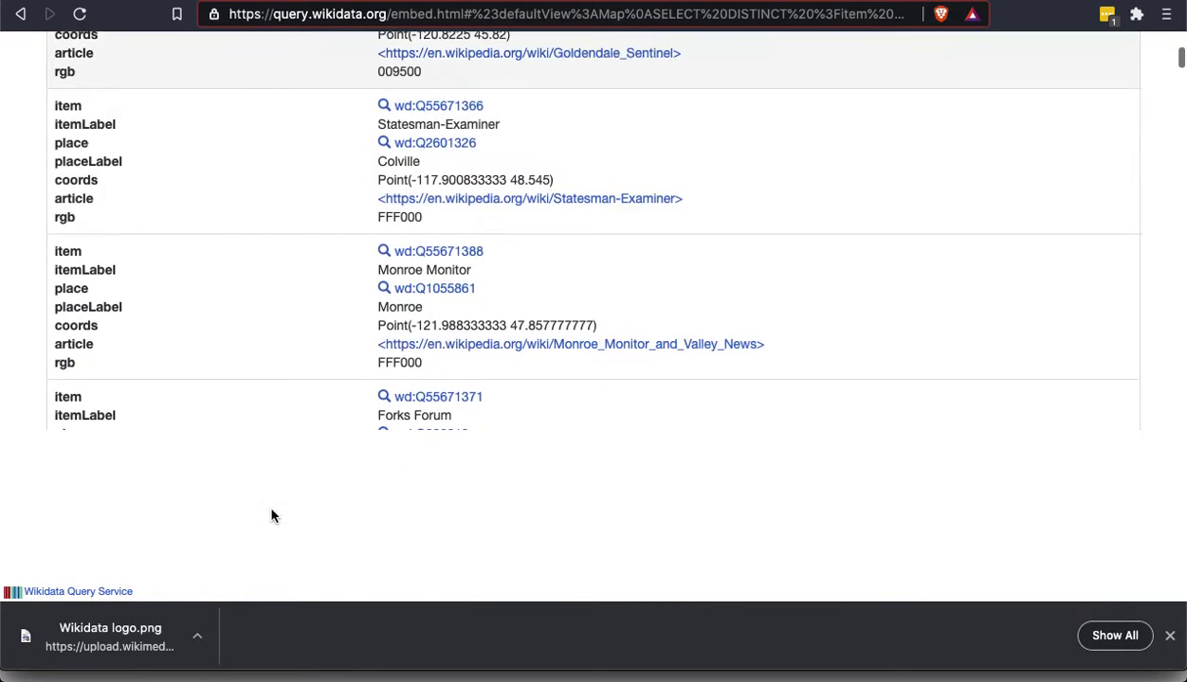
mouse_move(38, 392)
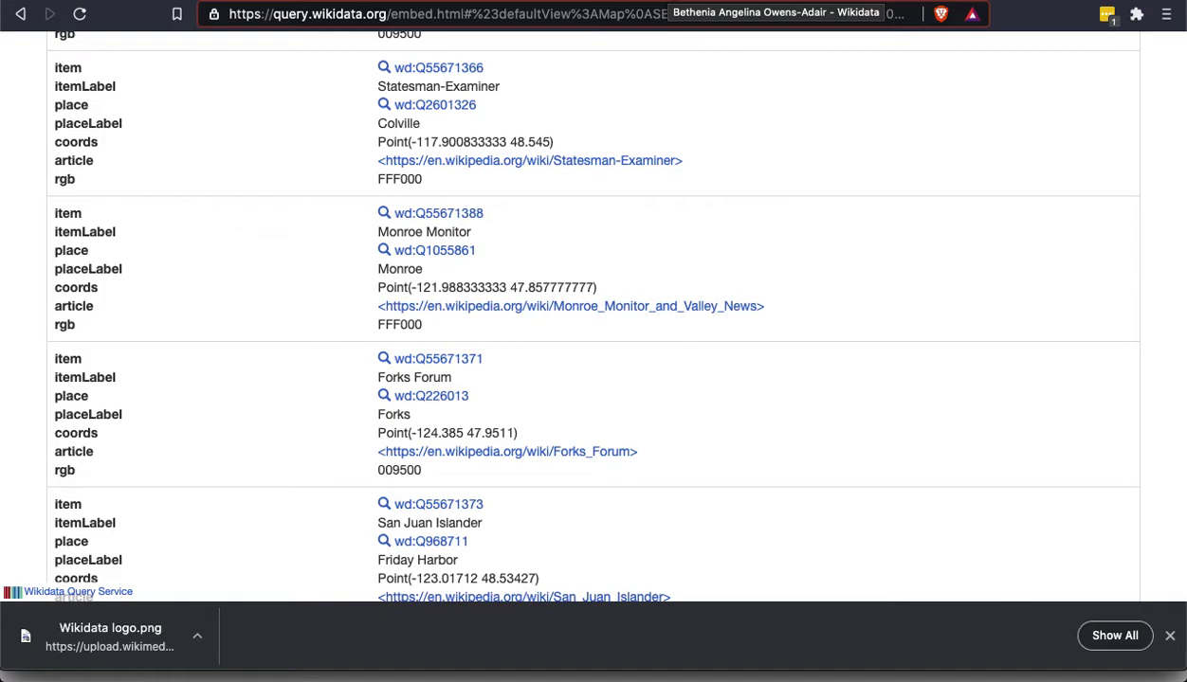
key(ctrl+Tab)
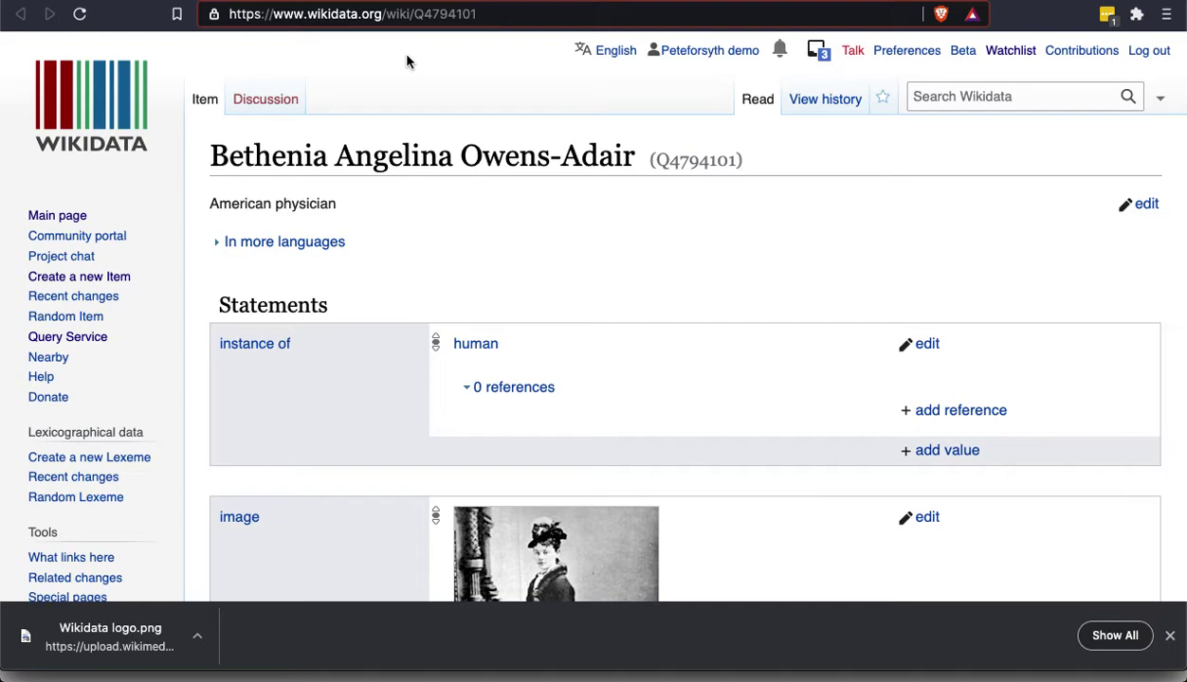
- Expand the Q4794101 labels in more languages and scroll to its Identifiers, such as VIAF 23617636
scroll(187, 424, down, 10)
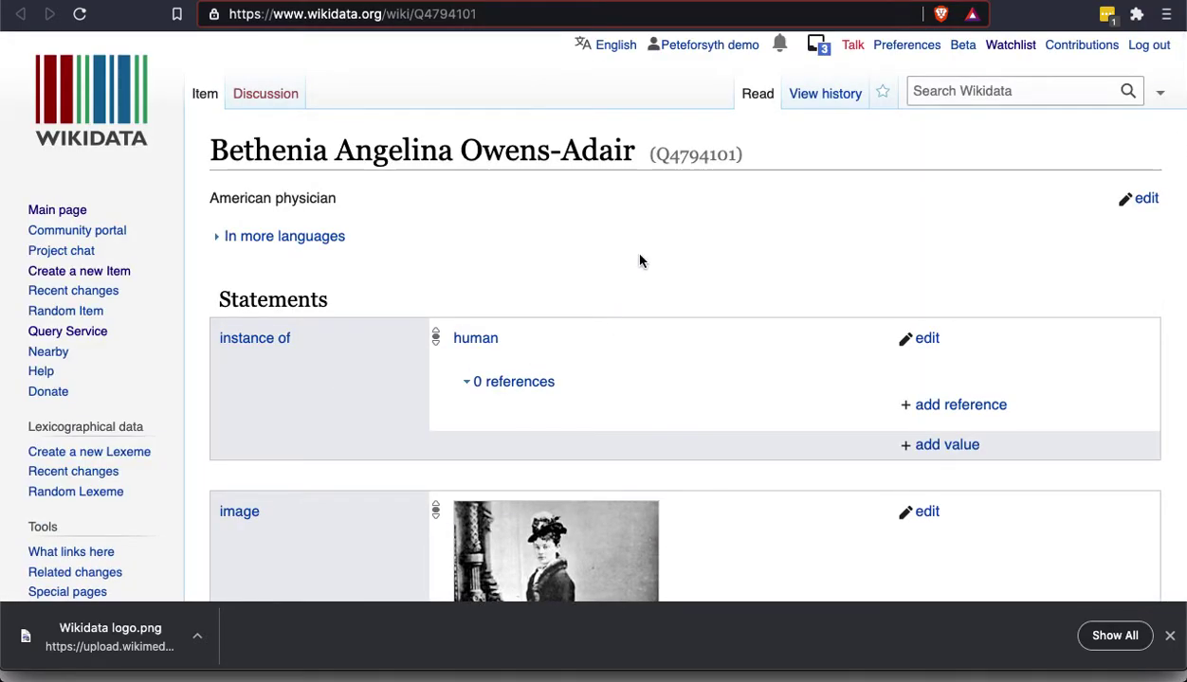
scroll(640, 261, down, 2)
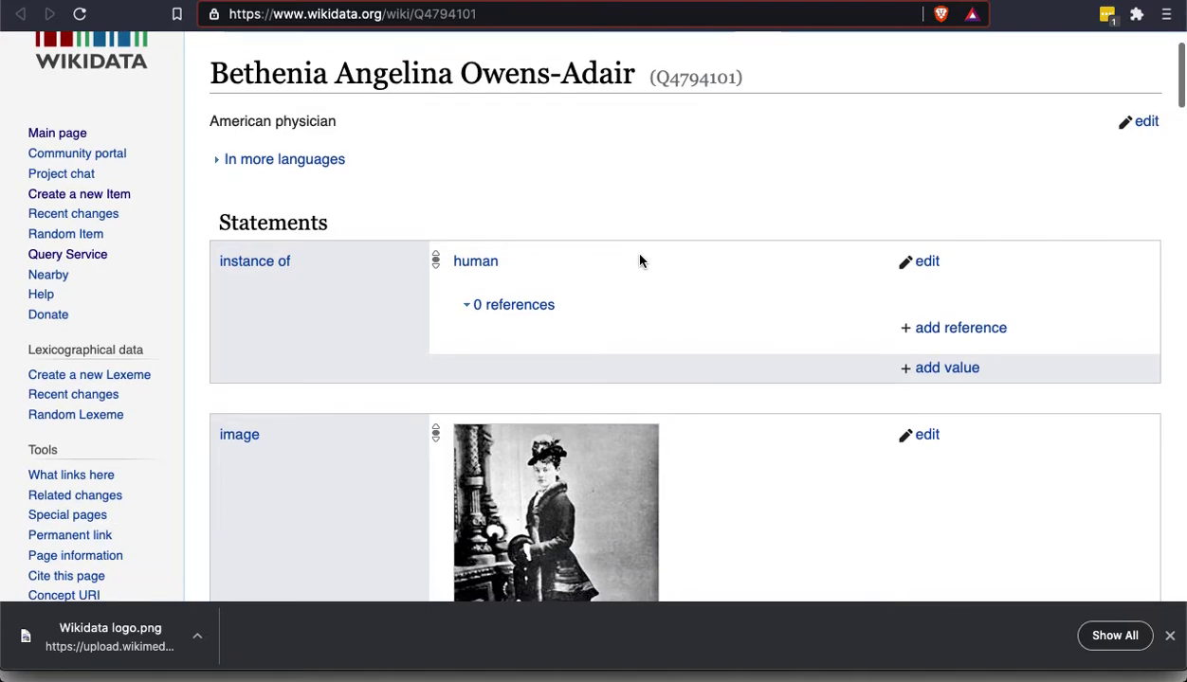
click(312, 163)
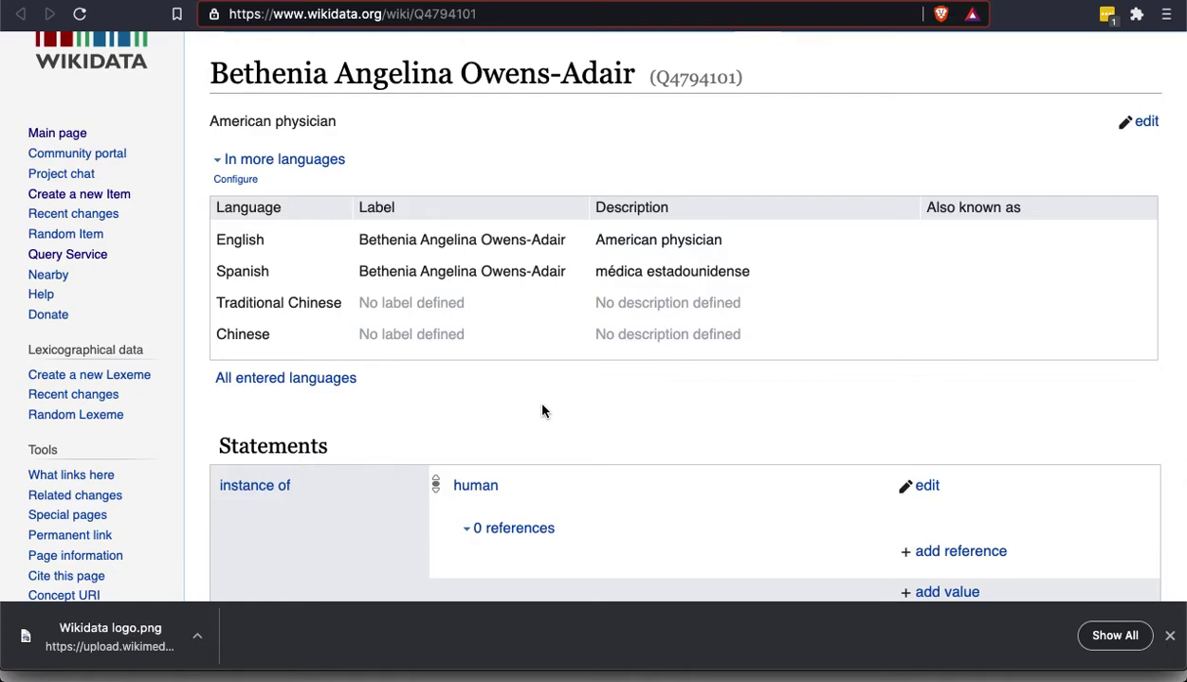
scroll(542, 410, down, 5)
scroll(542, 410, down, 3)
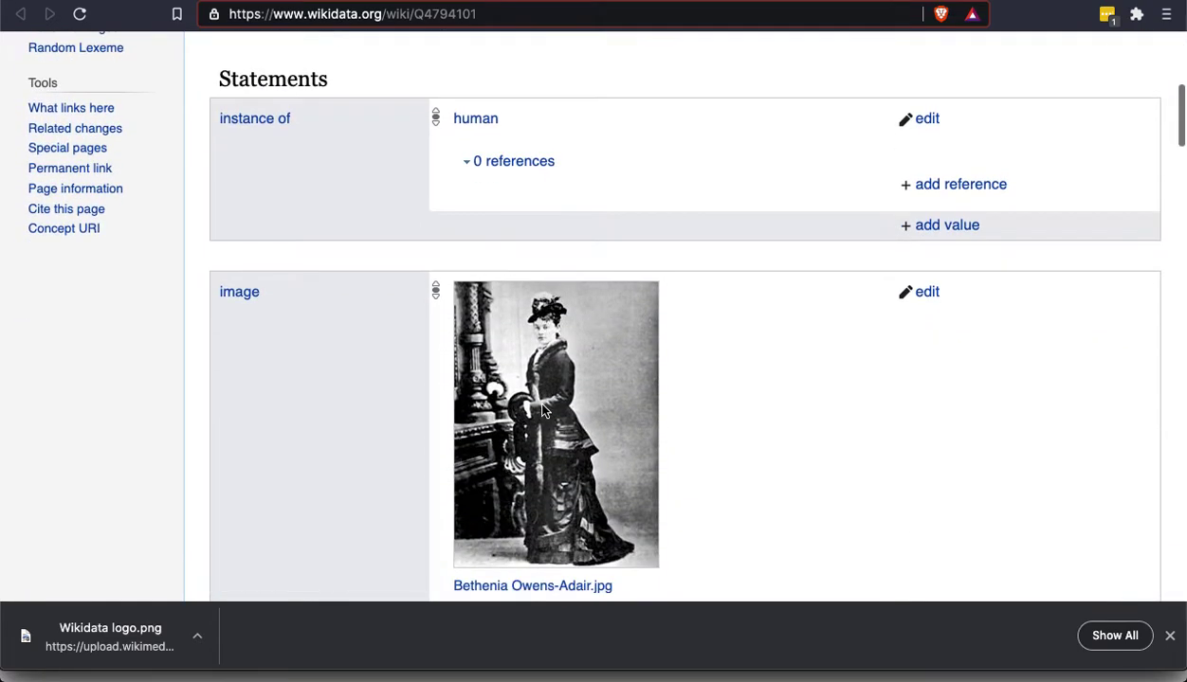
scroll(135, 457, down, 1)
scroll(136, 458, down, 7)
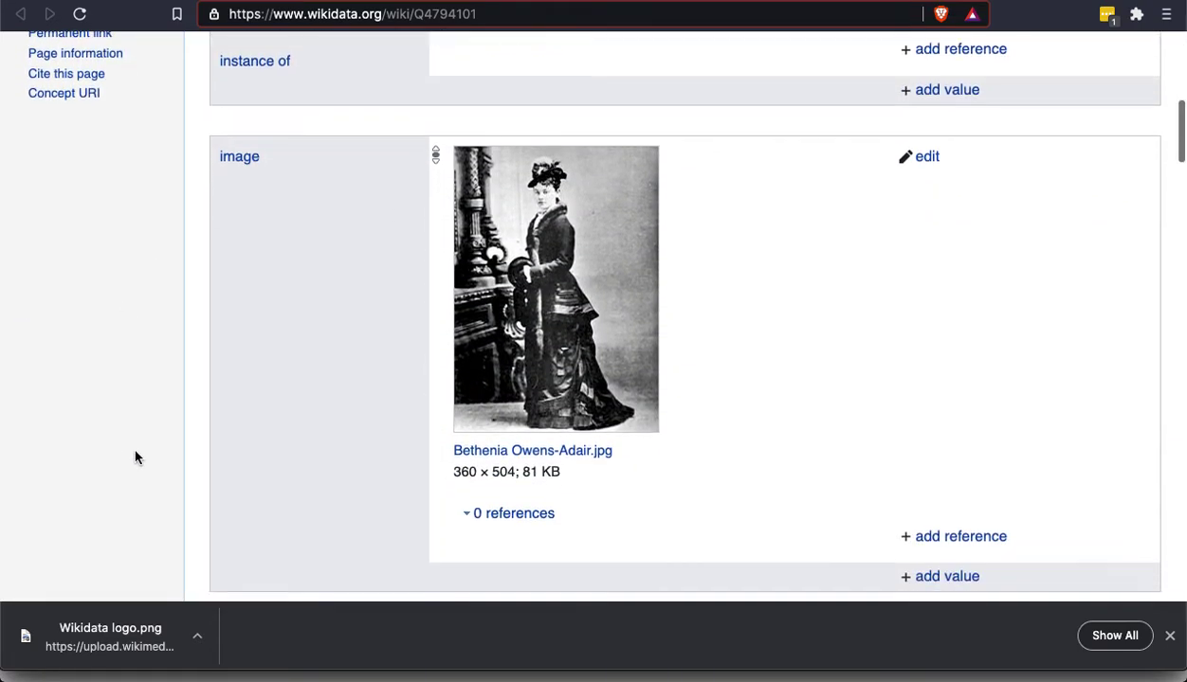
scroll(136, 457, down, 4)
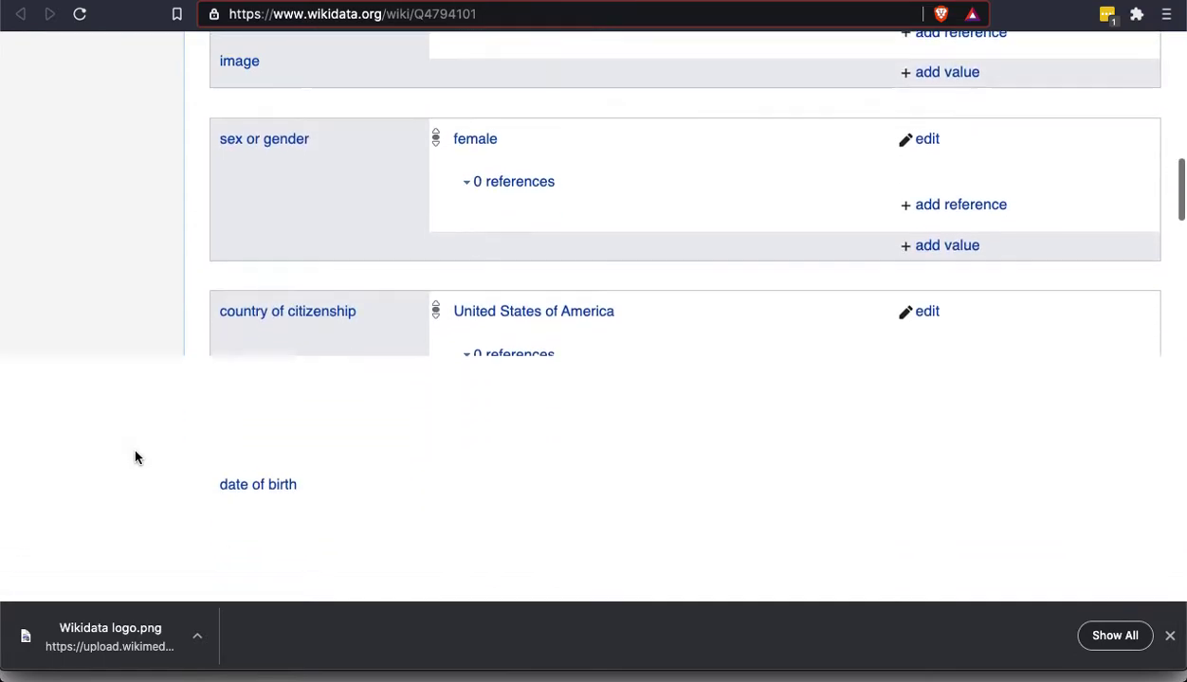
scroll(135, 457, down, 4)
scroll(136, 458, down, 10)
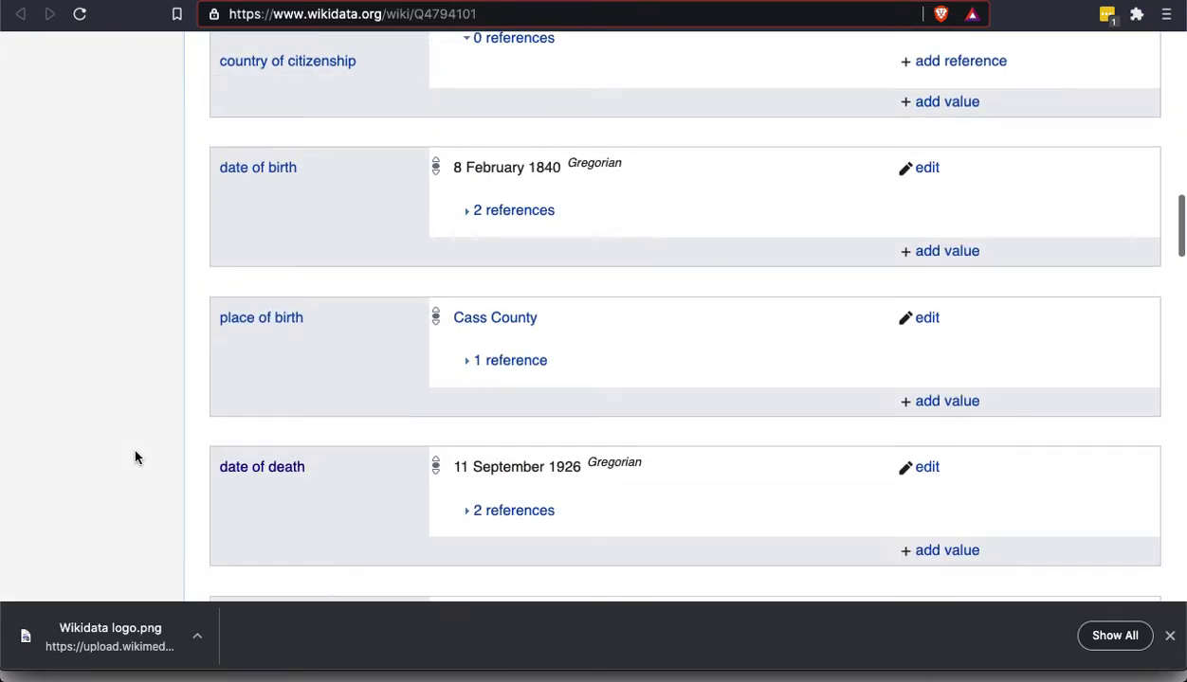
scroll(136, 458, down, 11)
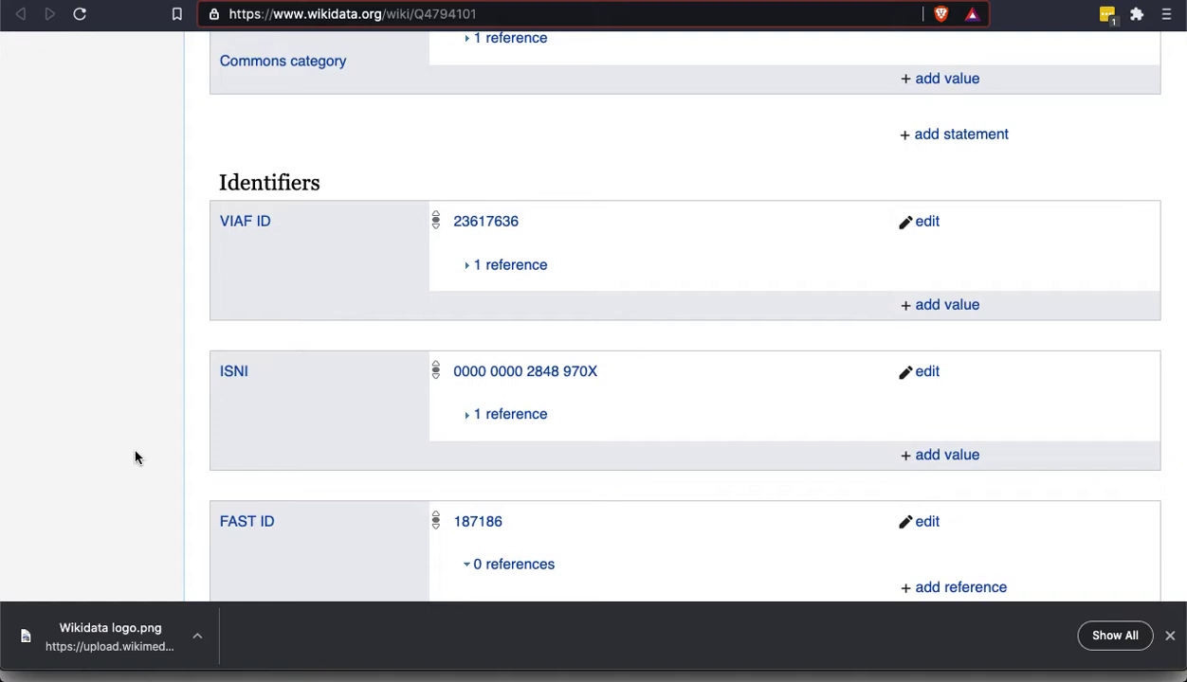
- Begin a new statement on the physician item and dismiss the property suggestion list
scroll(115, 146, up, 3)
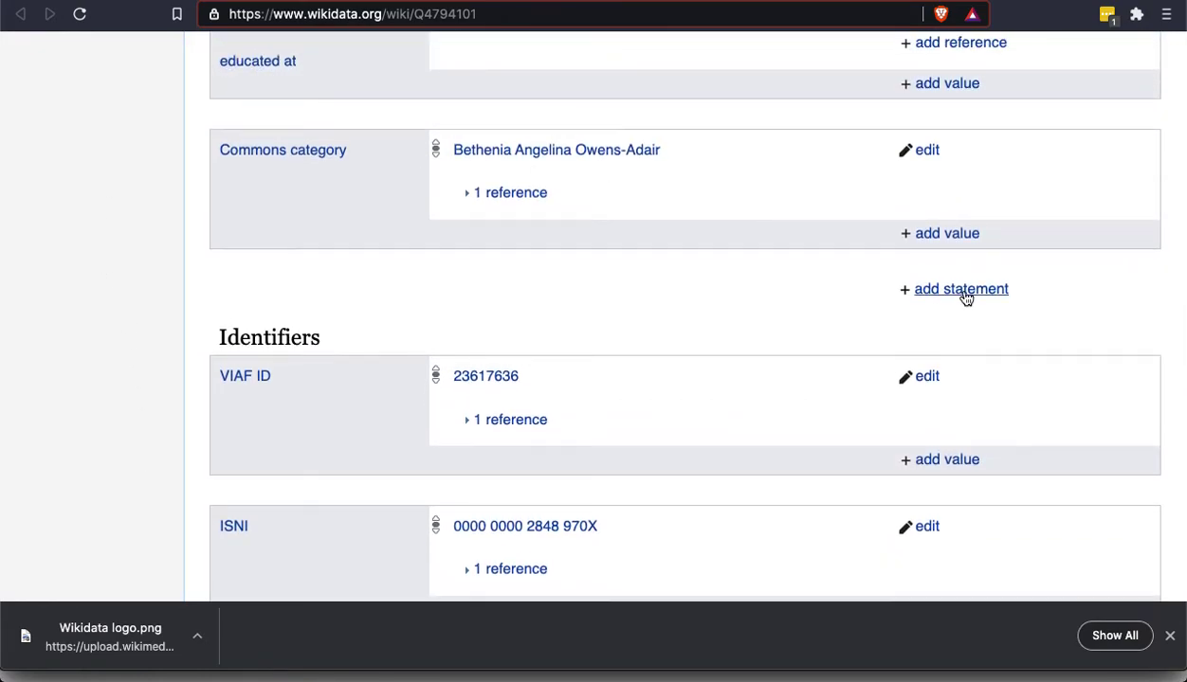
click(961, 290)
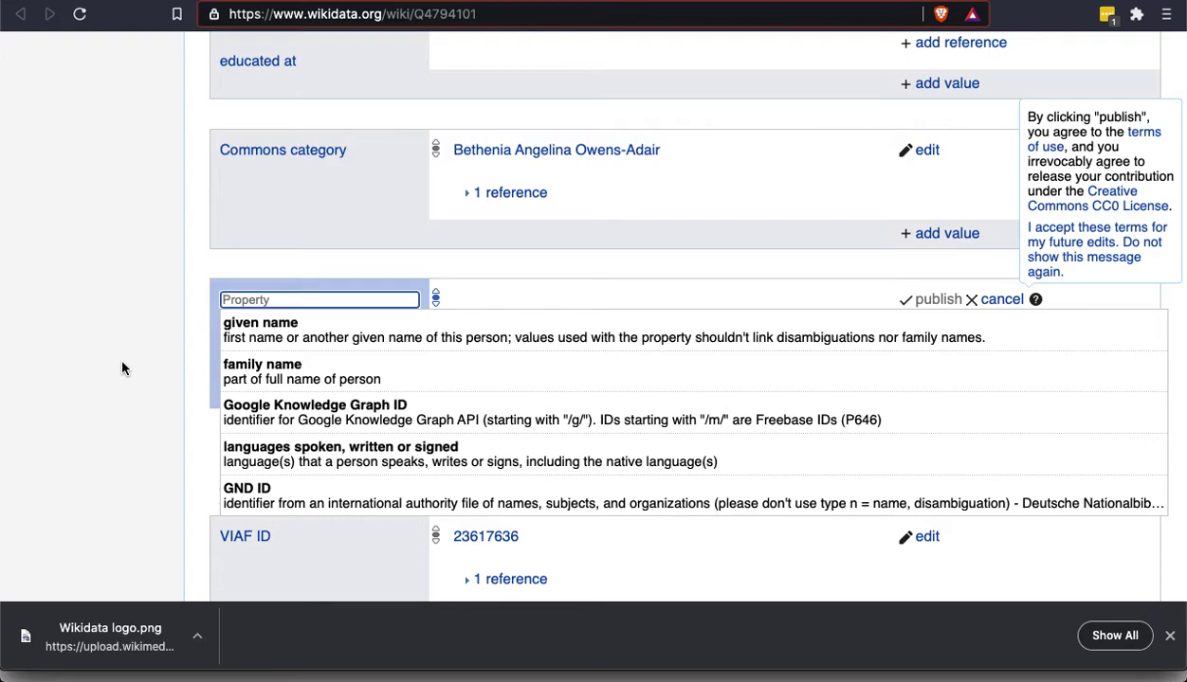
click(121, 368)
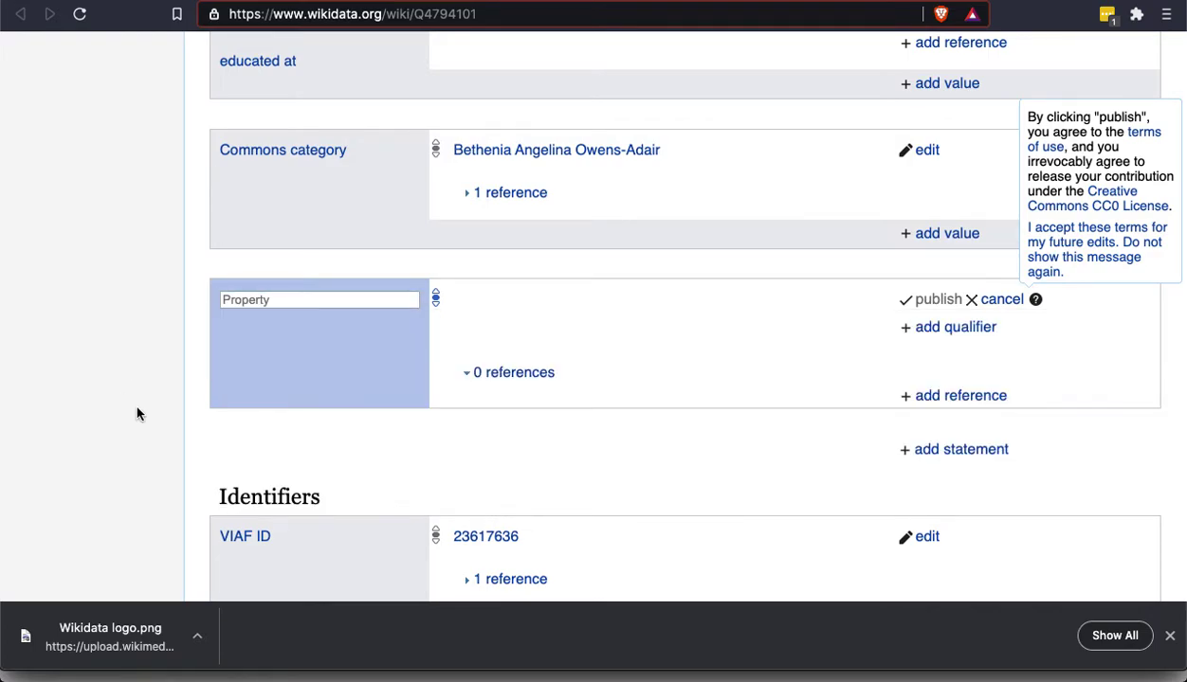
scroll(137, 414, down, 10)
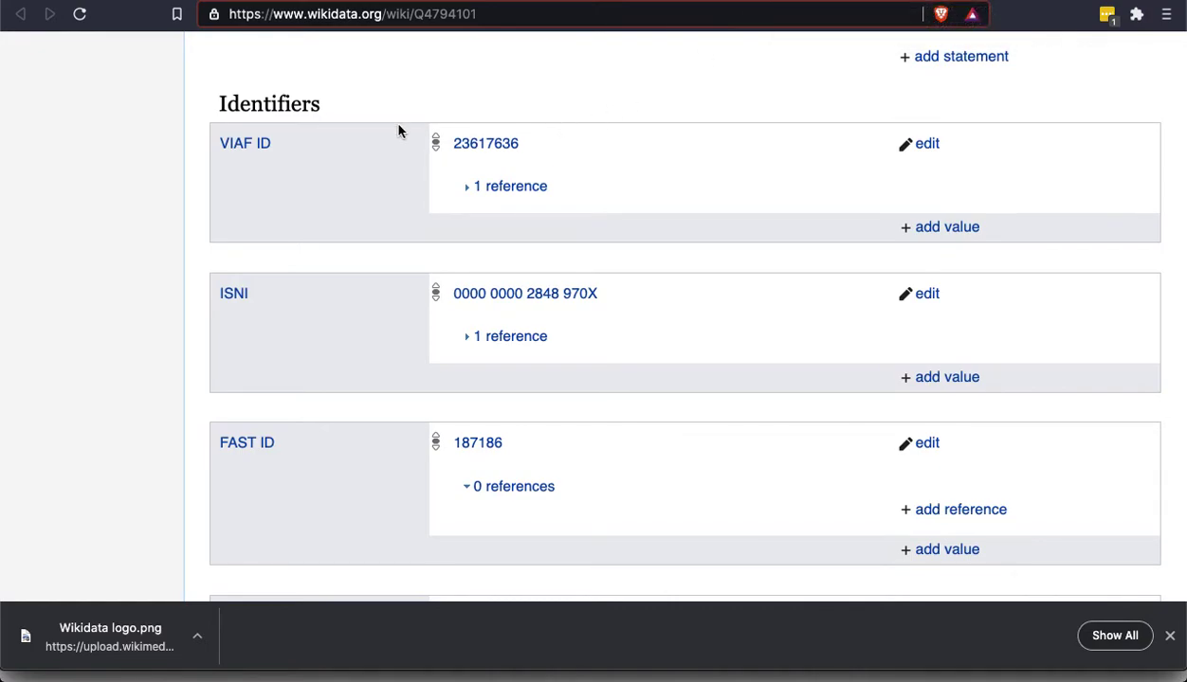
scroll(318, 81, up, 15)
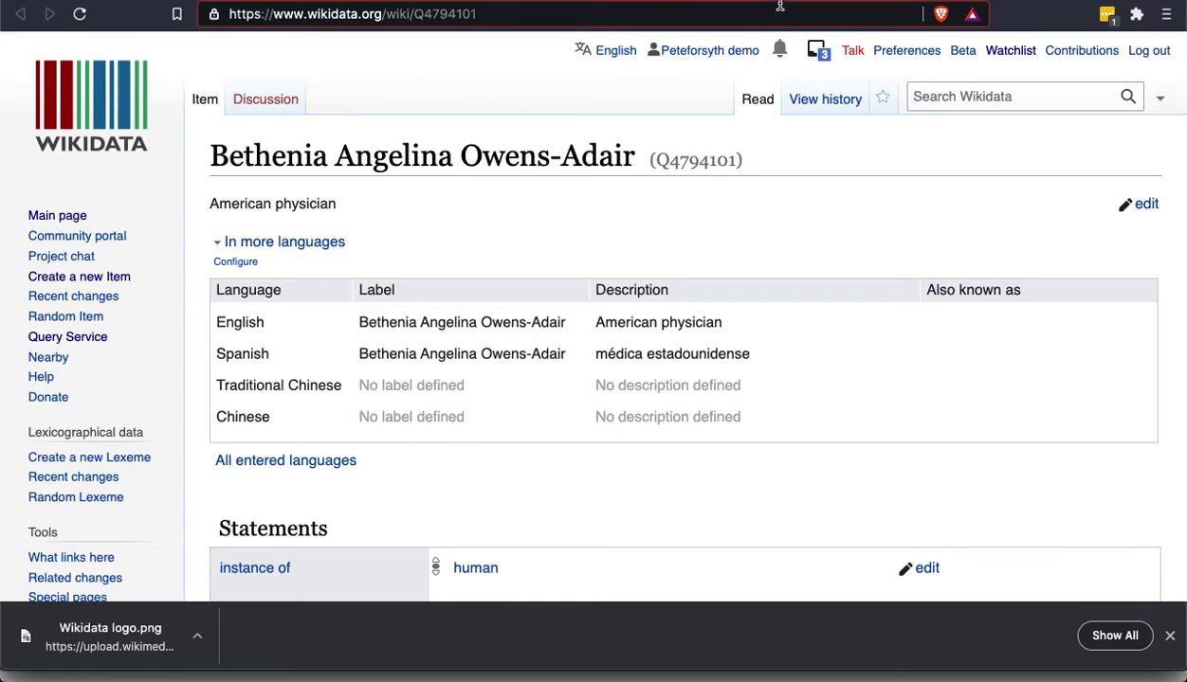
- Open the Owens-Adair encyclopedia article item Q103874061 and check its 'encyclopedia article' description
click(972, 99)
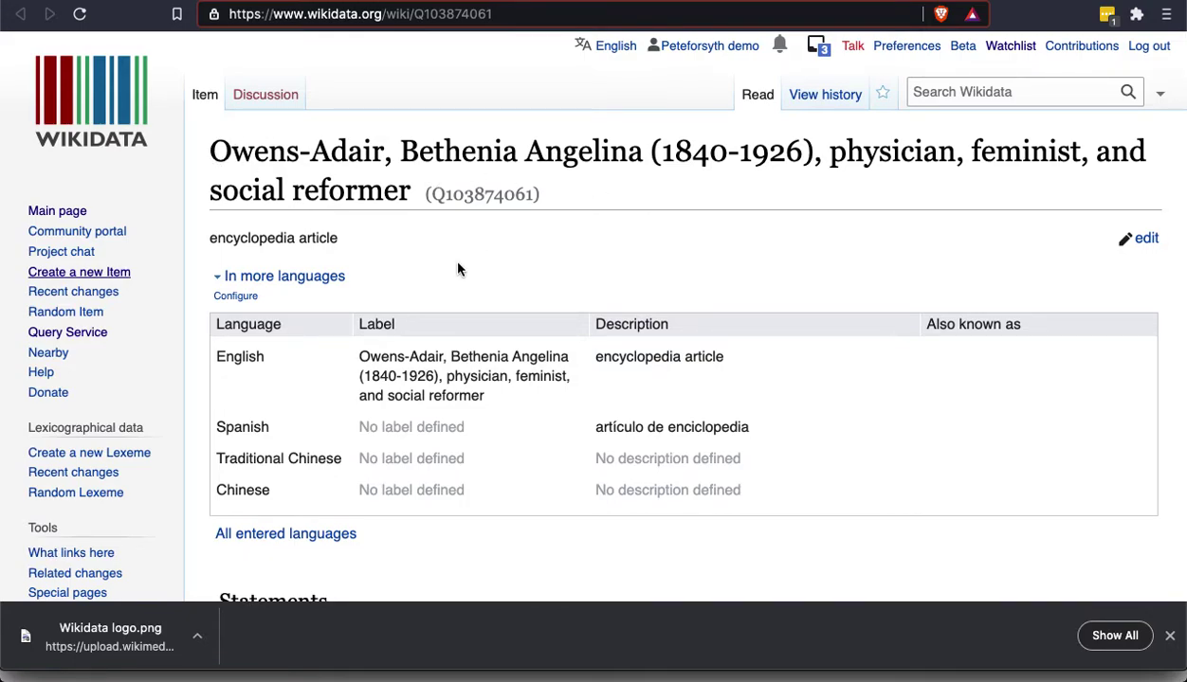
triple_click(242, 235)
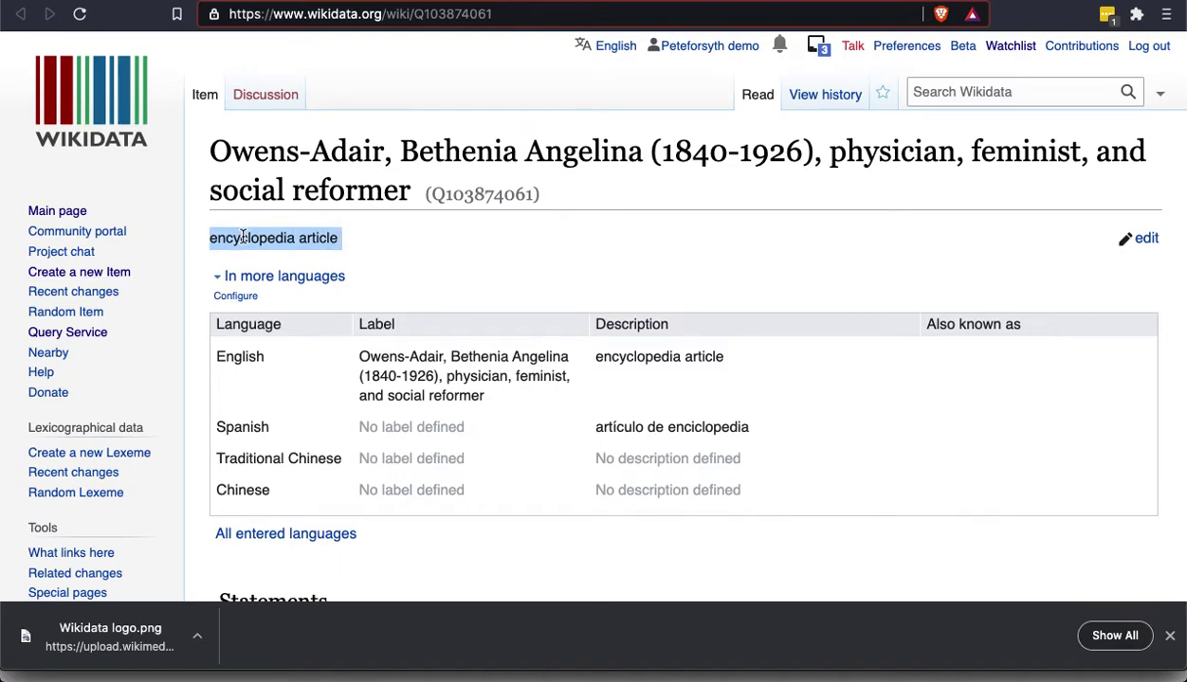
click(187, 275)
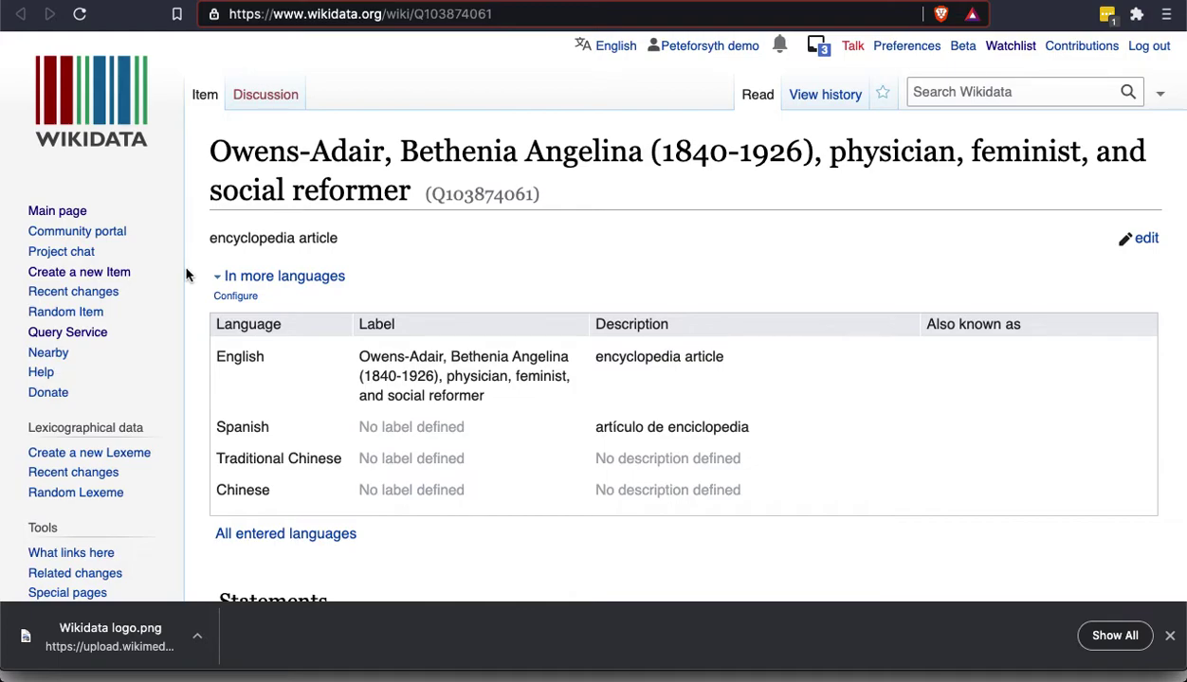
- Review the article's title, author name and publication date (12 February 2018) statements
scroll(187, 275, down, 10)
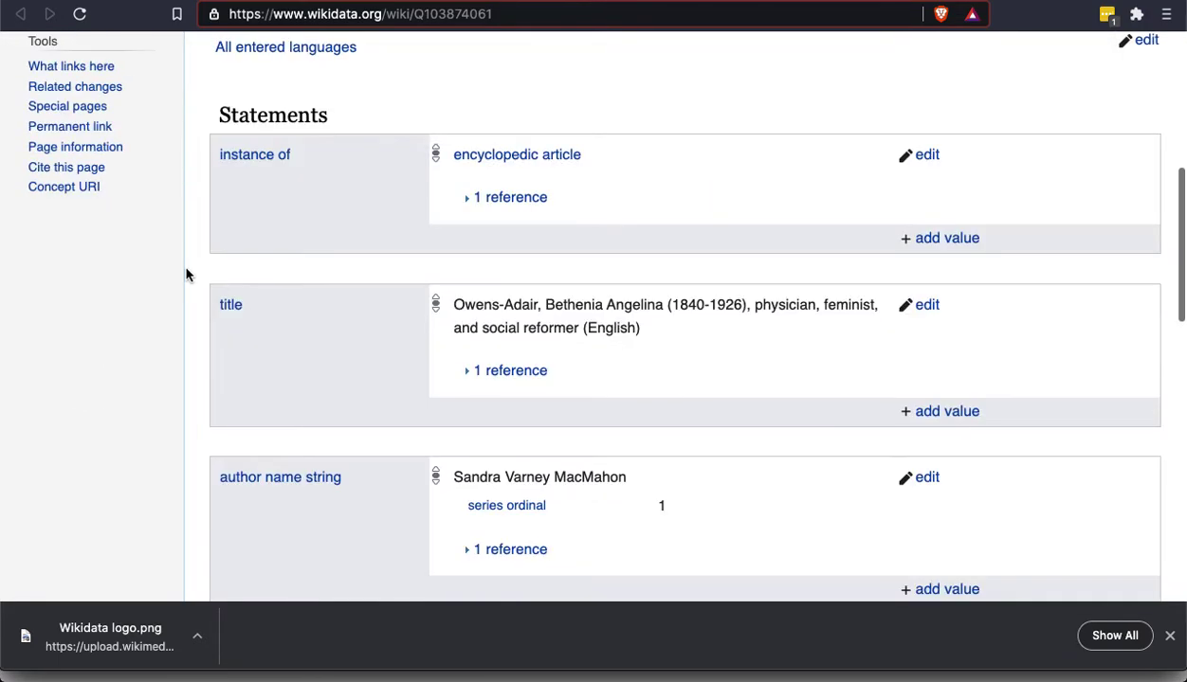
scroll(187, 275, down, 2)
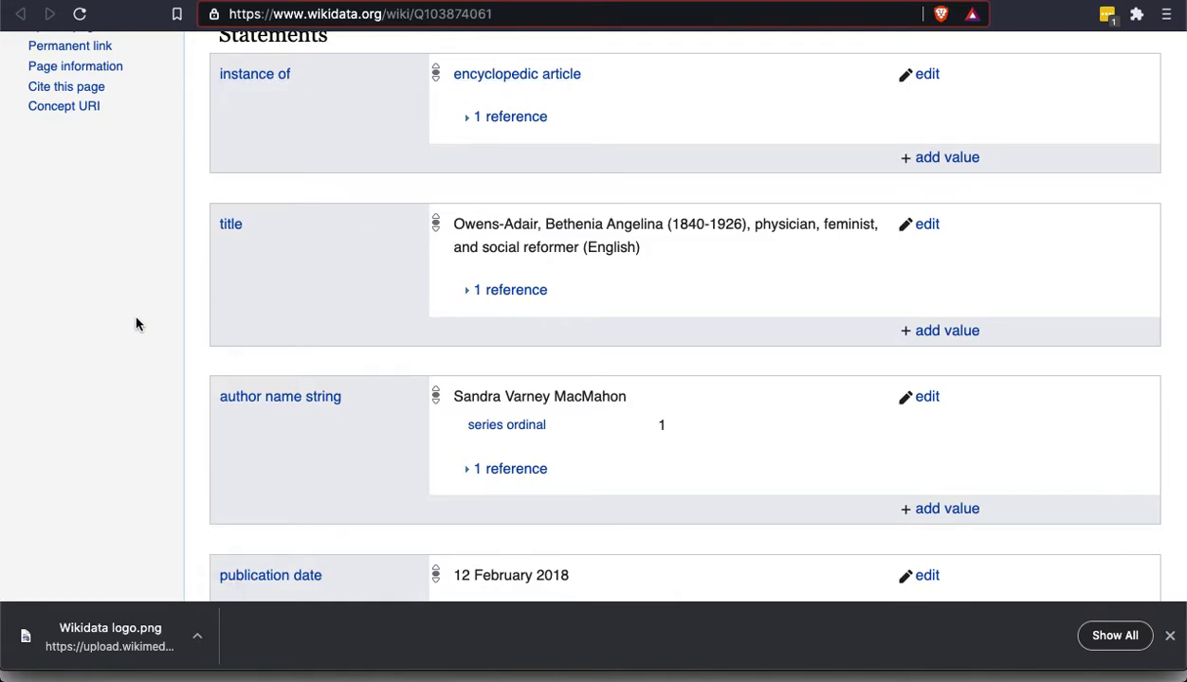
scroll(136, 381, down, 2)
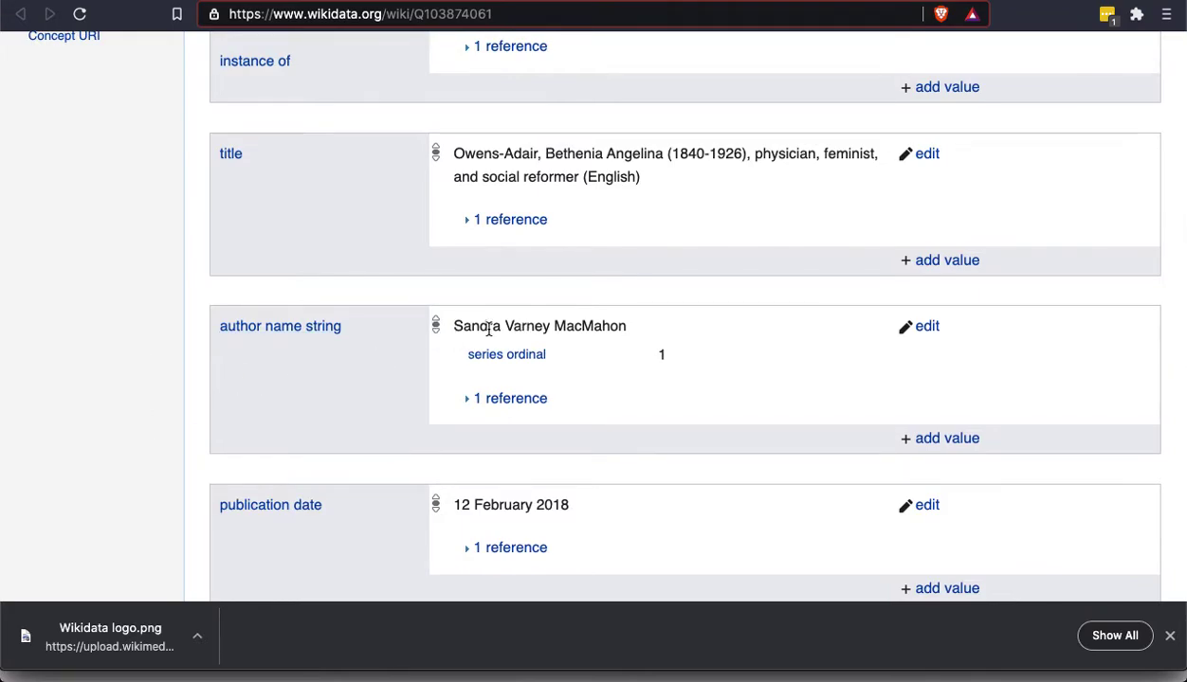
scroll(101, 417, down, 7)
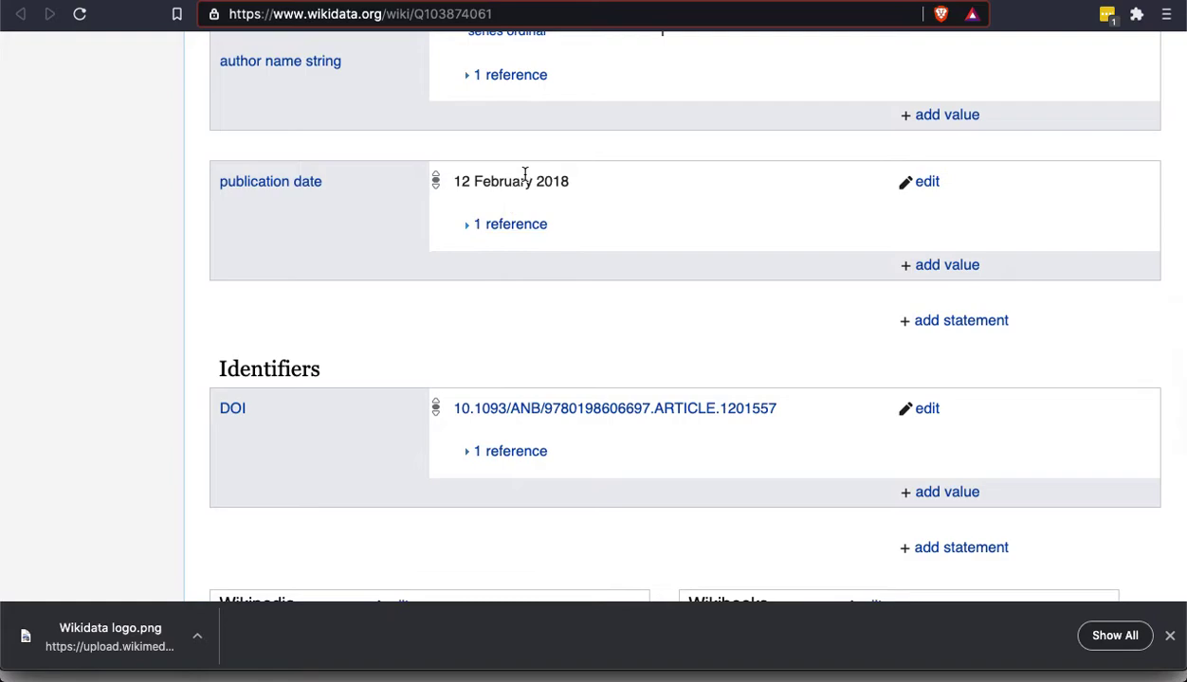
scroll(124, 309, down, 5)
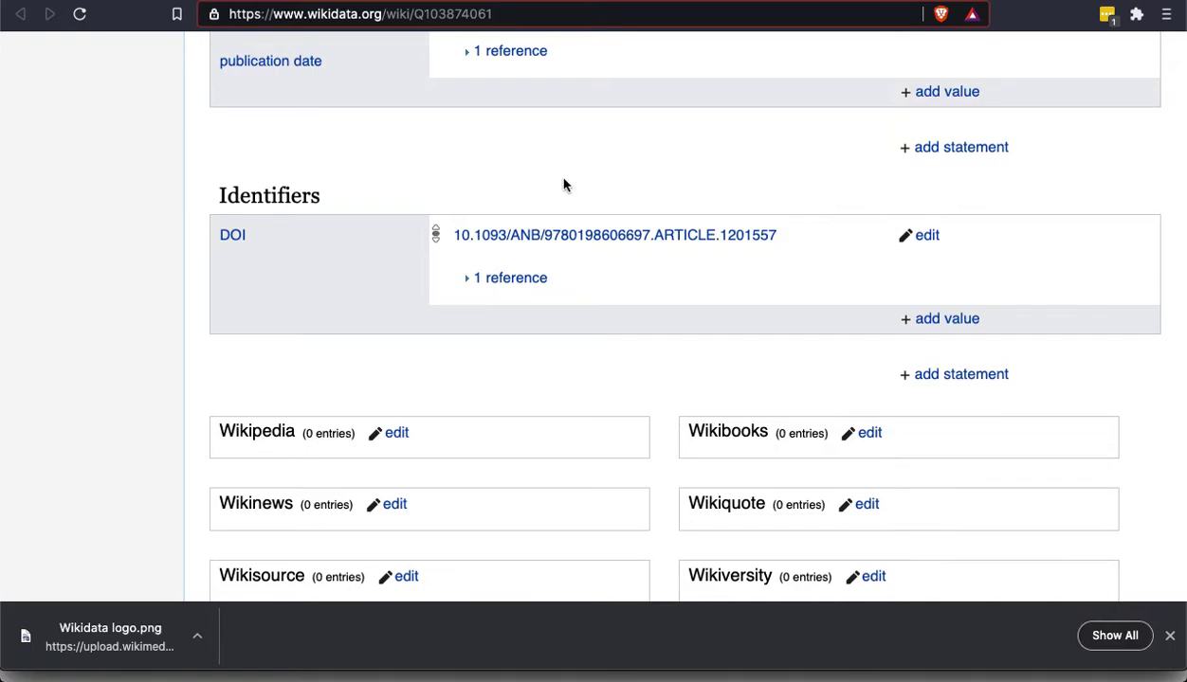
scroll(563, 185, up, 5)
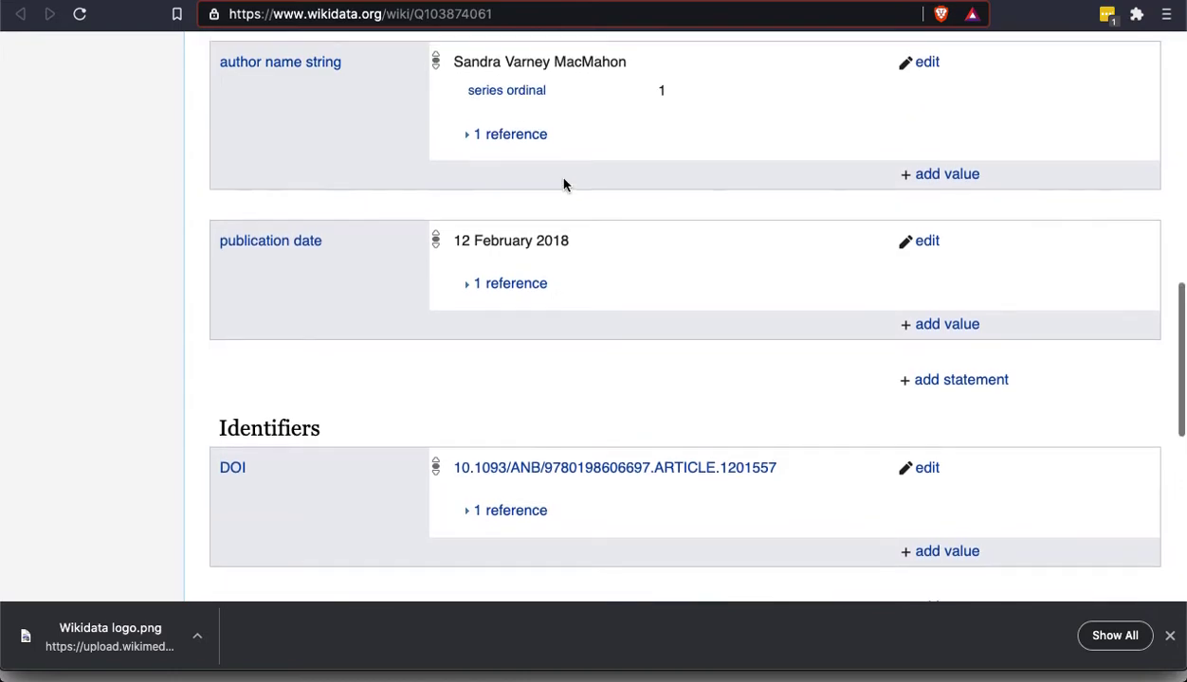
scroll(563, 185, up, 3)
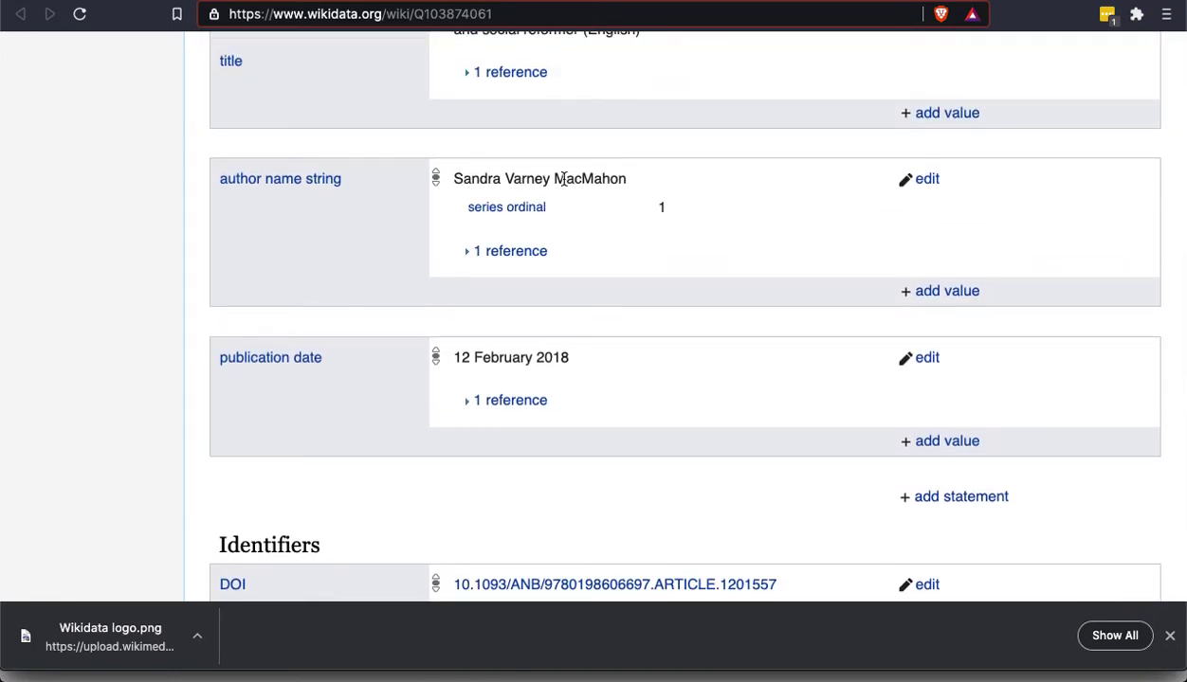
scroll(563, 180, up, 8)
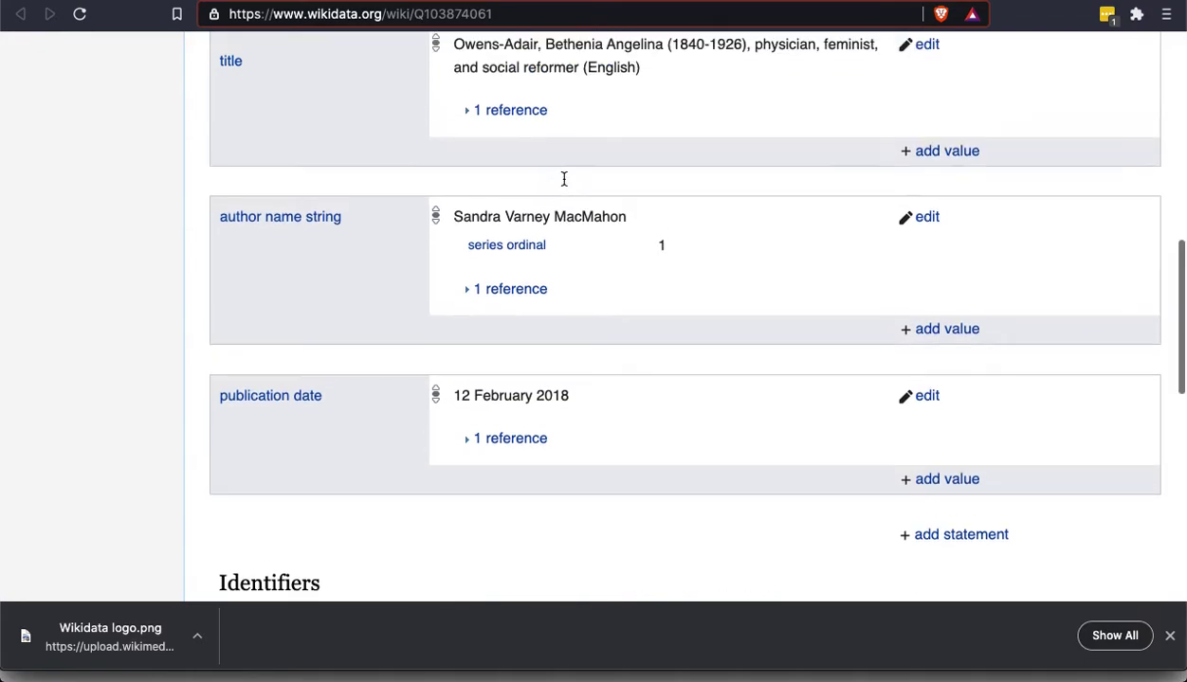
scroll(572, 120, up, 4)
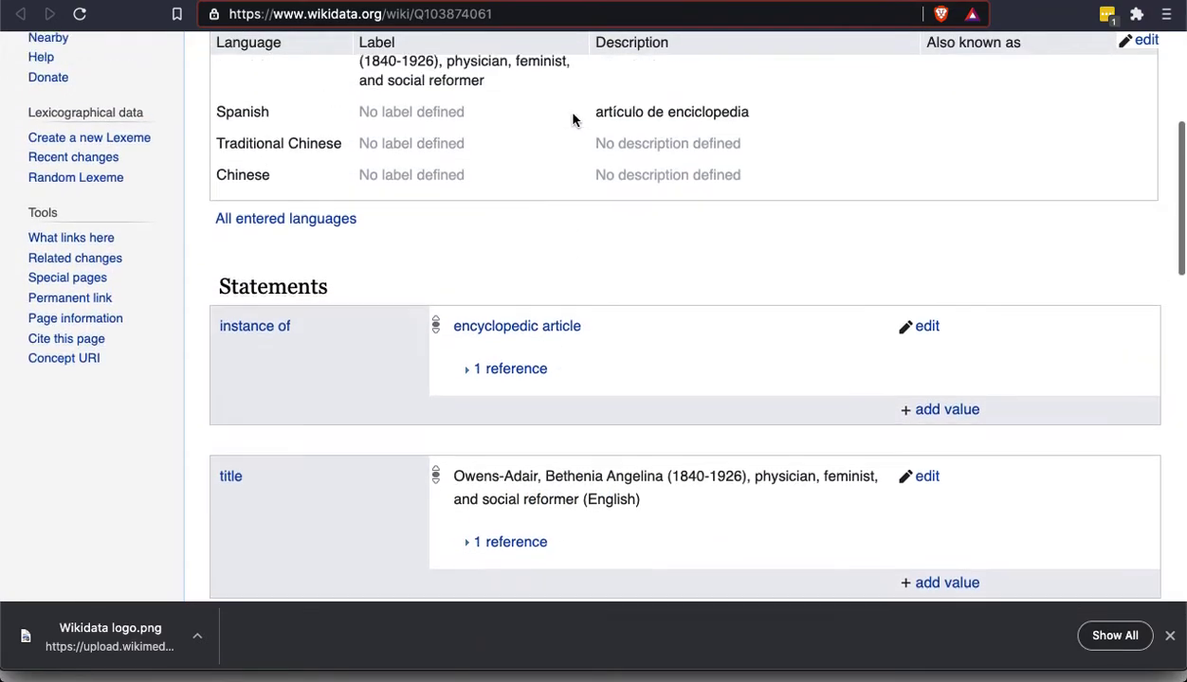
scroll(829, 144, up, 3)
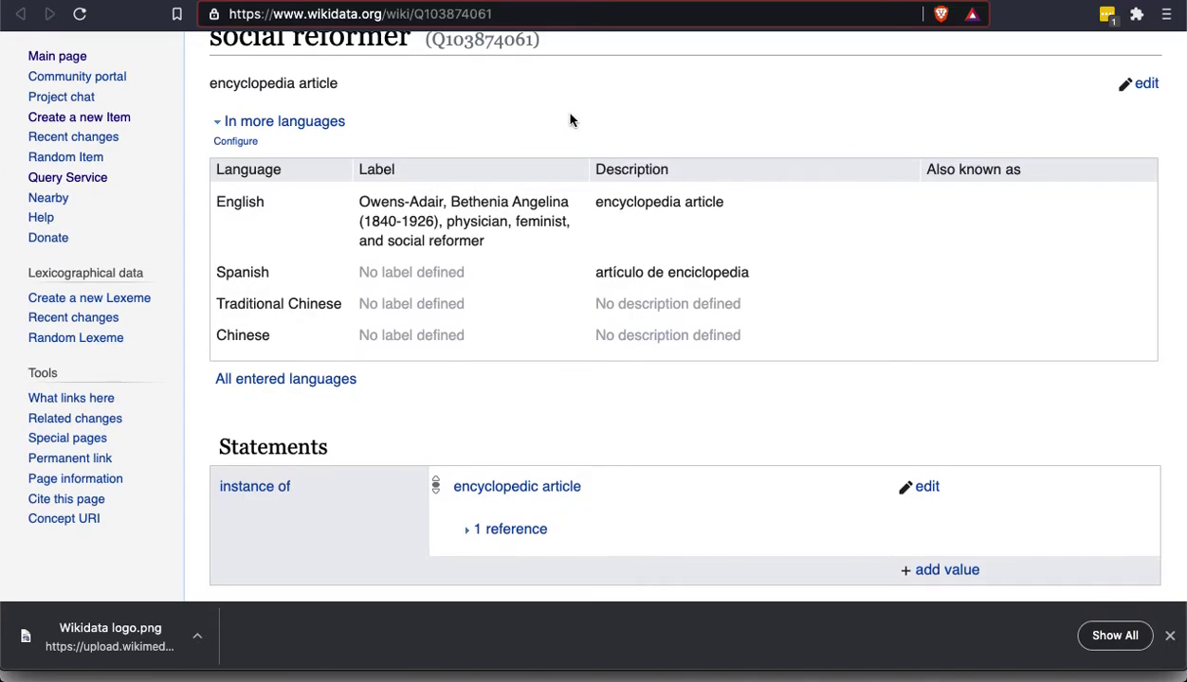
scroll(570, 121, up, 2)
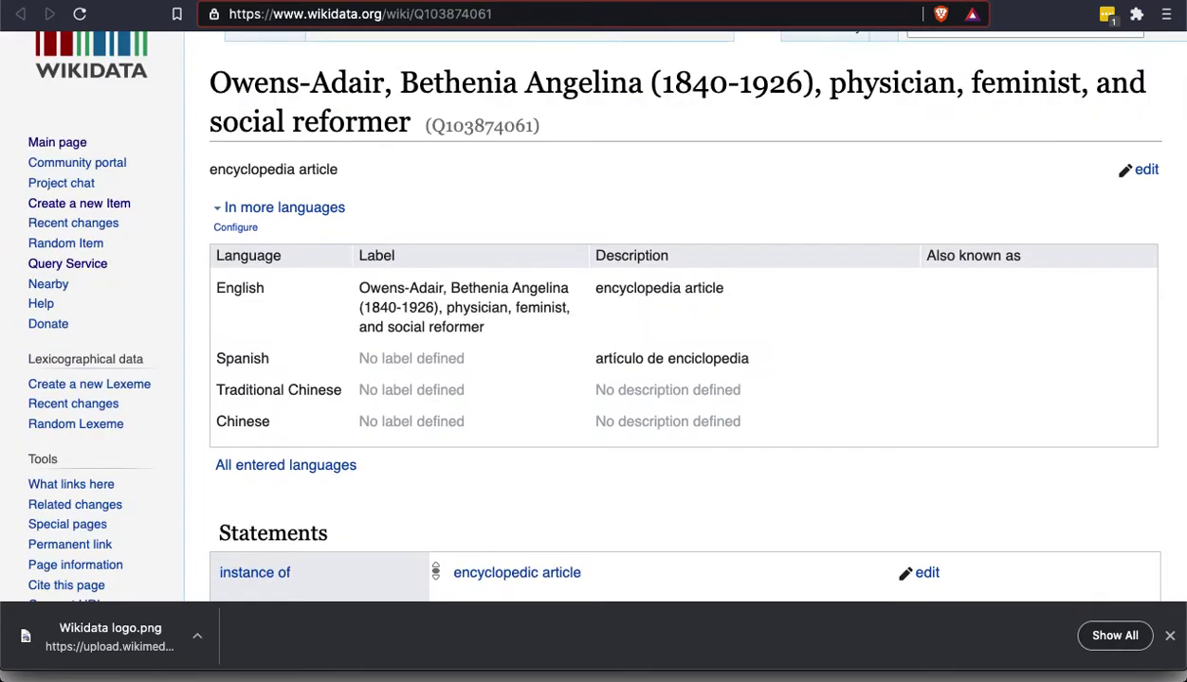
scroll(964, 420, down, 5)
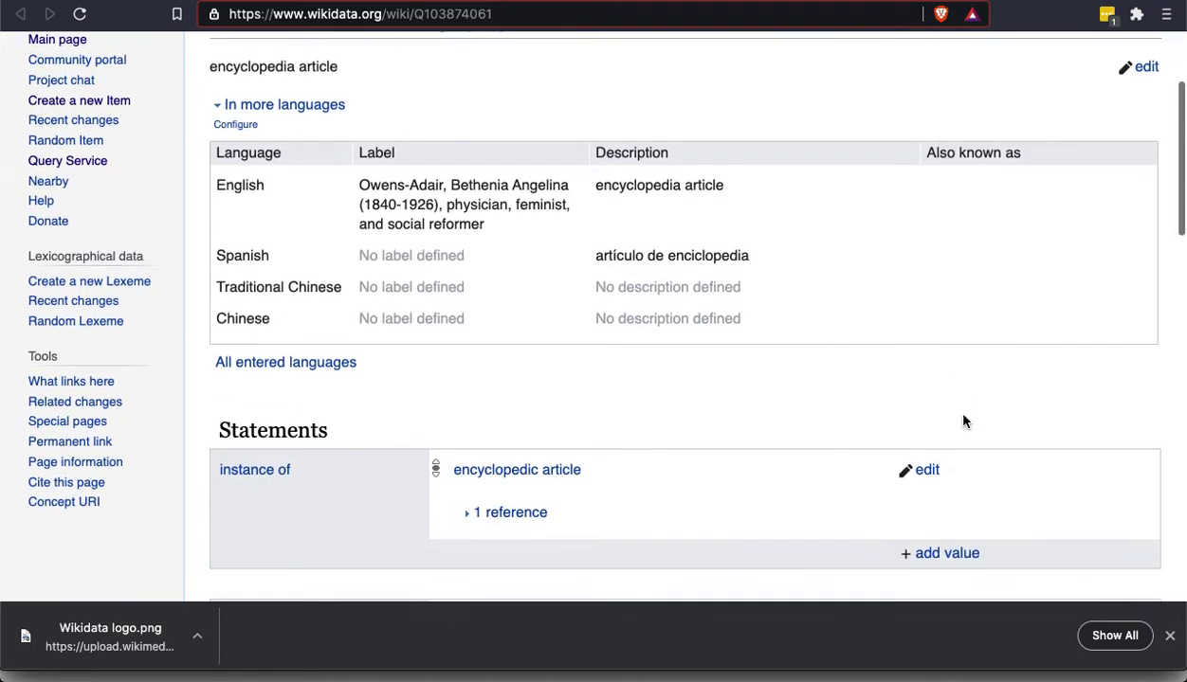
scroll(964, 420, down, 2)
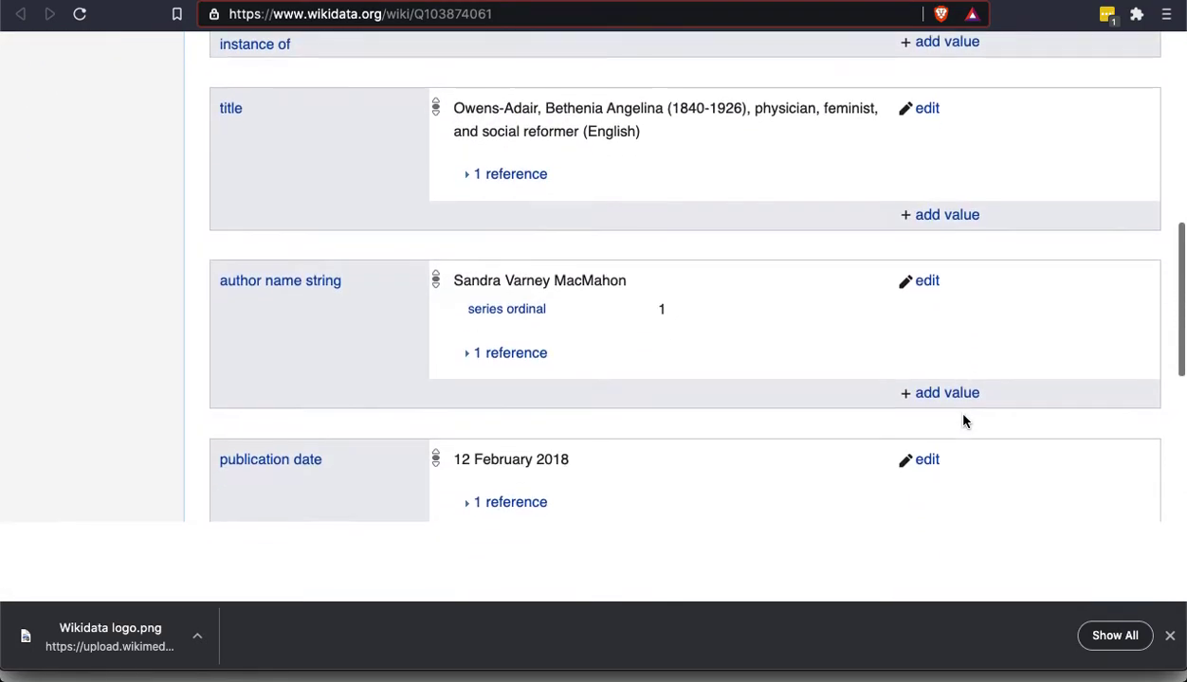
scroll(963, 420, up, 2)
scroll(964, 420, down, 4)
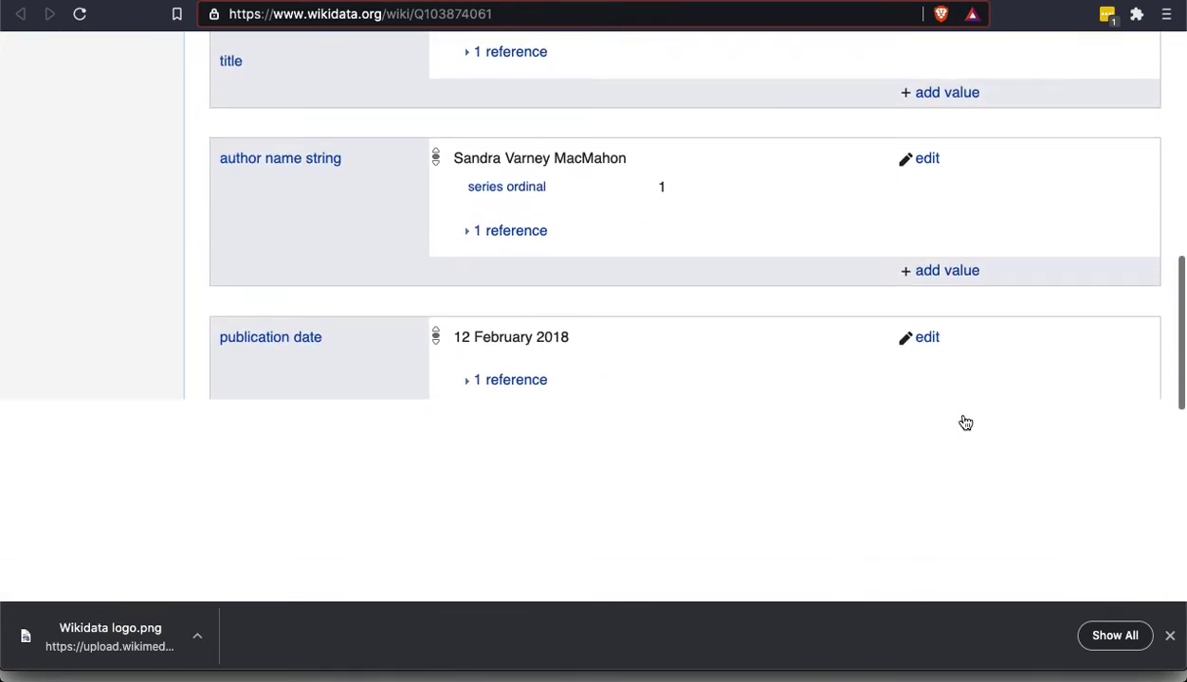
- Add a main subject statement with value Bethenia Angelina Owens-Adair to the article item
click(943, 447)
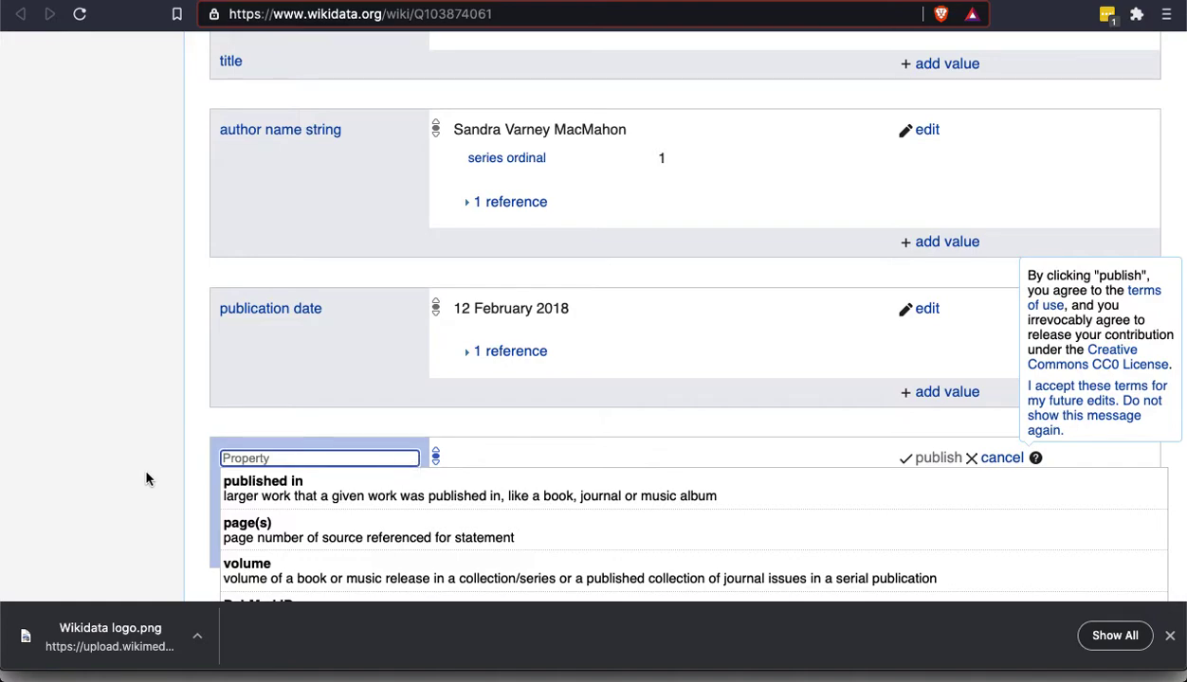
text(main topic)
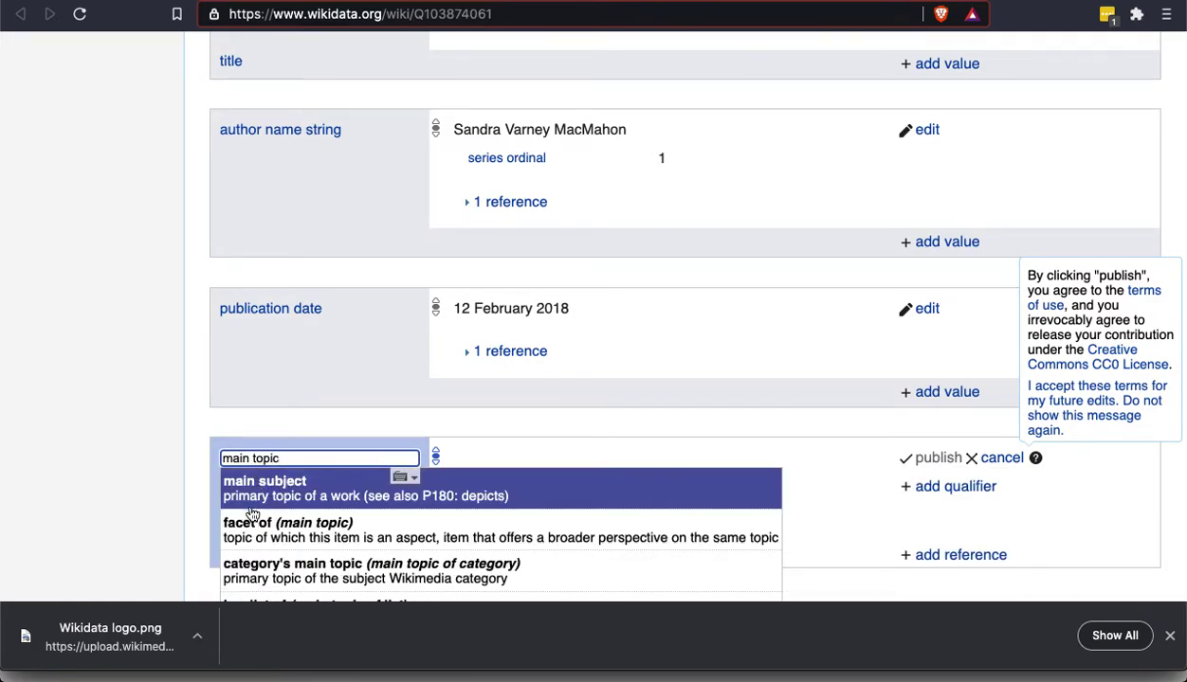
scroll(151, 483, down, 1)
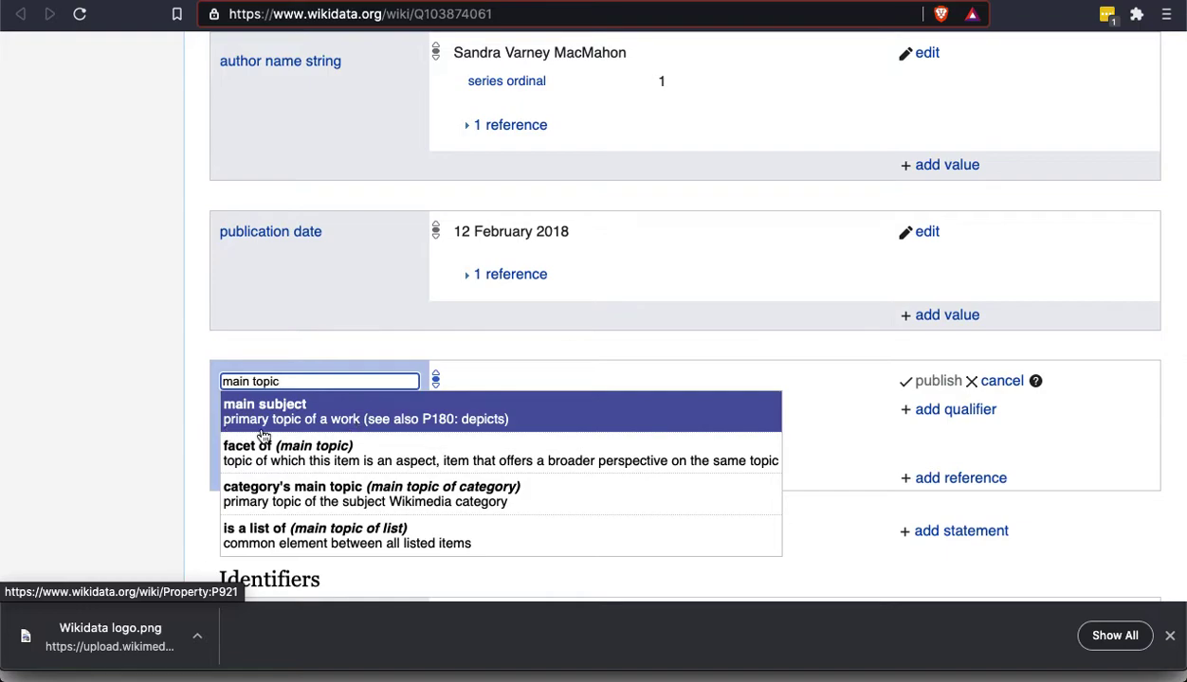
click(325, 429)
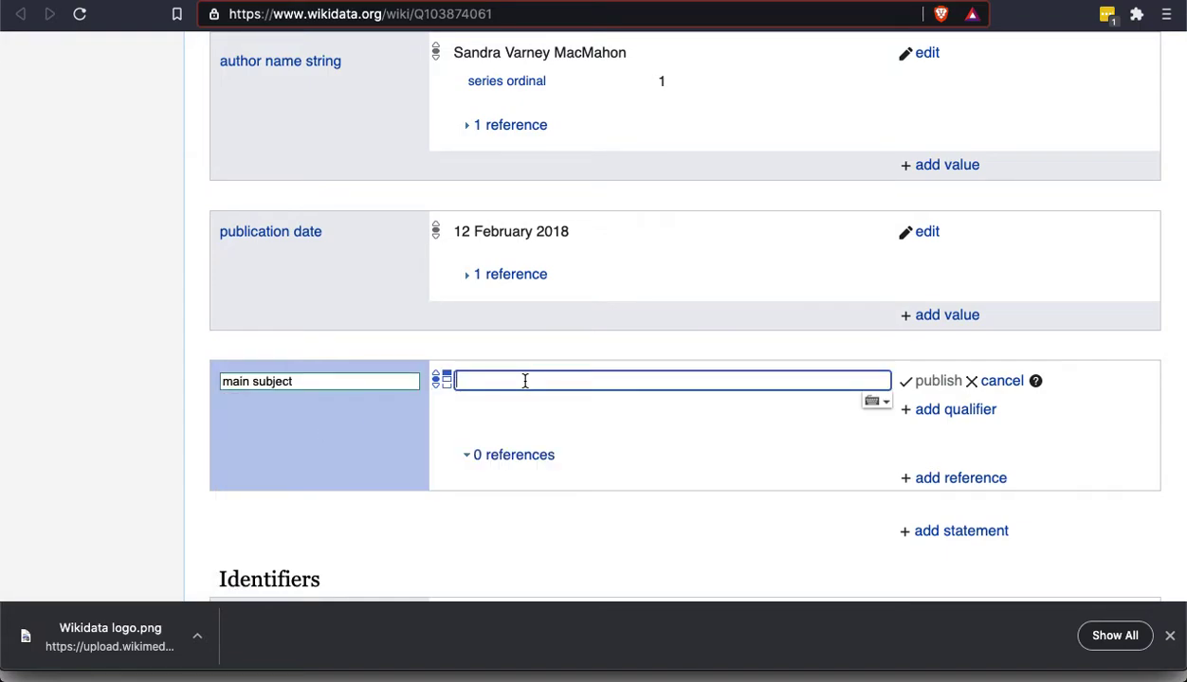
text(Bethenia)
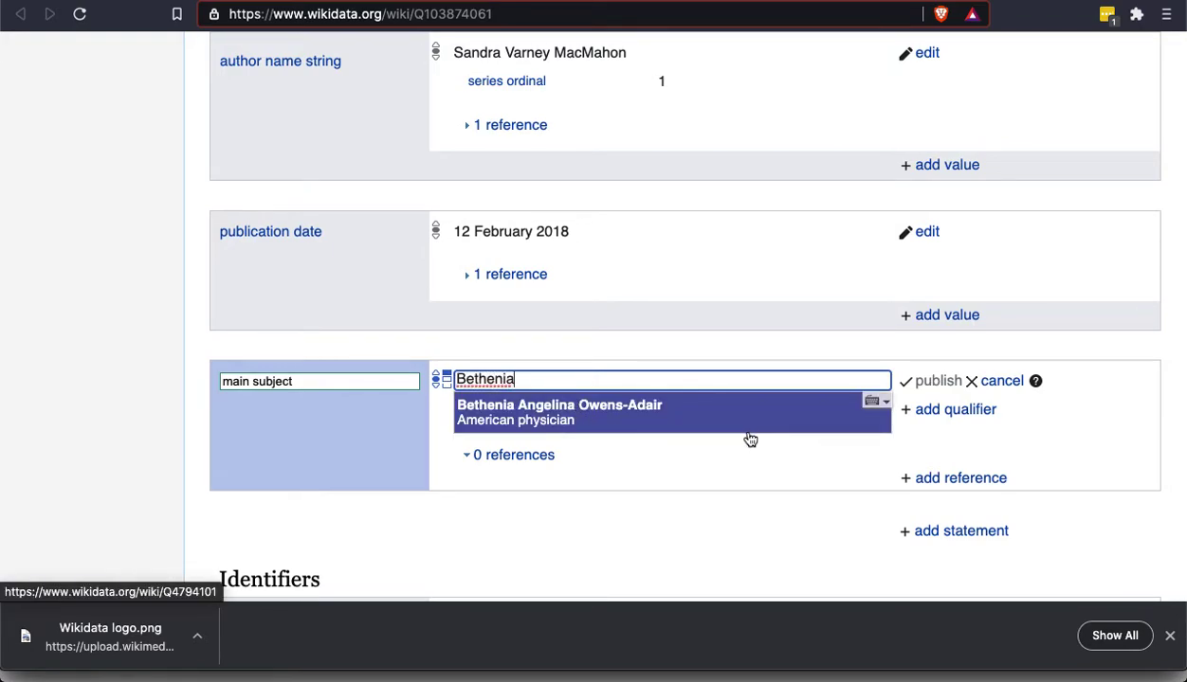
click(716, 432)
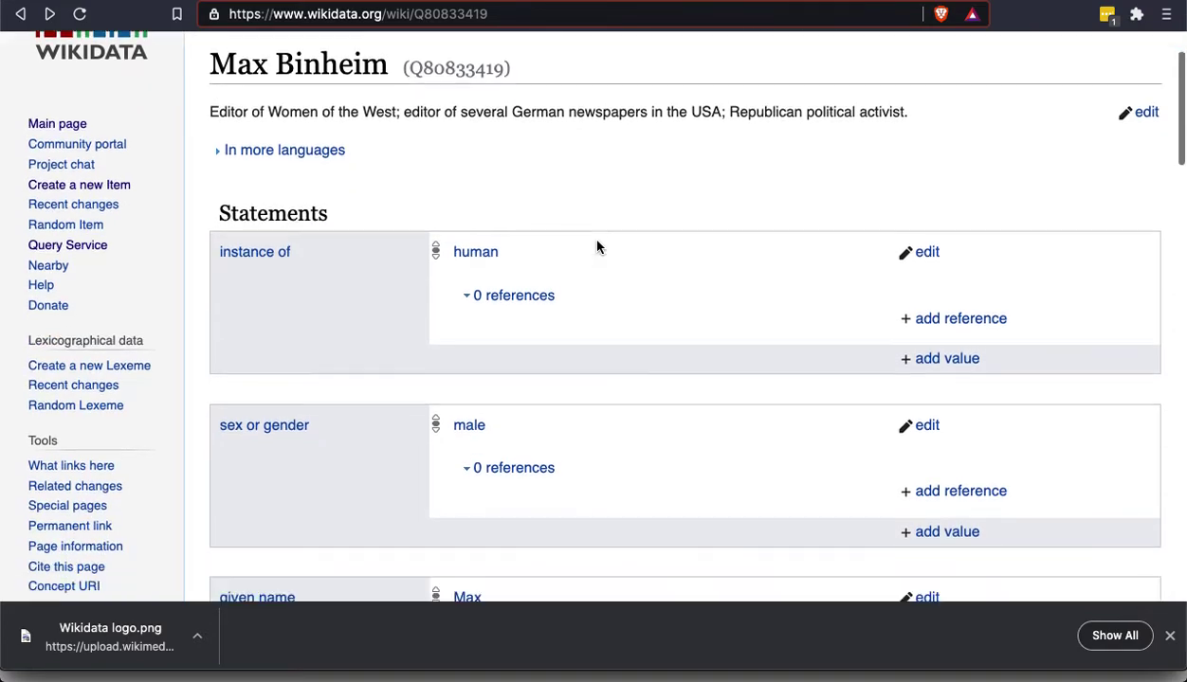
scroll(597, 247, down, 1)
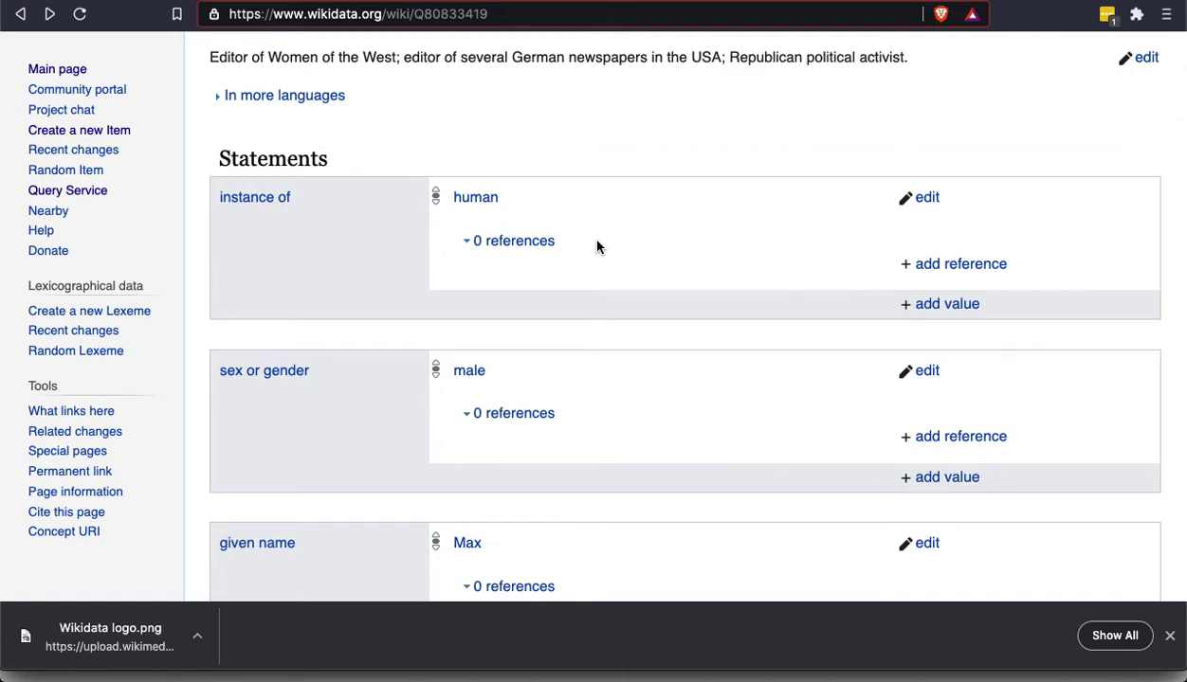
scroll(597, 248, down, 3)
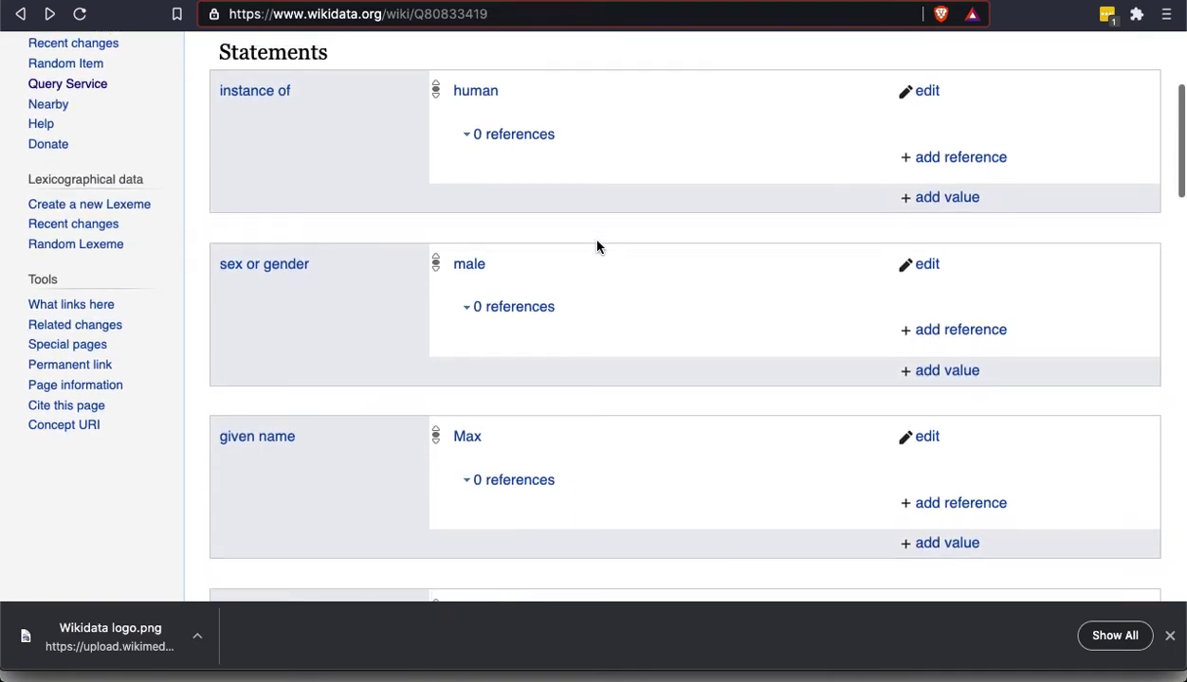
scroll(597, 247, down, 5)
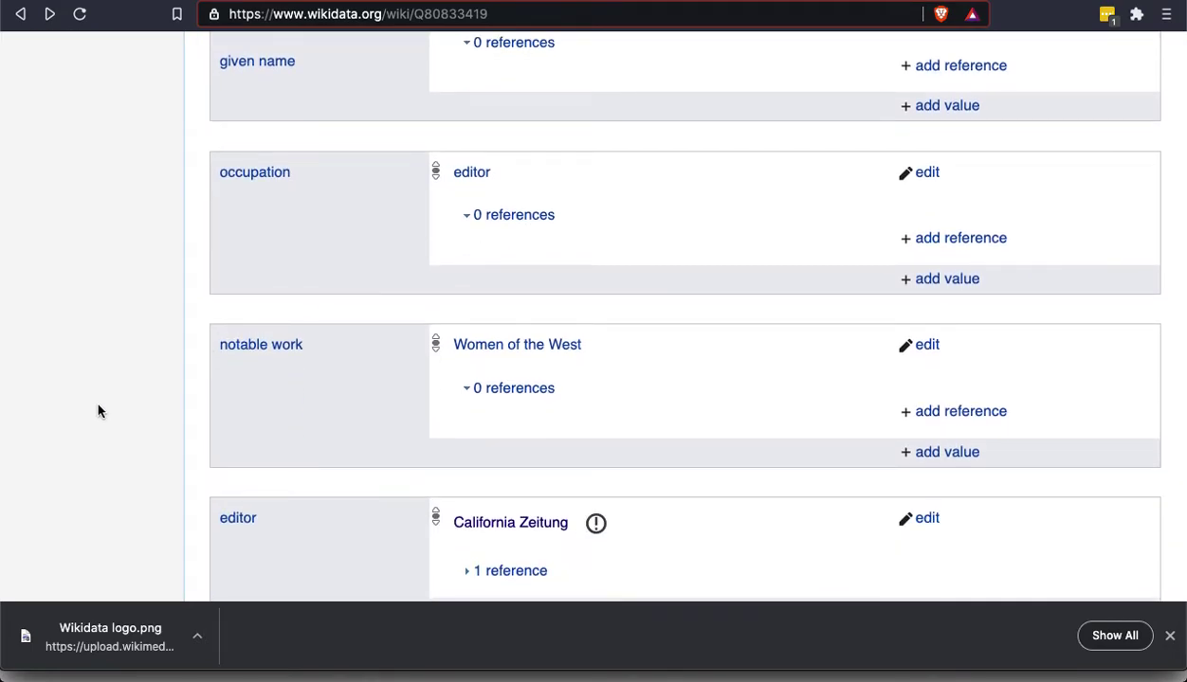
scroll(96, 396, down, 3)
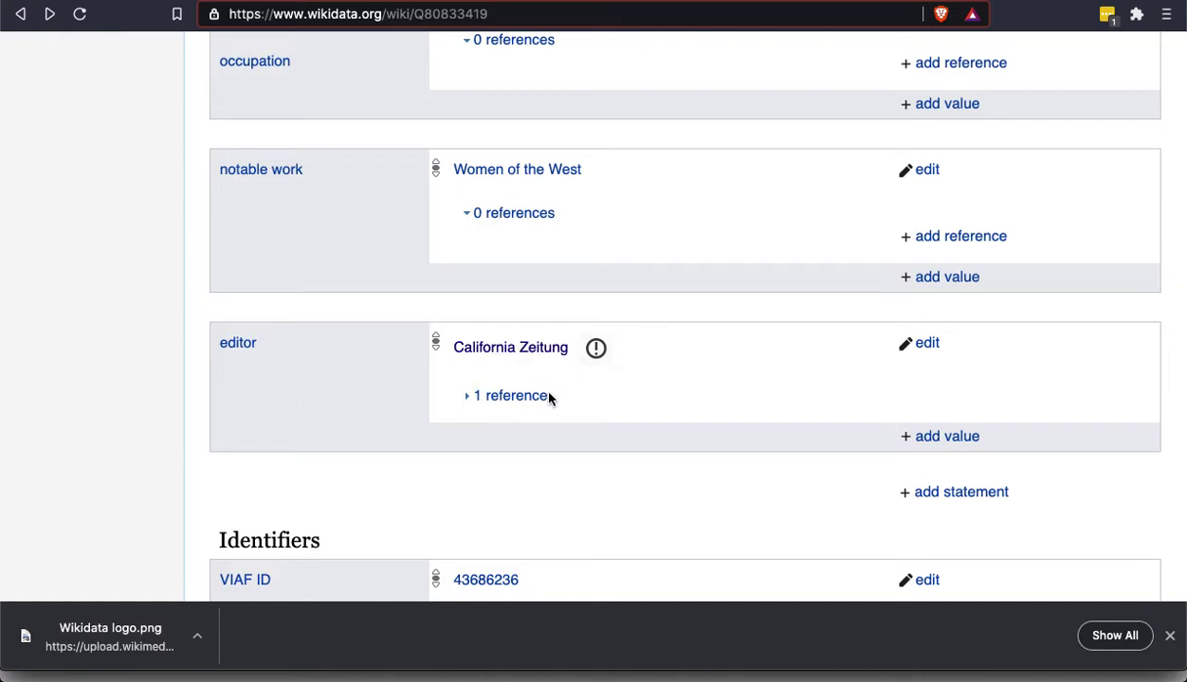
- Expand the California Zeitung reference to see its archive.org URL, cancelling a new reference URL
click(497, 399)
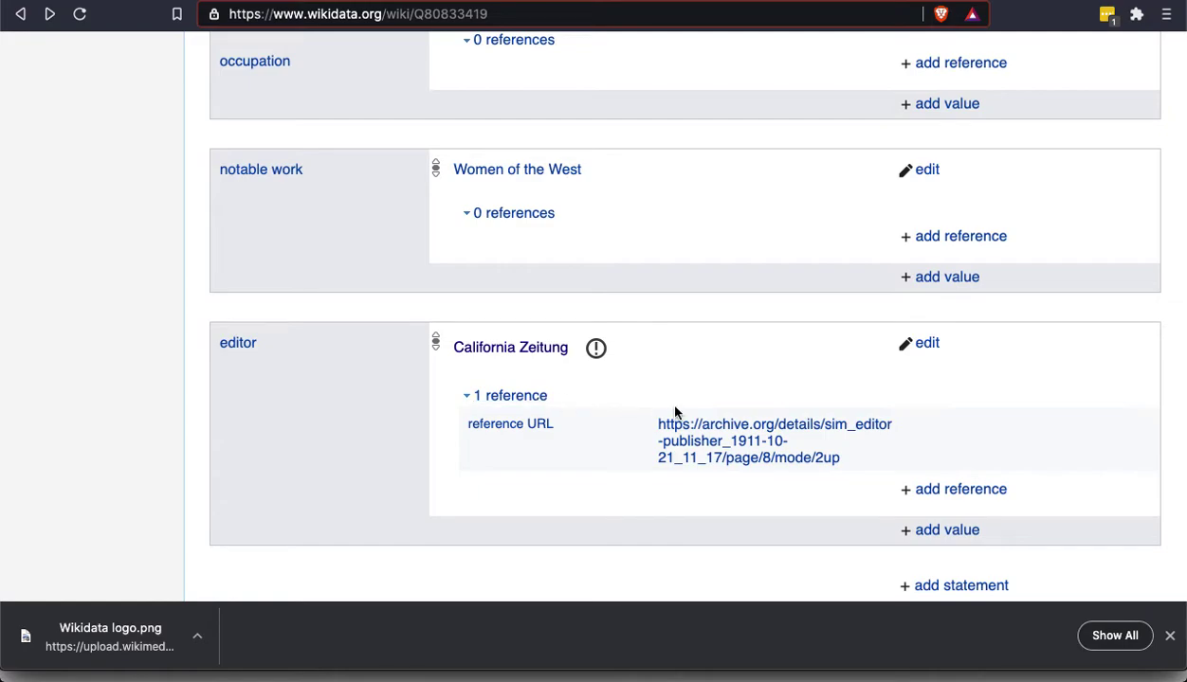
click(948, 489)
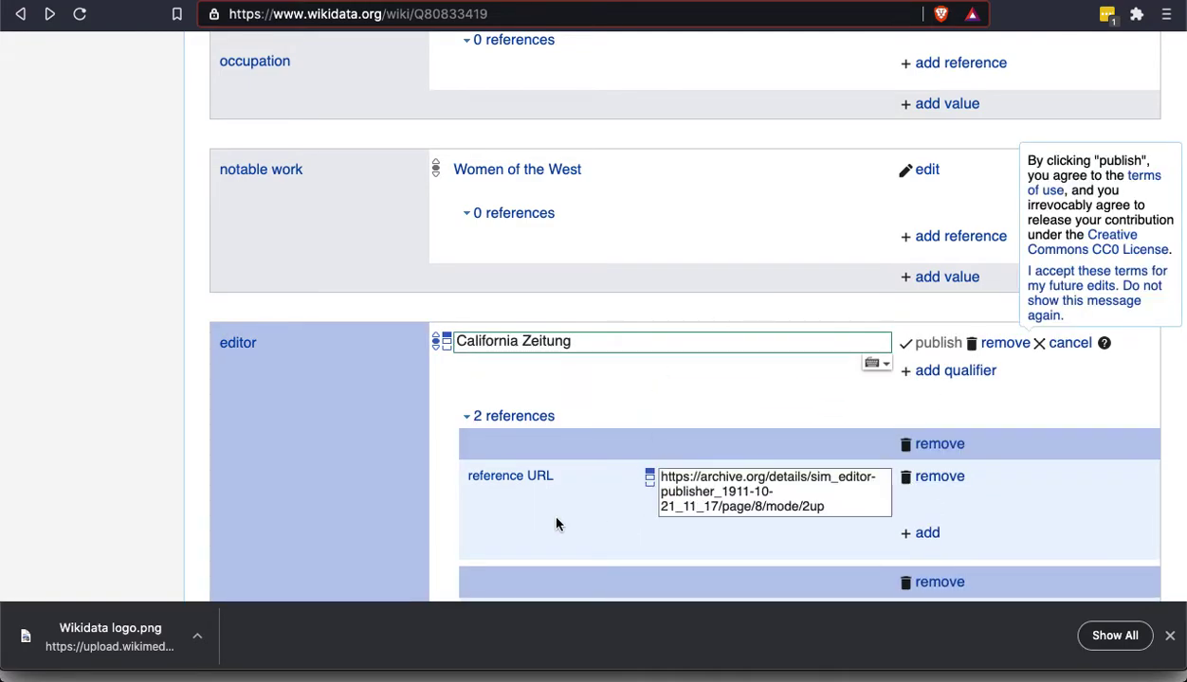
scroll(543, 506, down, 2)
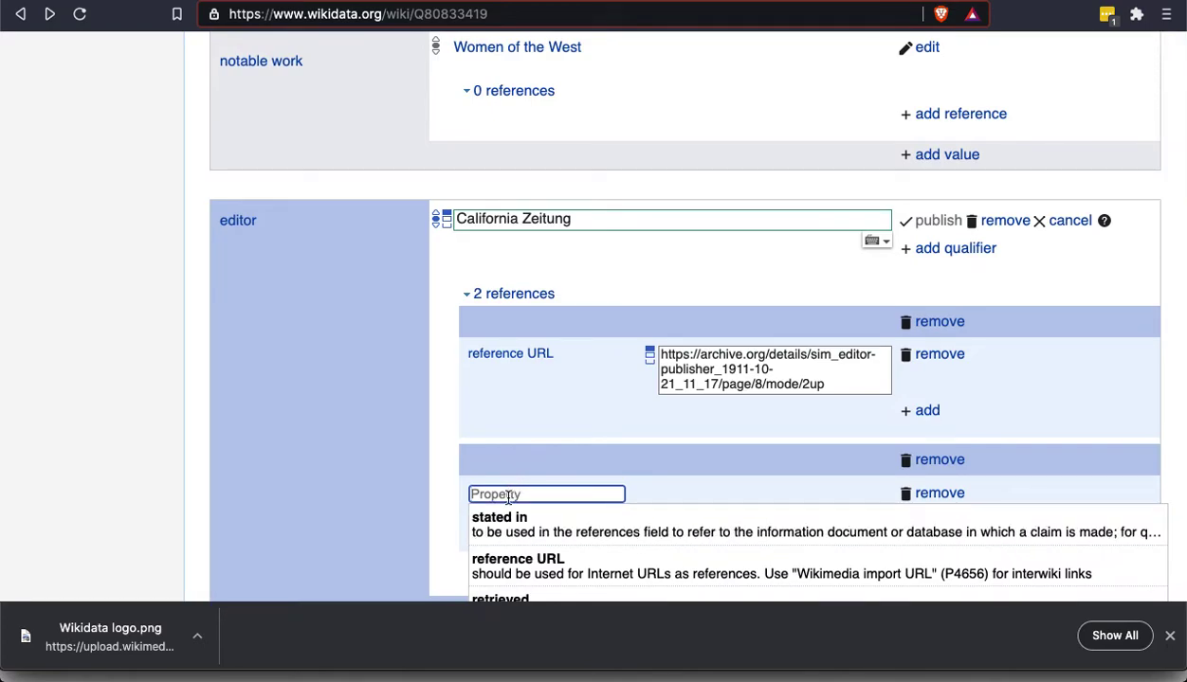
text(reference url)
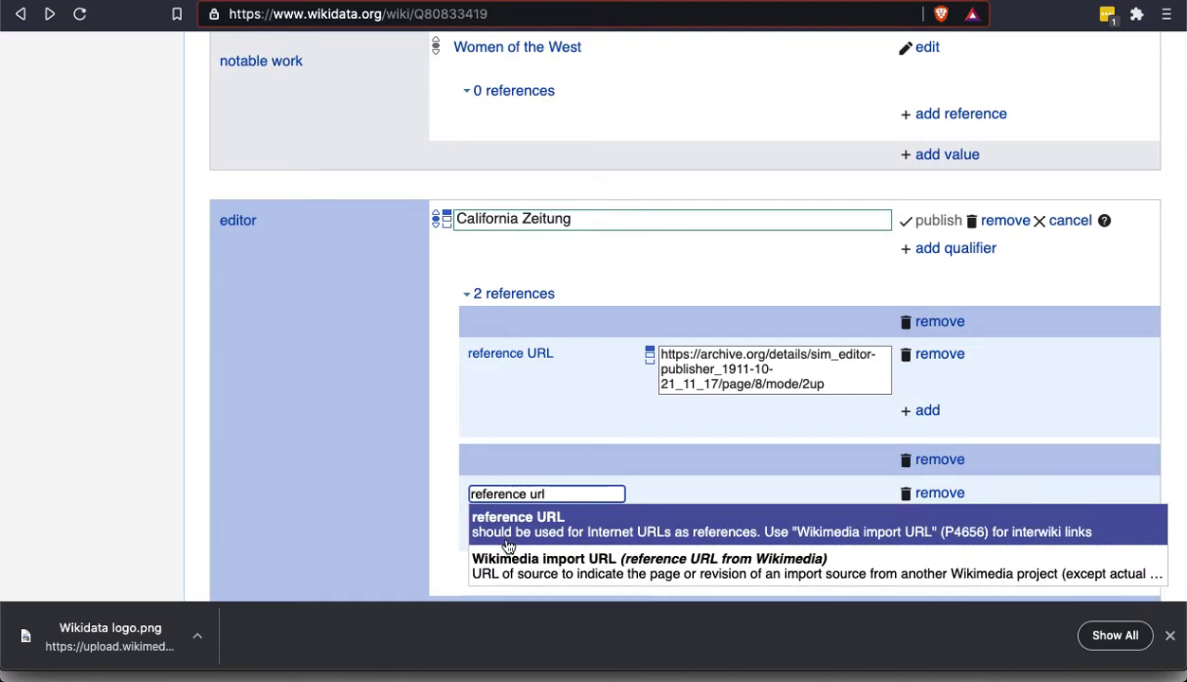
click(557, 526)
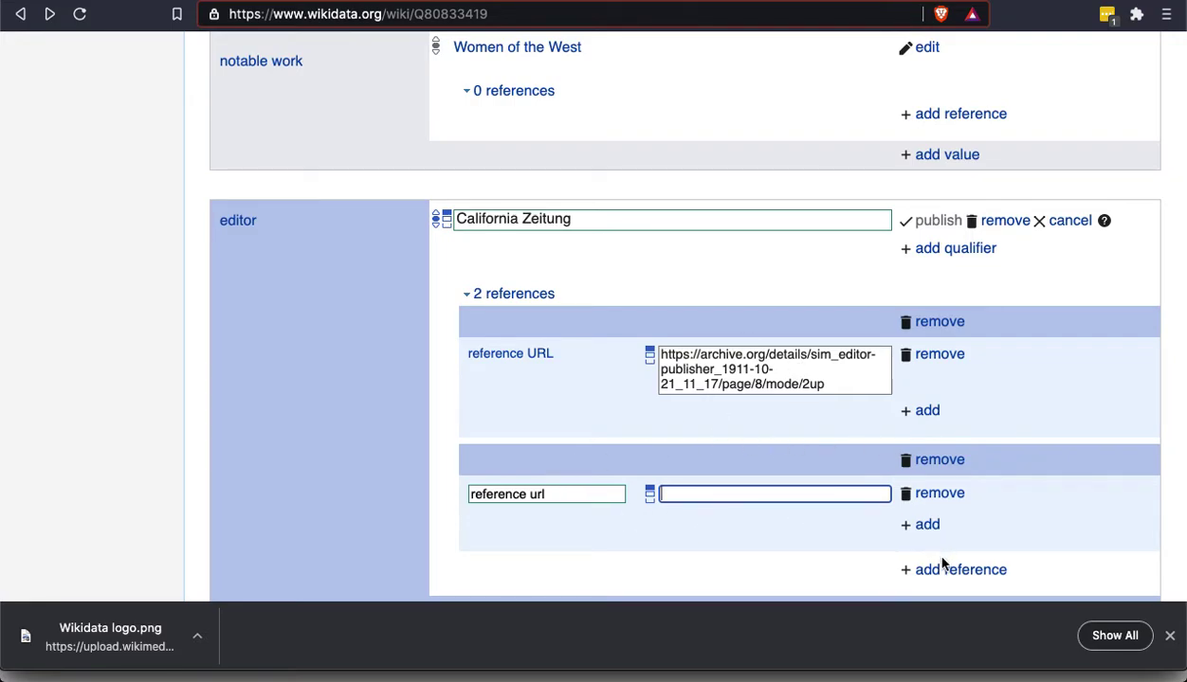
click(1069, 222)
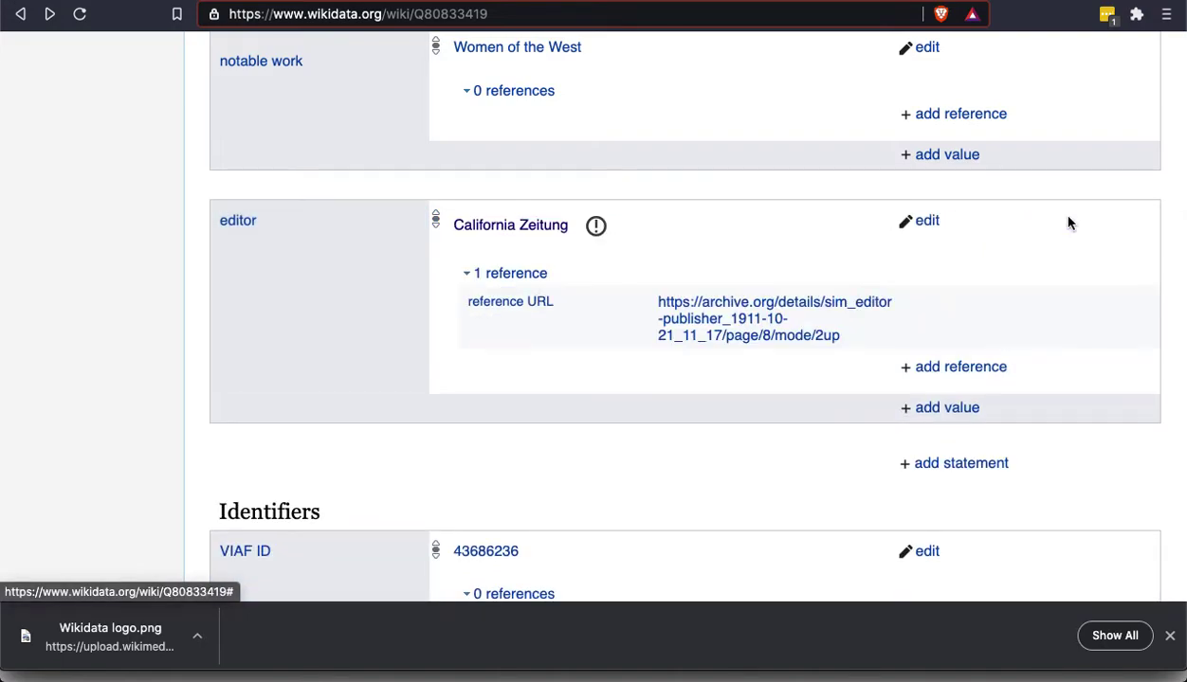
- Show the potential issues popup for the California Zeitung editor statement's type constraint
click(598, 229)
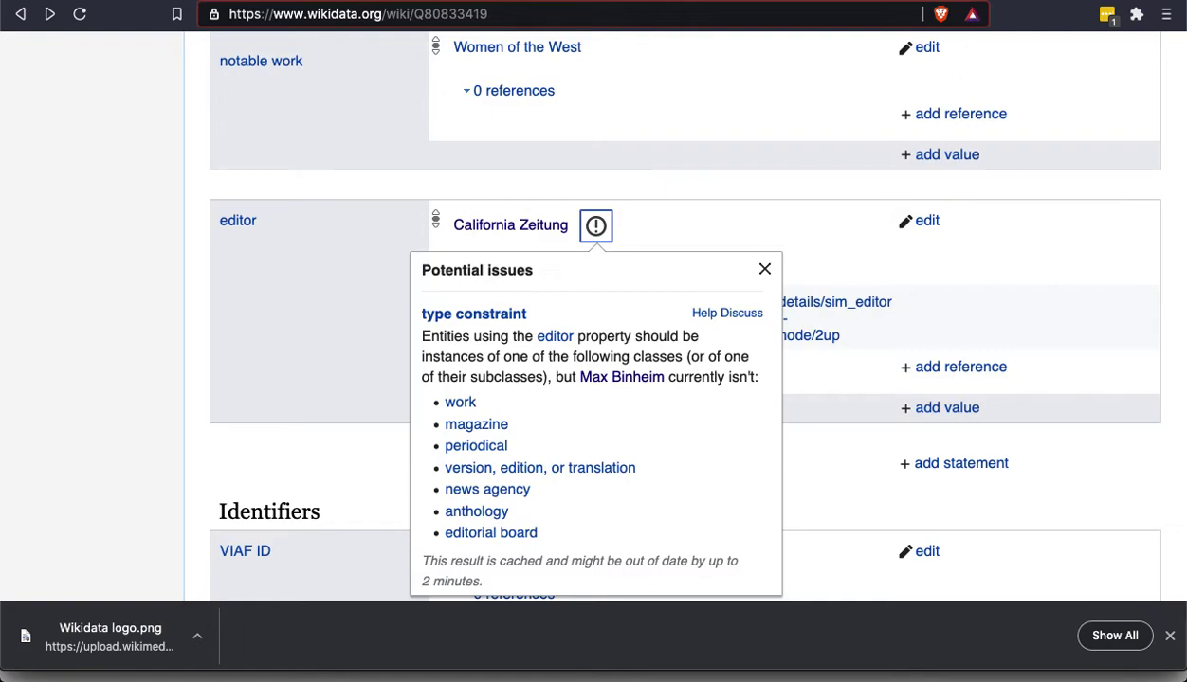
key(ctrl+Tab)
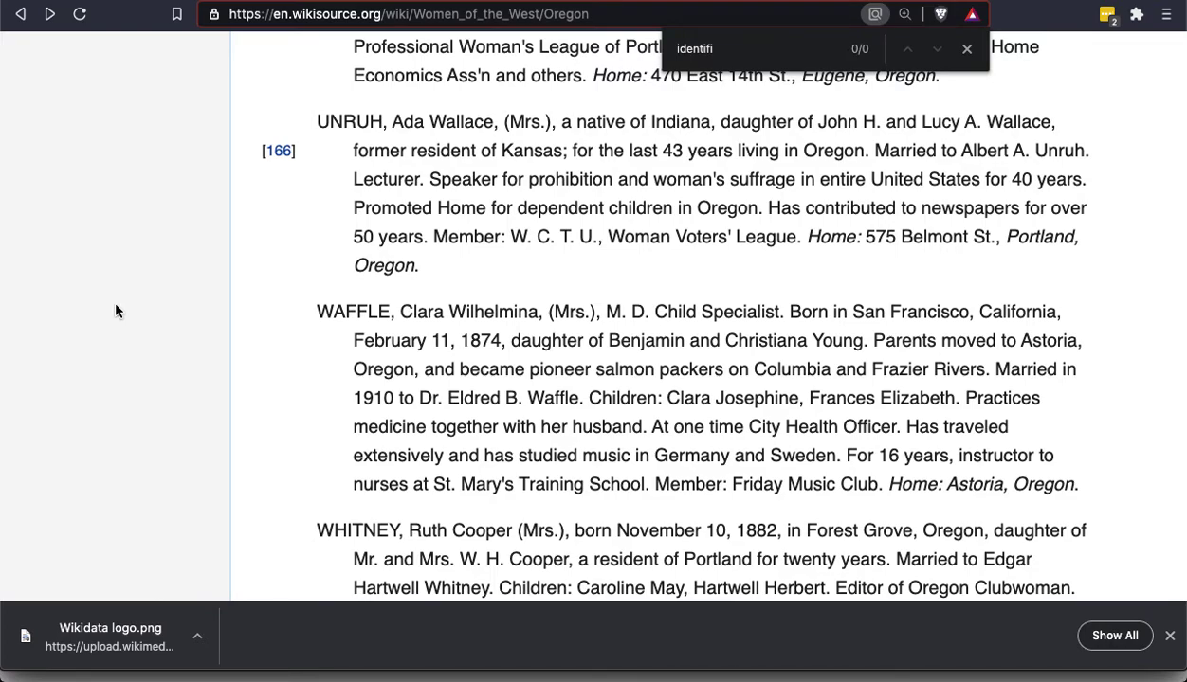
- Select Clara Wilhelmina Waffle's WAFFLE entry on Women of the West/Oregon, then return to Special:NewItem
scroll(116, 311, down, 2)
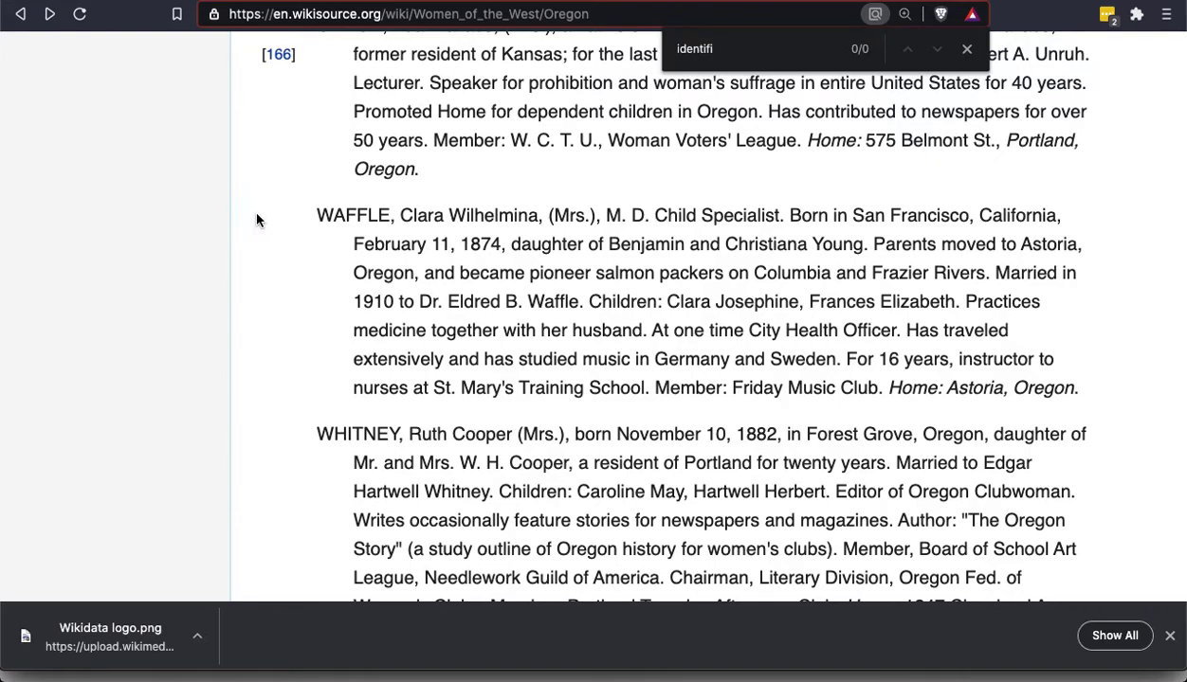
click(477, 254)
click(615, 301)
drag(1101, 391, 320, 207)
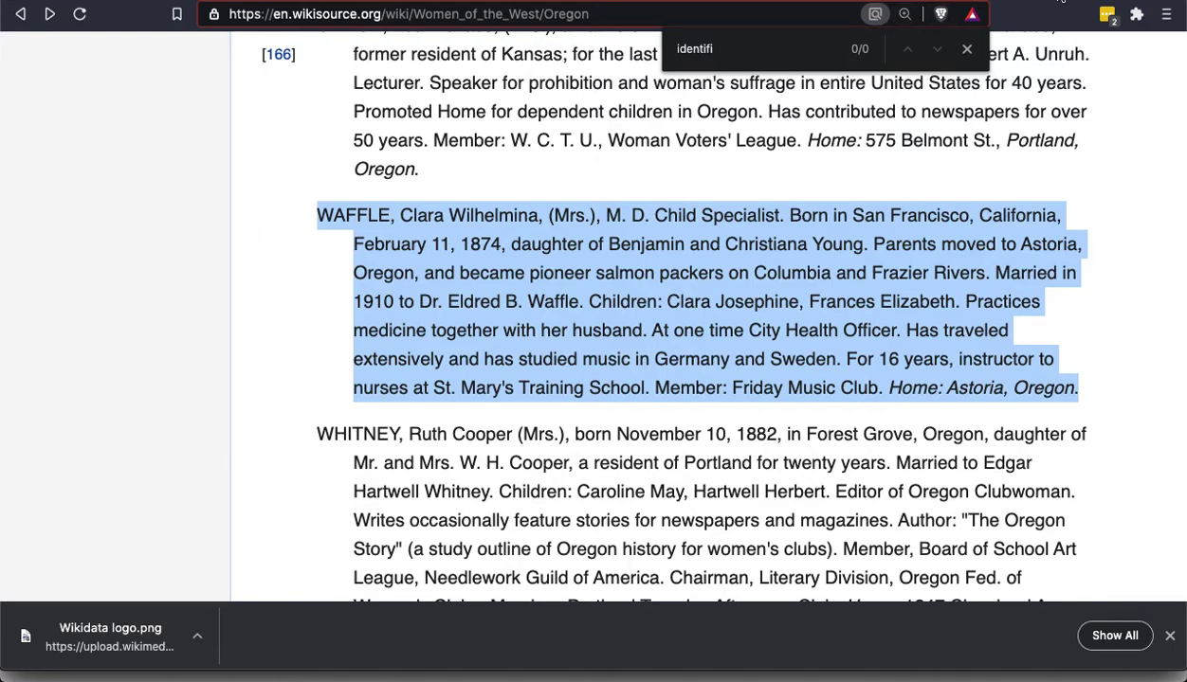
key(super+bracketright)
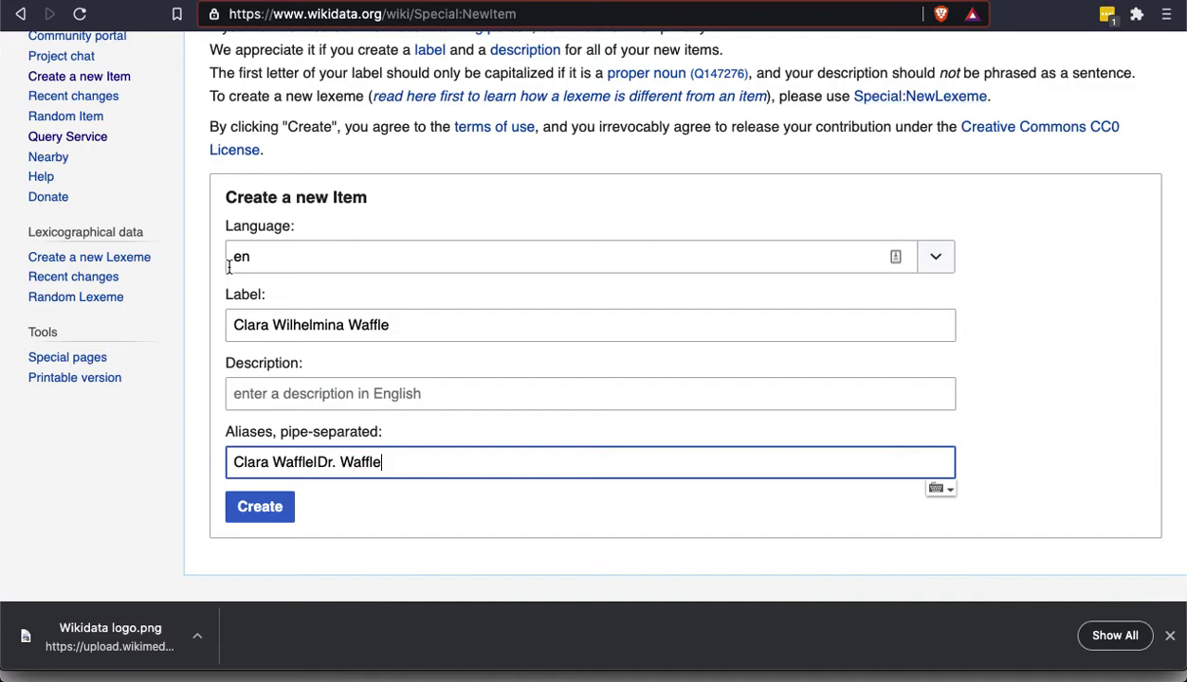
- Enter the label 'Clara Wilhelmina Waffle' and aliases 'Clara Waffle|Dr. Waffle' in the new-item form
scroll(246, 199, up, 3)
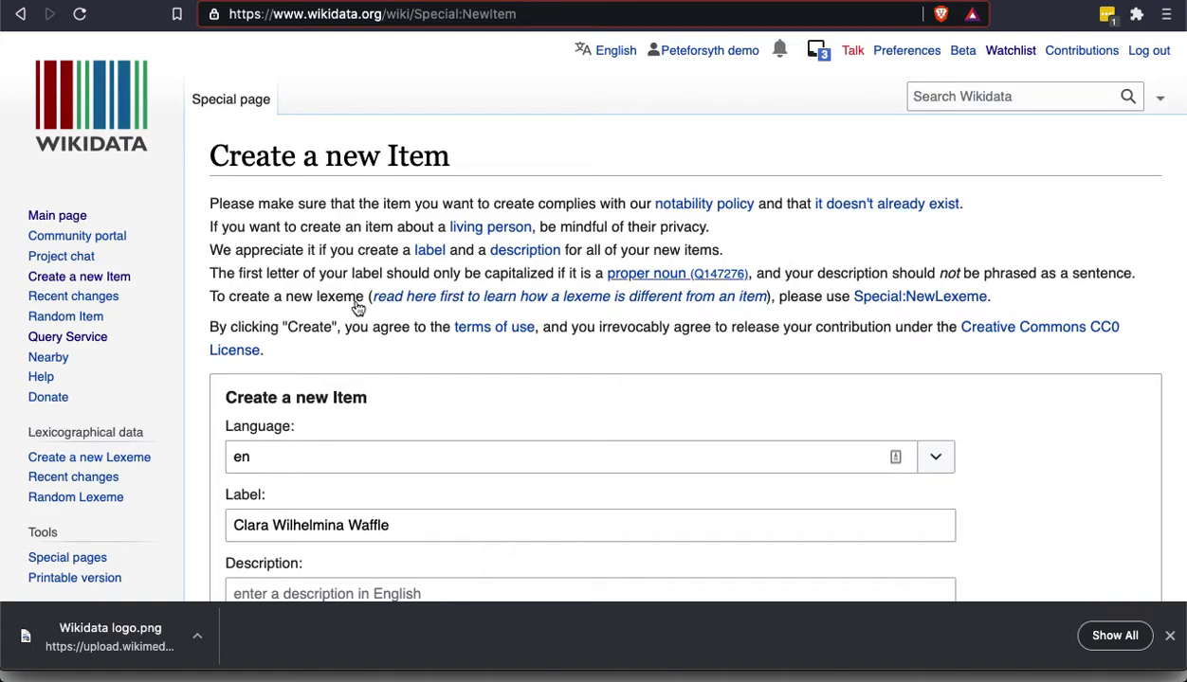
scroll(253, 287, down, 4)
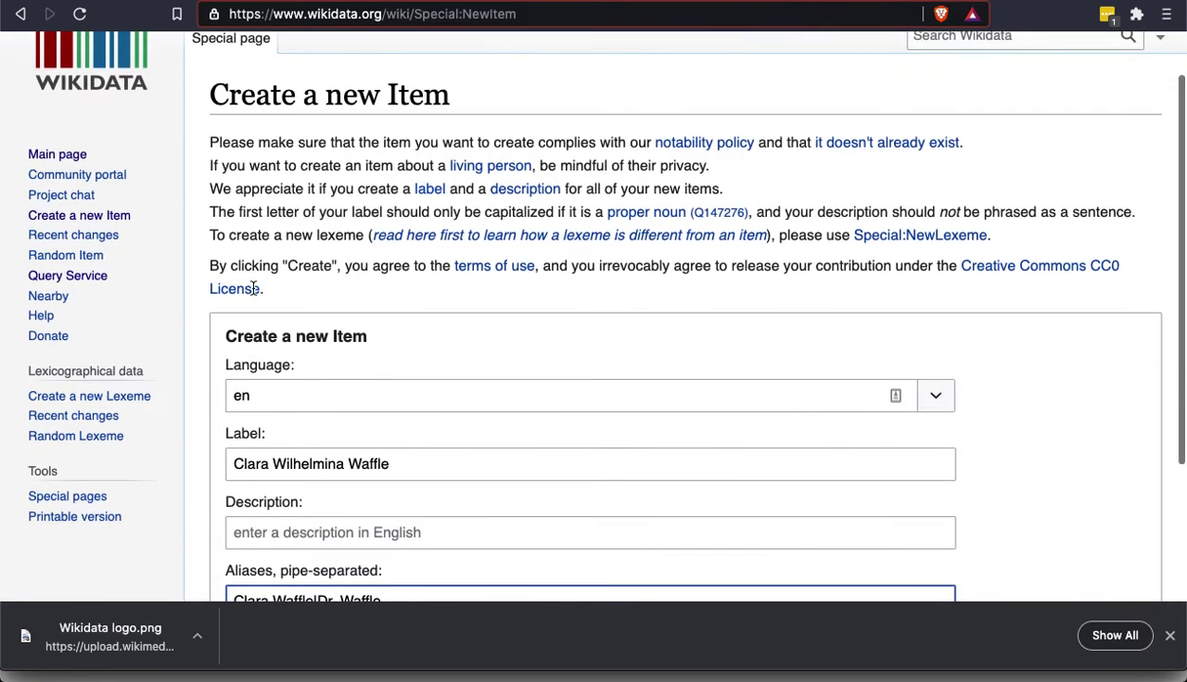
triple_click(409, 347)
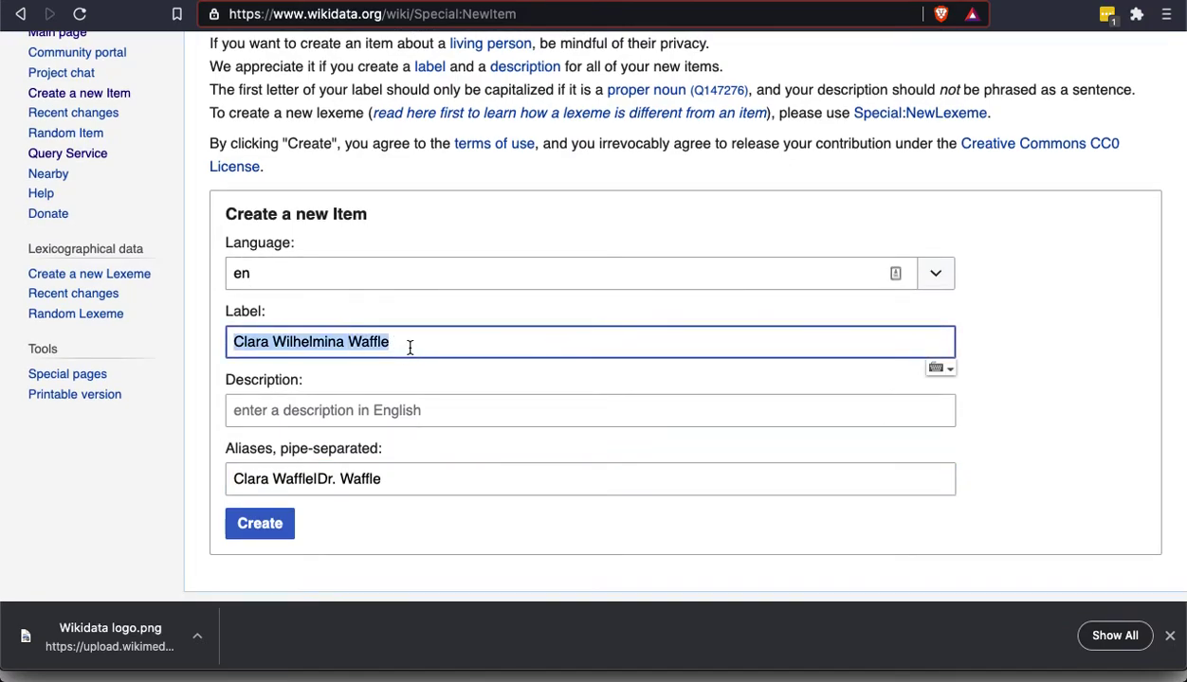
scroll(101, 489, down, 2)
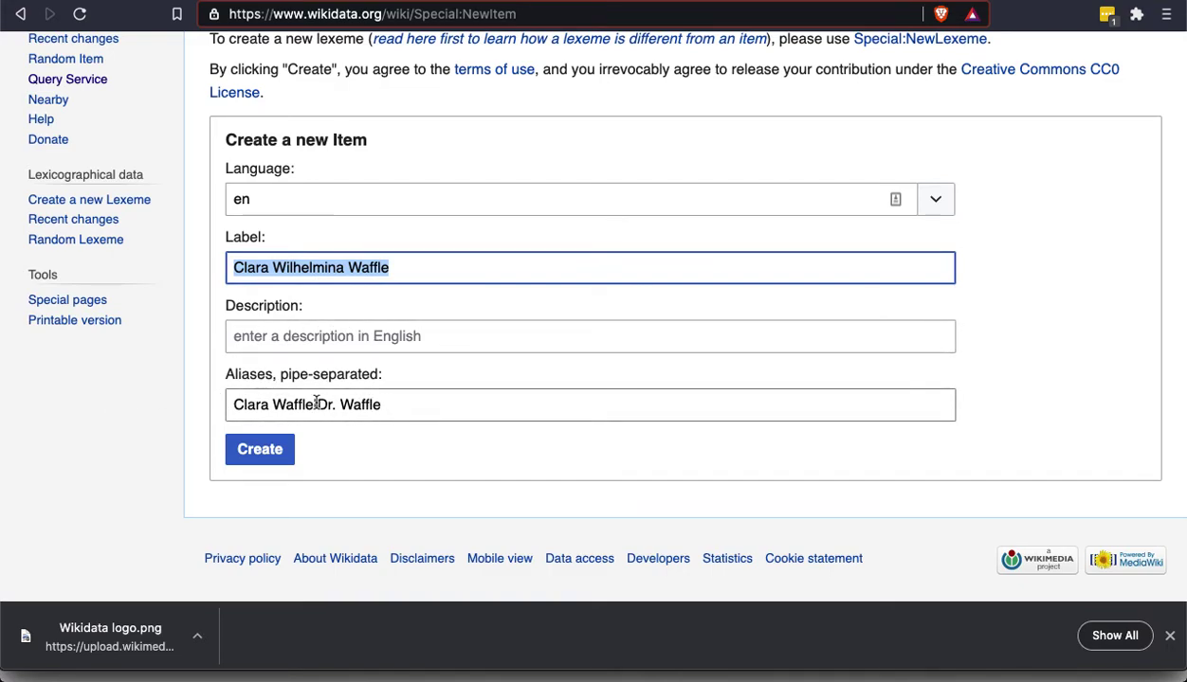
drag(234, 405, 315, 405)
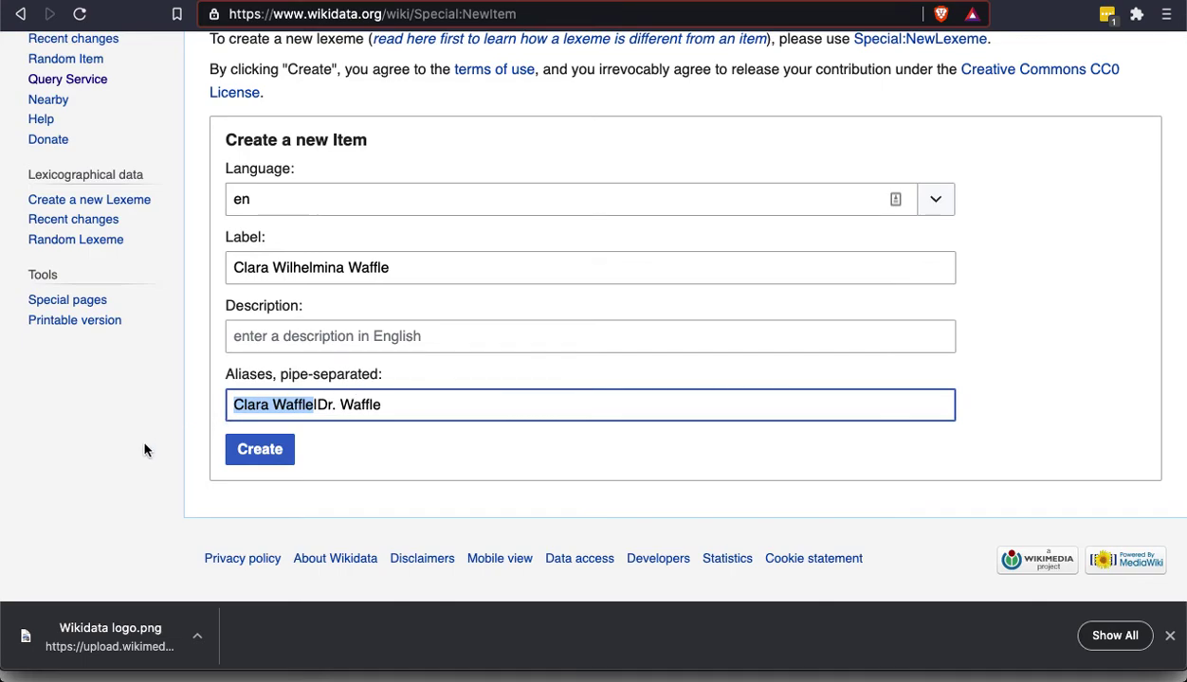
click(320, 403)
drag(318, 405, 338, 405)
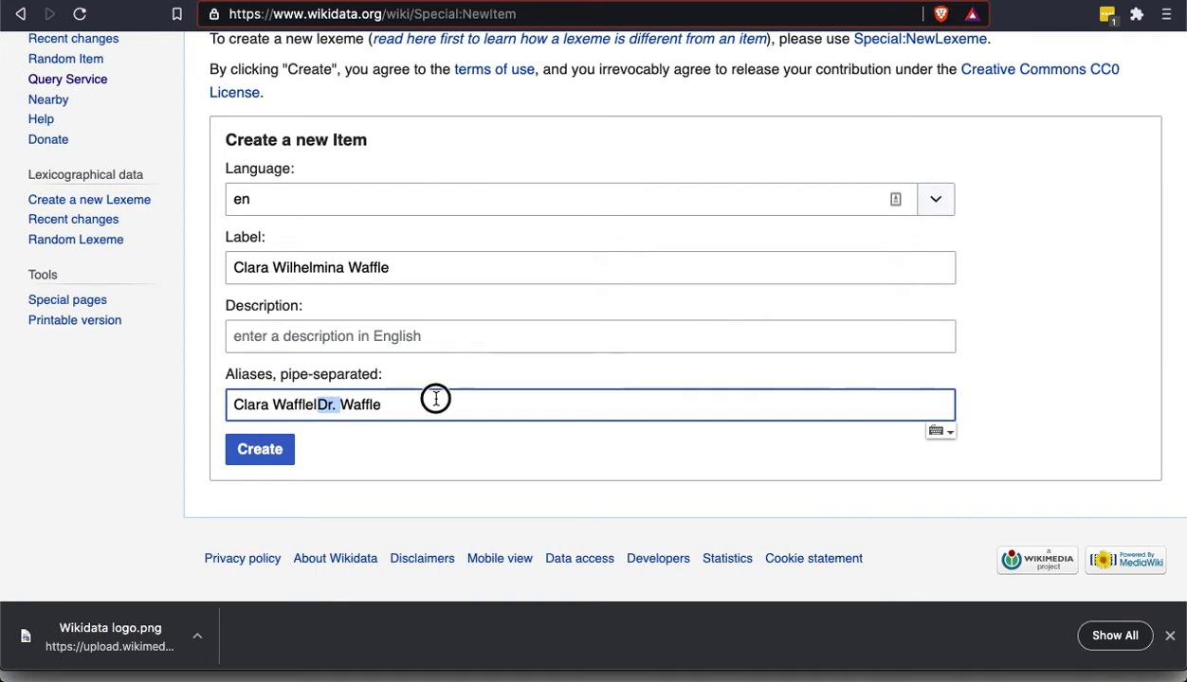
key(super+shift+Left)
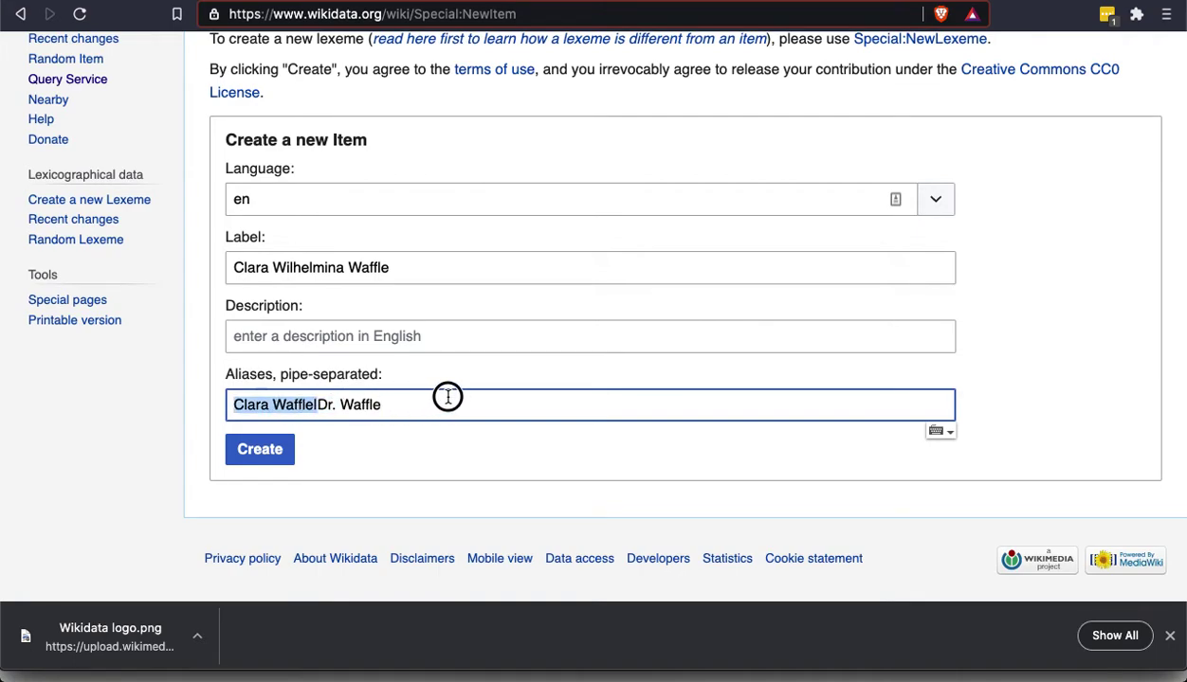
click(128, 389)
click(276, 339)
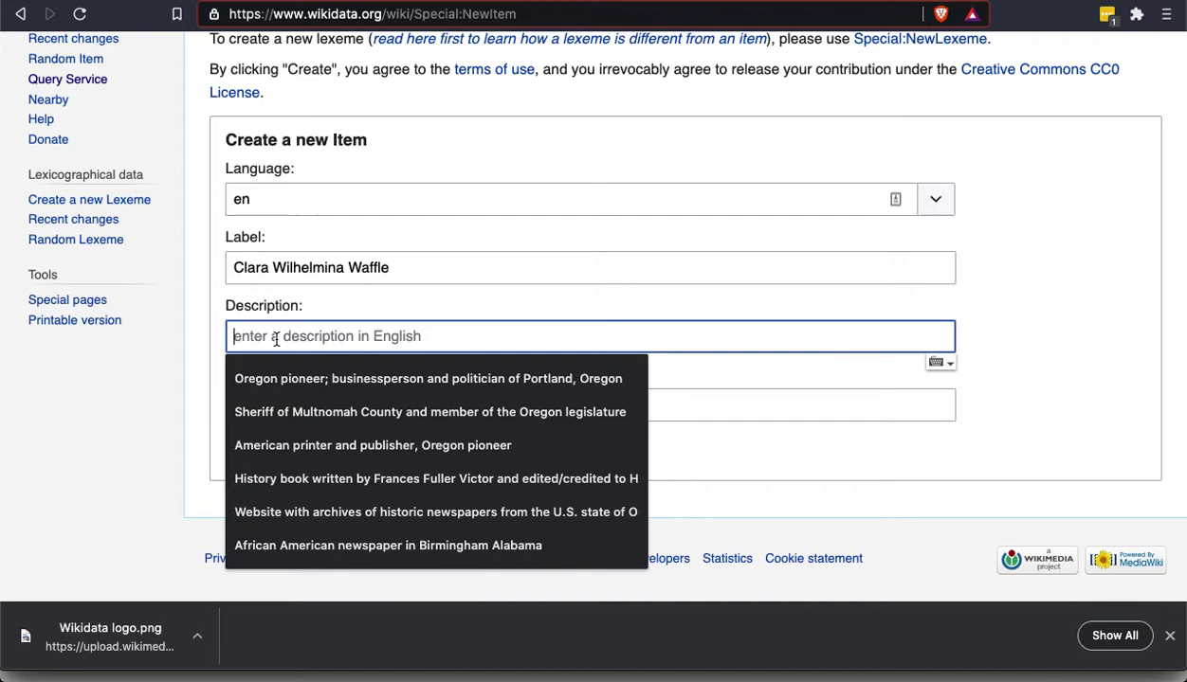
- Paste the WAFFLE biographical entry as the description and submit the new item
key(ctrl+v)
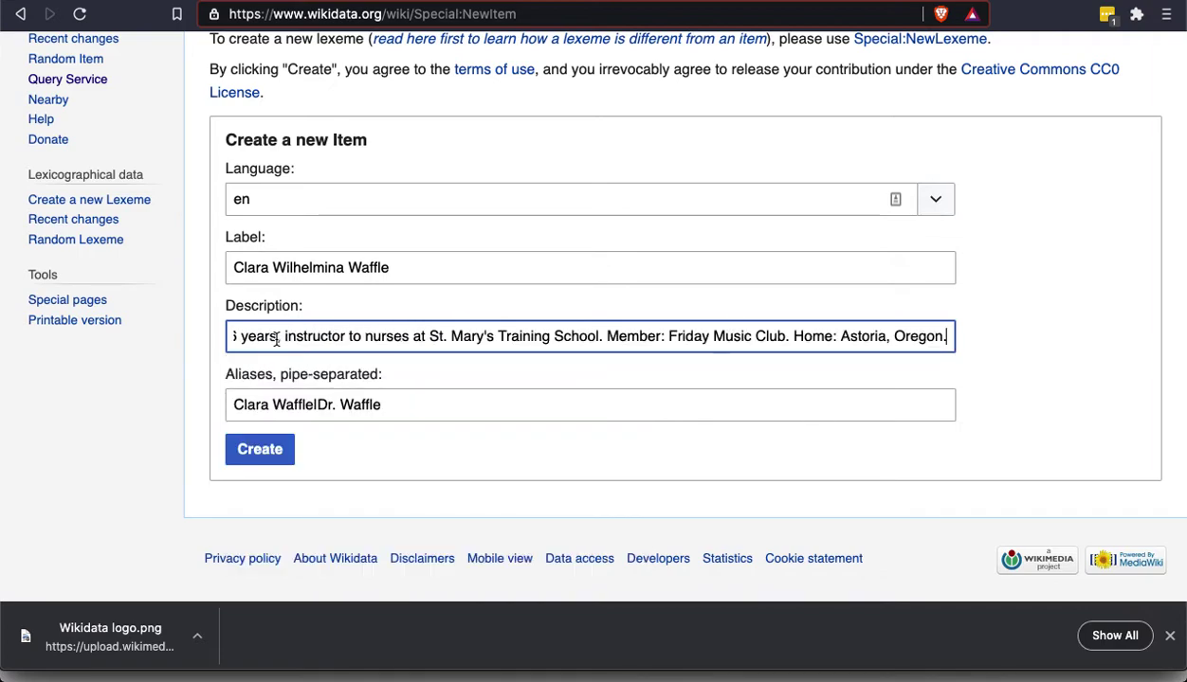
click(259, 451)
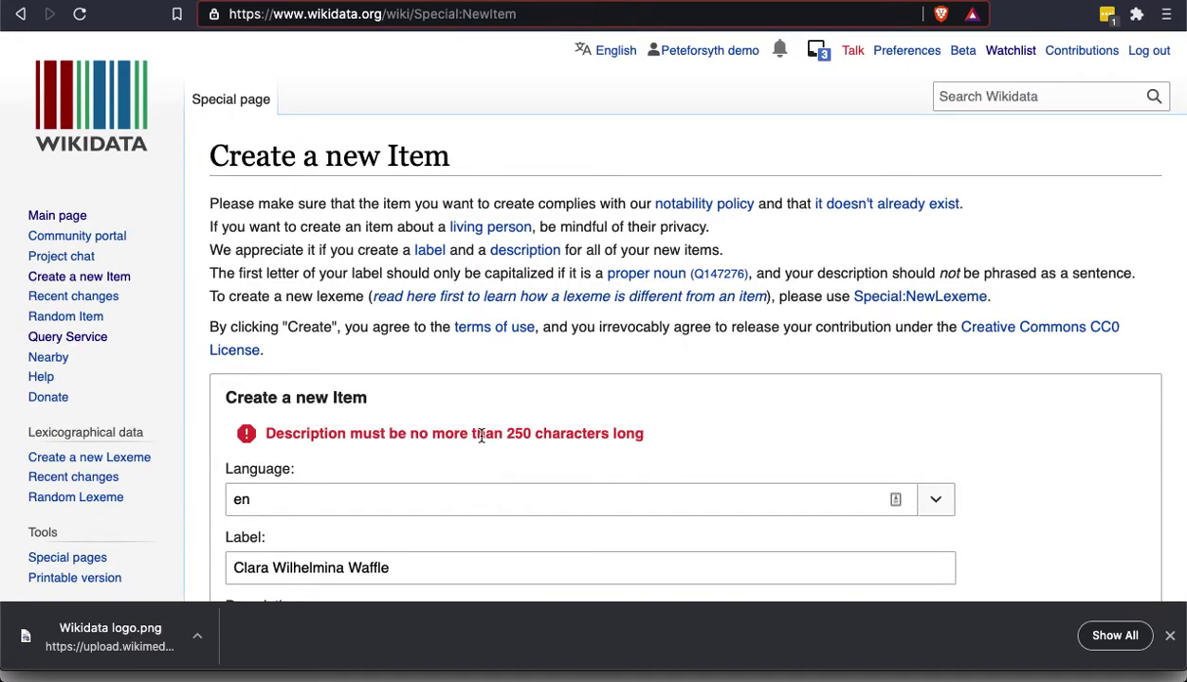
scroll(626, 396, down, 3)
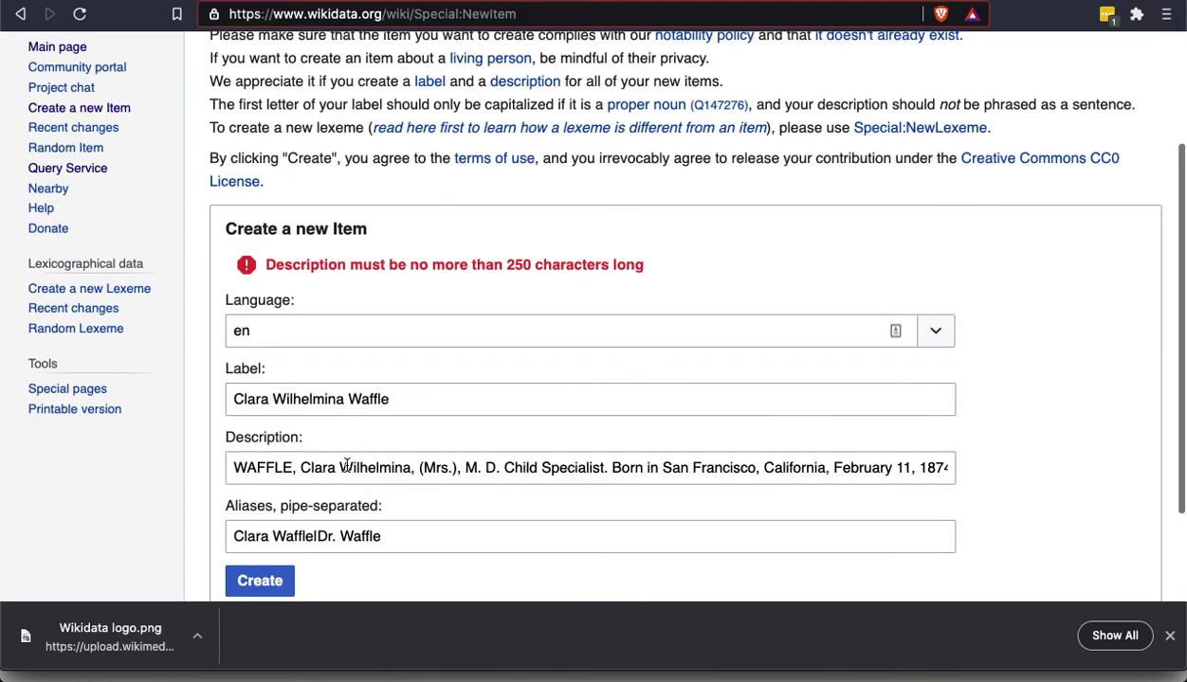
click(907, 466)
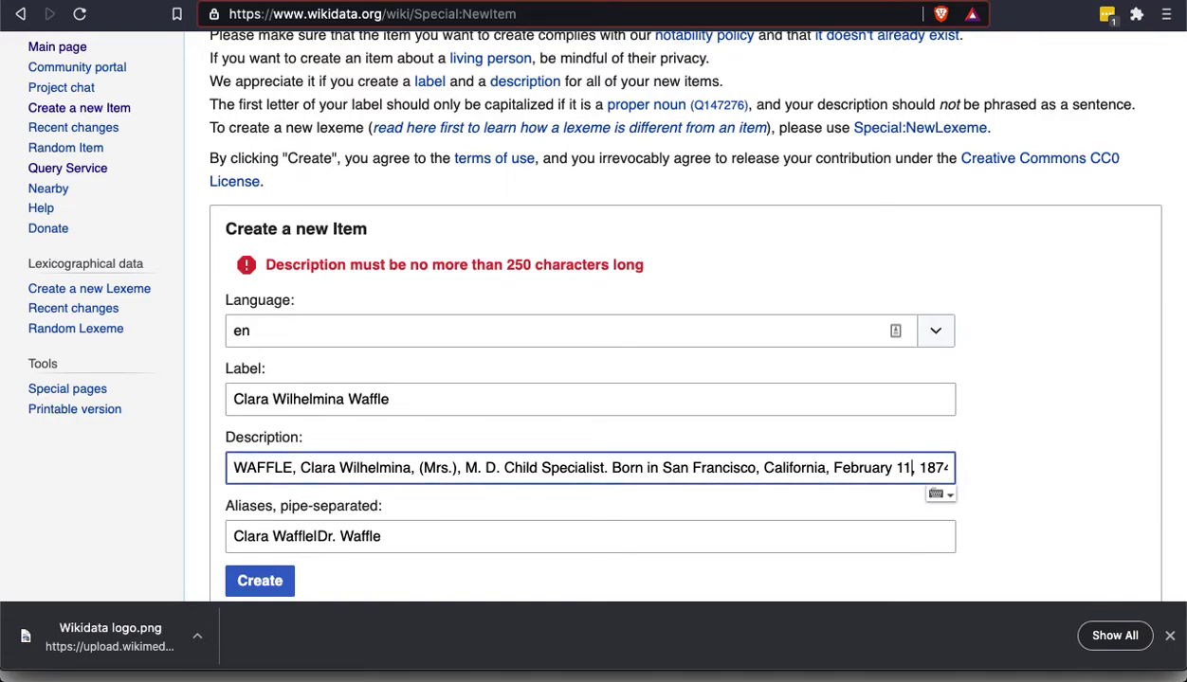
key(alt+Right)
key(alt+Right)
key(alt+Right)
key(alt+Right)
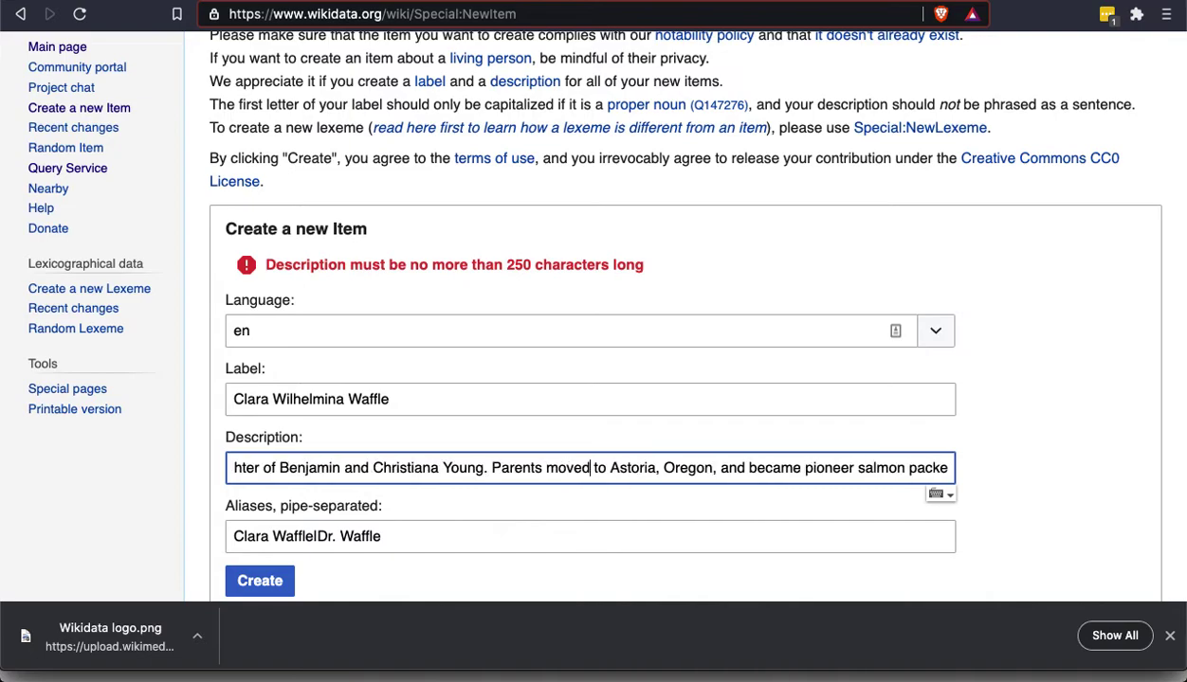
key(alt+Right)
key(alt+Left)
key(alt+Left)
key(alt+Left)
click(486, 468)
key(super+shift+Right)
key(BackSpace)
key(BackSpace)
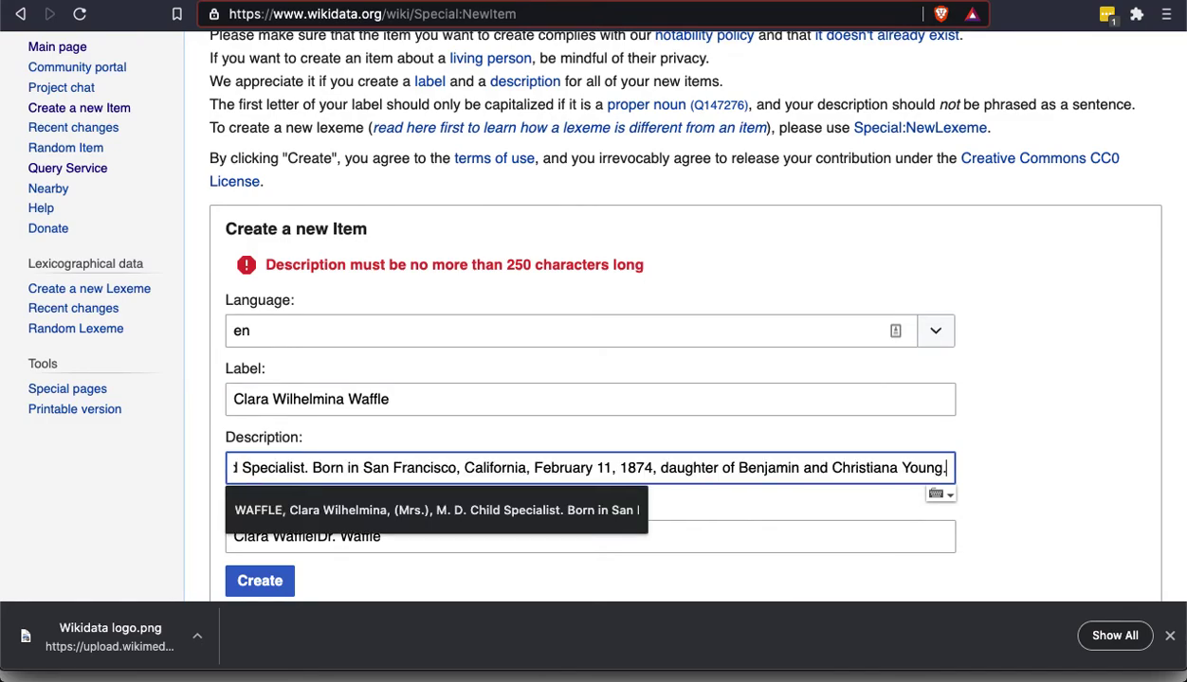
click(258, 585)
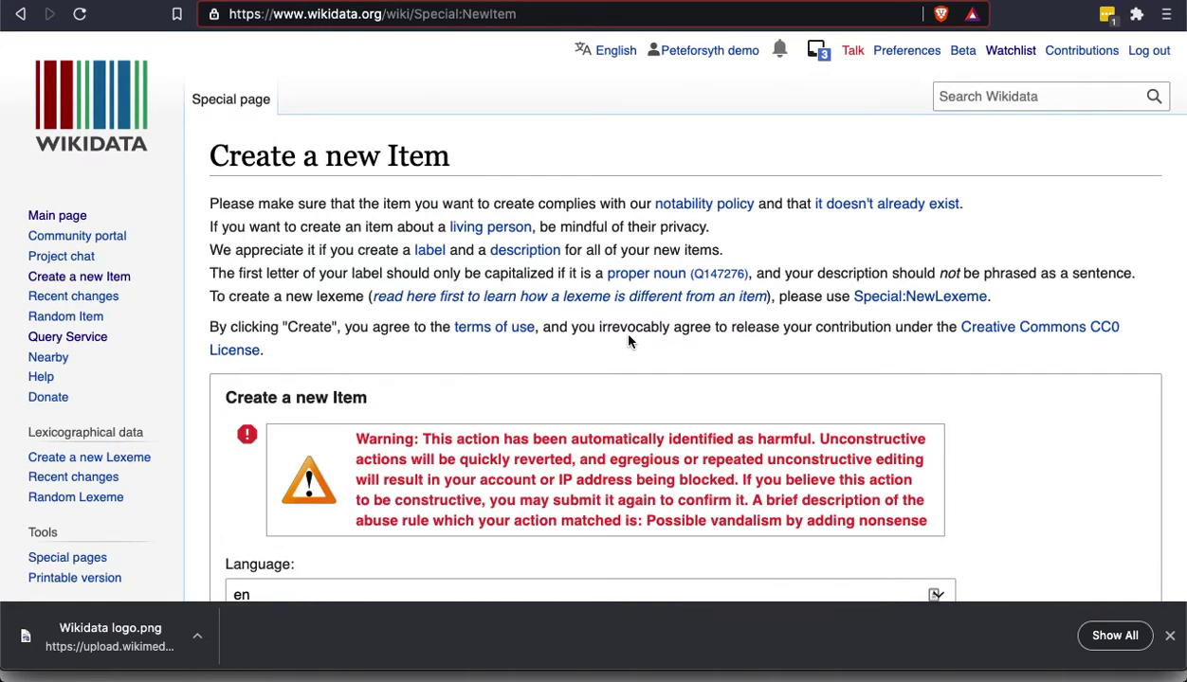
- Confirm creation despite the possible-vandalism warning, producing item Q106063080
scroll(1014, 228, down, 3)
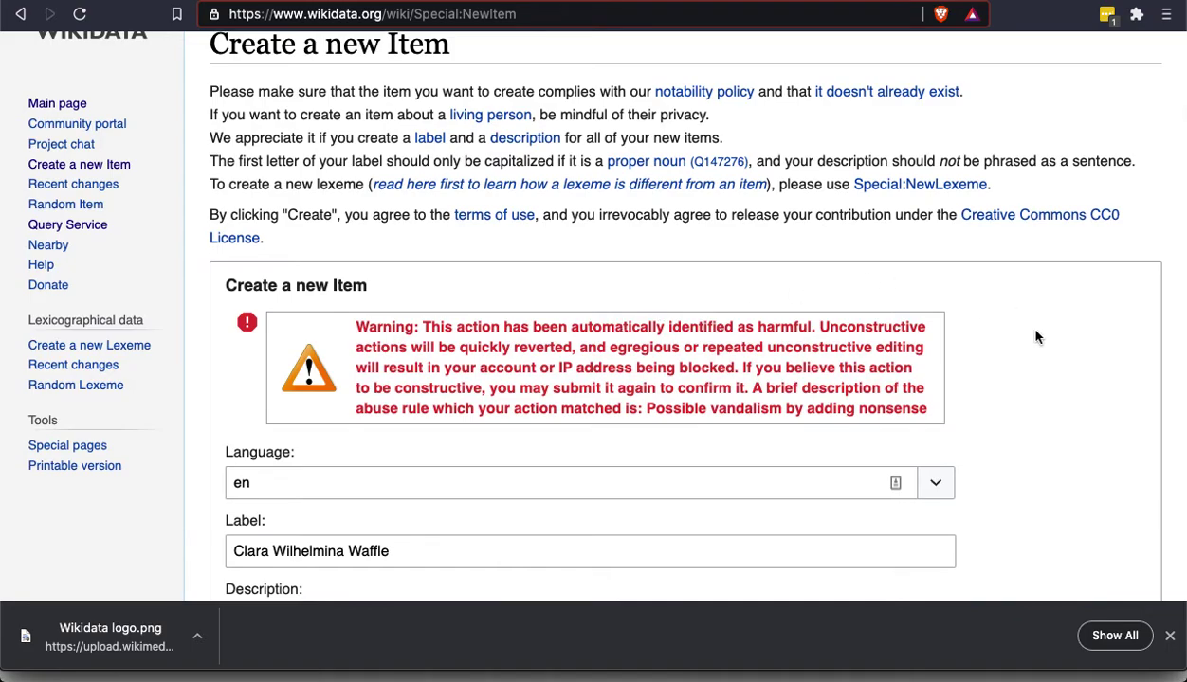
scroll(1036, 337, down, 5)
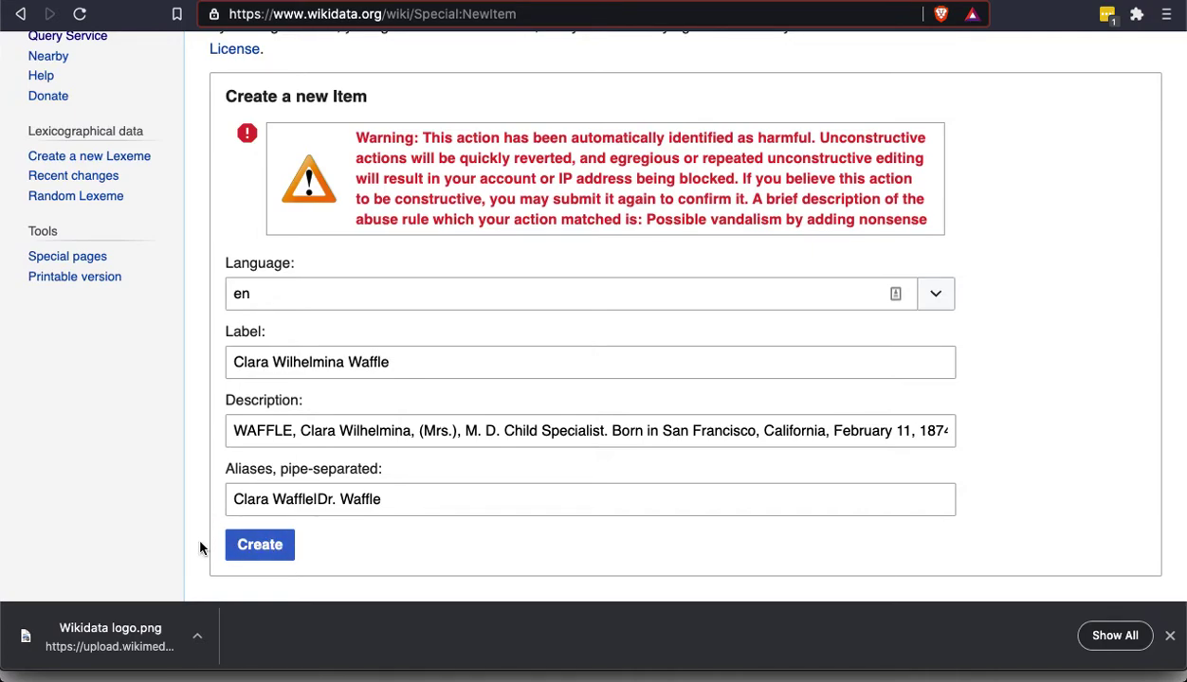
click(250, 551)
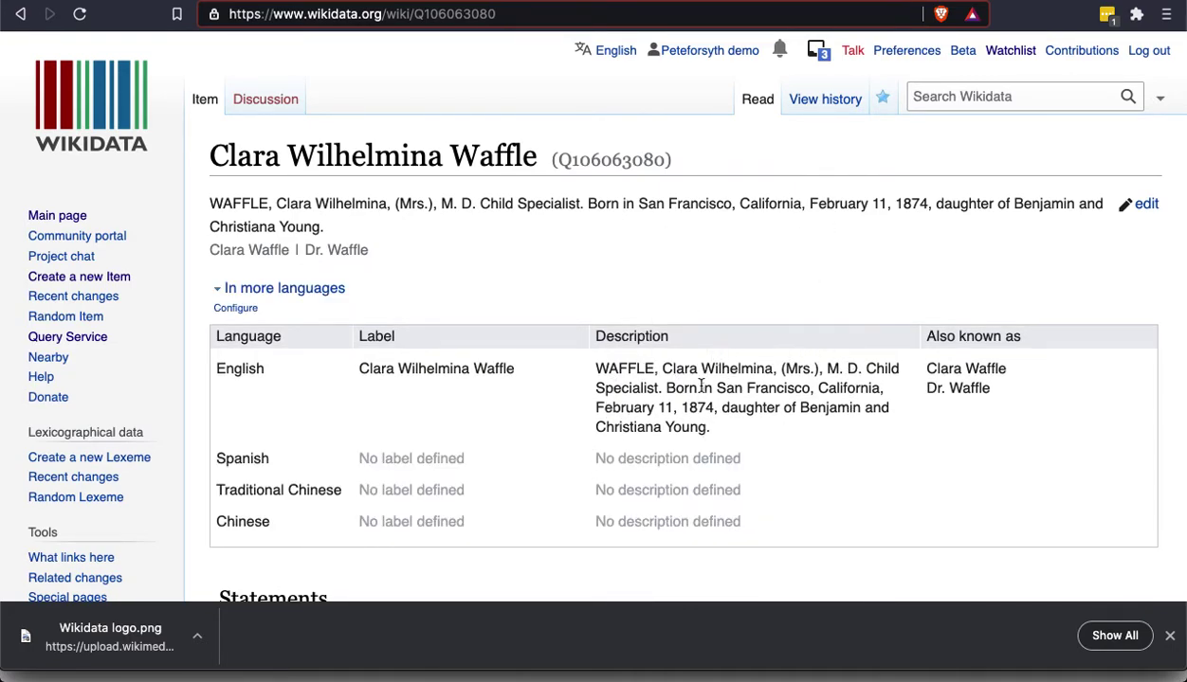
scroll(837, 270, down, 3)
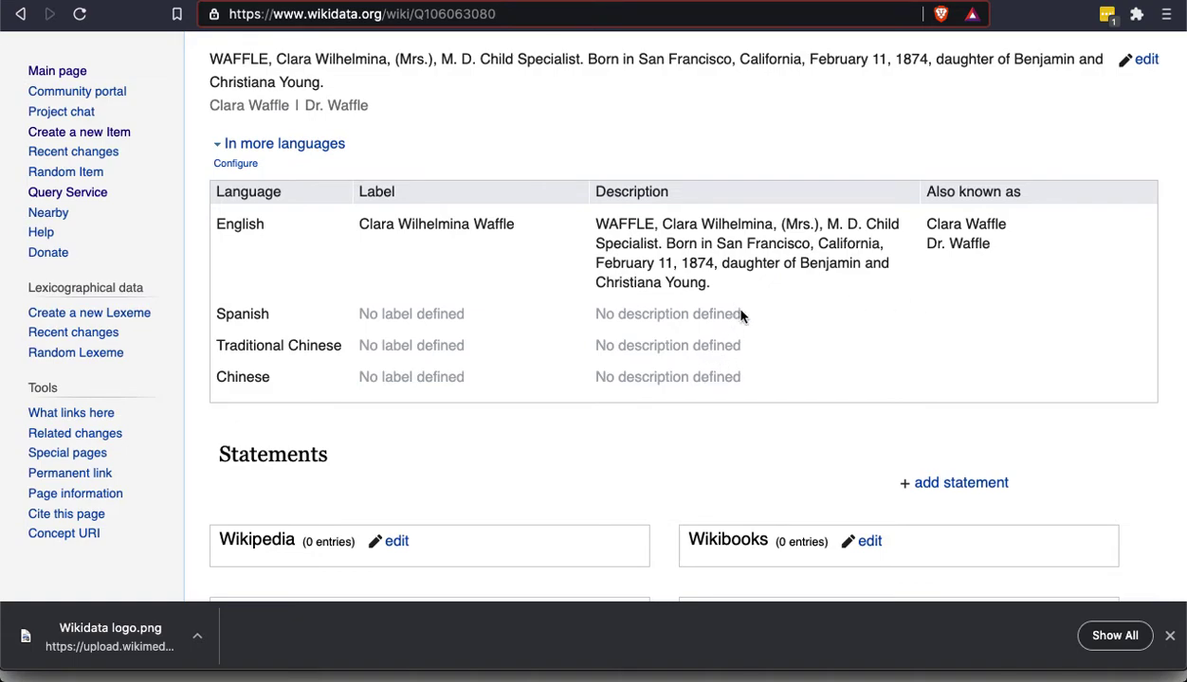
scroll(742, 316, down, 1)
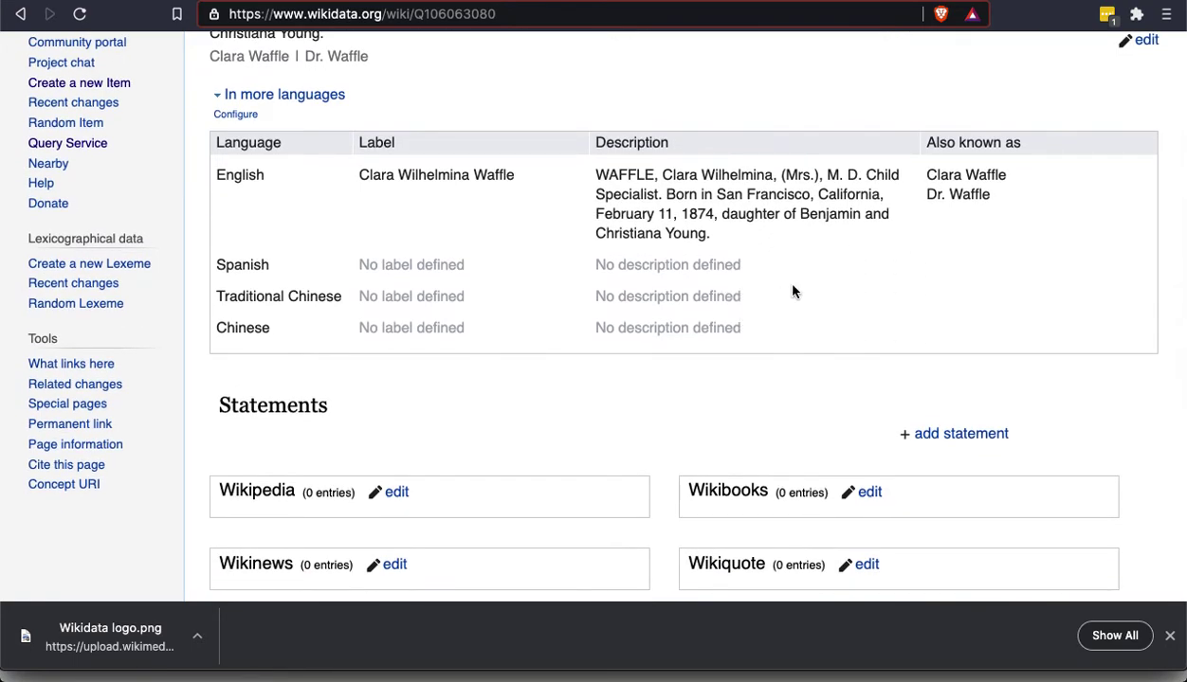
scroll(794, 292, down, 1)
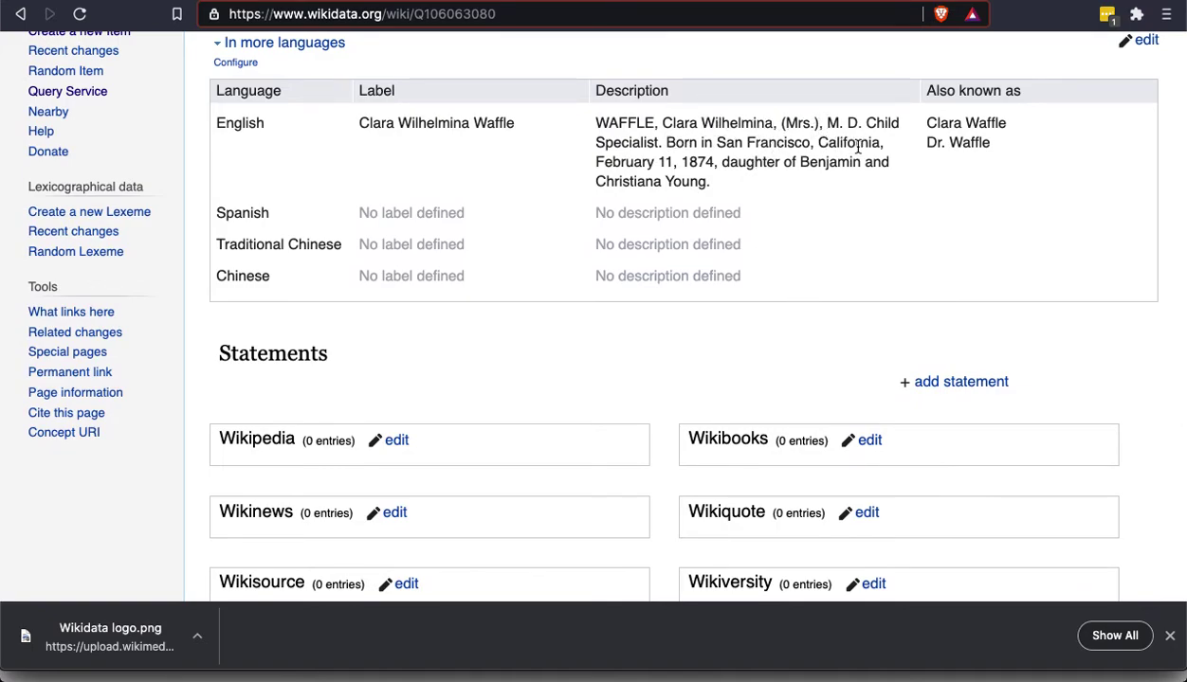
scroll(910, 369, up, 2)
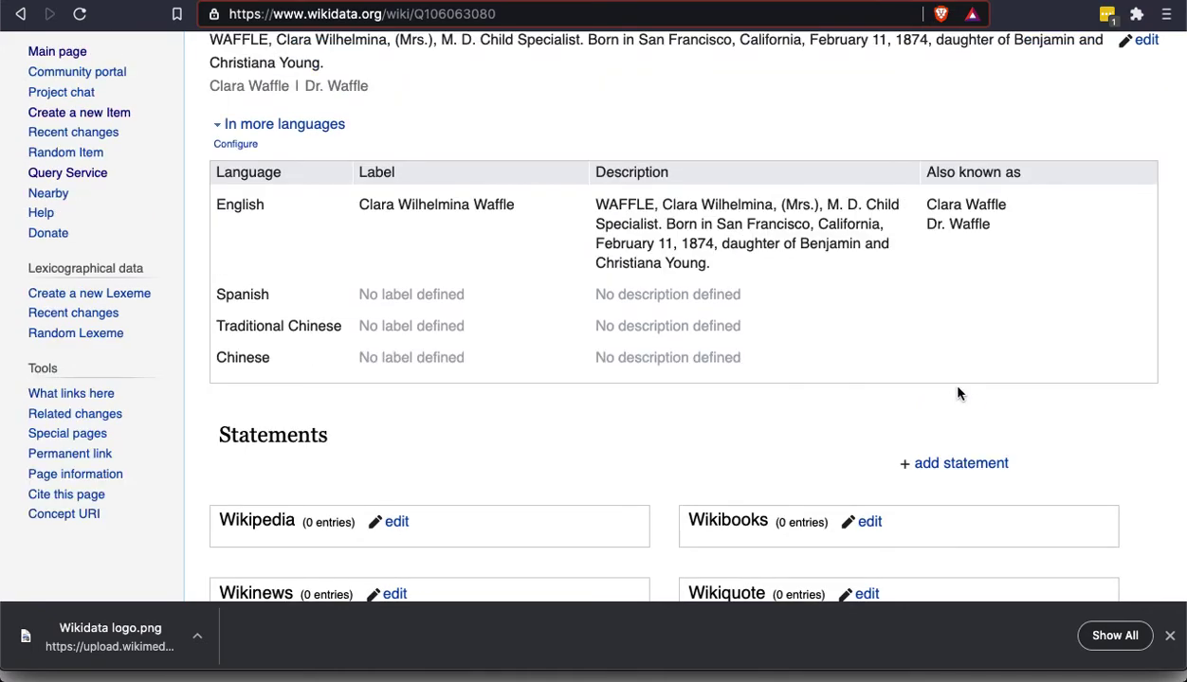
- Add the statement instance of: human to the Clara Wilhelmina Waffle item and publish it
click(957, 464)
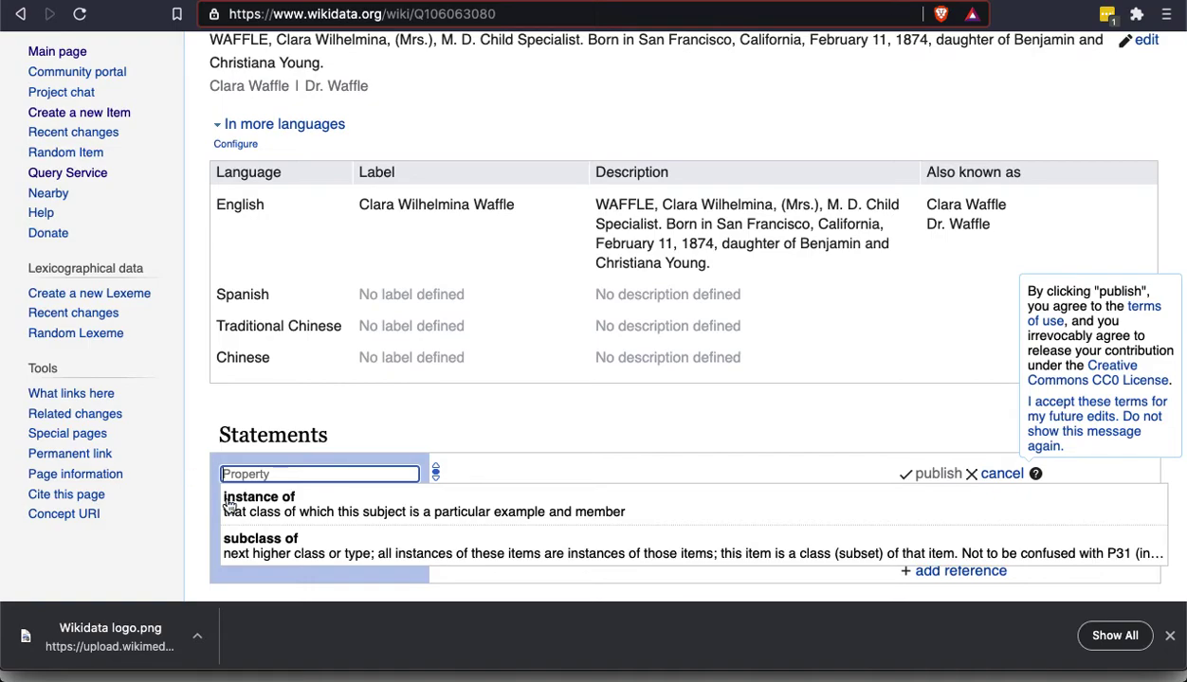
click(267, 510)
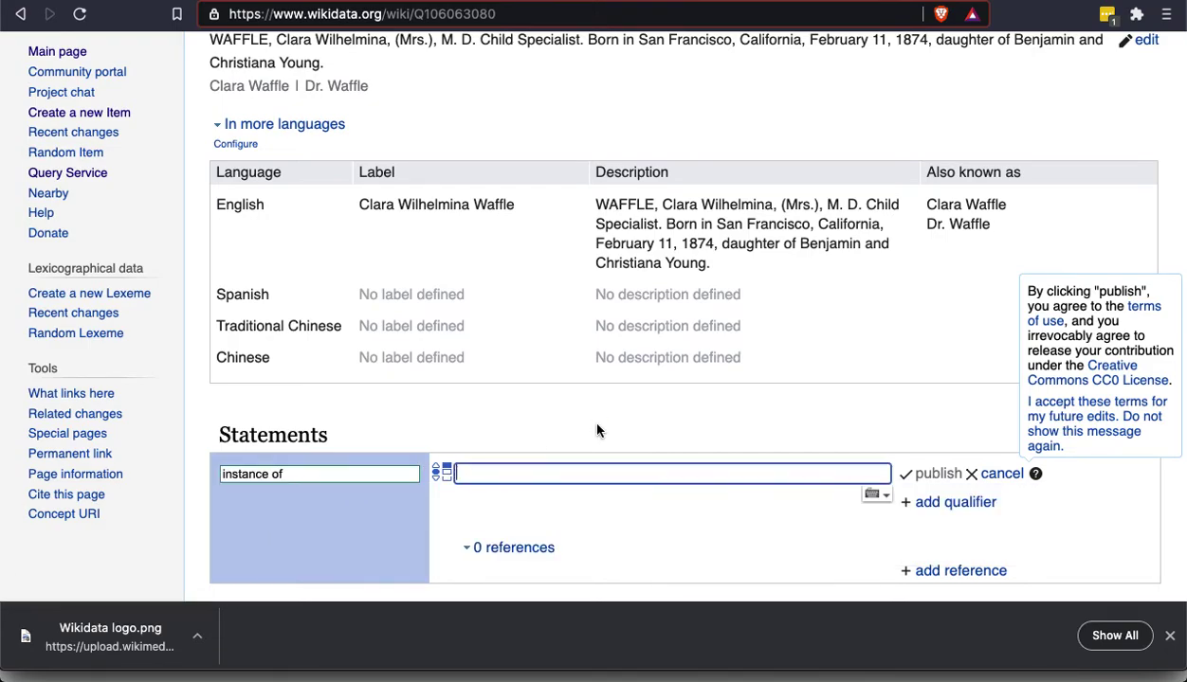
text(um)
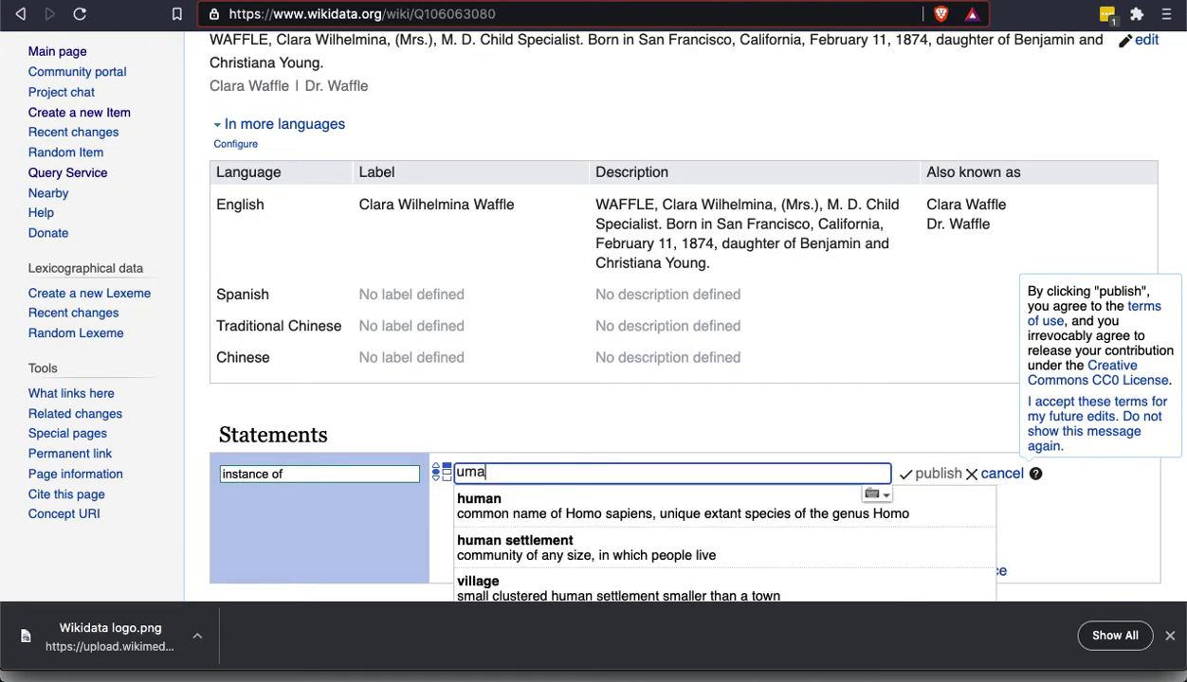
click(498, 509)
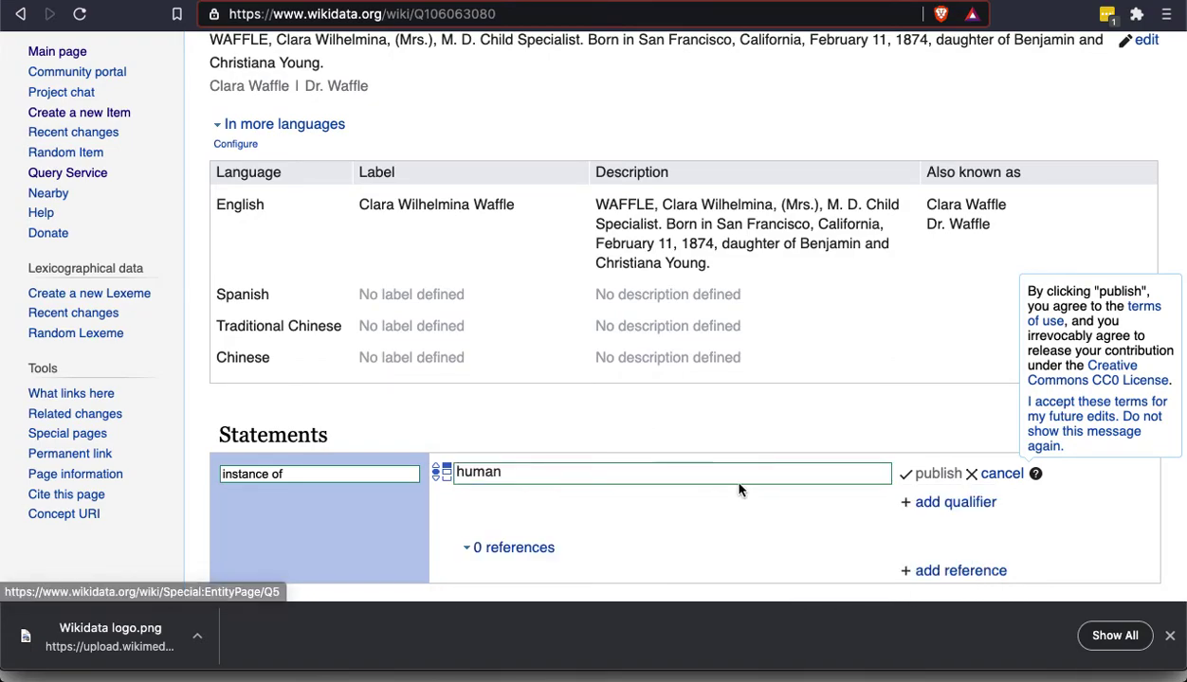
click(928, 476)
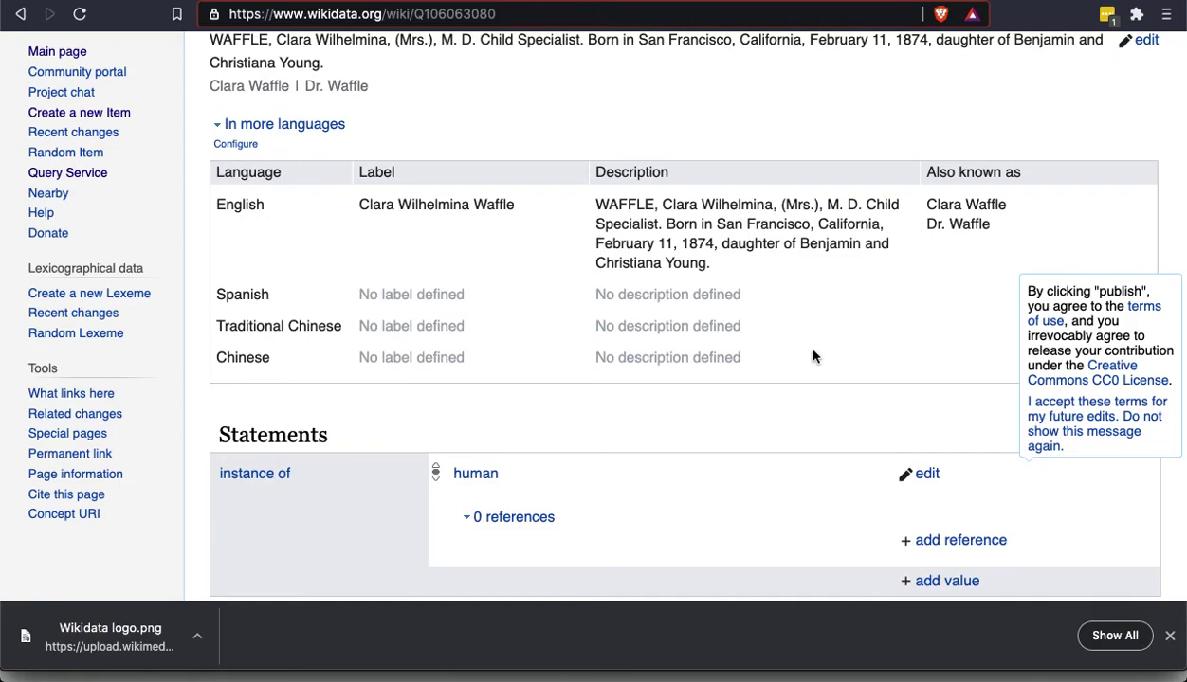
- Scroll up and down the item to check the new instance of human statement
scroll(853, 362, down, 4)
scroll(853, 362, up, 4)
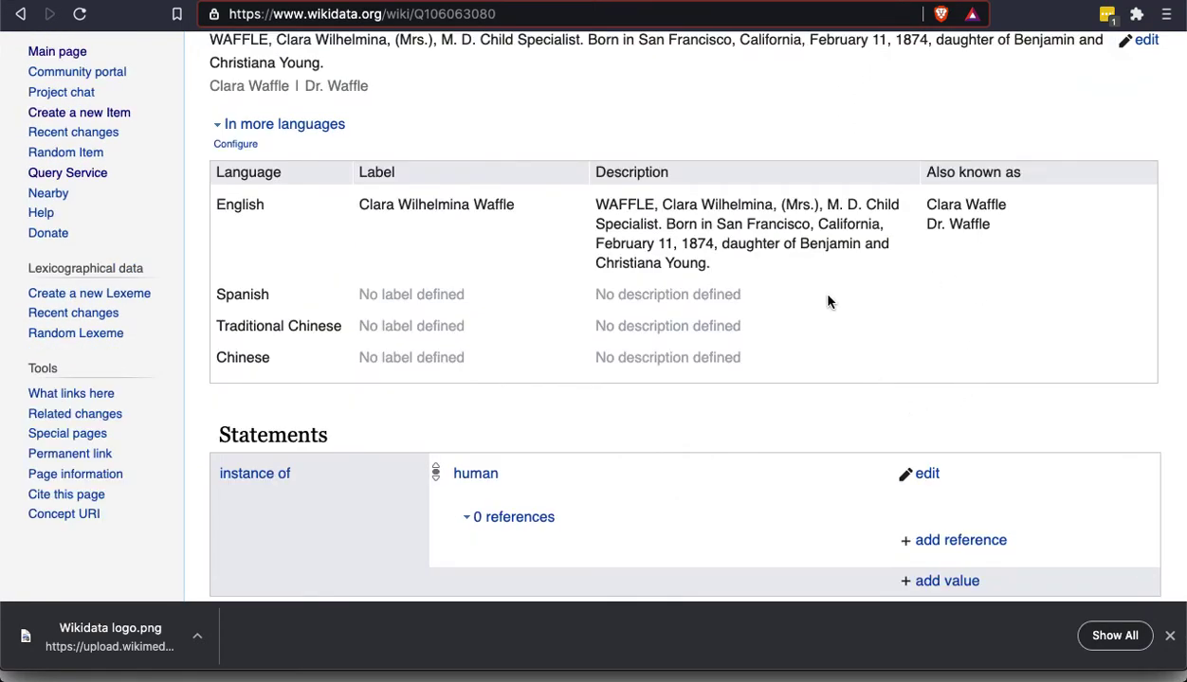
scroll(829, 300, down, 3)
scroll(924, 490, up, 3)
scroll(917, 448, down, 6)
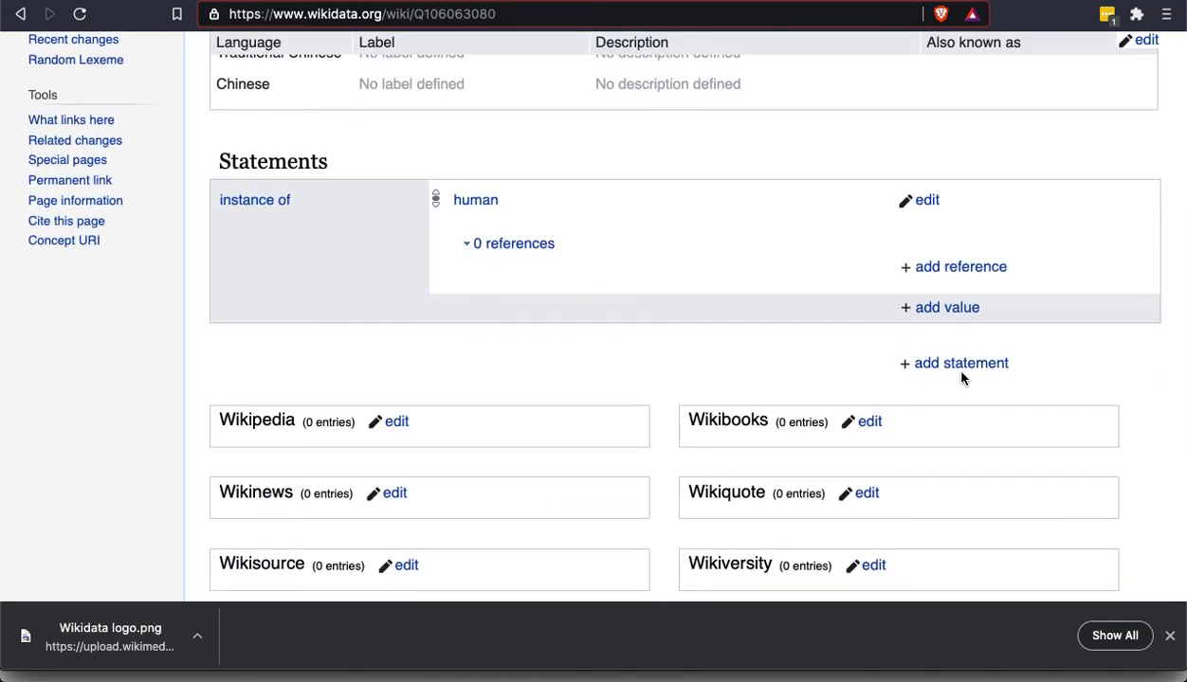
scroll(958, 377, up, 6)
scroll(904, 368, down, 2)
scroll(904, 367, up, 2)
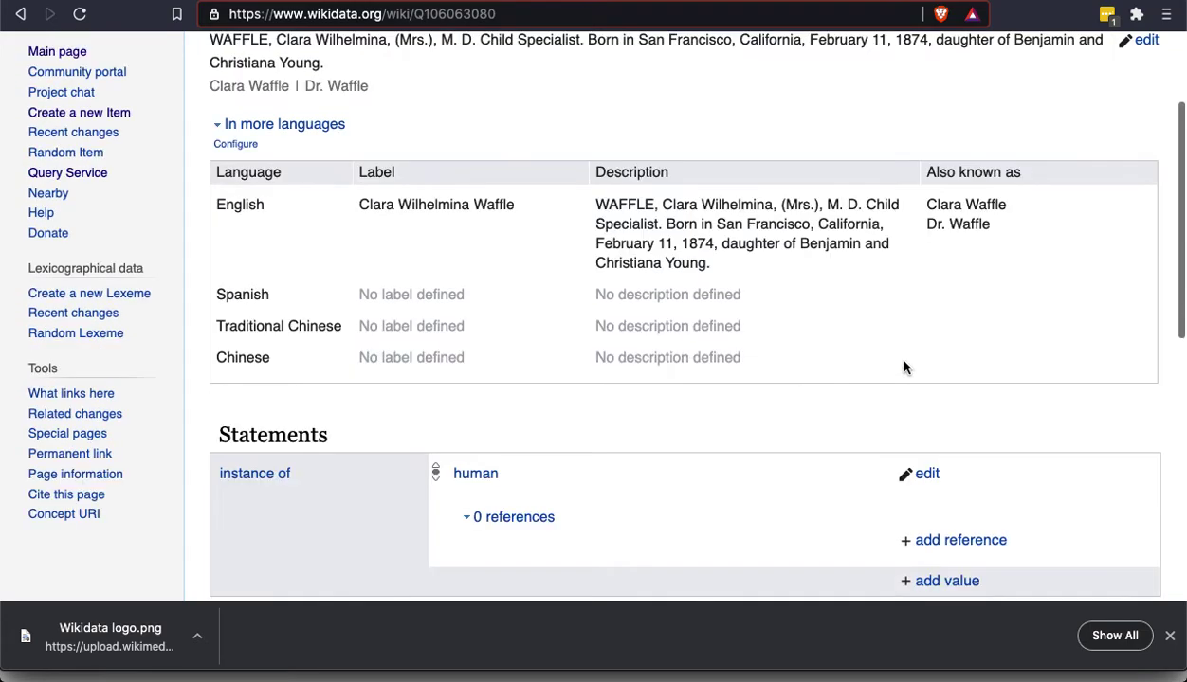
scroll(904, 368, down, 5)
scroll(910, 370, down, 1)
scroll(938, 379, up, 6)
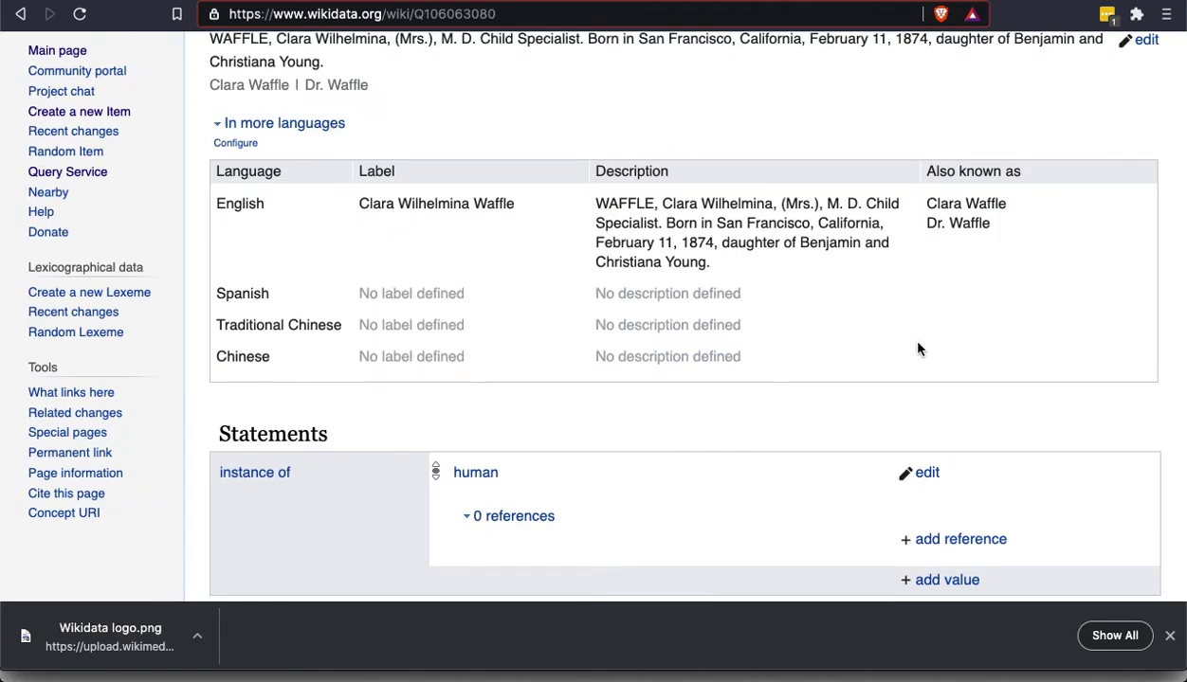
scroll(918, 347, down, 2)
scroll(917, 349, up, 2)
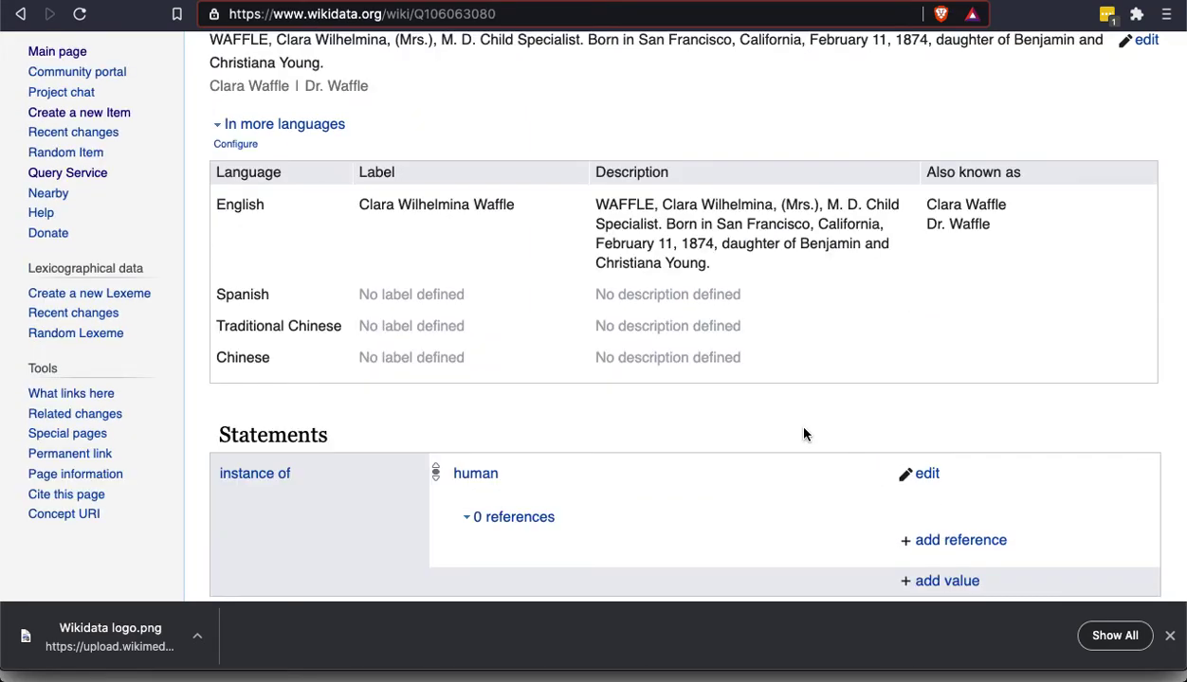
scroll(734, 398, down, 2)
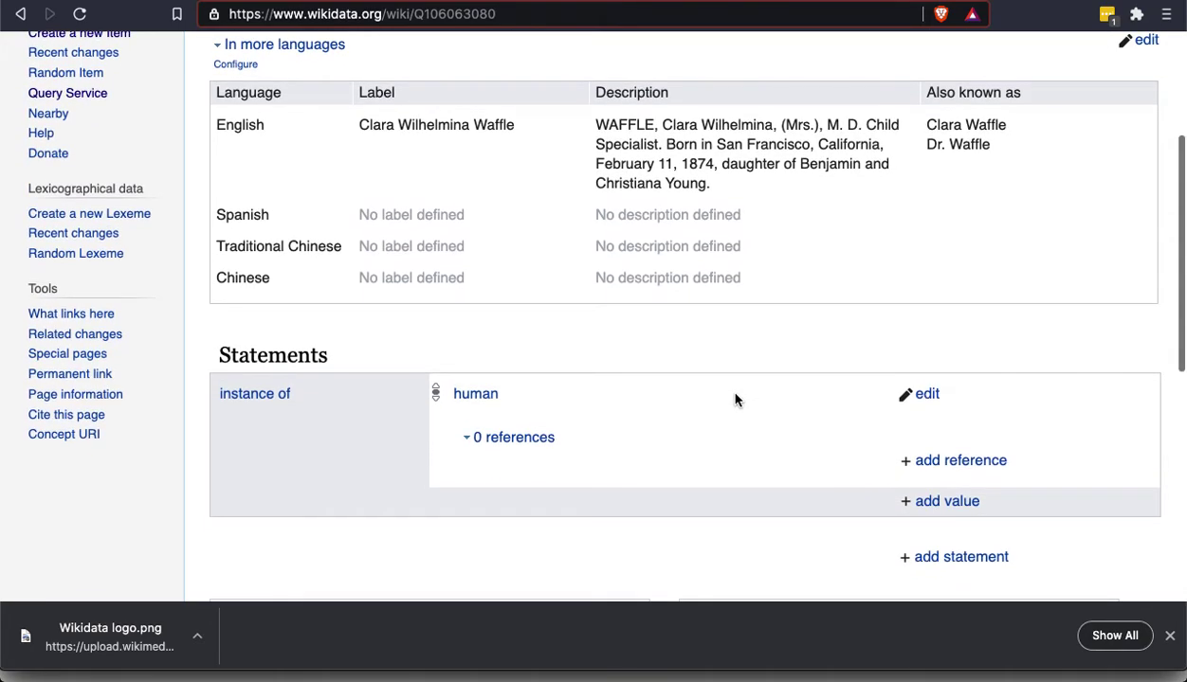
- Zoom the page out, then publish an occupation: physician statement found by searching 'doctor'
key(ctrl+minus)
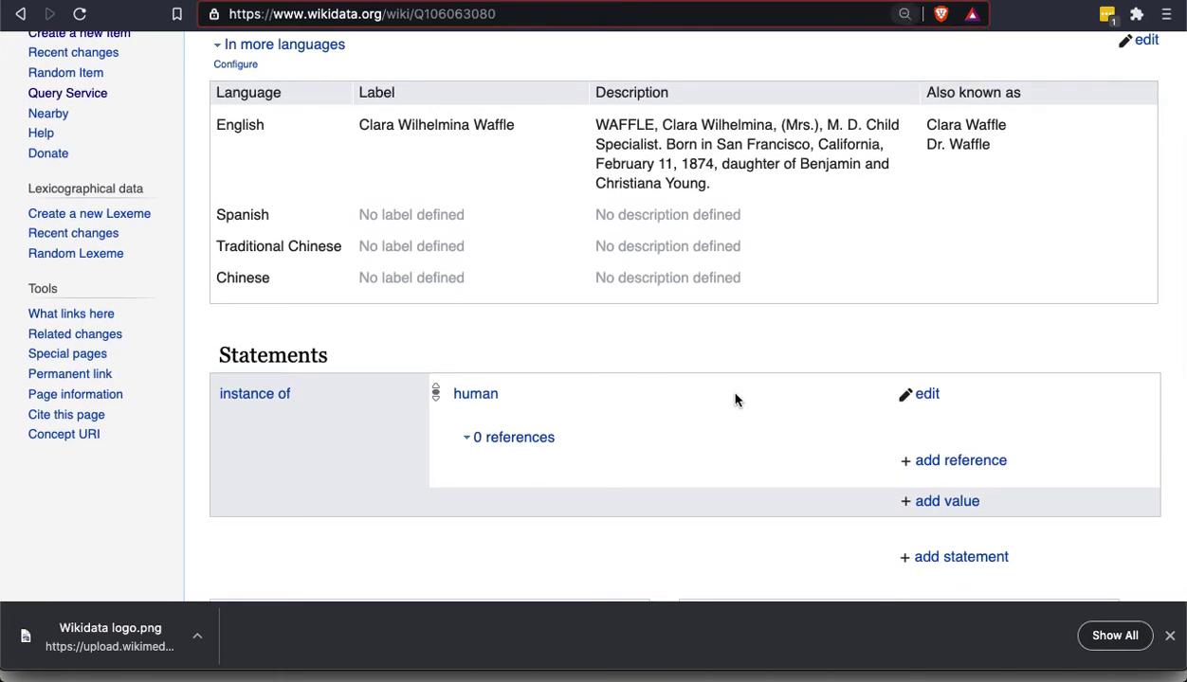
key(super+minus)
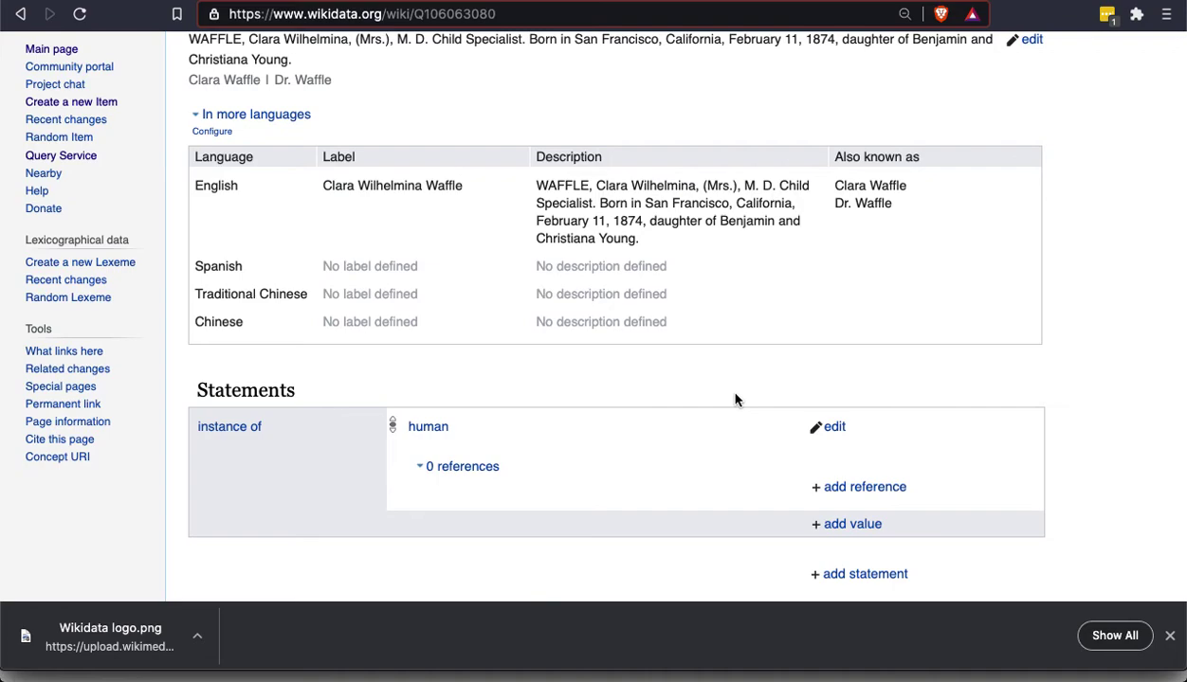
key(super+minus)
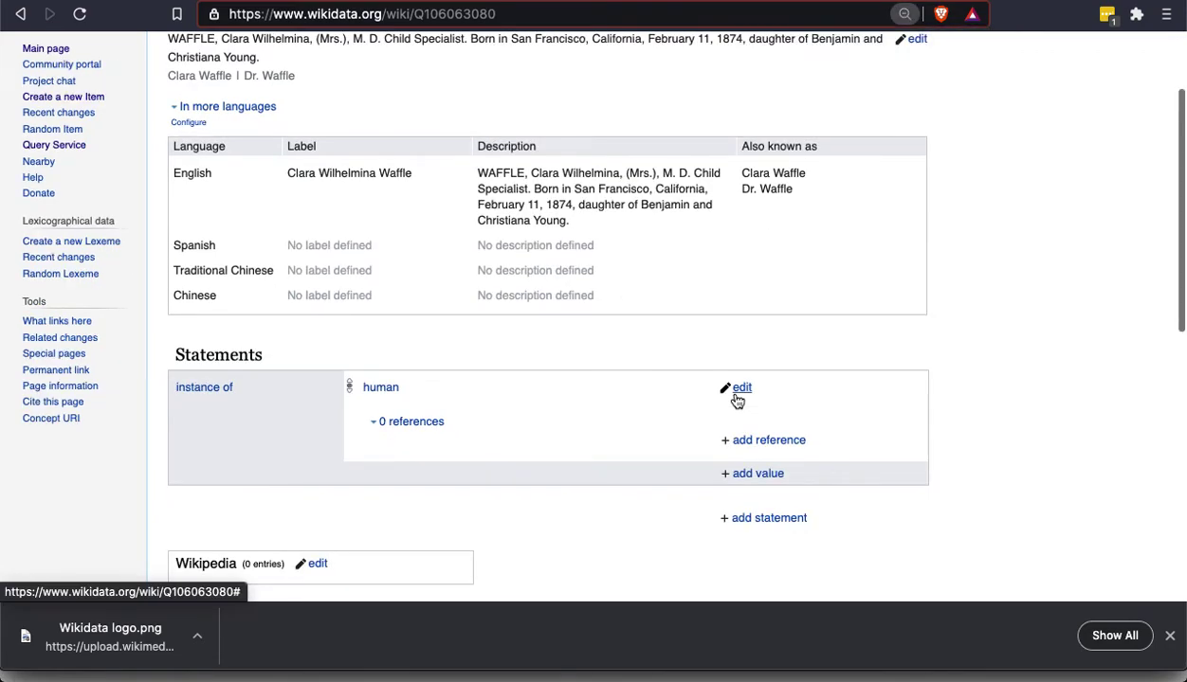
key(super+minus)
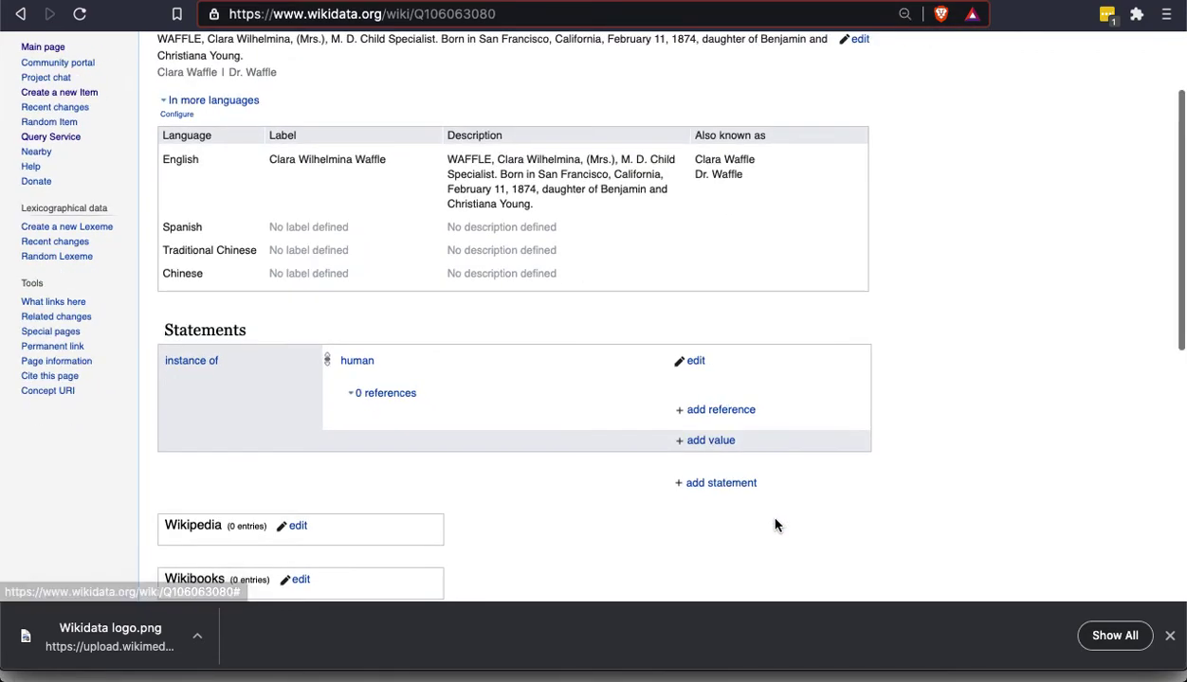
click(708, 485)
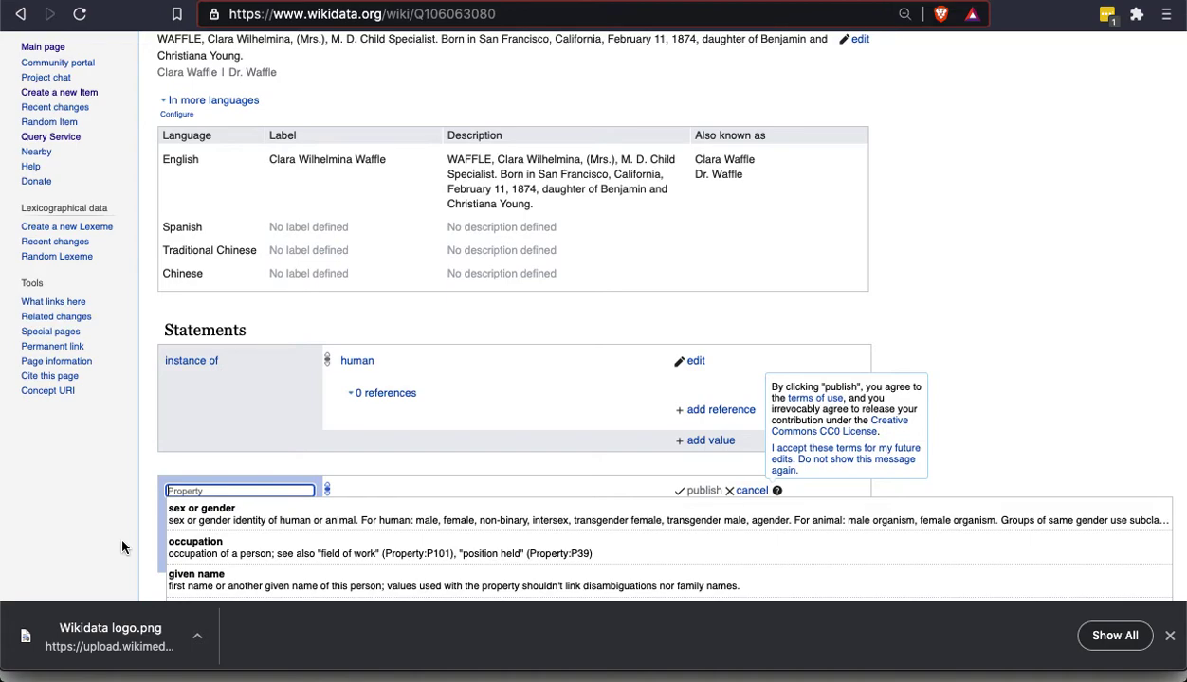
click(236, 553)
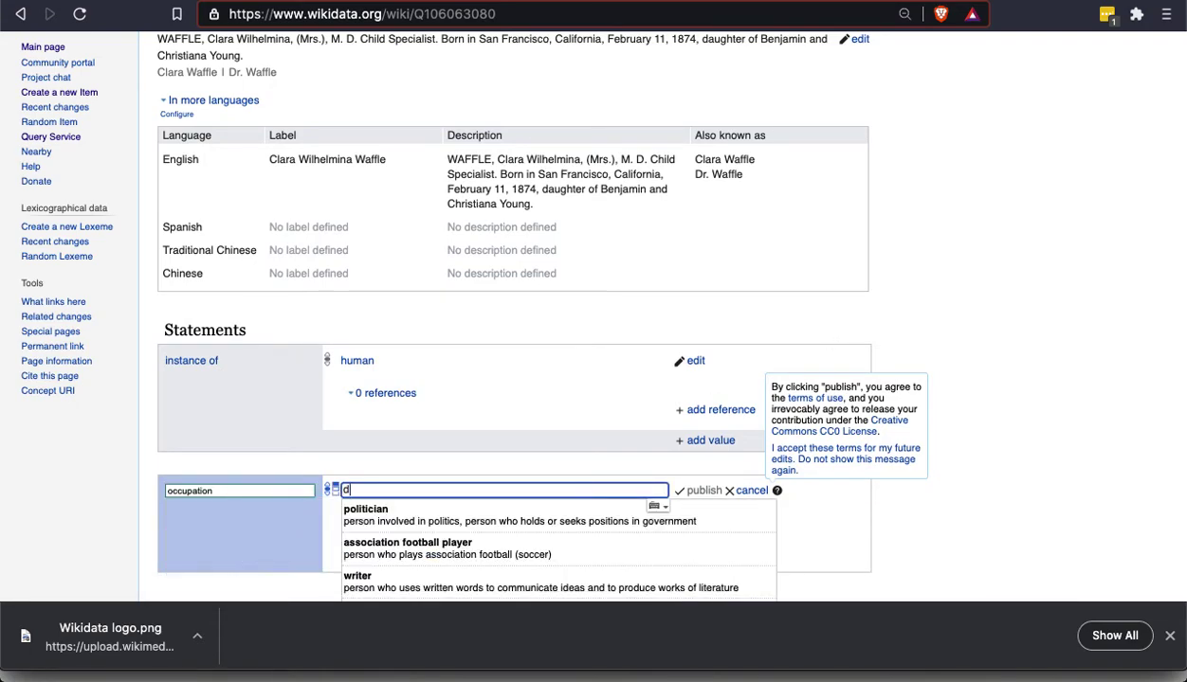
text(doctor)
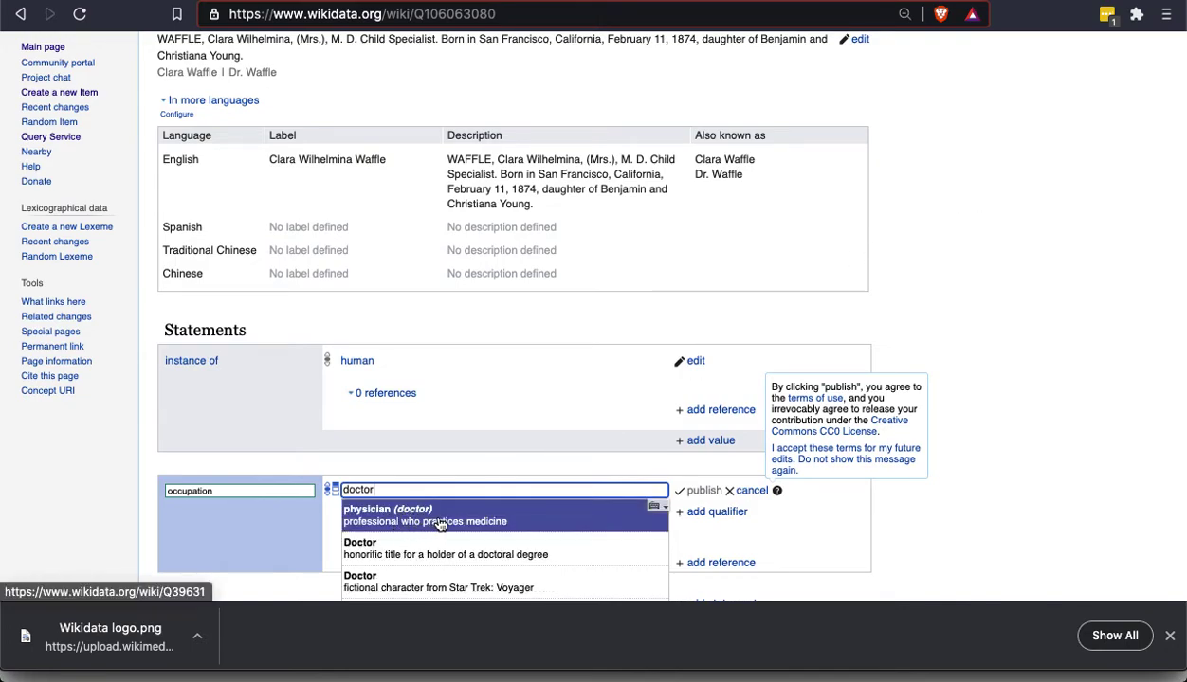
click(440, 524)
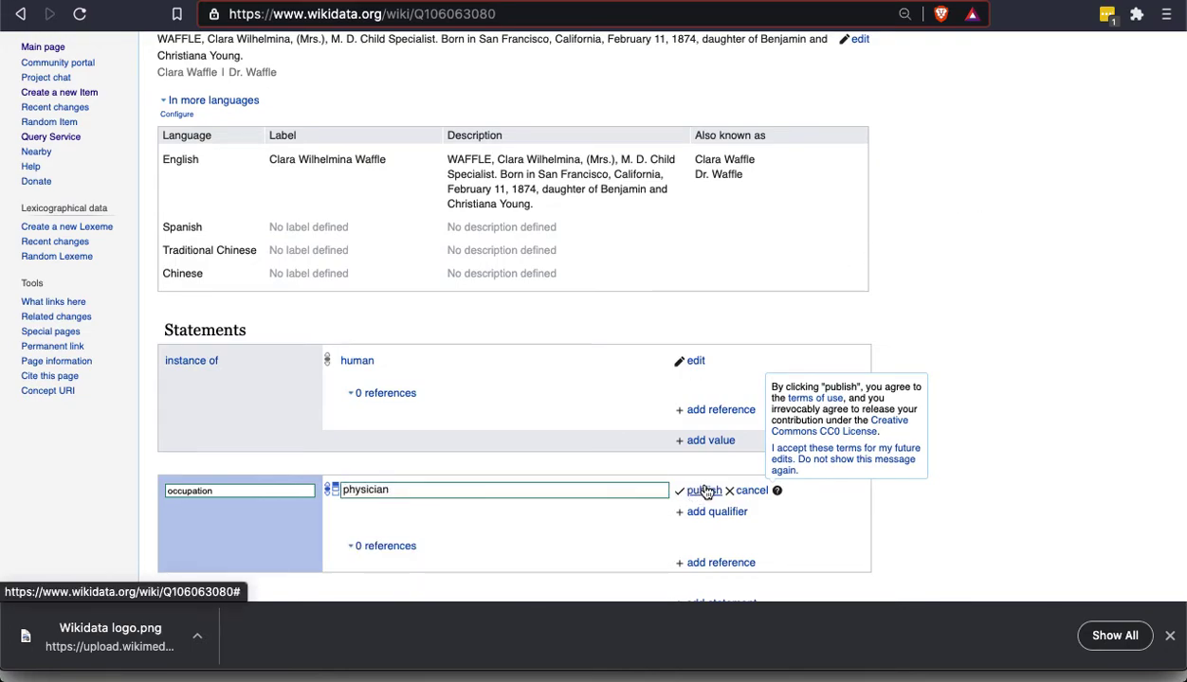
click(704, 491)
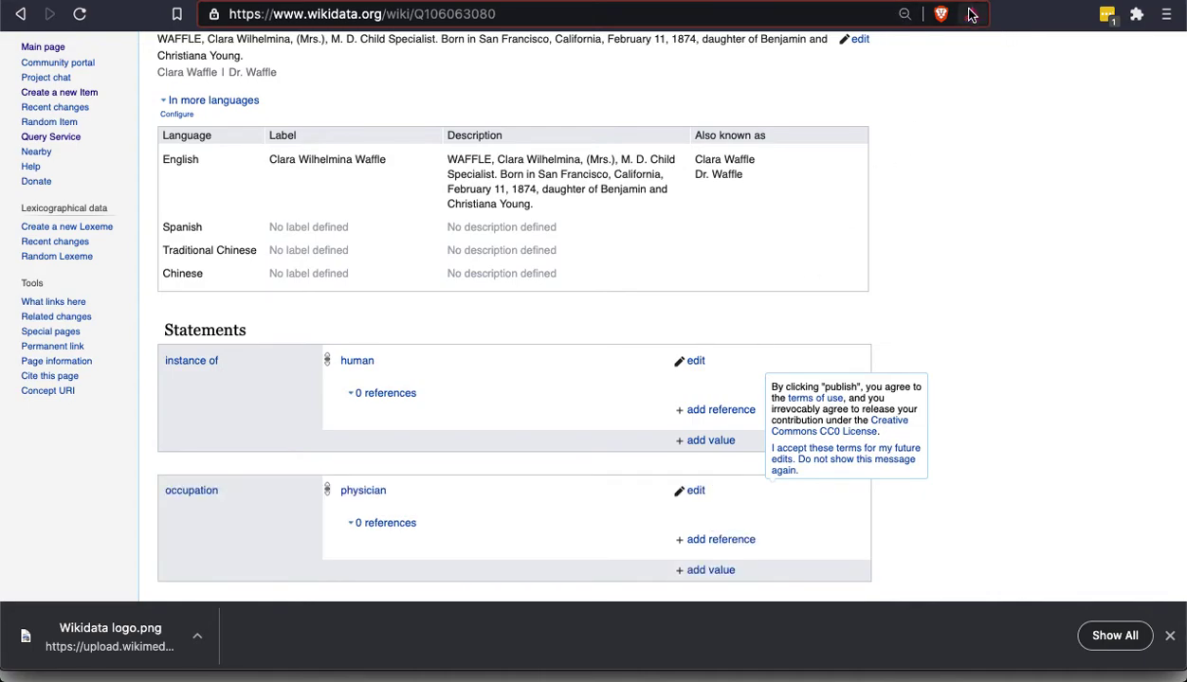
key(ctrl+Tab)
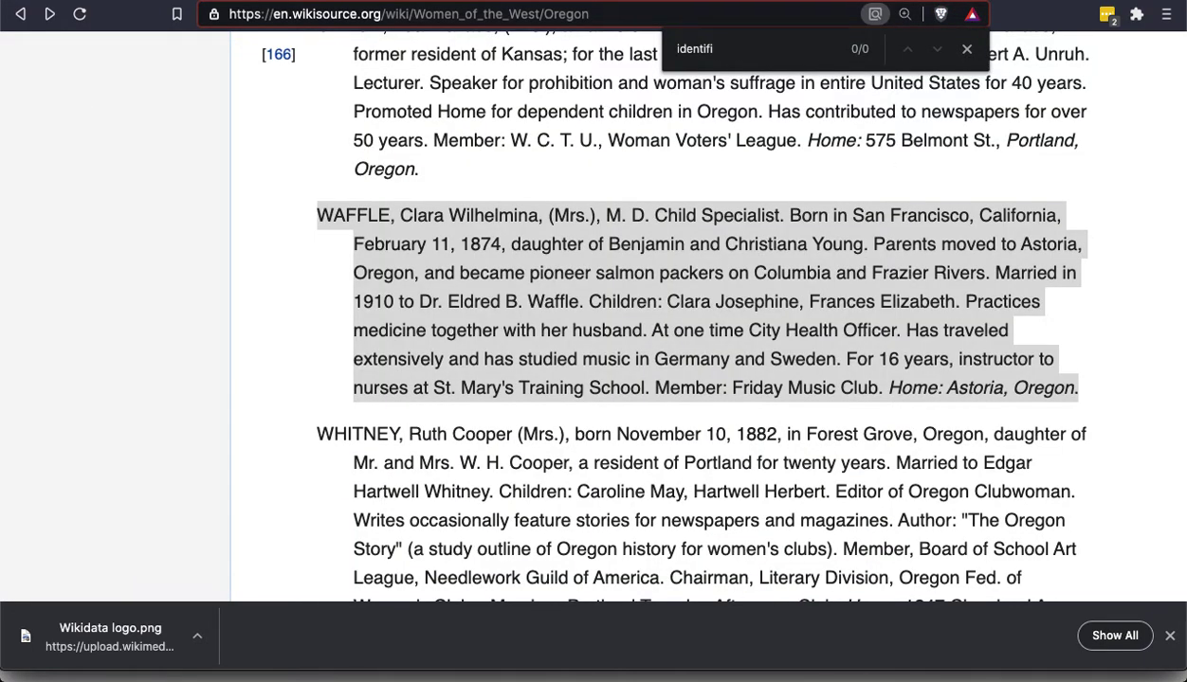
- Copy the Wikisource Women of the West/Oregon page address and return to the Wikidata item
click(456, 15)
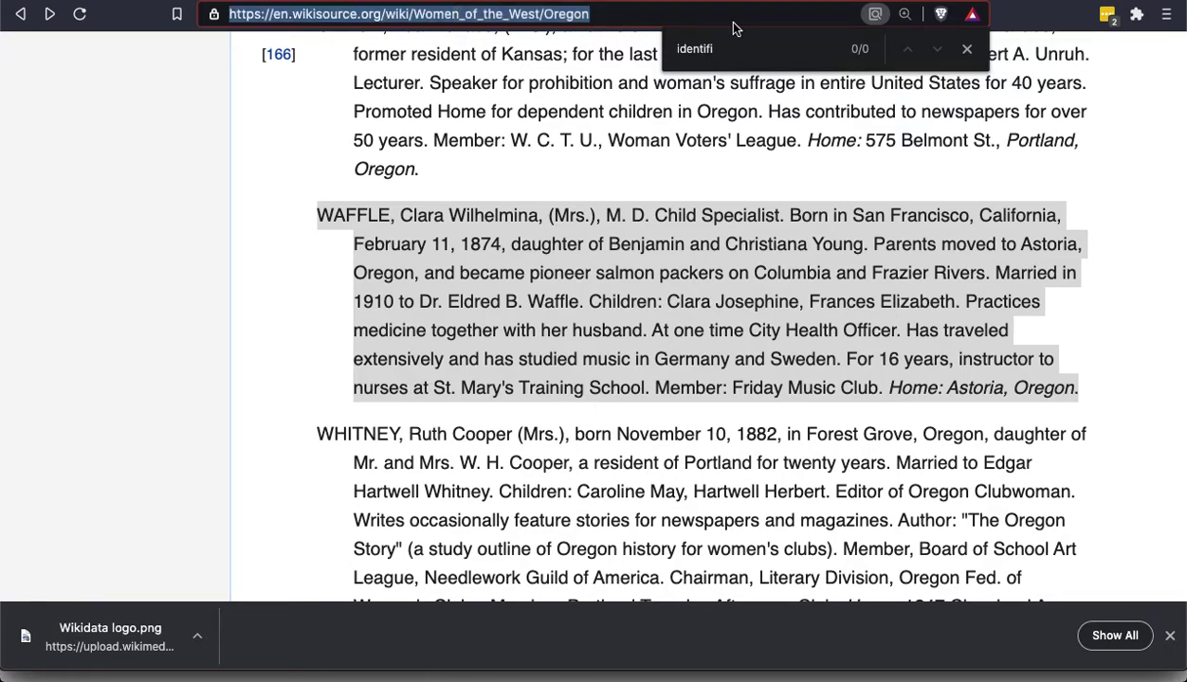
key(Escape)
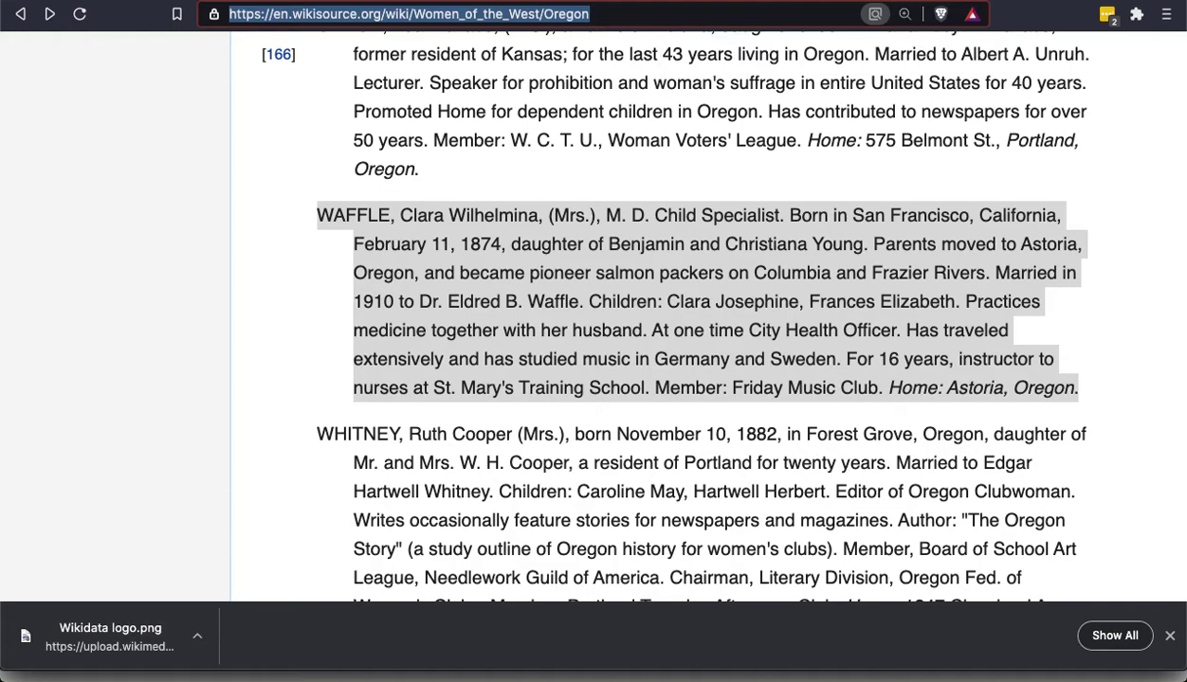
key(ctrl+Tab)
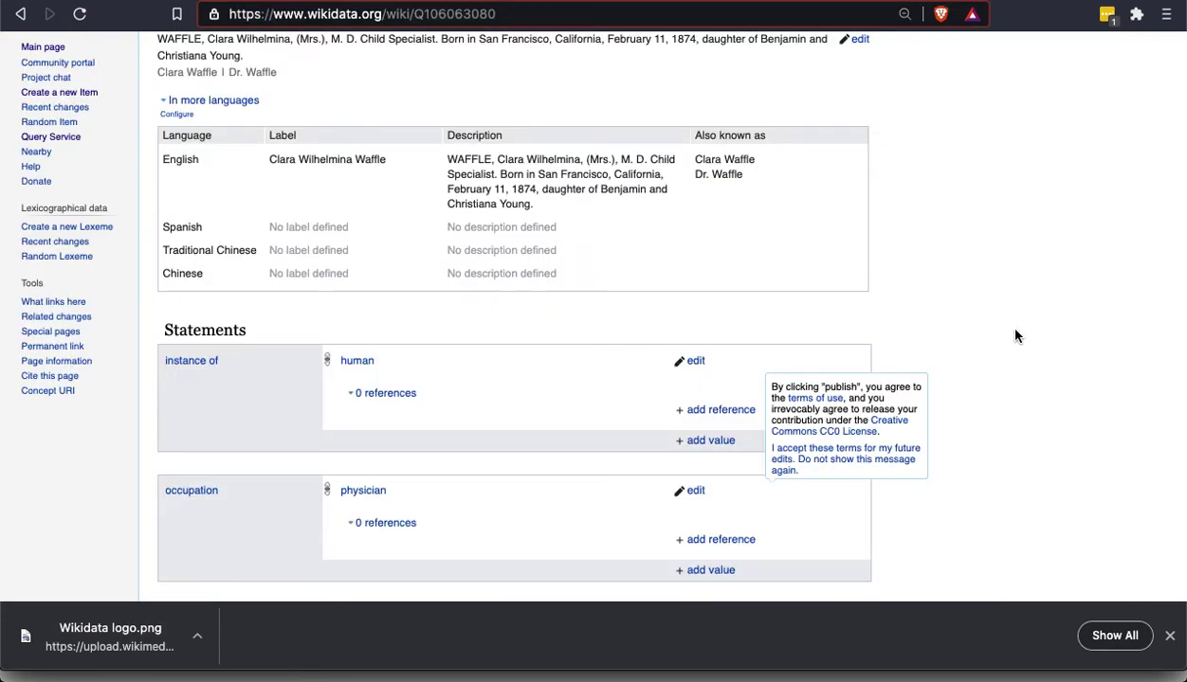
- Zoom out to 67%, draft a place of birth: San Francisco statement, and start its reference
scroll(996, 402, down, 2)
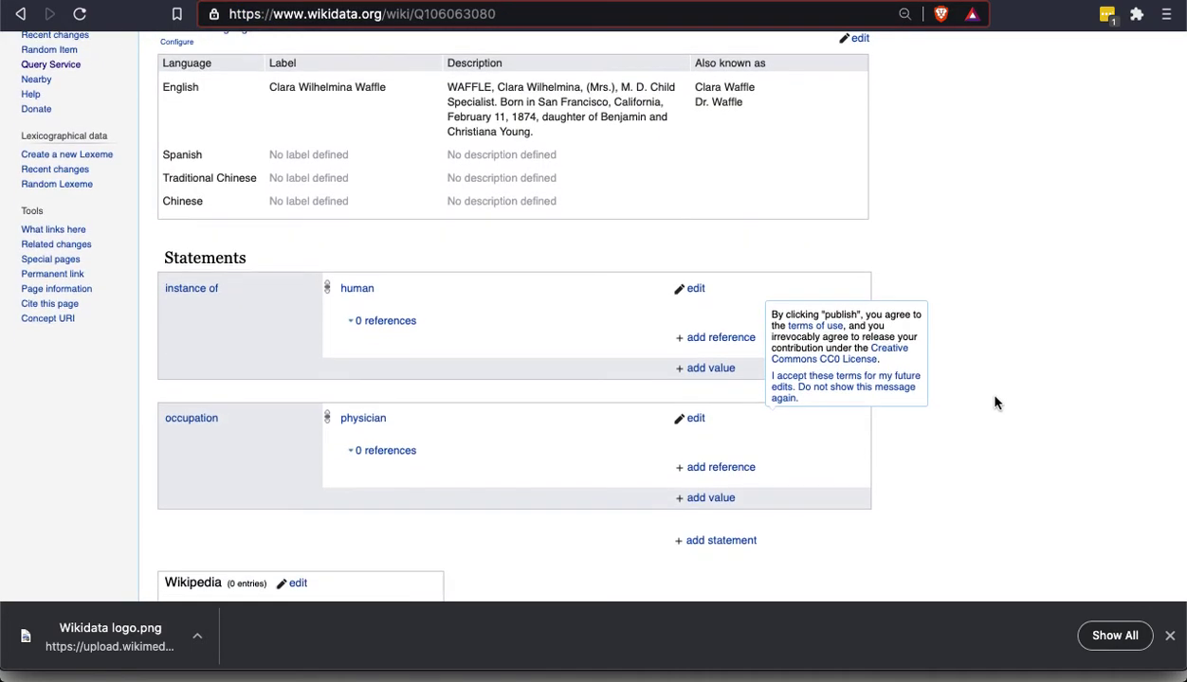
scroll(995, 403, up, 2)
scroll(749, 474, down, 2)
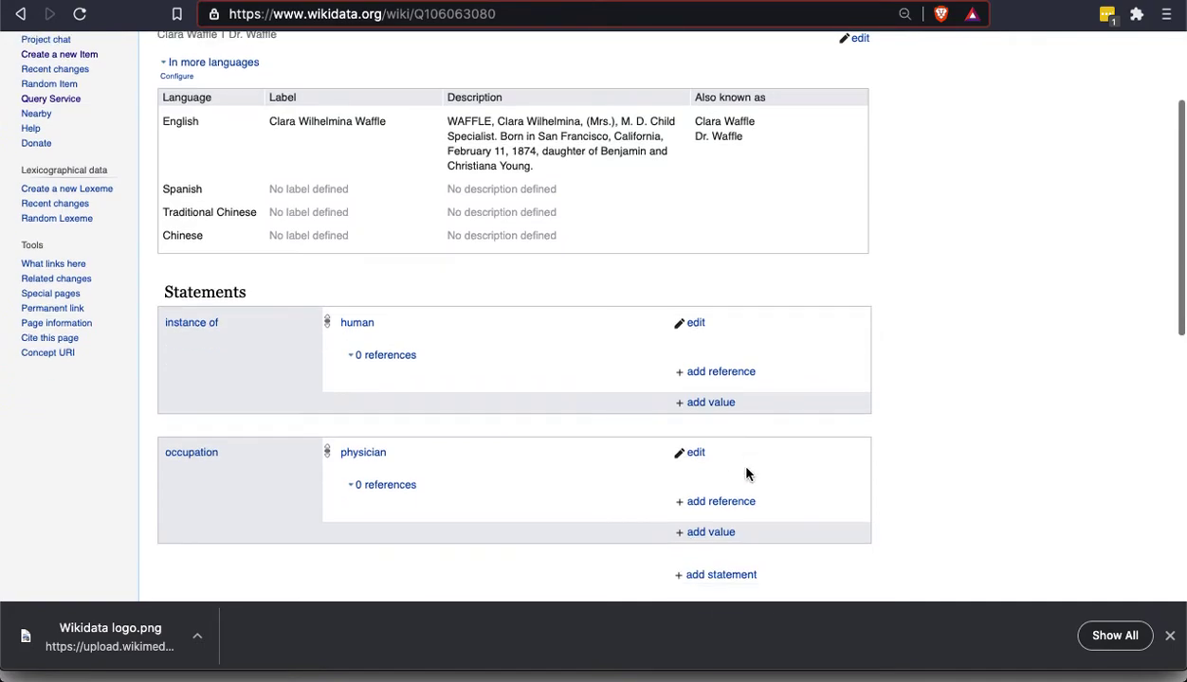
scroll(730, 497, up, 2)
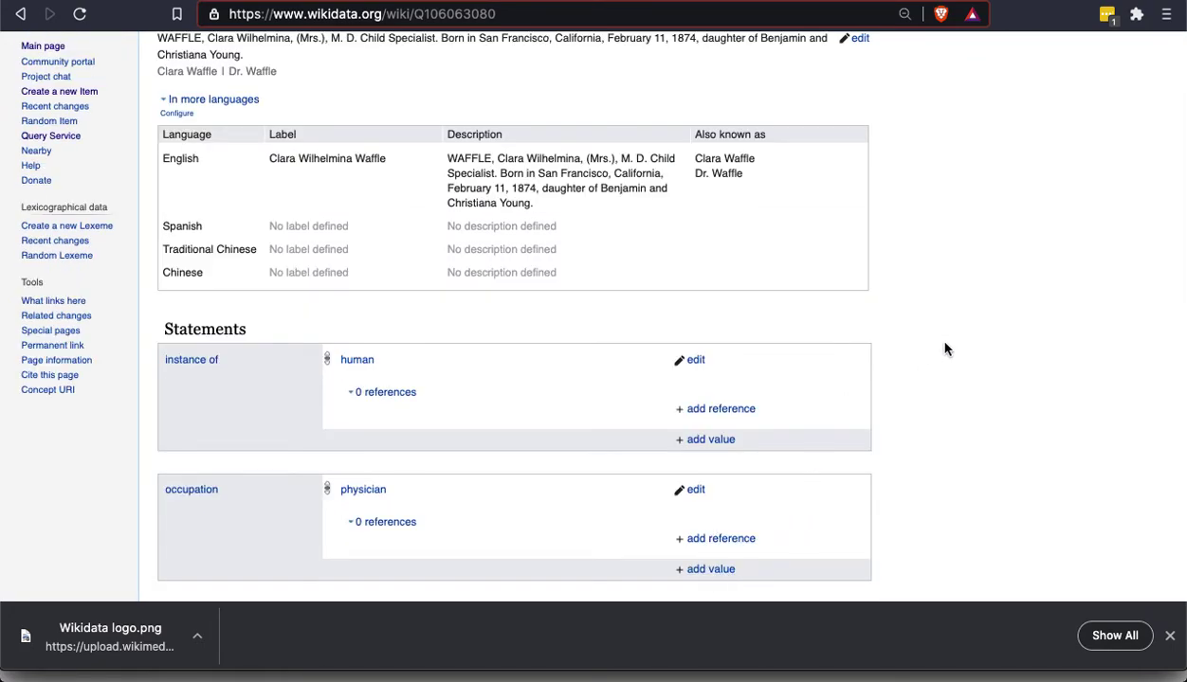
key(super+minus)
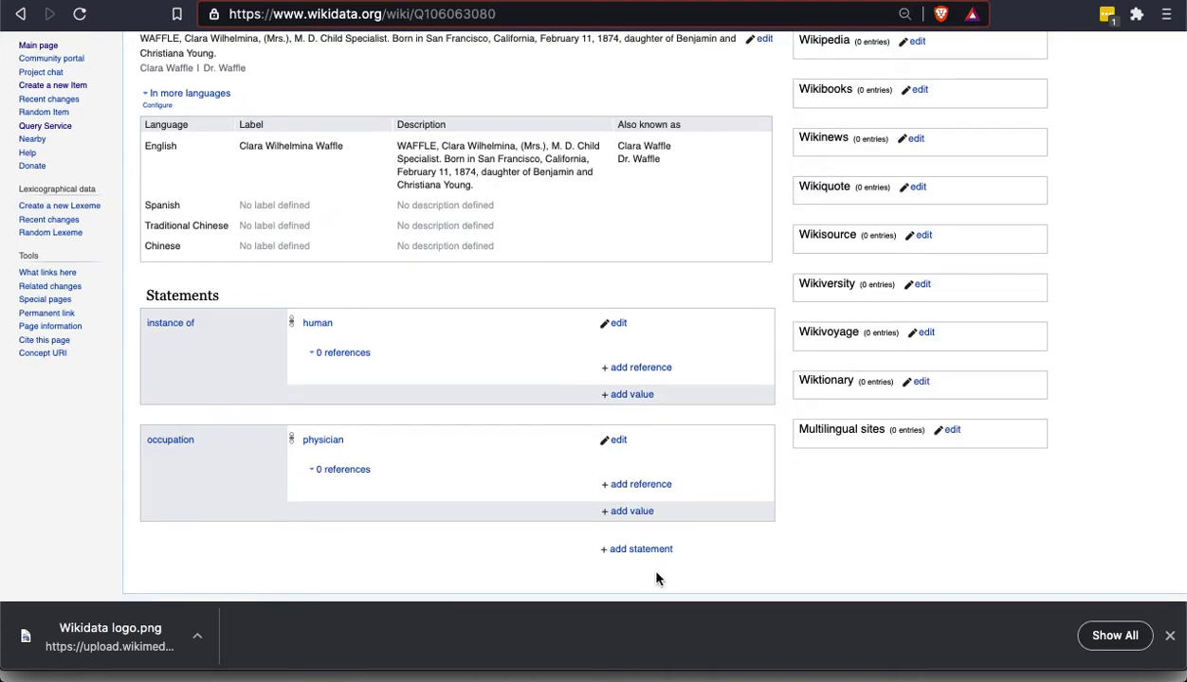
click(638, 554)
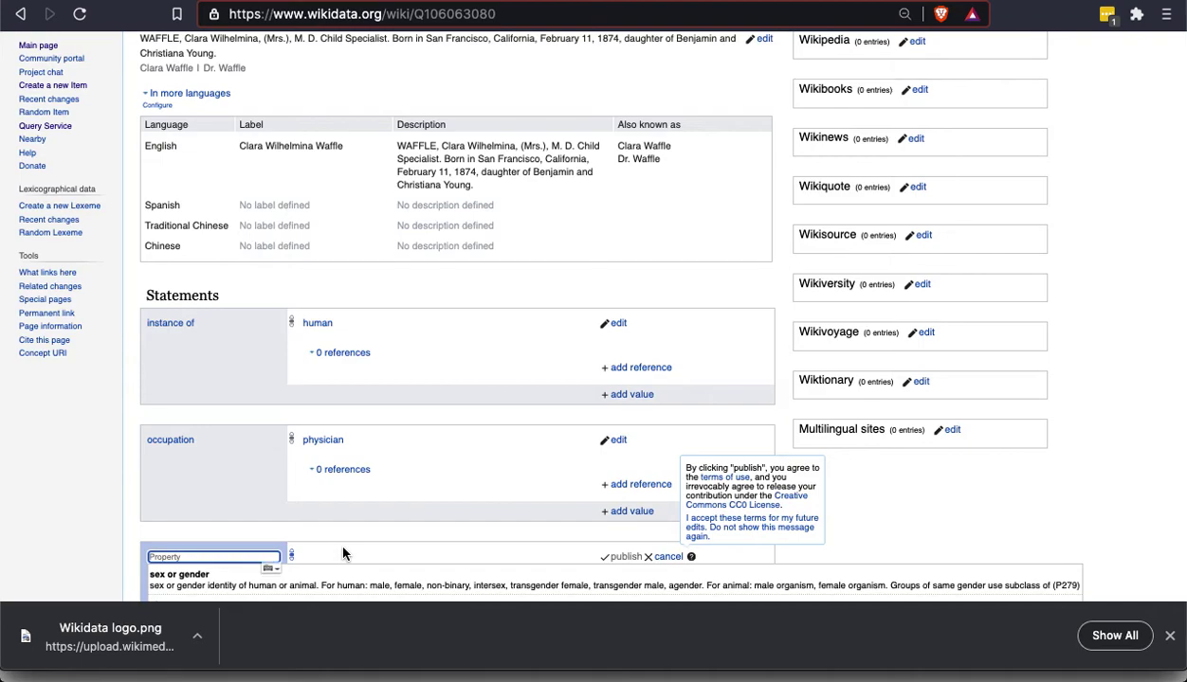
text(place of)
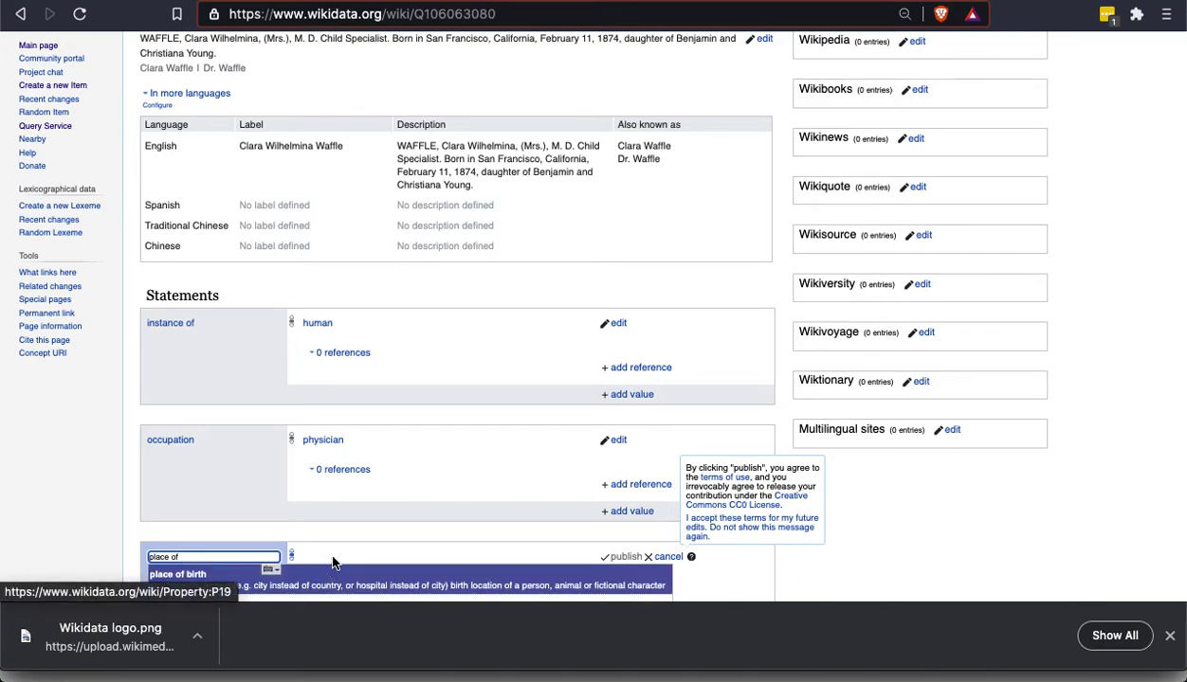
click(313, 585)
text(S)
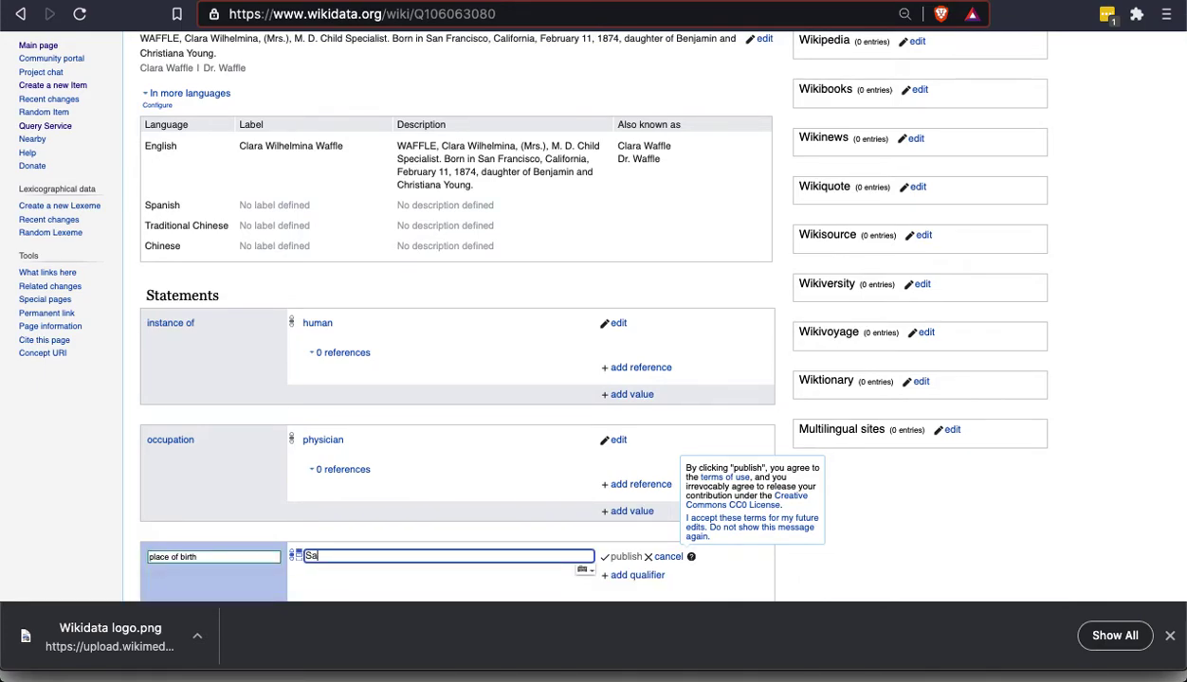
text(an Francis)
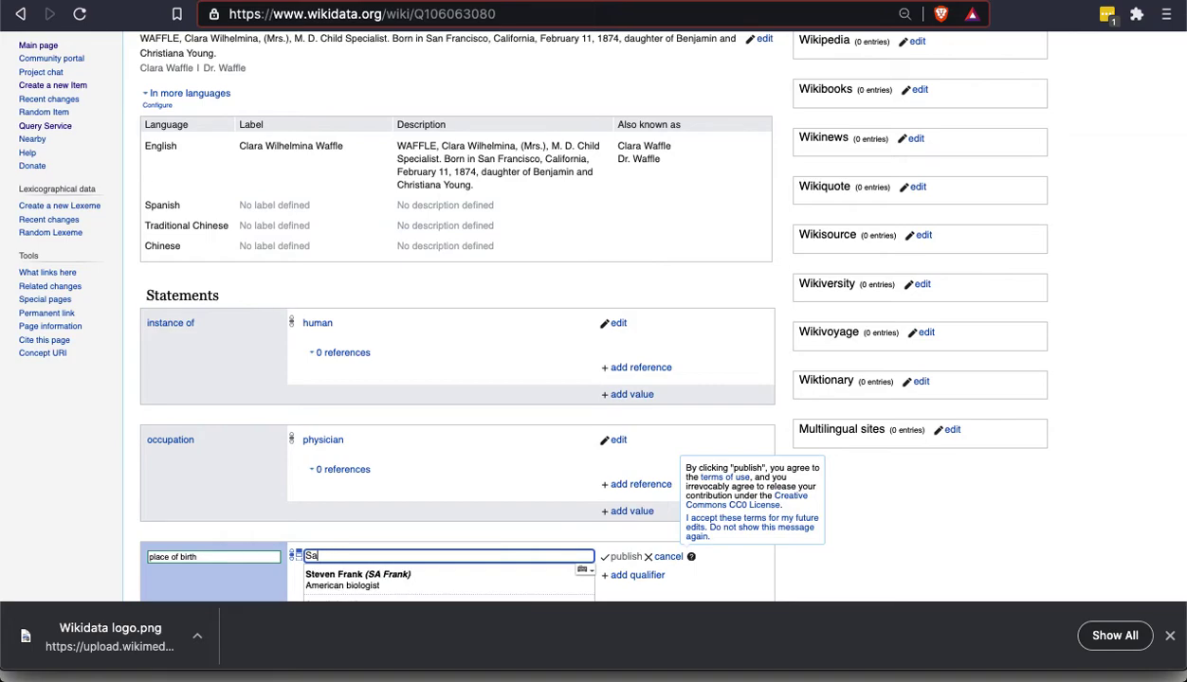
text(co)
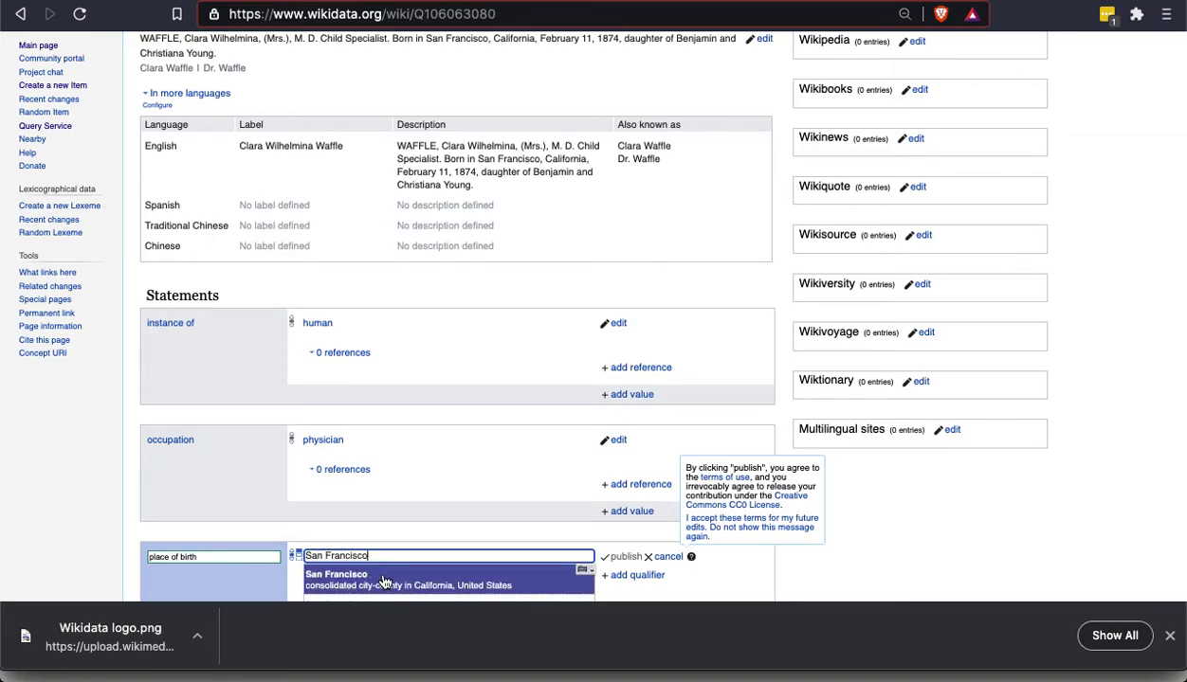
click(556, 585)
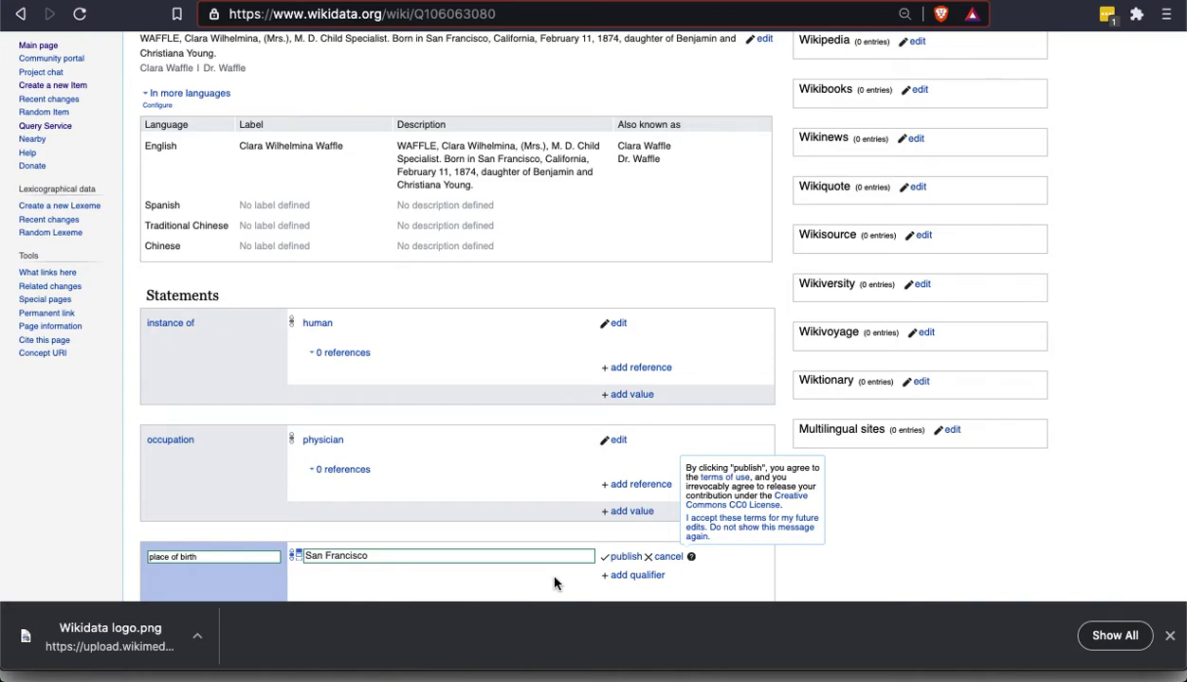
scroll(556, 585, down, 1)
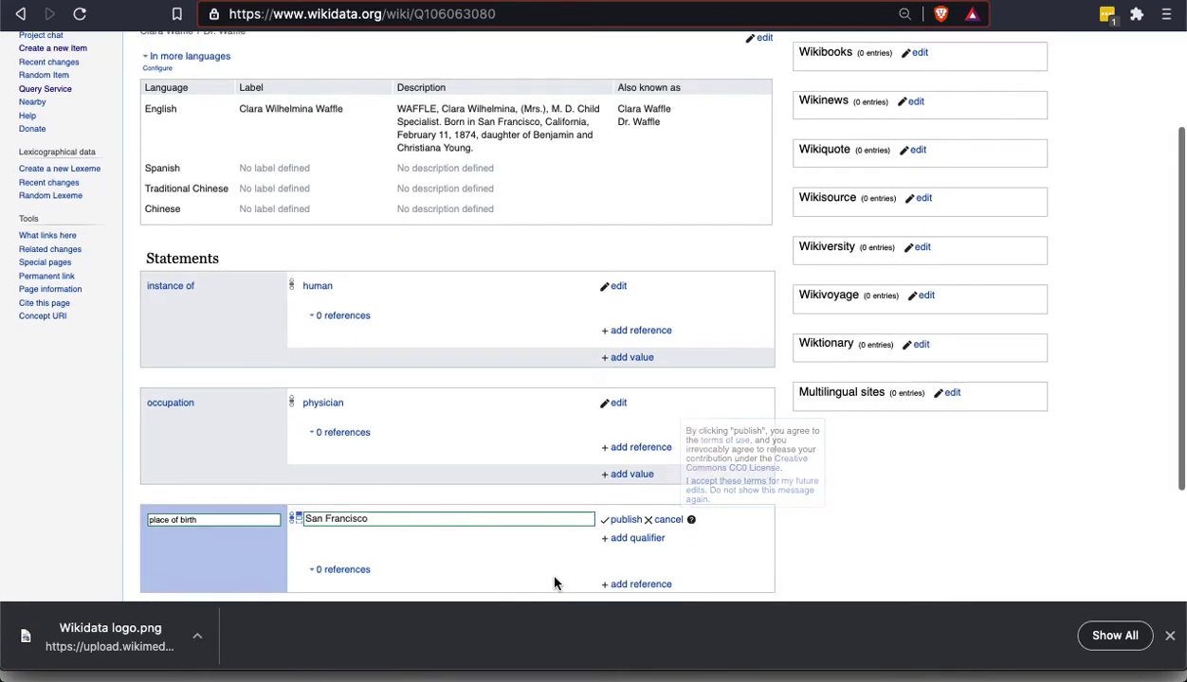
click(638, 584)
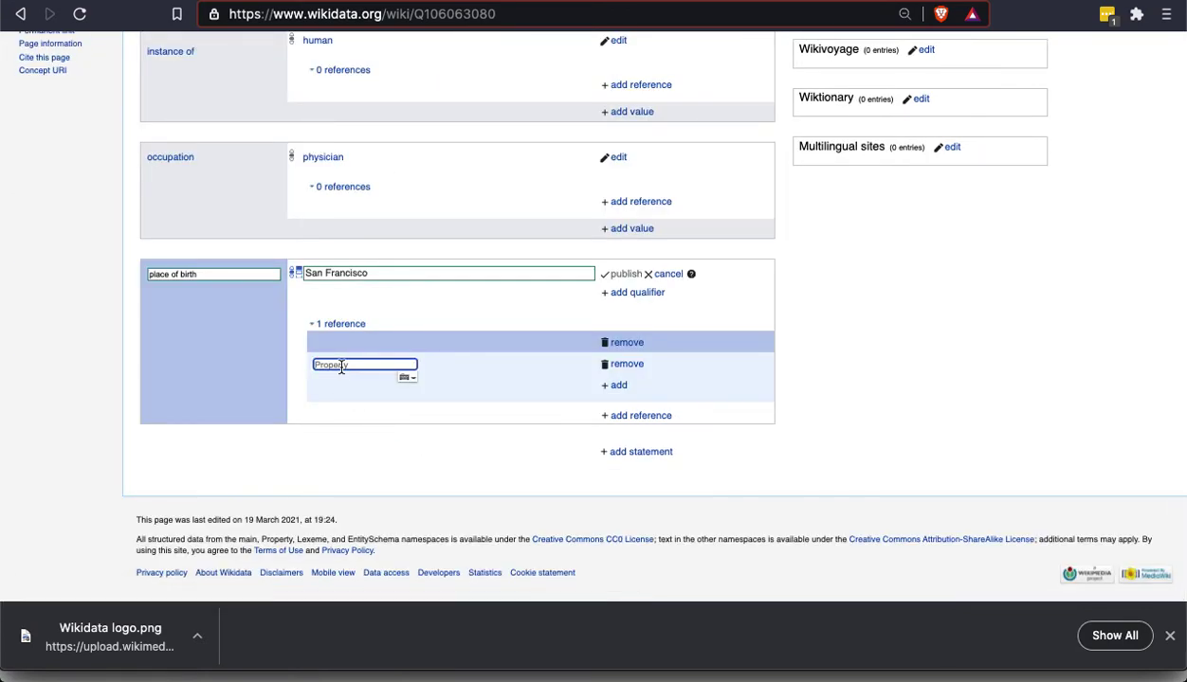
- Give the San Francisco birthplace a reference URL with the pasted Wikisource address and publish it
text(refere)
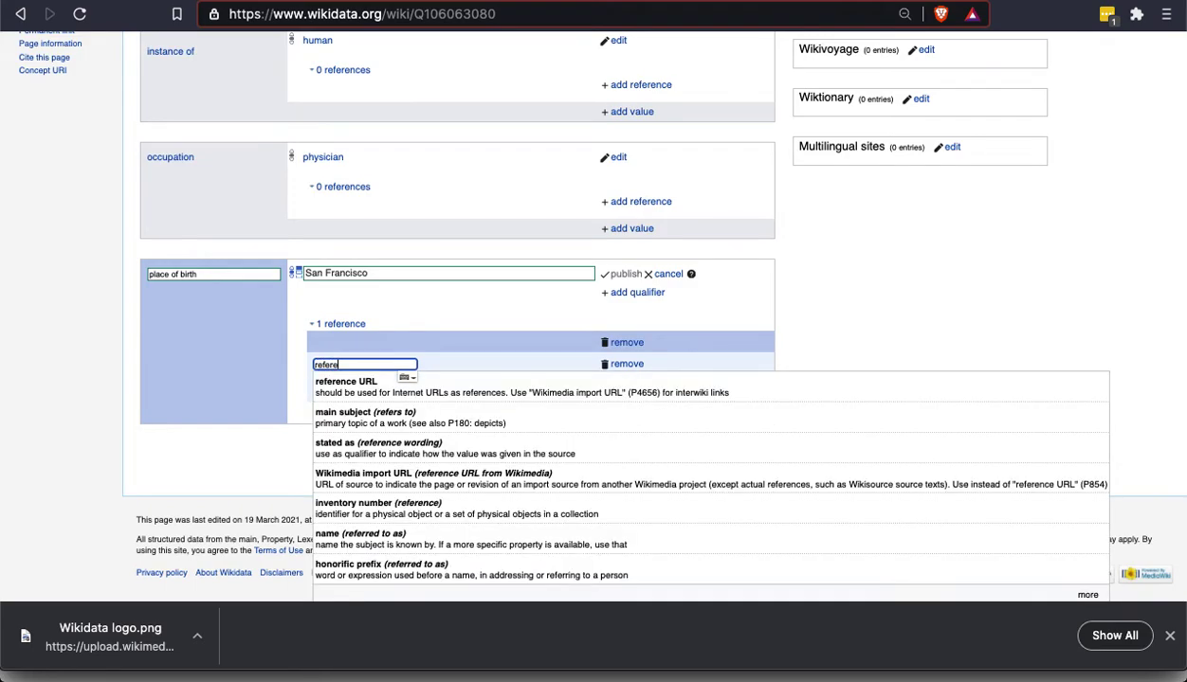
click(339, 383)
text(https://en.wikisource.org/wiki/Women_of_the_West/Oregon)
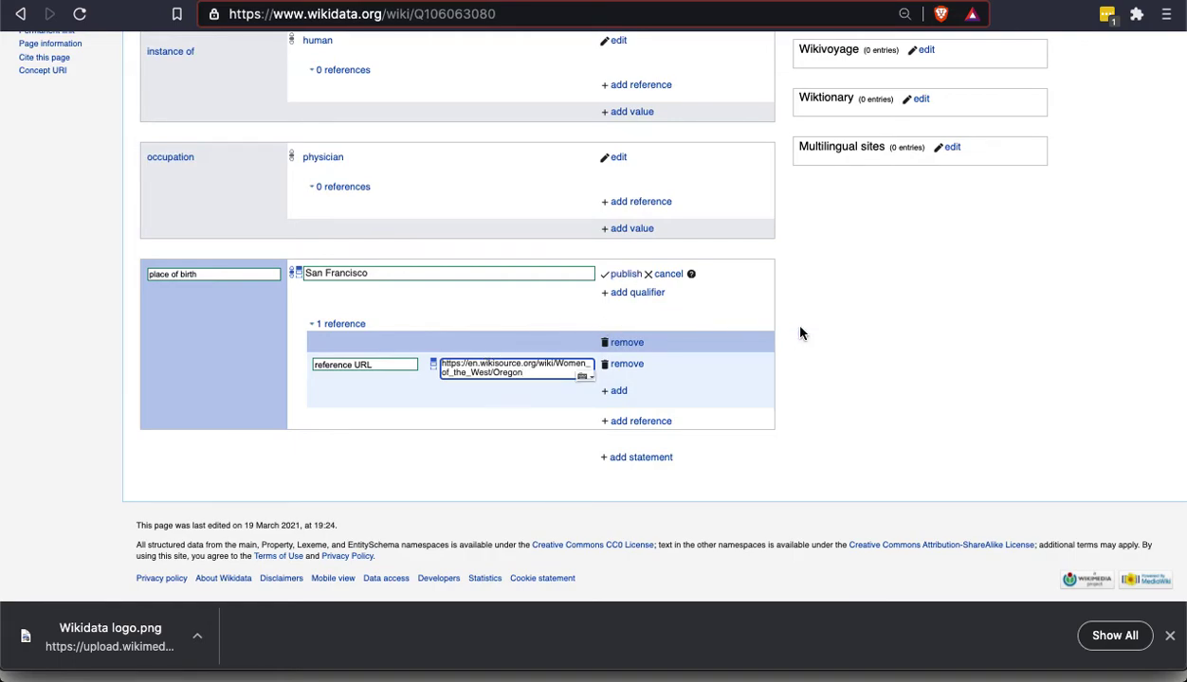
click(622, 278)
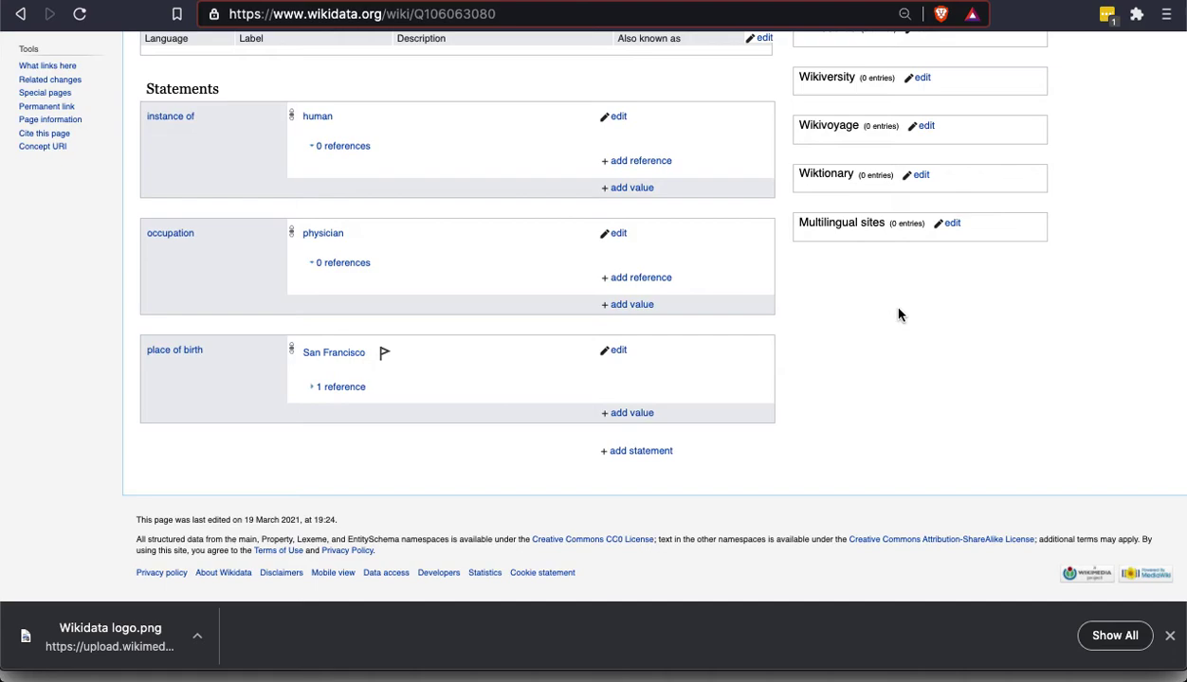
scroll(900, 315, up, 3)
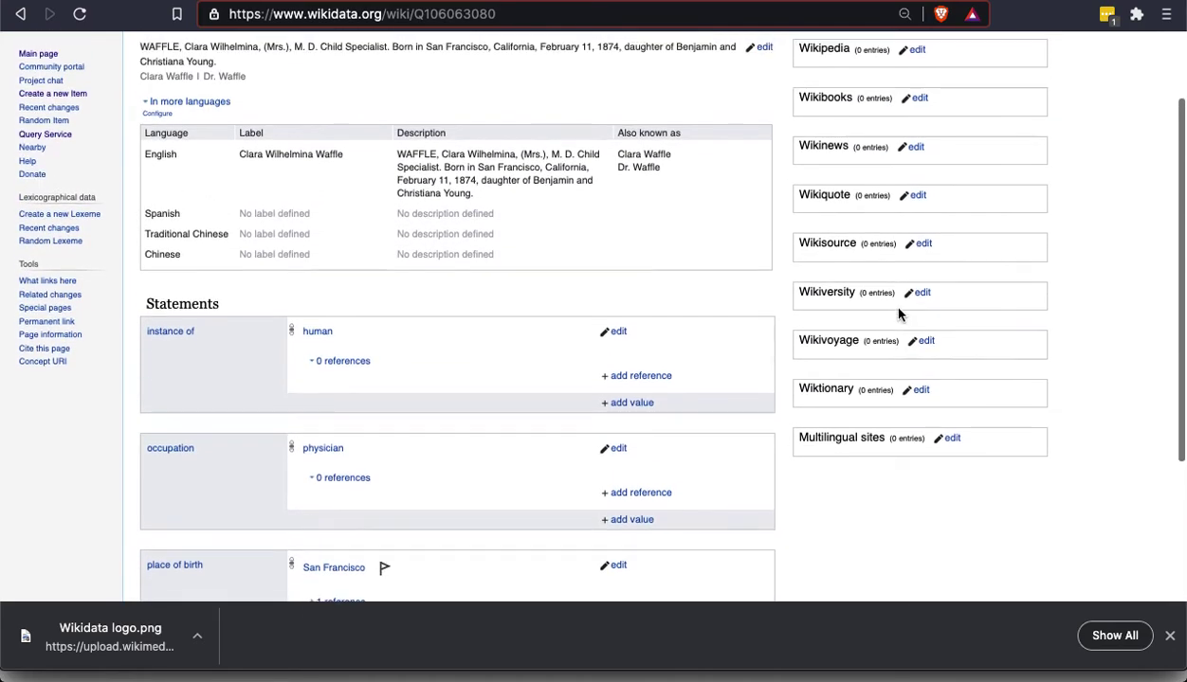
- Scroll through the Waffle item's finished statements to review them
scroll(899, 316, down, 2)
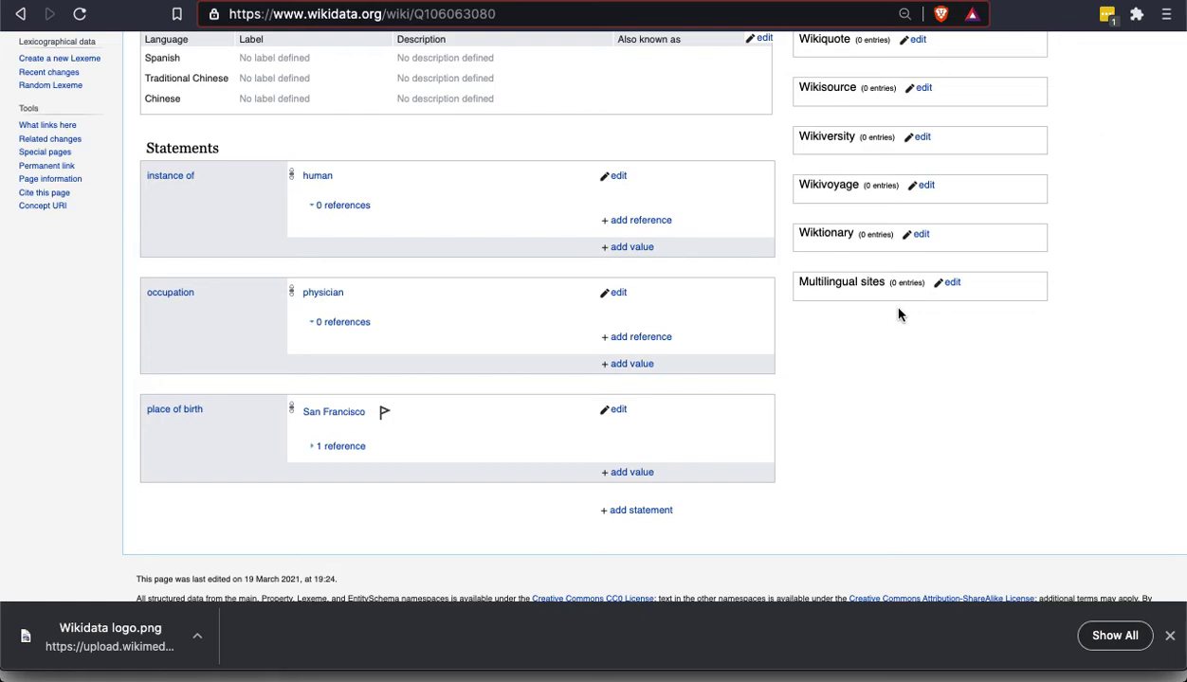
scroll(898, 314, up, 2)
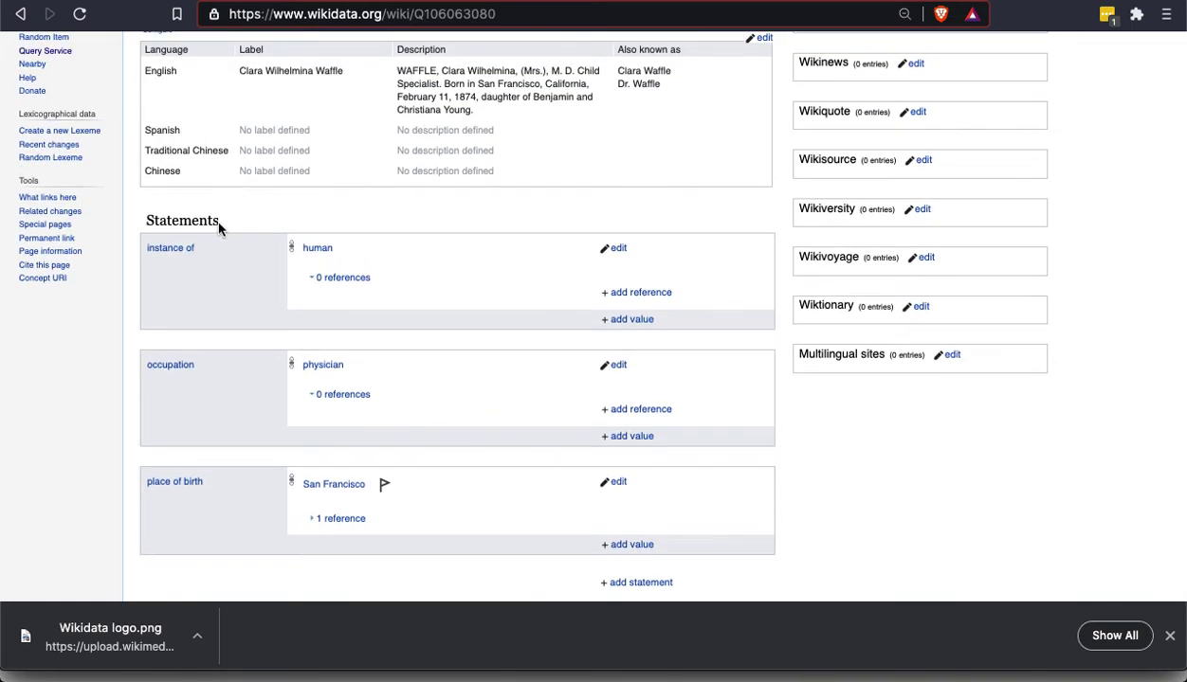
scroll(93, 399, up, 1)
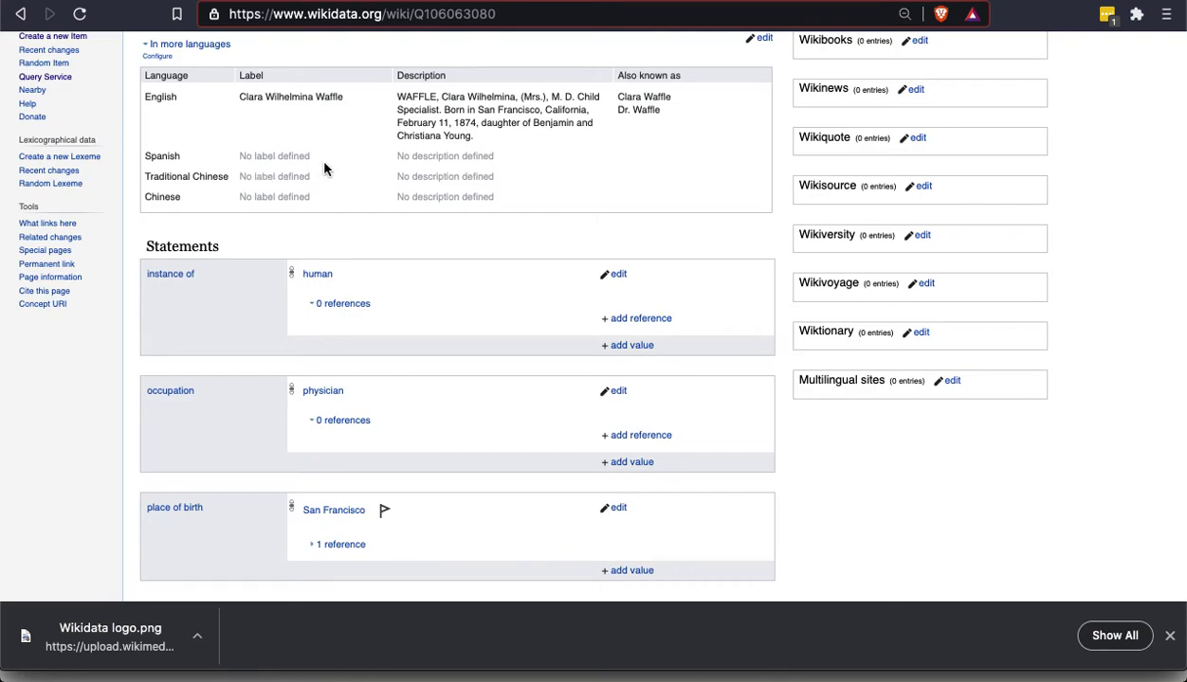
scroll(670, 212, up, 2)
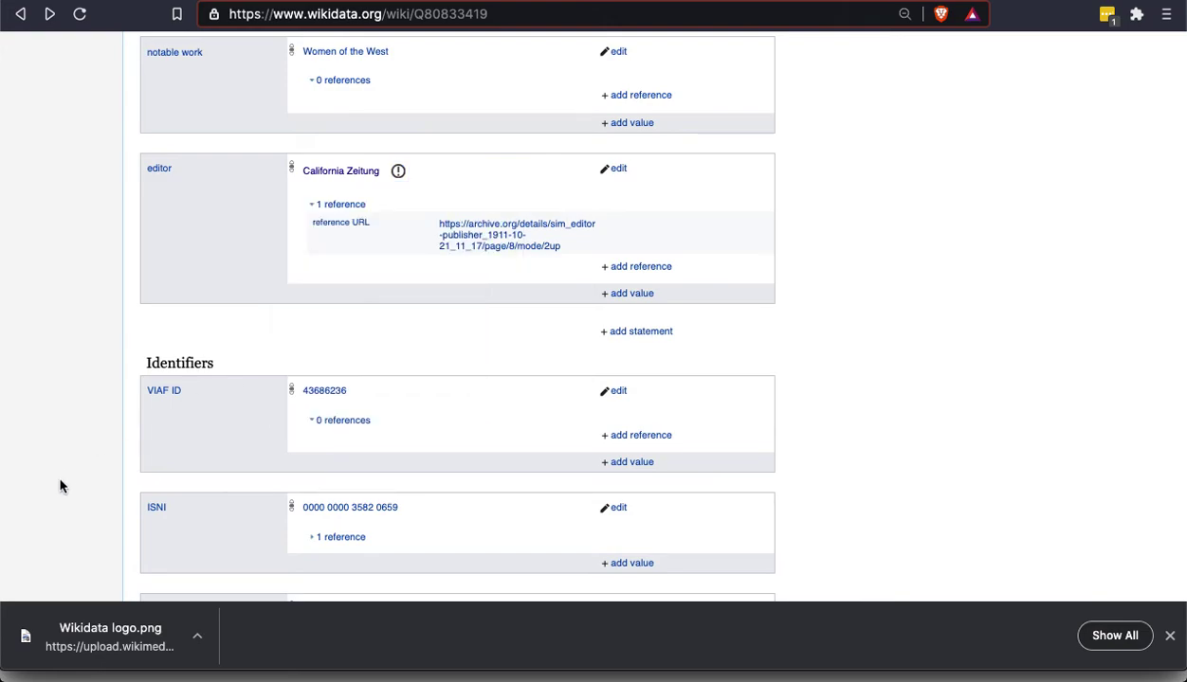
- Scroll through the Max Binheim item's statements and identifiers
scroll(60, 486, up, 6)
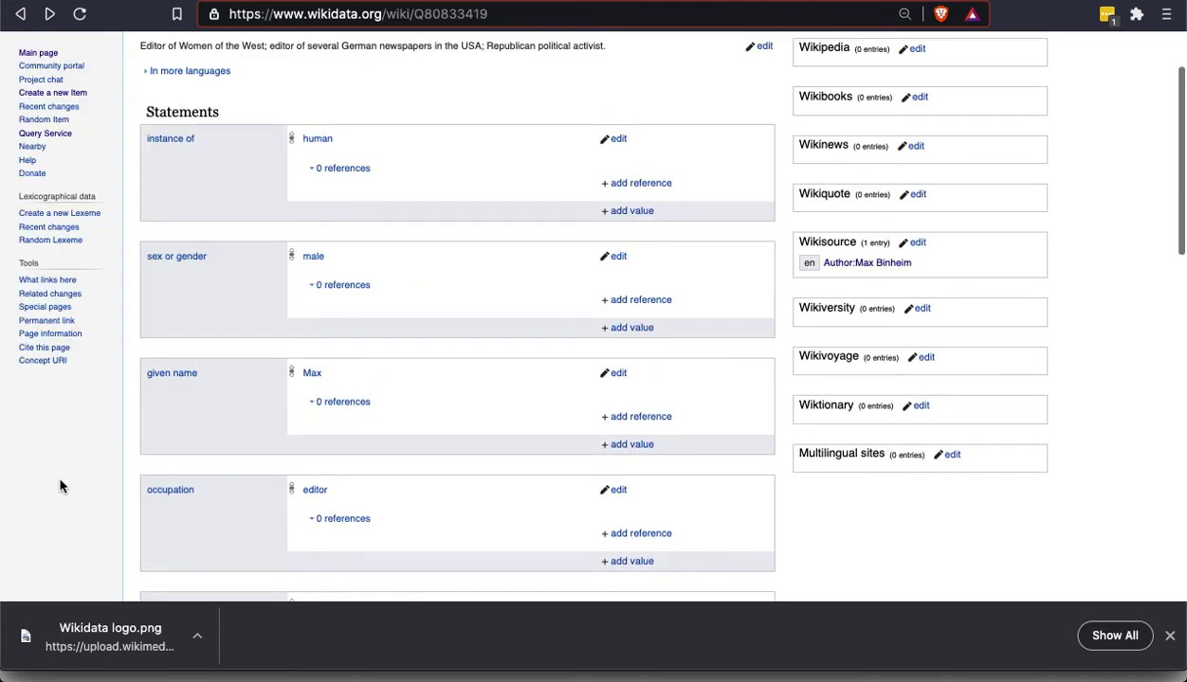
scroll(60, 486, down, 3)
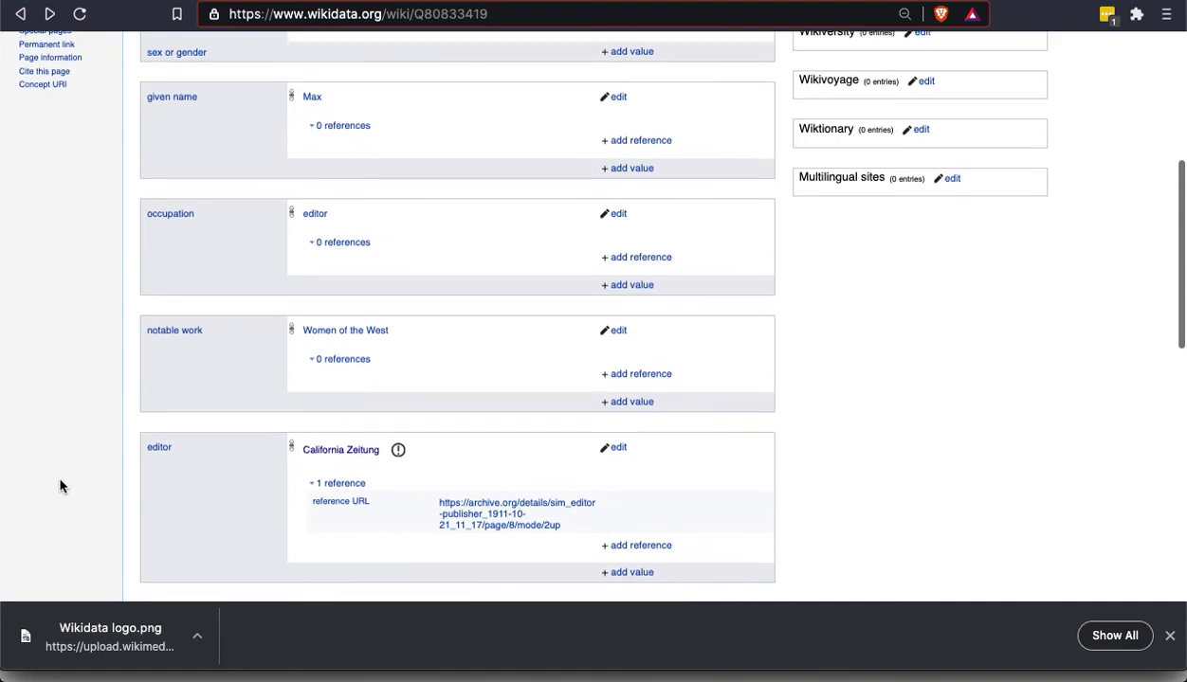
scroll(60, 486, down, 3)
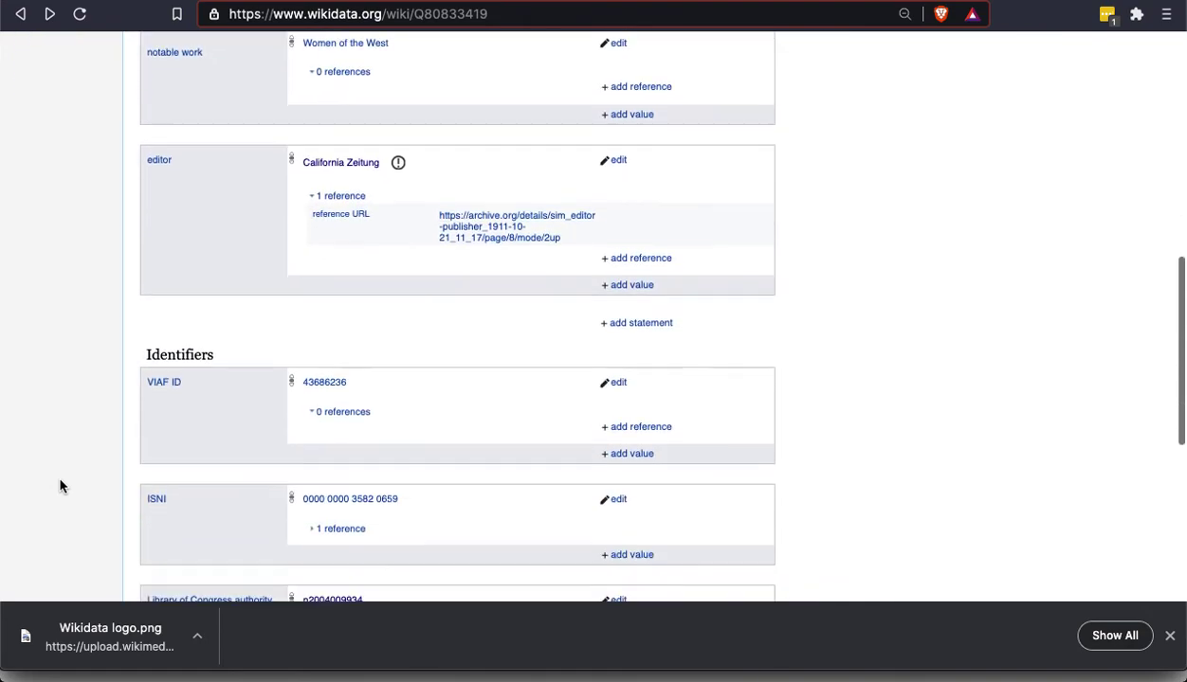
scroll(60, 487, down, 3)
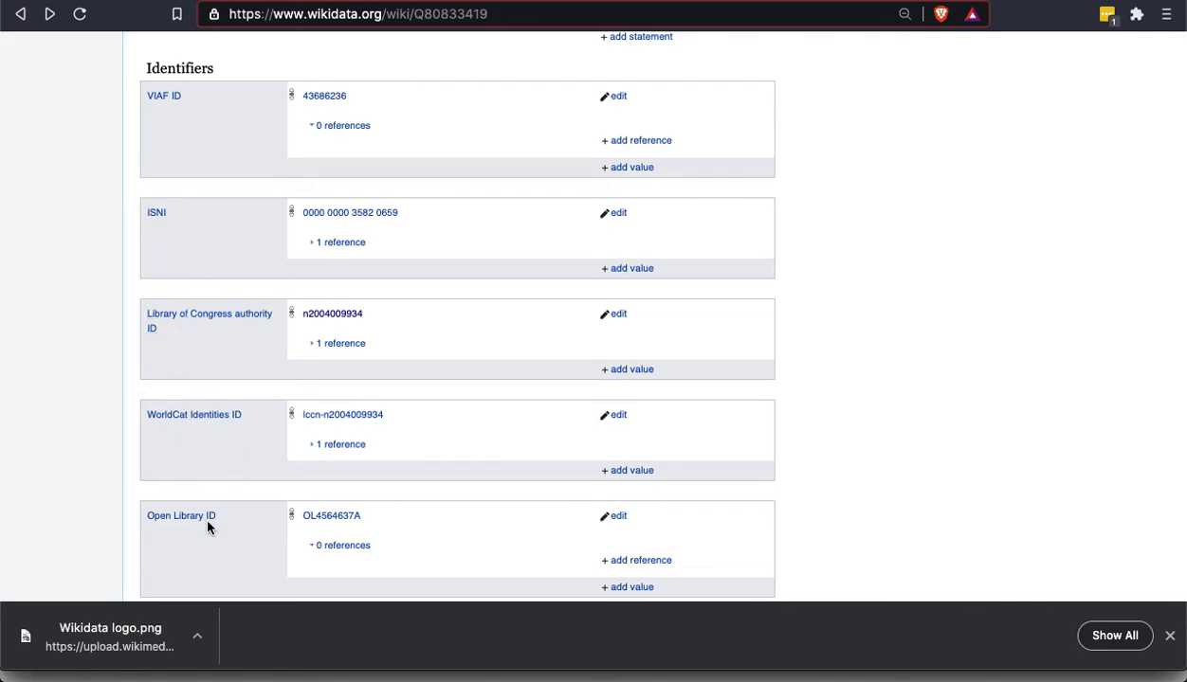
scroll(53, 546, down, 3)
scroll(52, 546, up, 5)
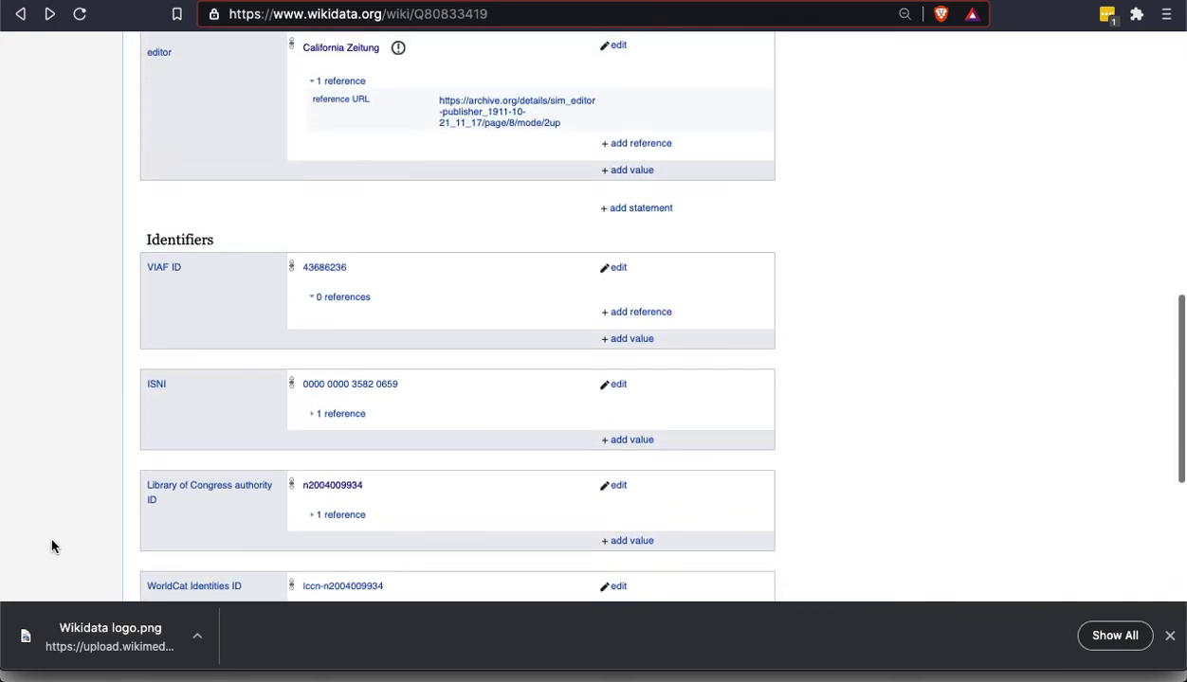
scroll(52, 546, up, 5)
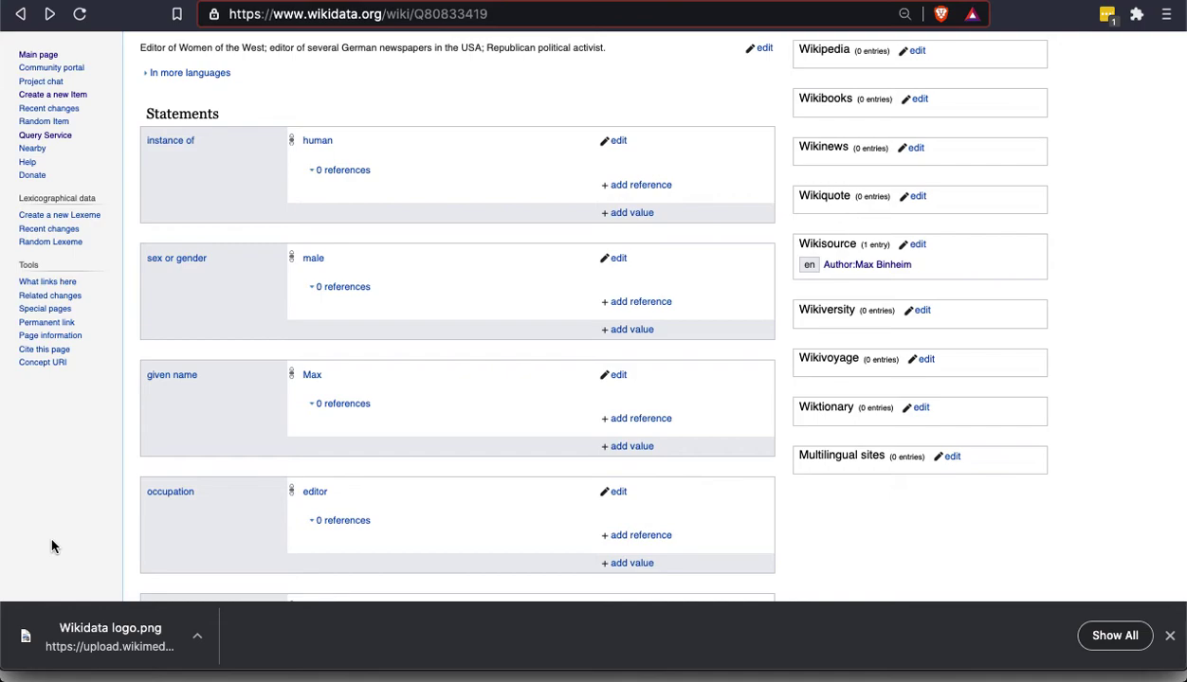
scroll(53, 546, down, 4)
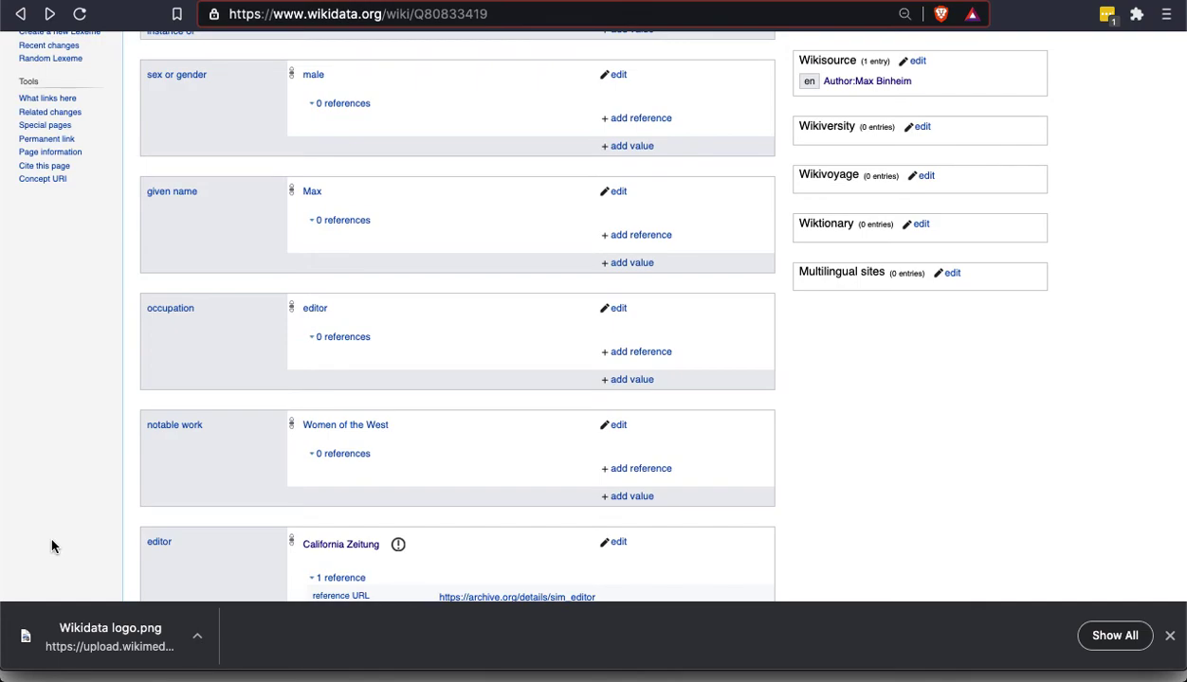
scroll(53, 546, up, 6)
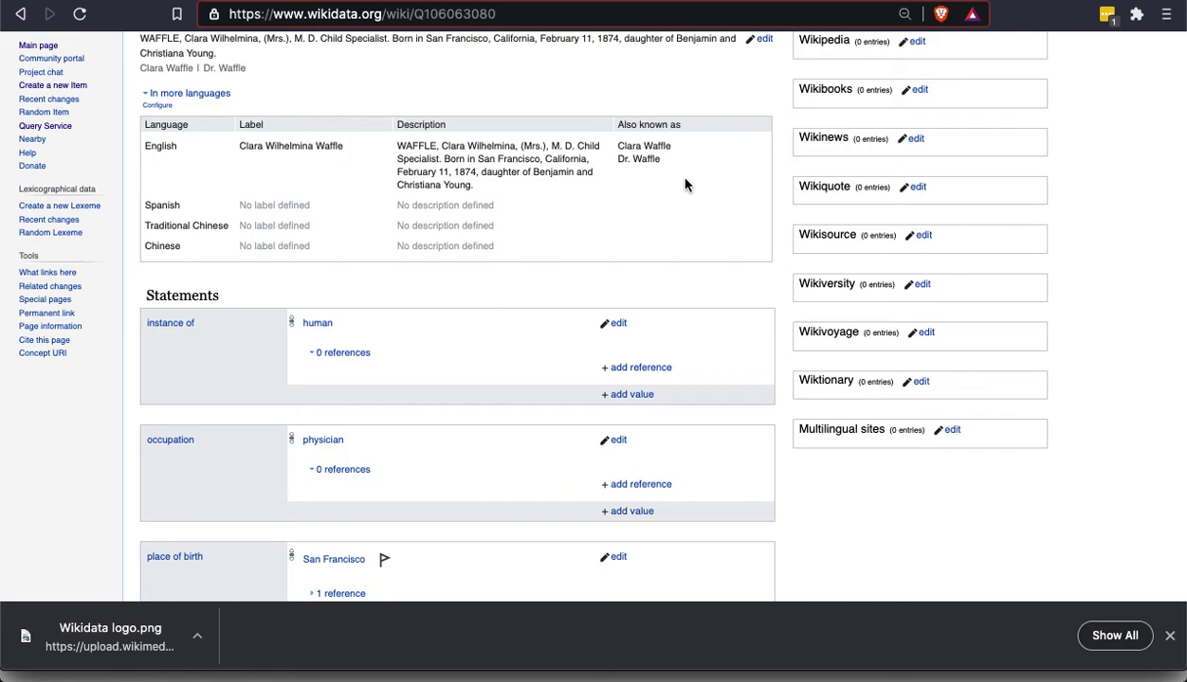
- Zoom the item page out once, then in five times to enlarge the content
key(super+minus)
key(super+minus)
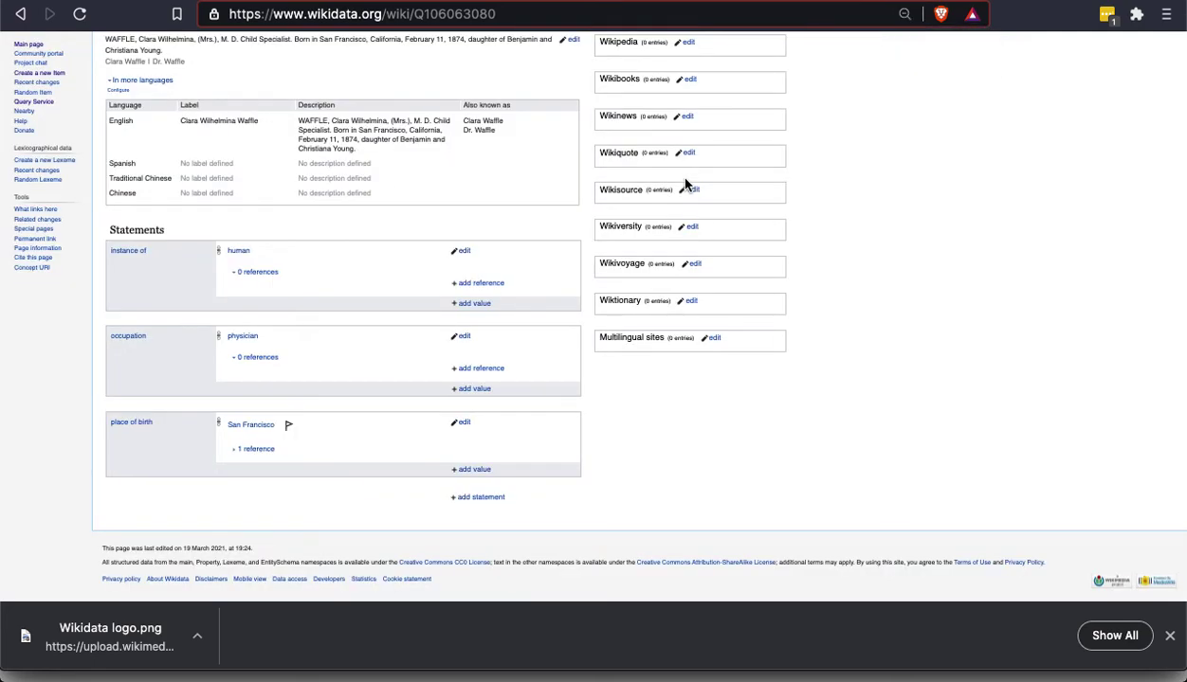
key(super+plus)
key(super+plus)
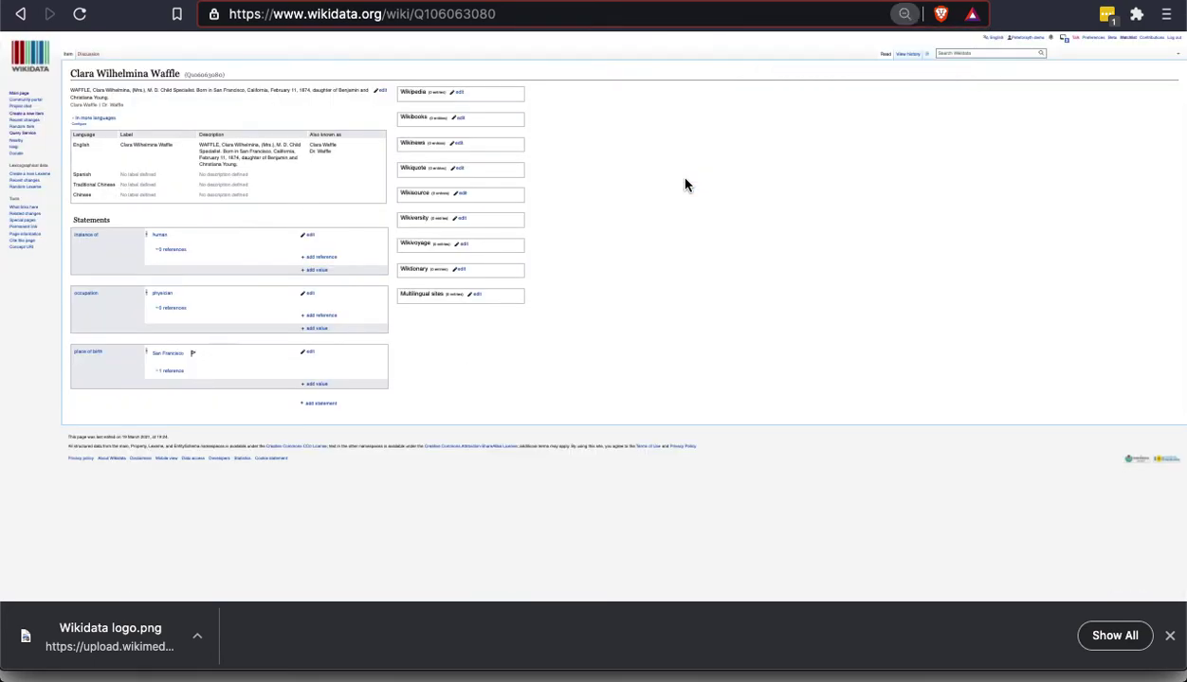
key(super+plus)
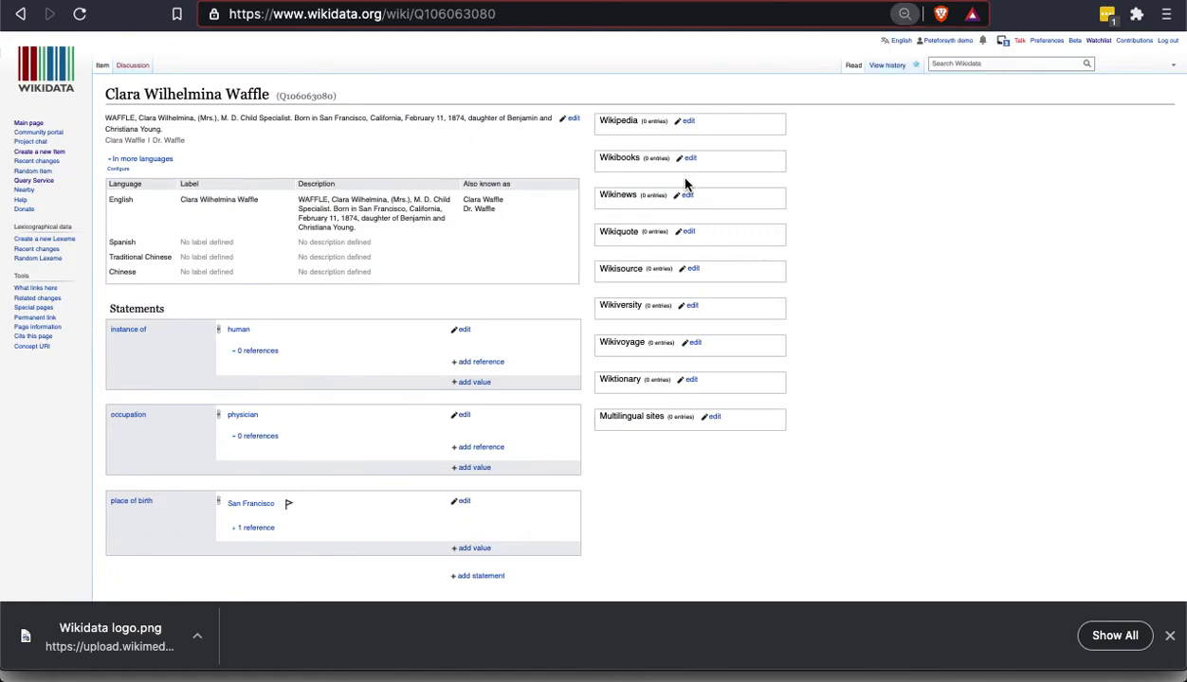
key(super+plus)
key(super+plus)
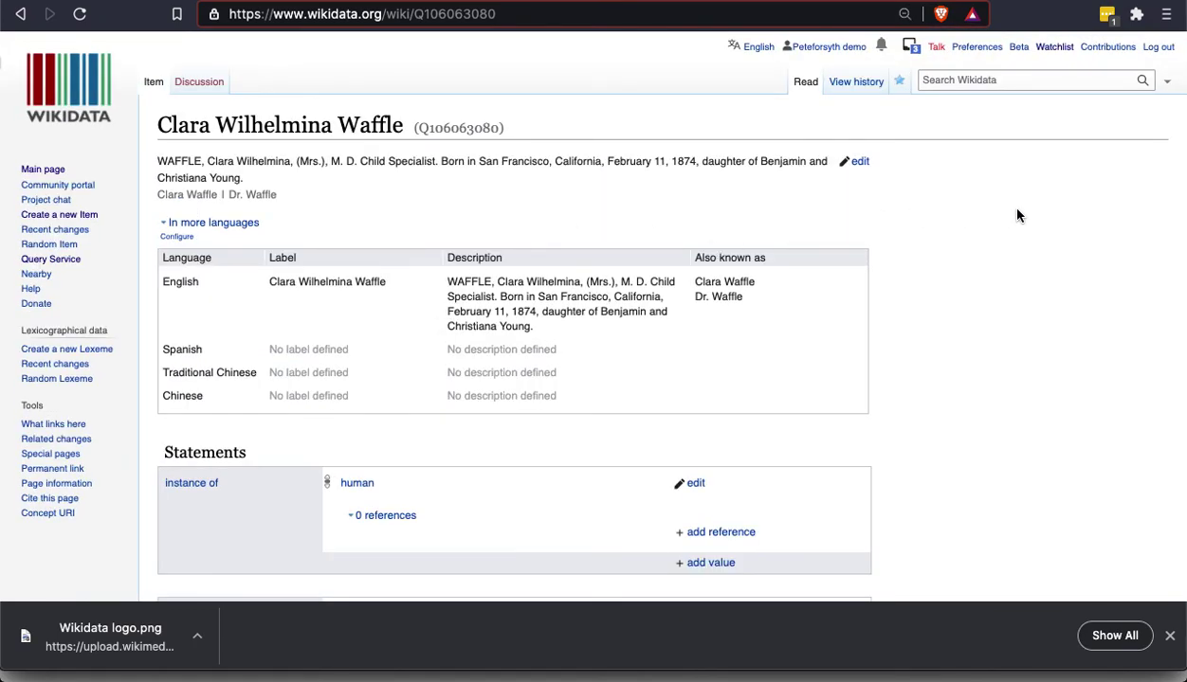
key(super+plus)
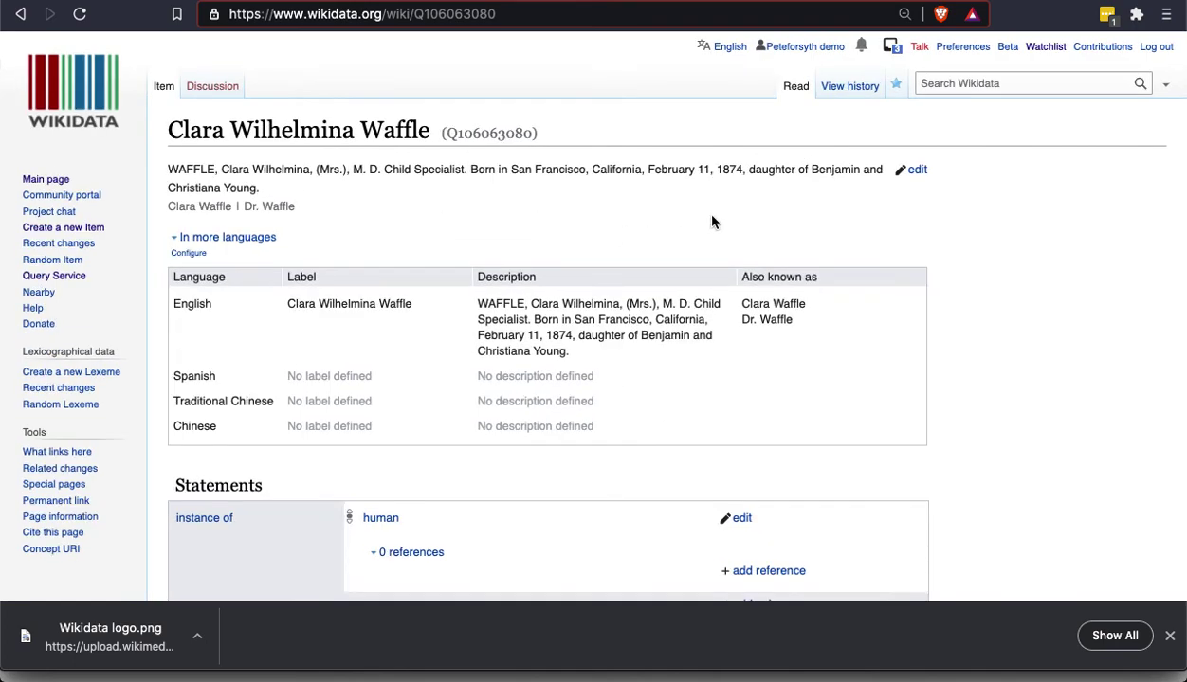
key(super+plus)
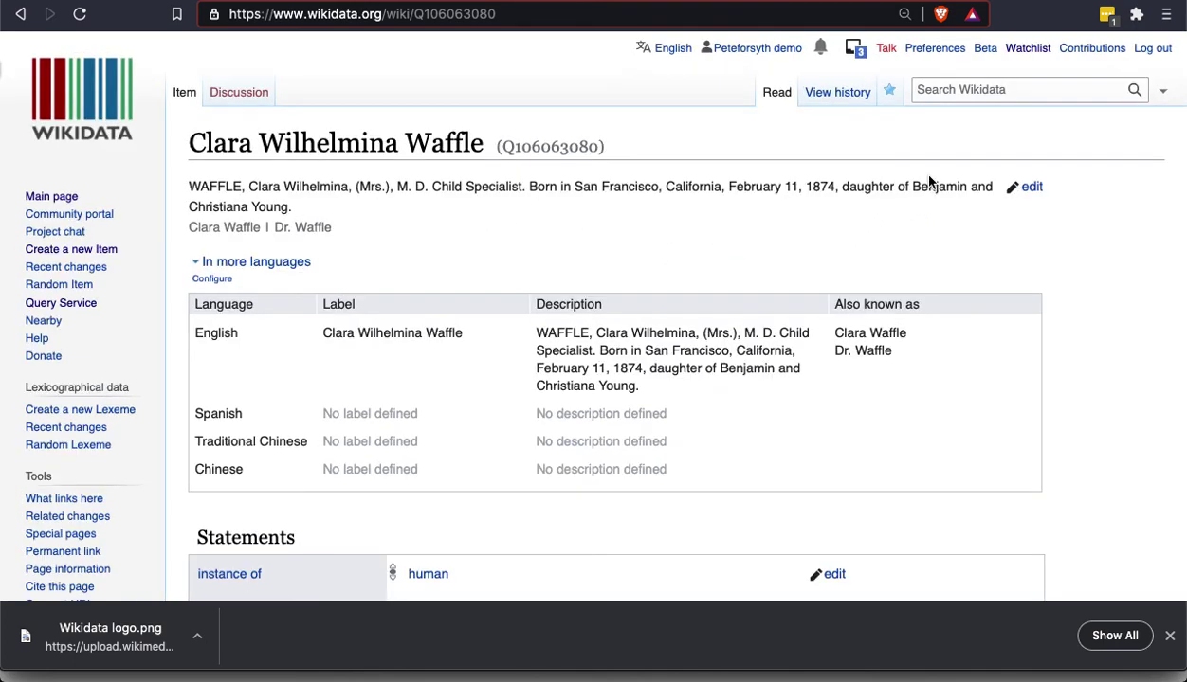
- Replace the old English description with 'Doctor from the west coast of the United States.' and save
click(1031, 188)
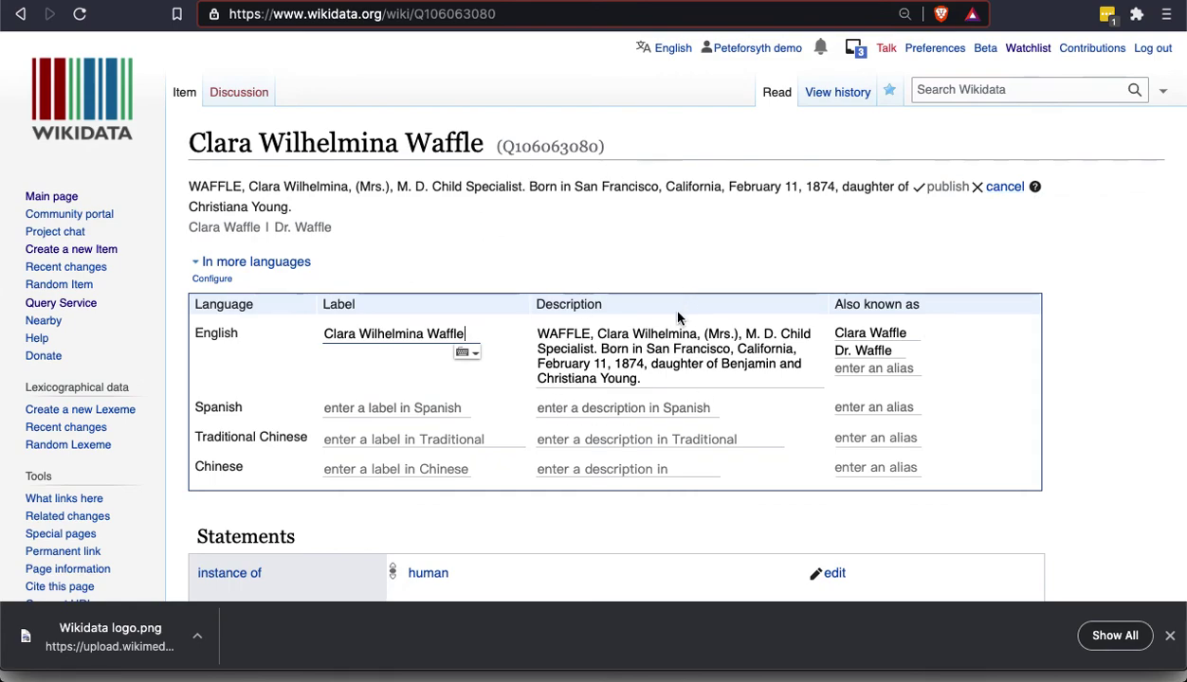
click(540, 331)
drag(540, 330, 780, 335)
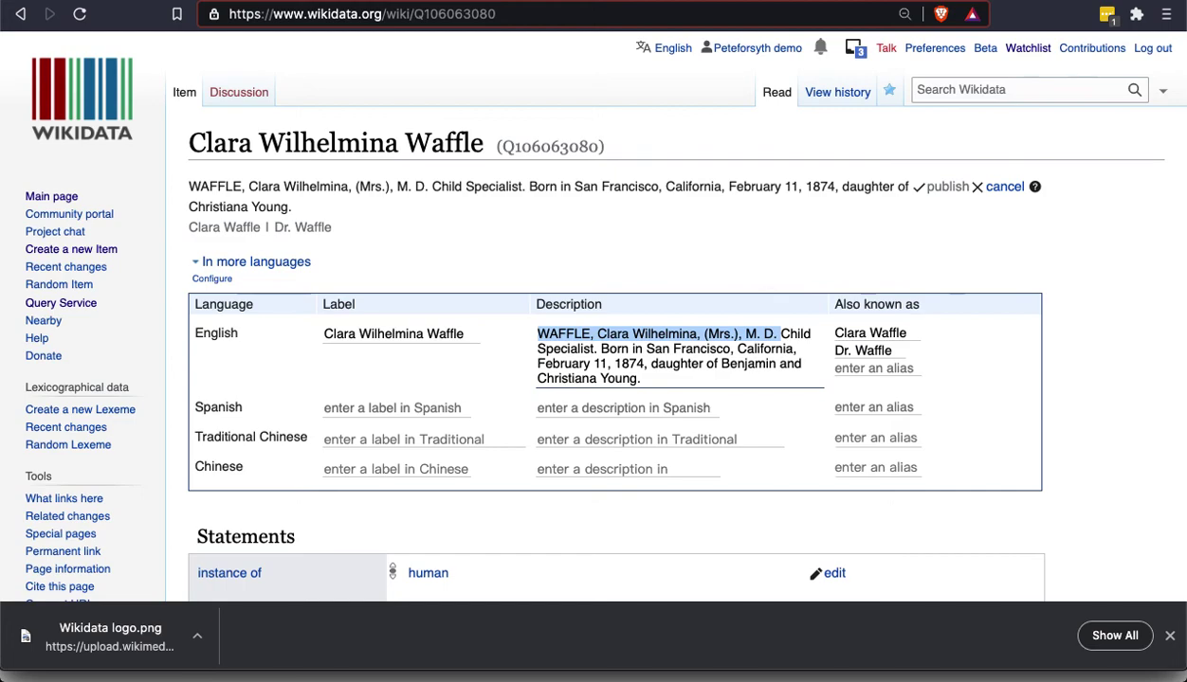
key(BackSpace)
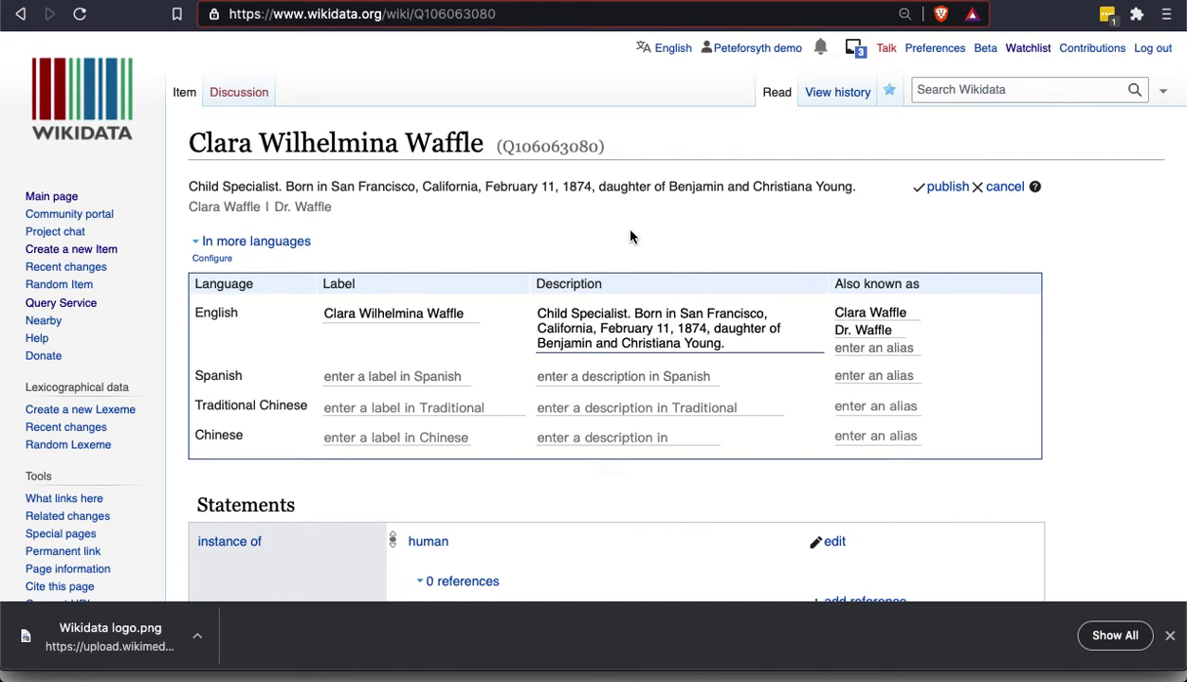
text(Do)
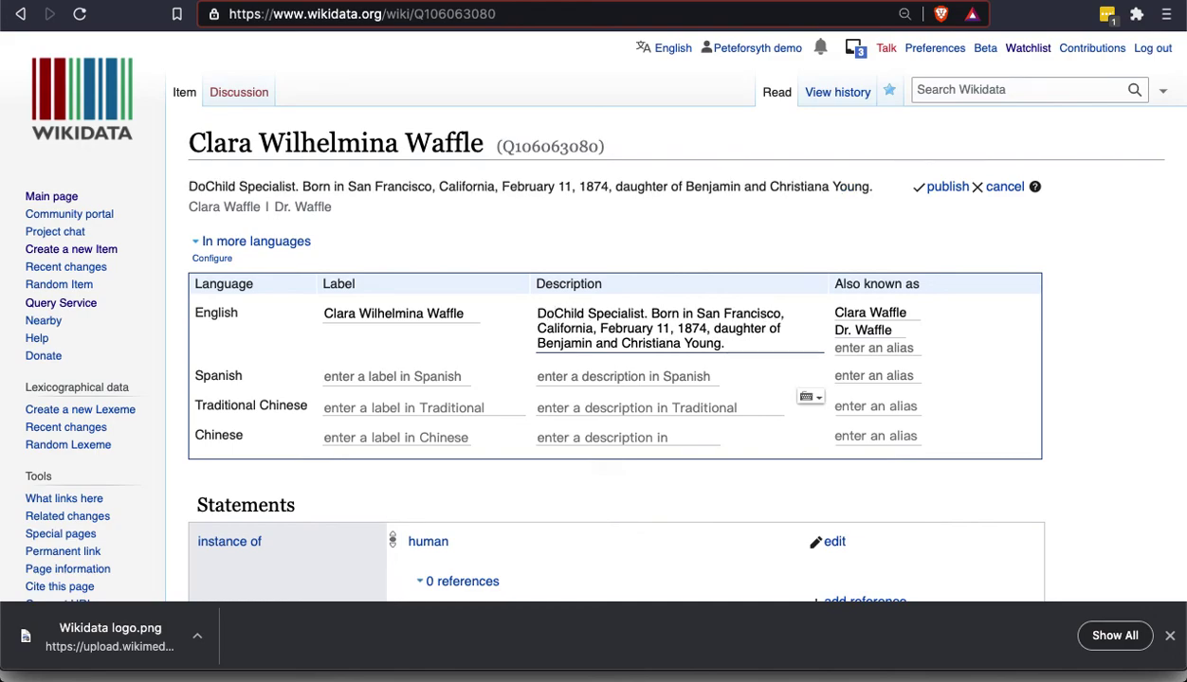
text(ctor )
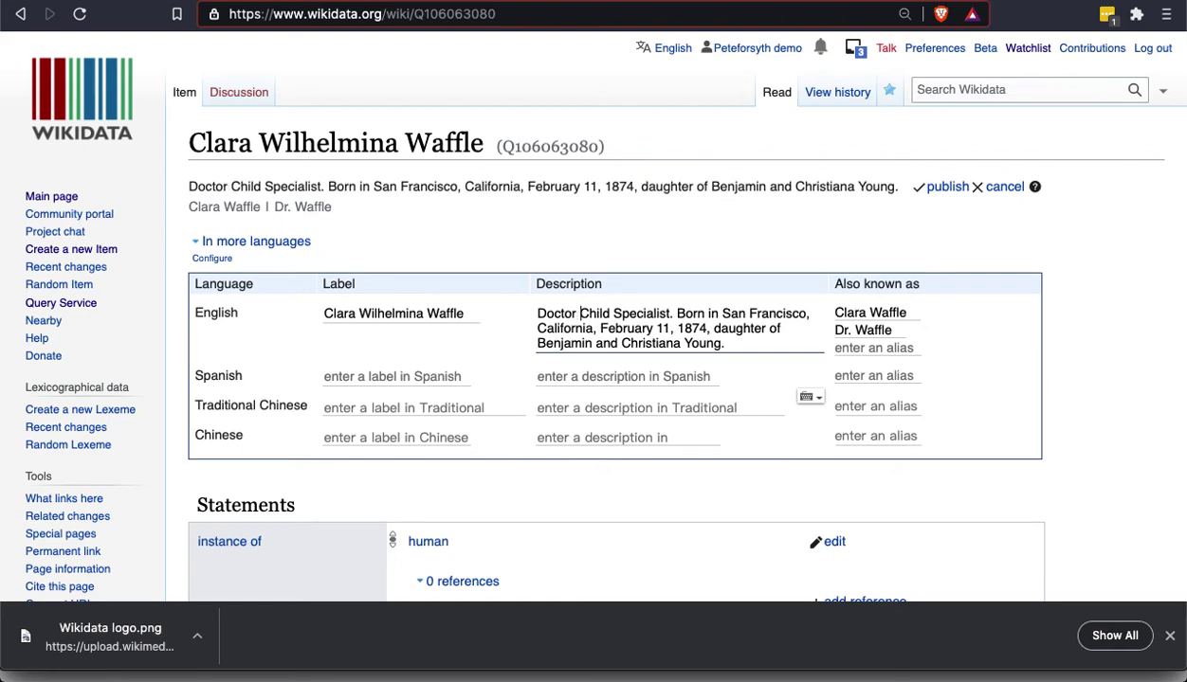
text(from the )
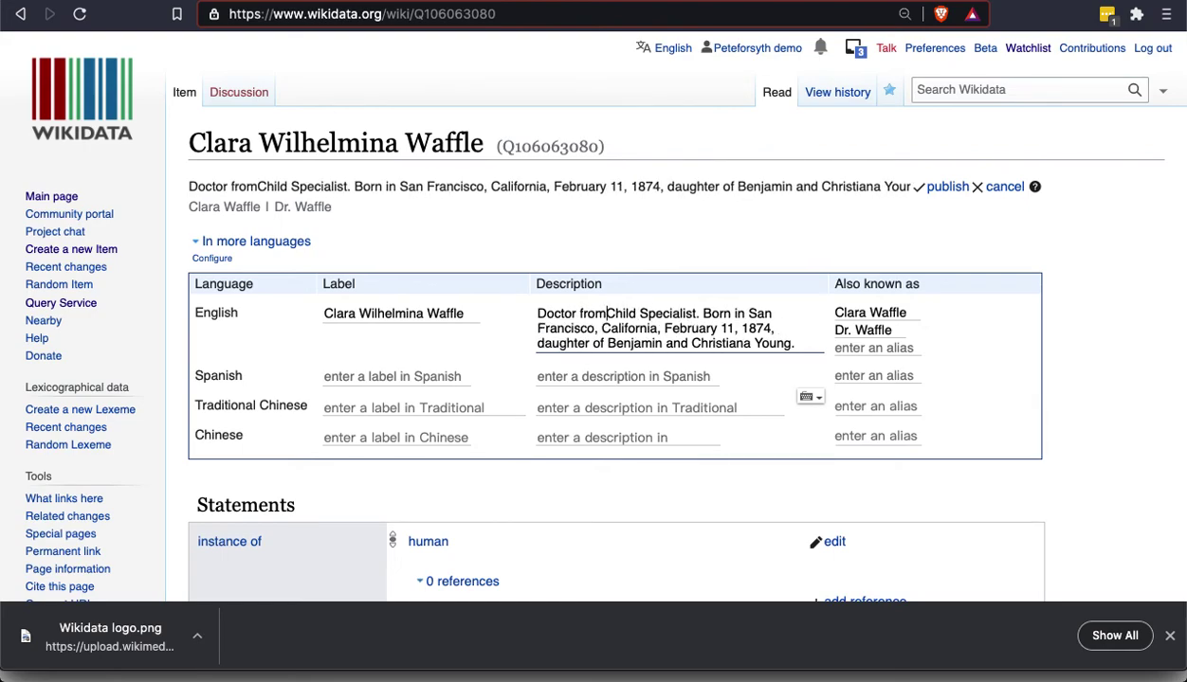
text(west coast o)
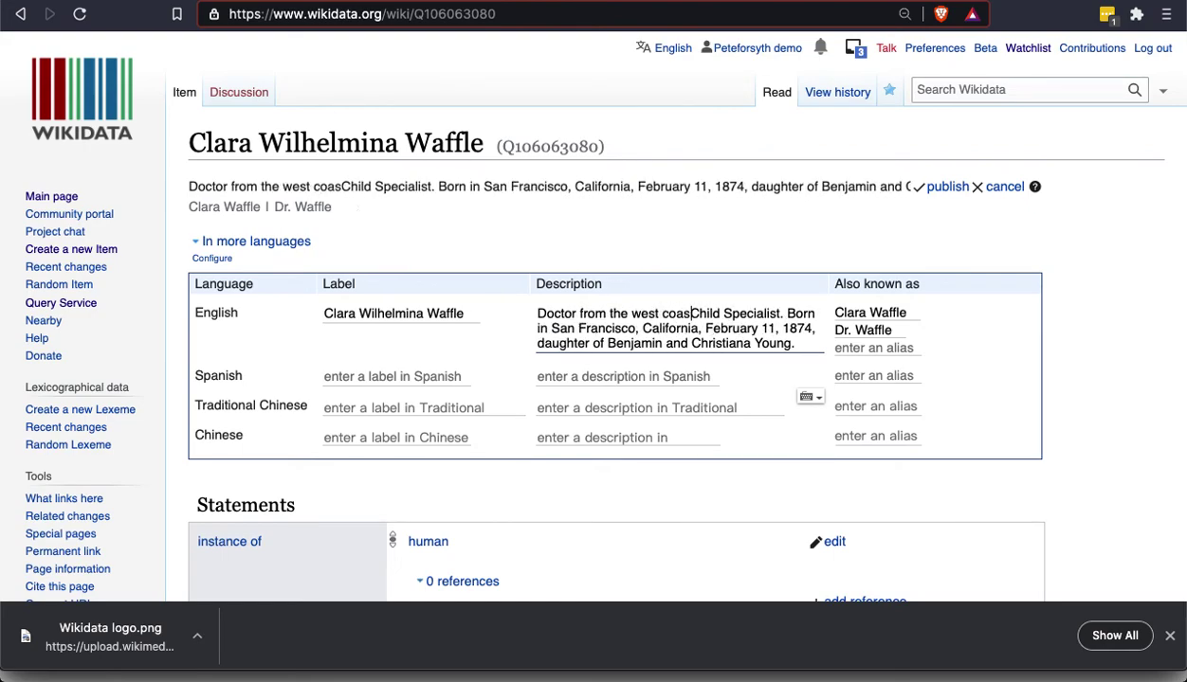
text(f the Unite)
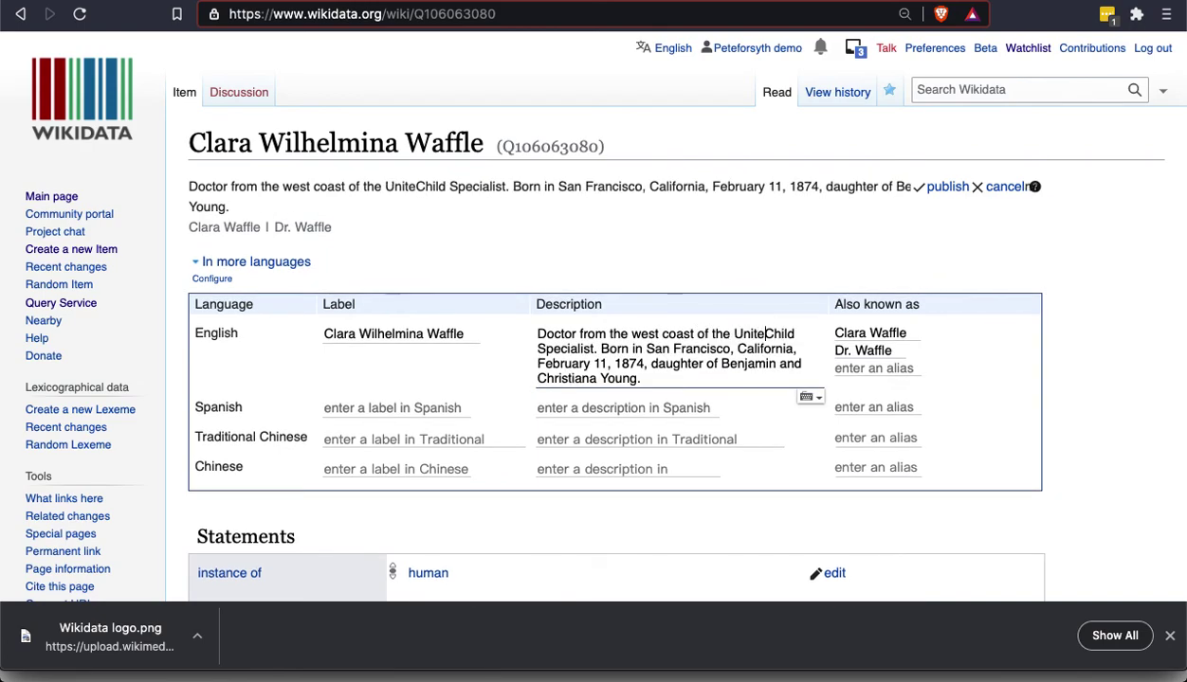
text(d State)
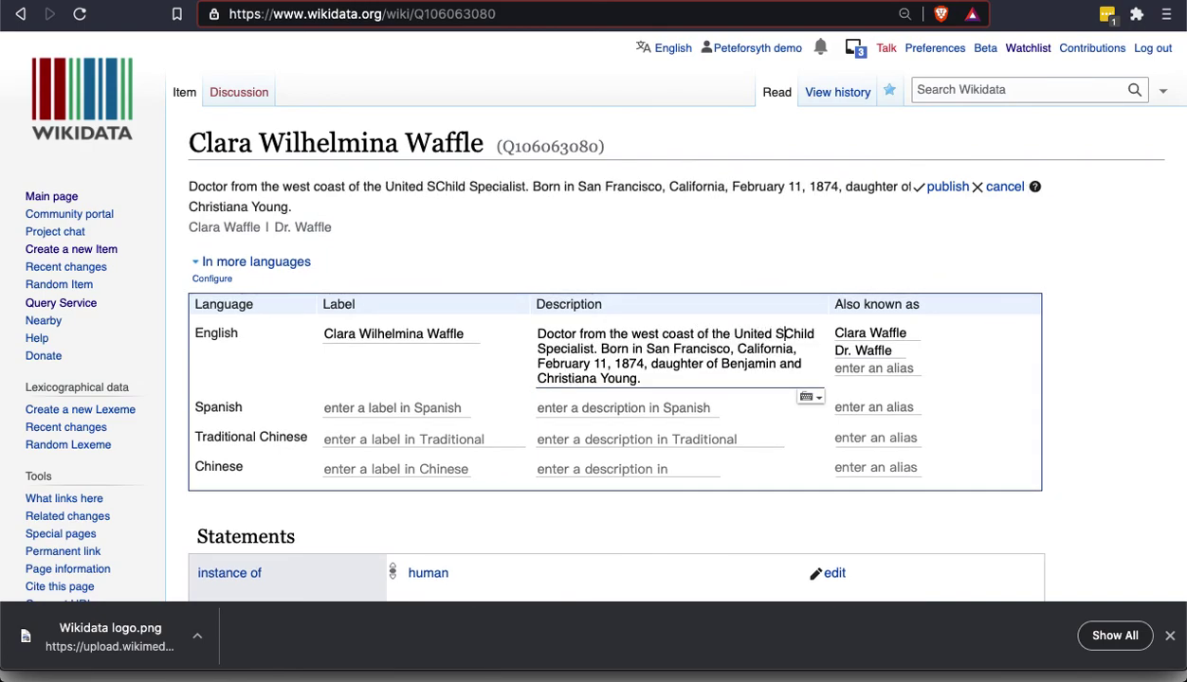
text(s.)
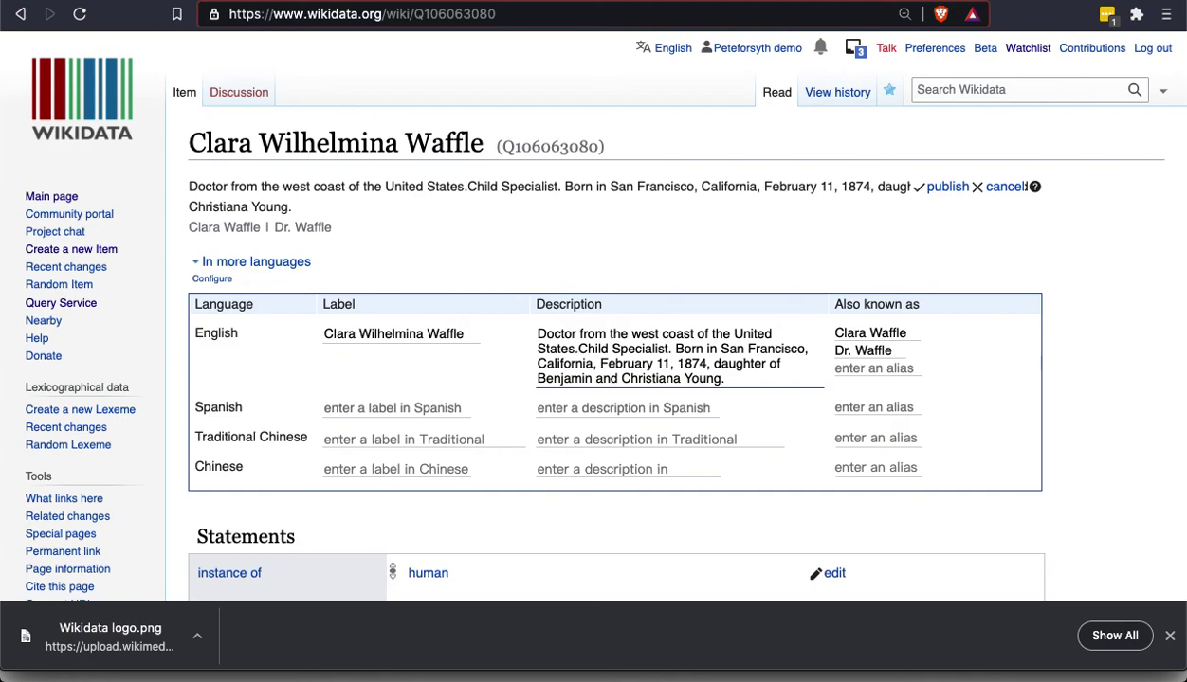
key(shift+Down)
key(shift+Down)
key(shift+Down)
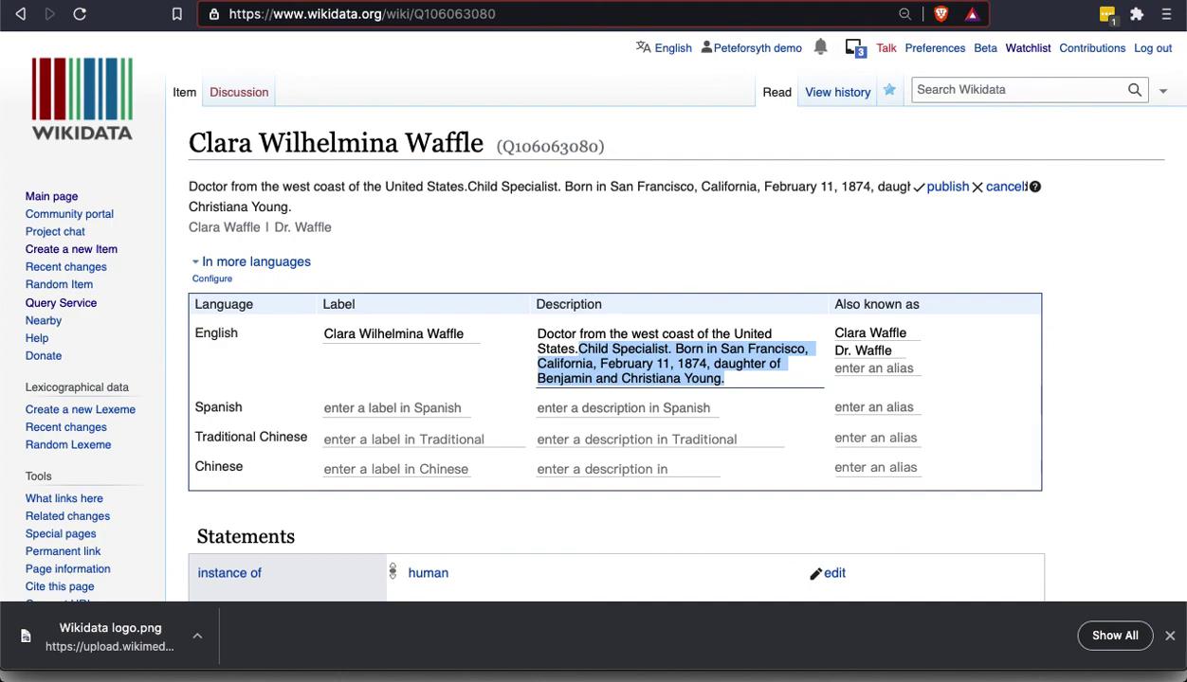
key(BackSpace)
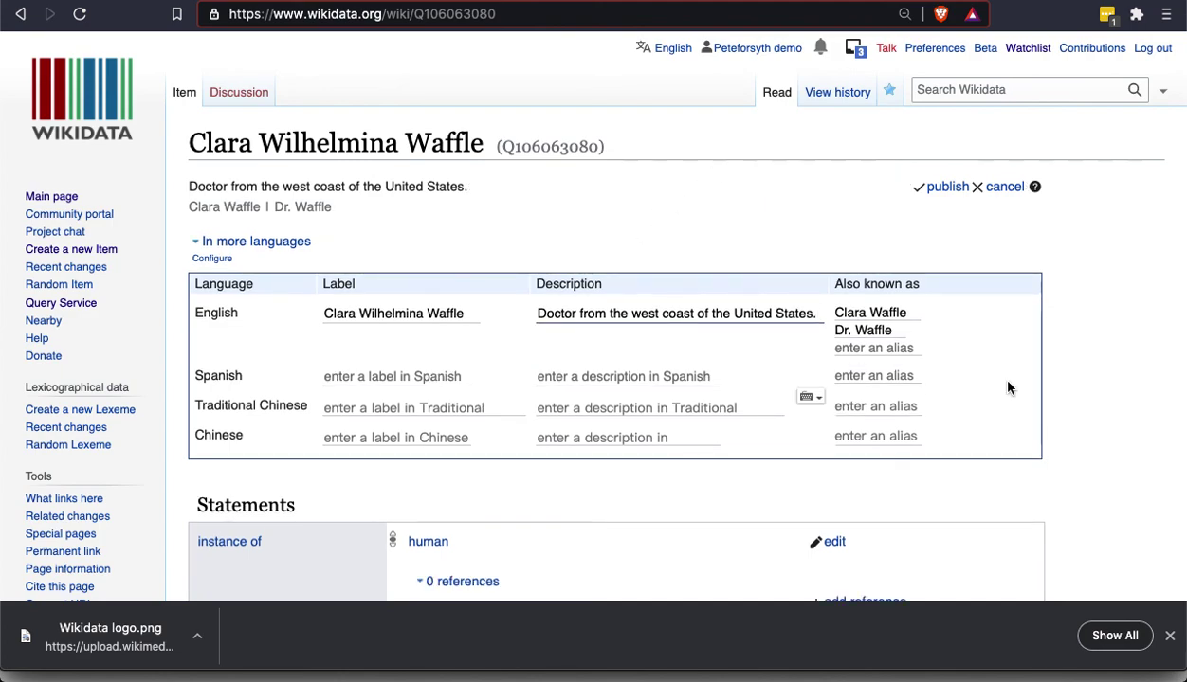
click(945, 188)
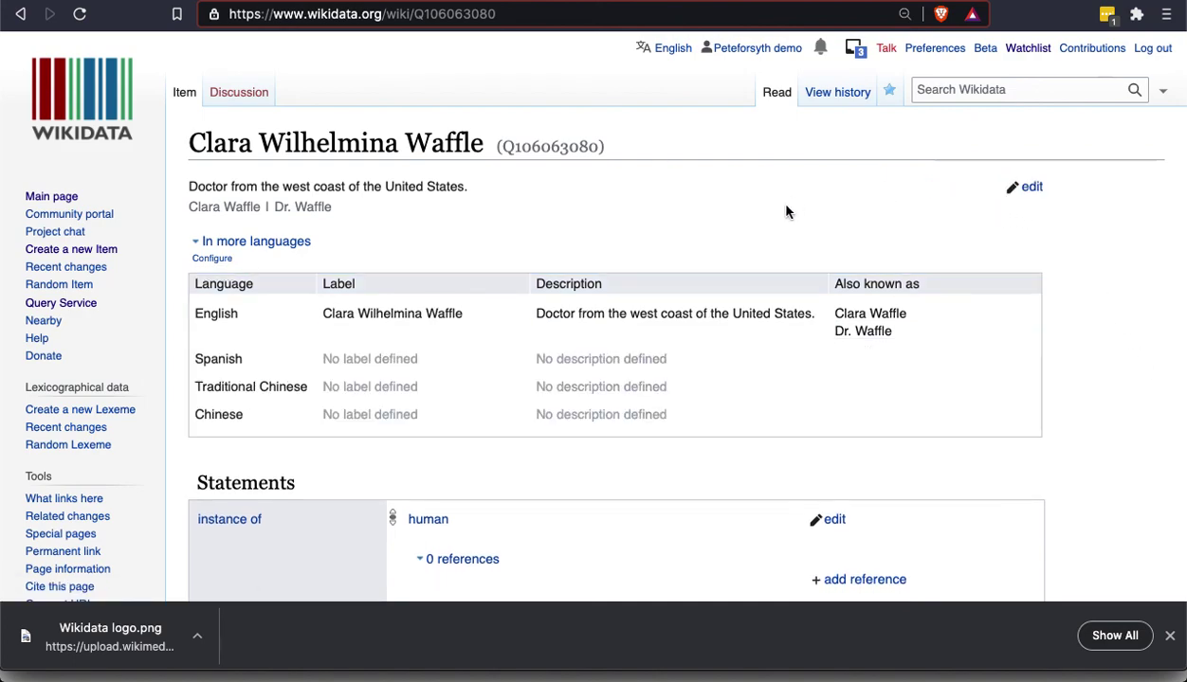